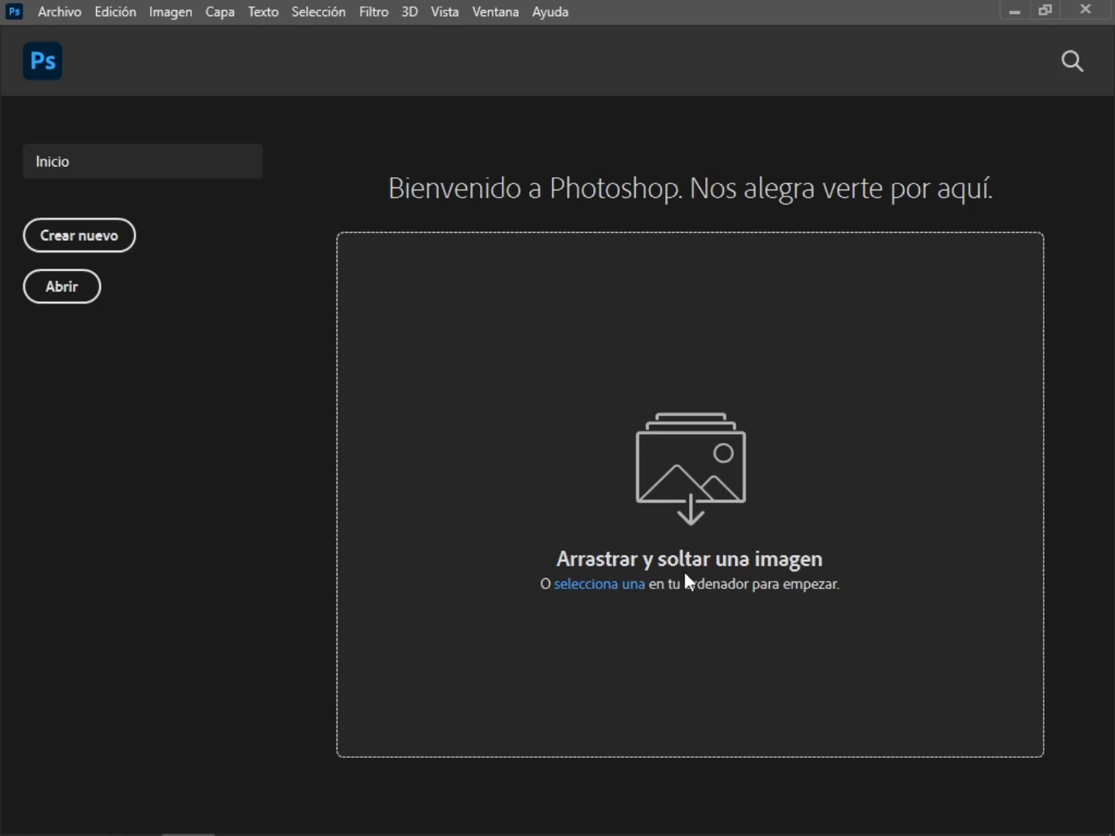
click(117, 234)
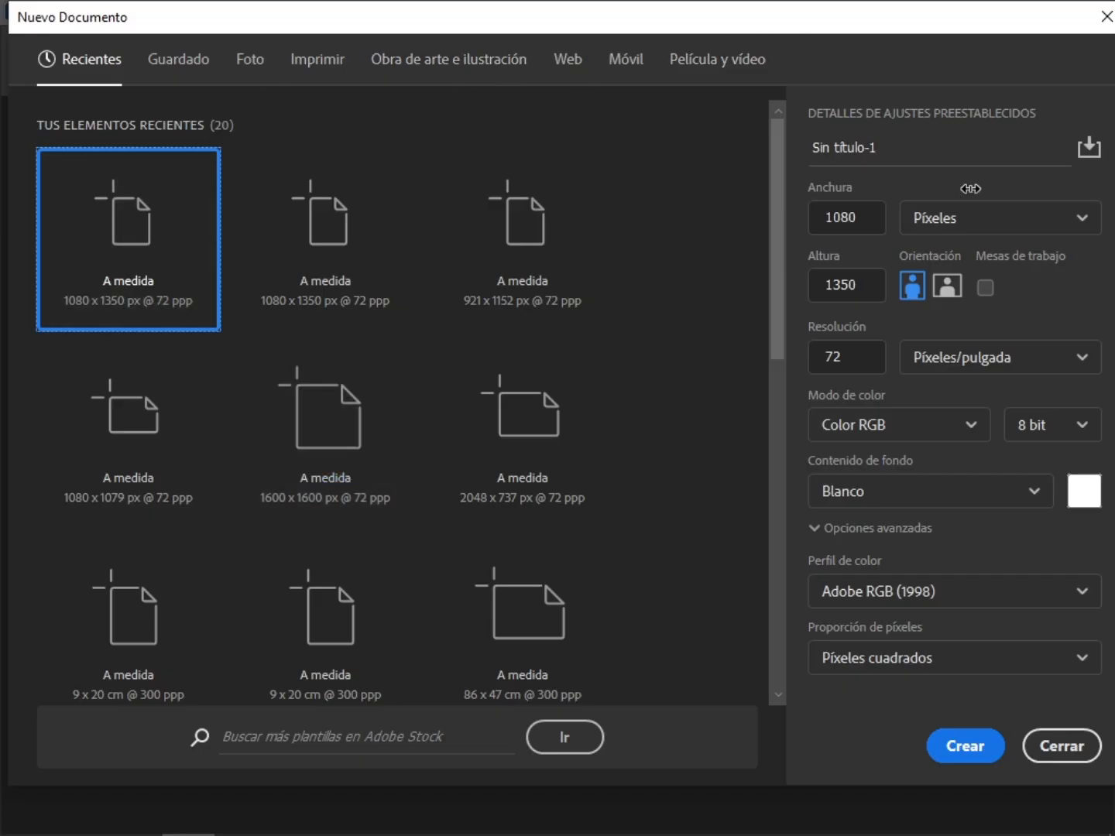
click(964, 229)
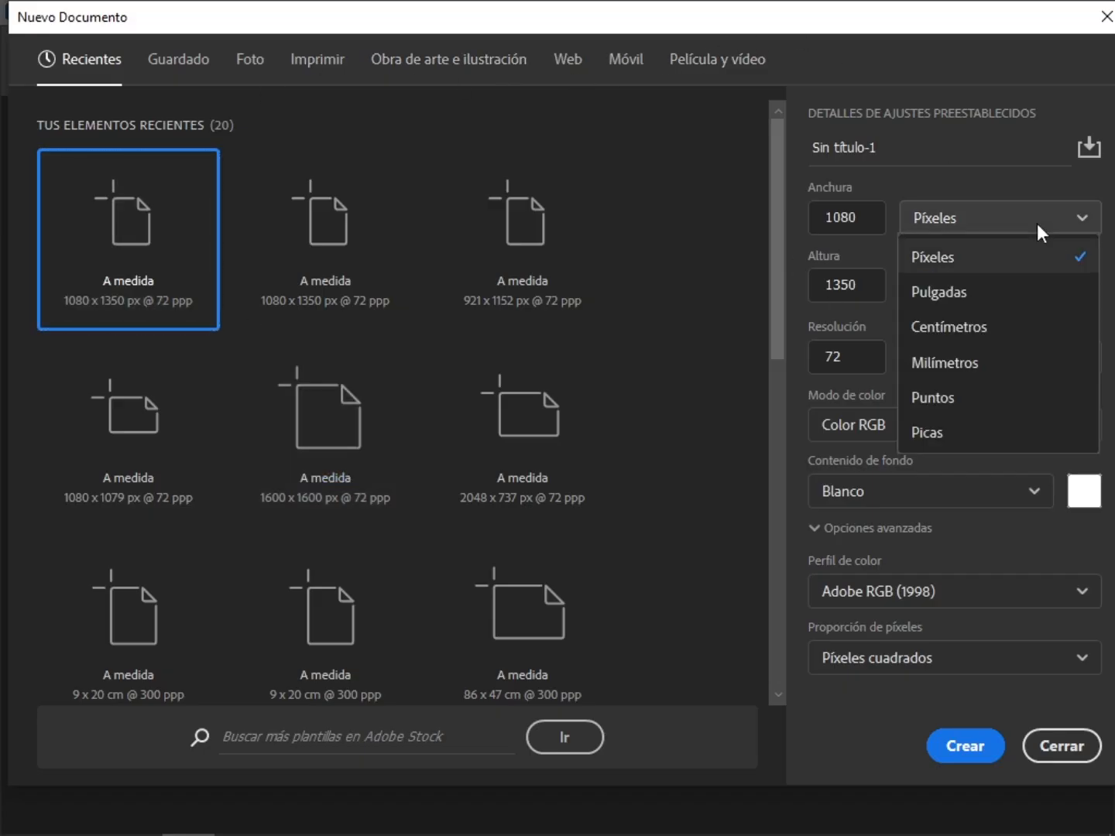
click(943, 38)
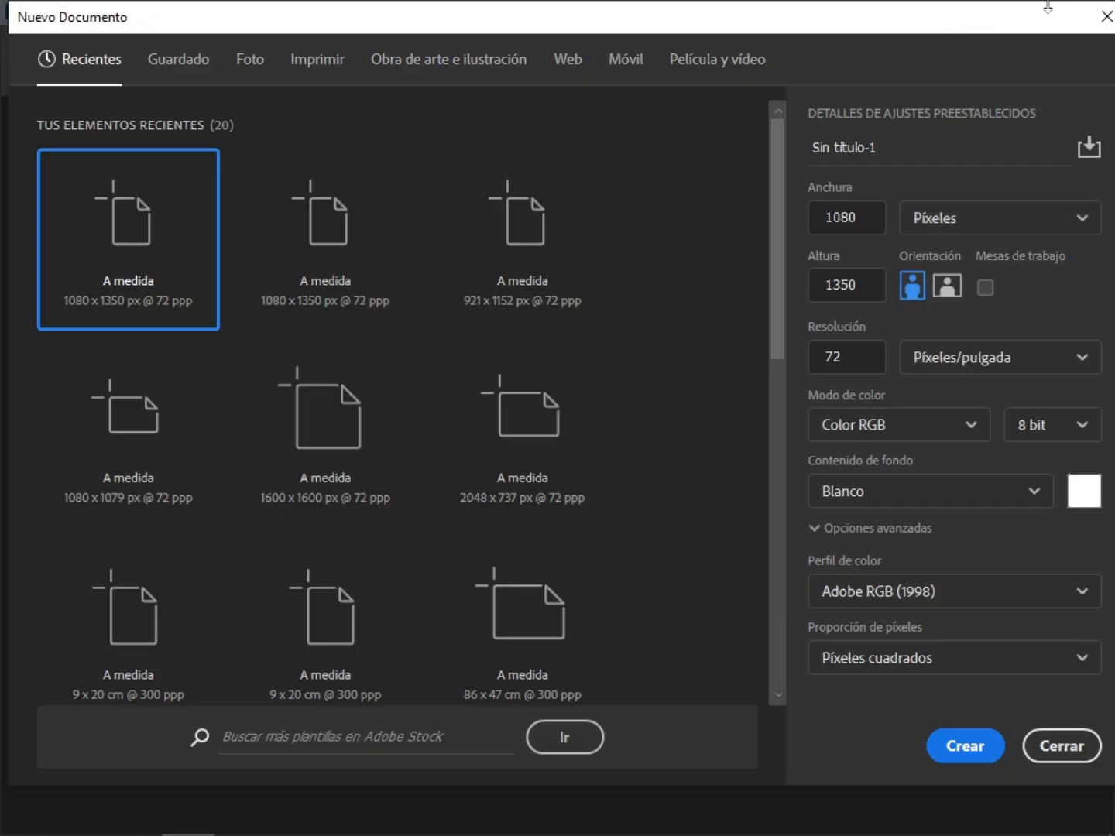
click(1105, 16)
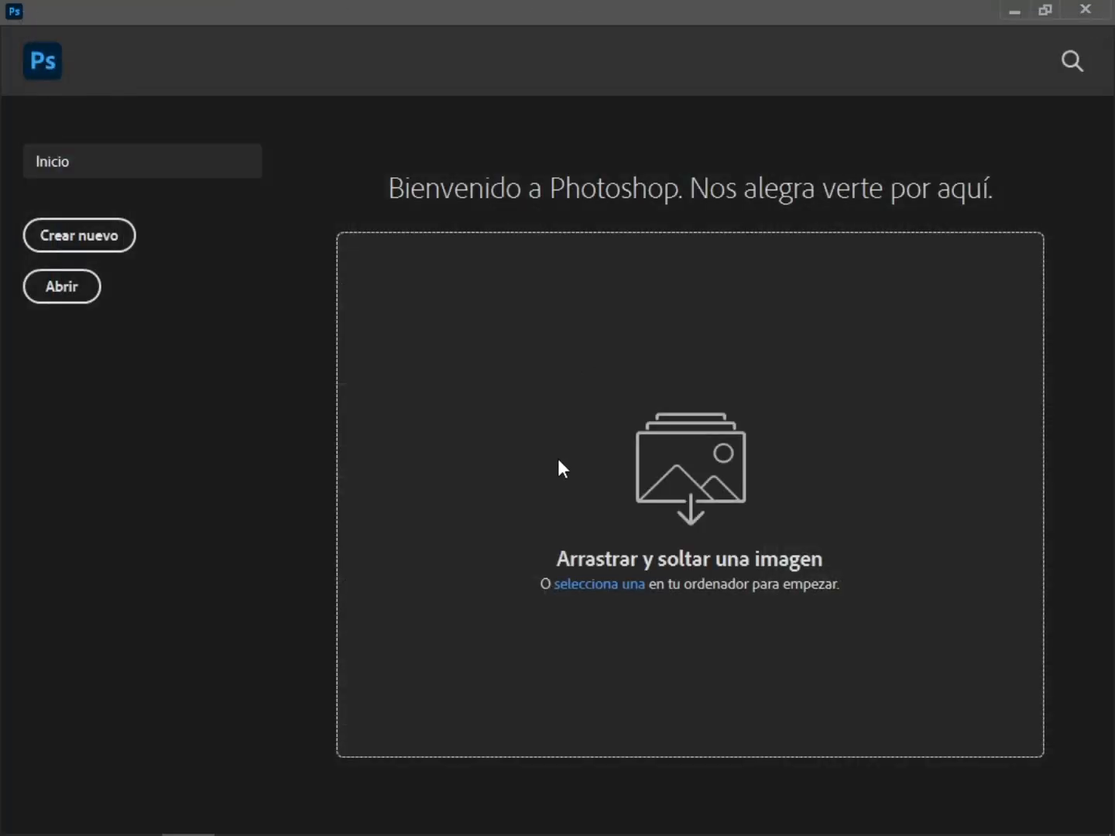
Open the template Mi 1er Proyecto Ps - Pantilla.psd from the project folder and check its canvas size in pixels
key(alt+Tab)
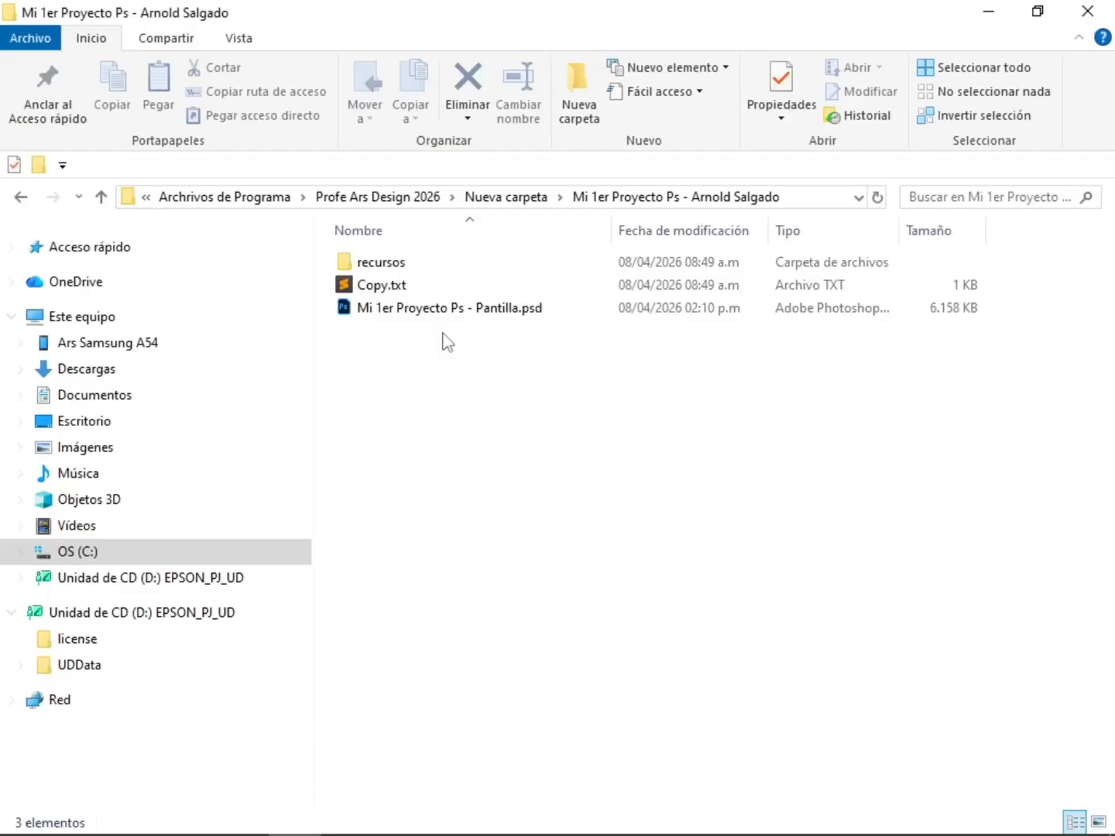
double_click(421, 309)
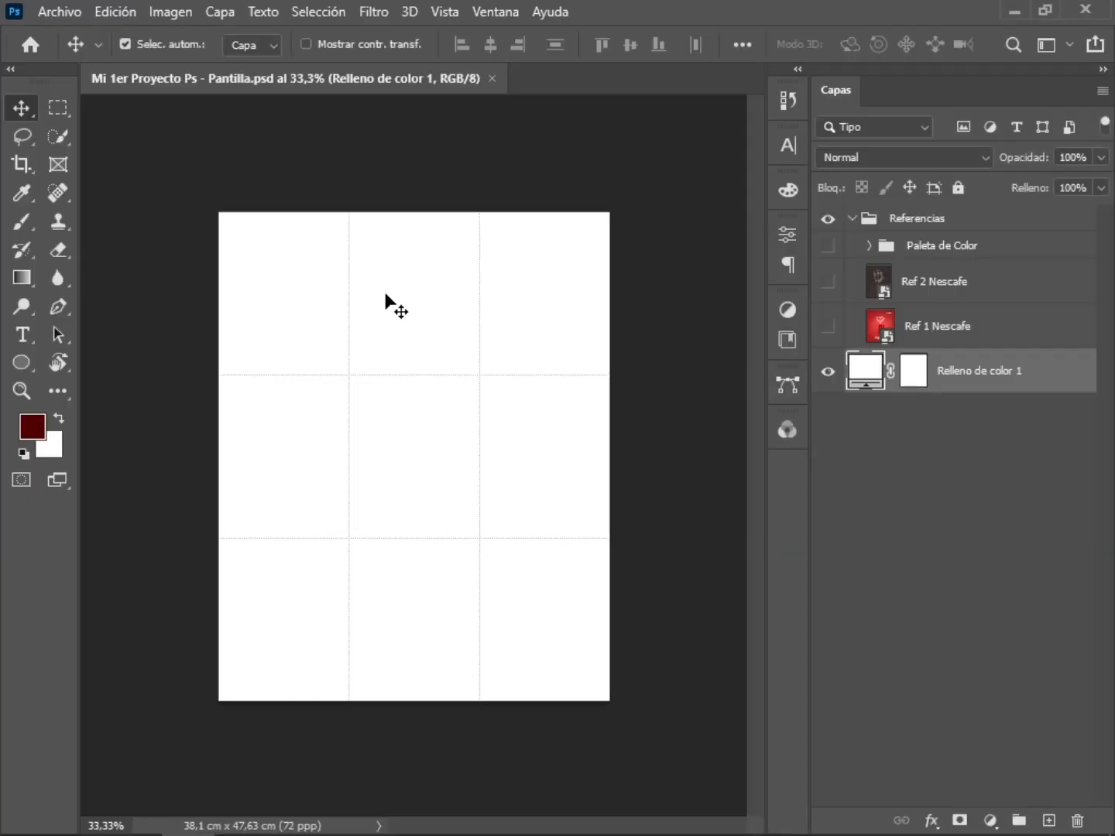
key(ctrl+alt+c)
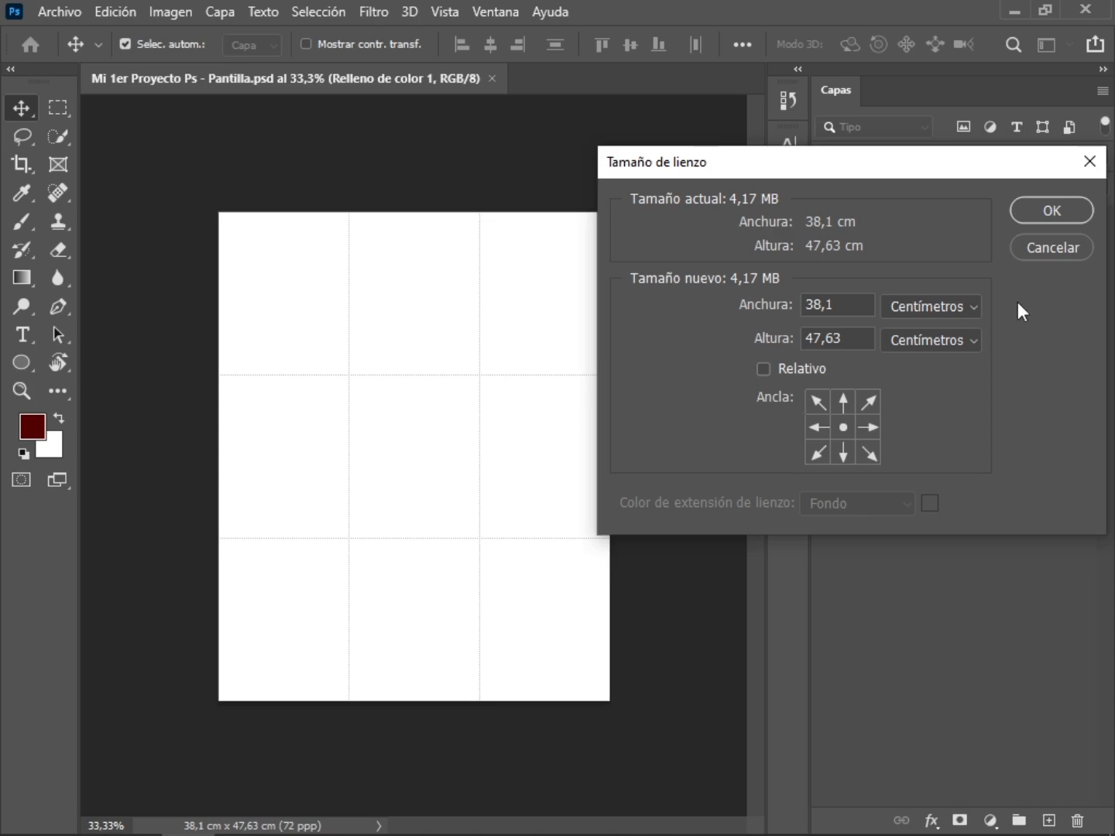
click(973, 308)
click(933, 346)
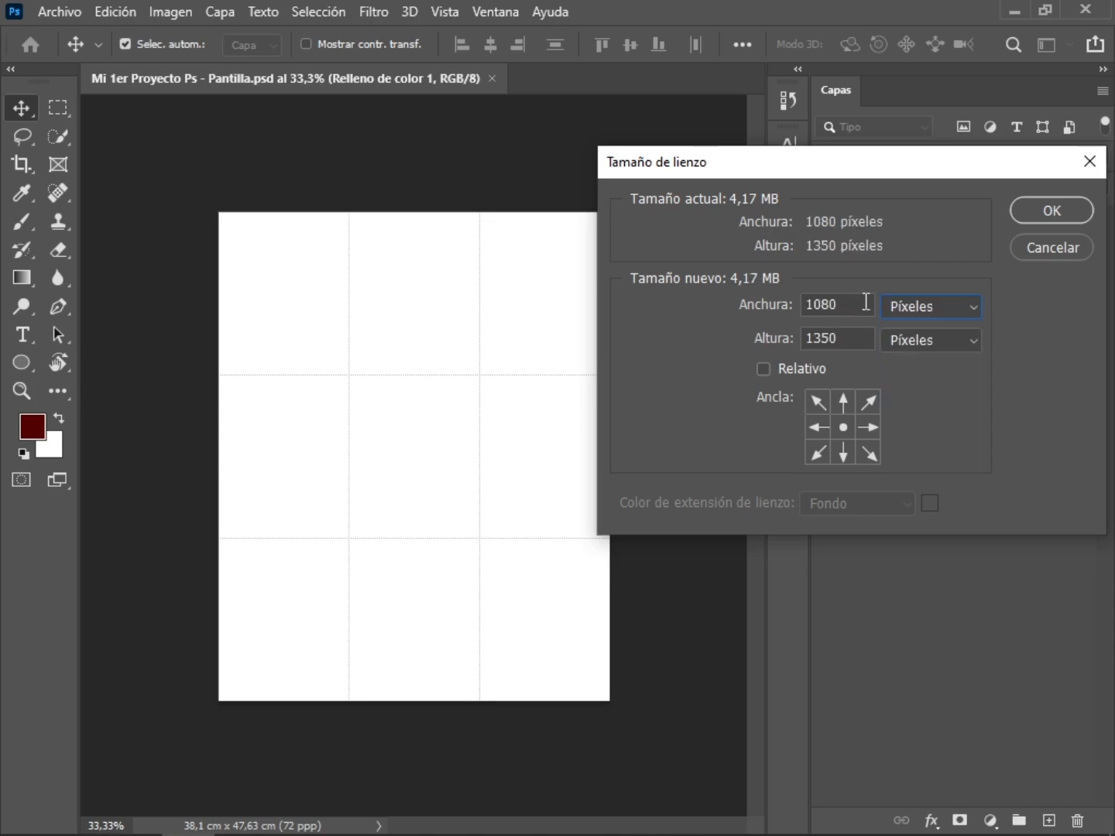
key(Return)
Switch to the project folder in File Explorer and open Copy.txt in the text editor
key(alt+Tab)
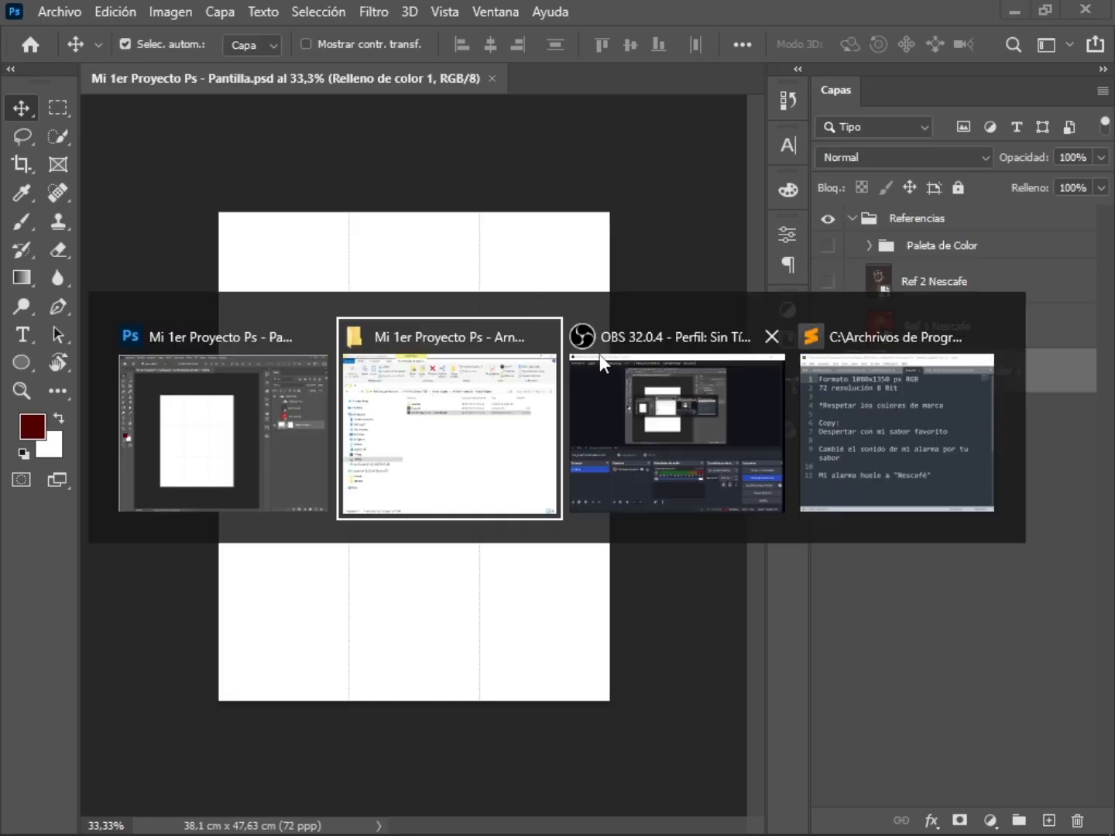
click(852, 434)
key(alt+Tab)
click(627, 464)
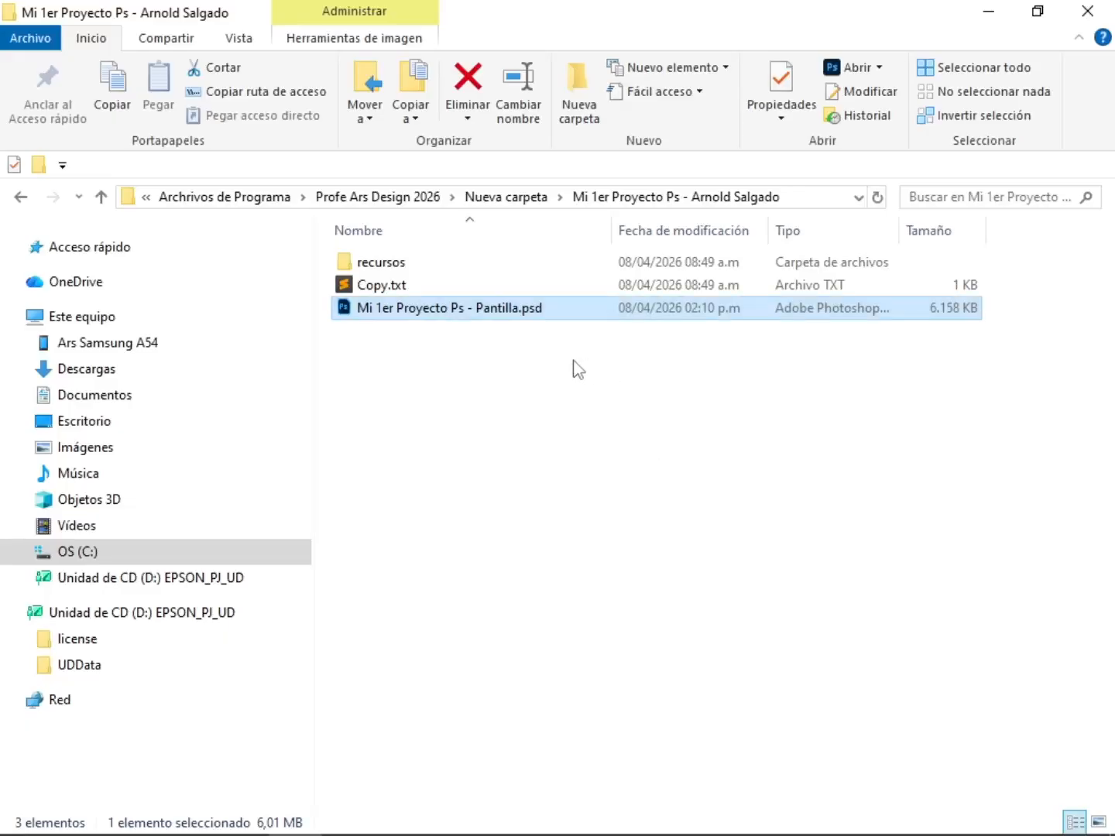
double_click(384, 286)
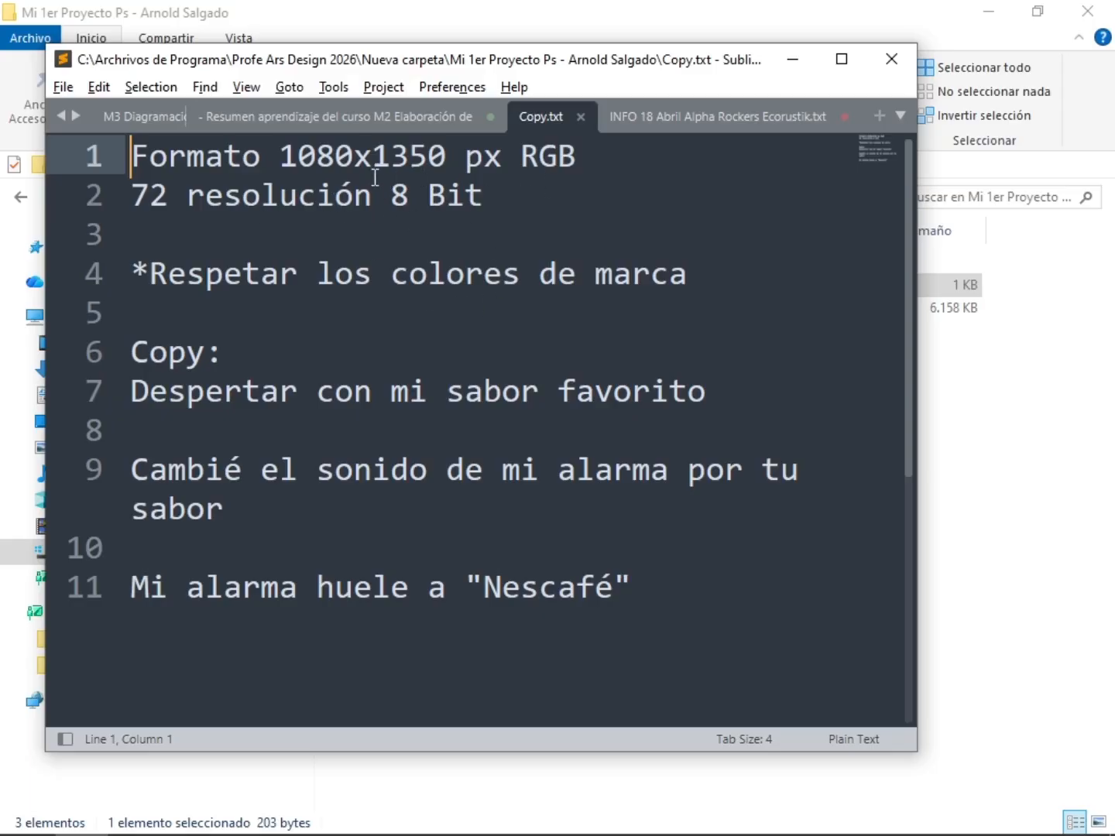
Read the format specifications, the brand-colour note and the proposed copy lines in Copy.txt
drag(462, 146, 362, 231)
click(560, 153)
click(361, 231)
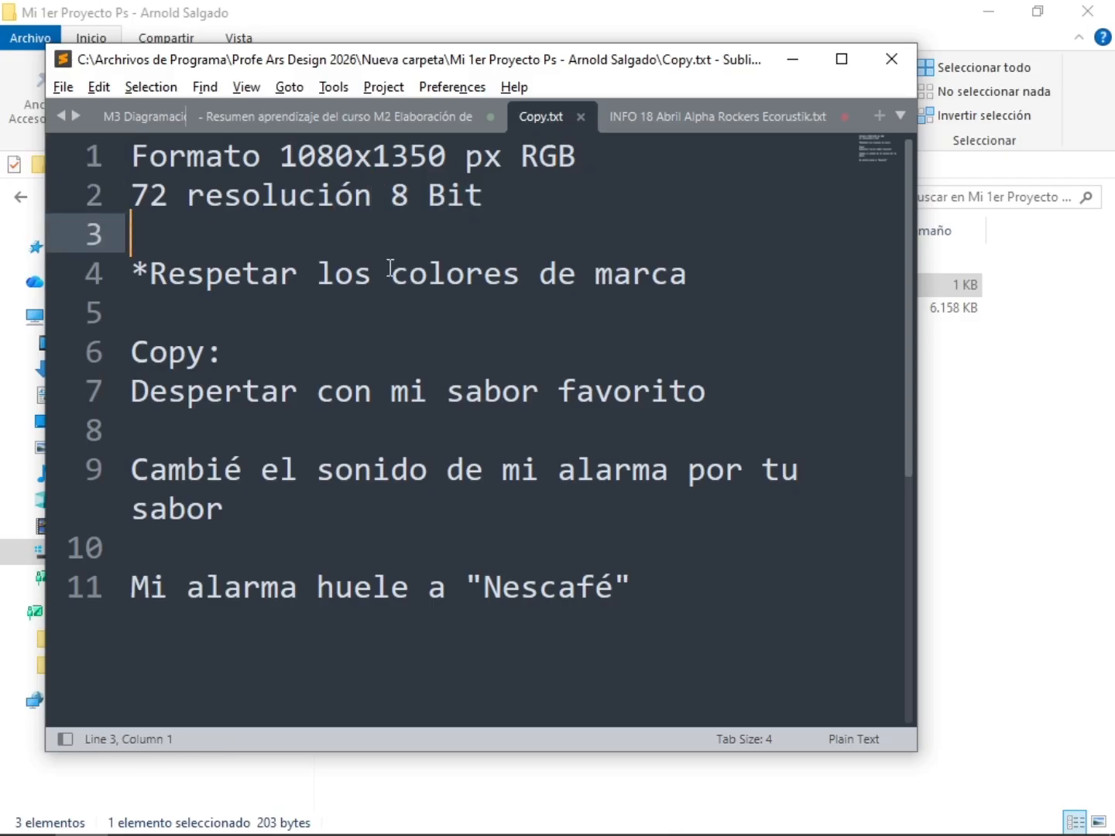
click(427, 276)
click(709, 277)
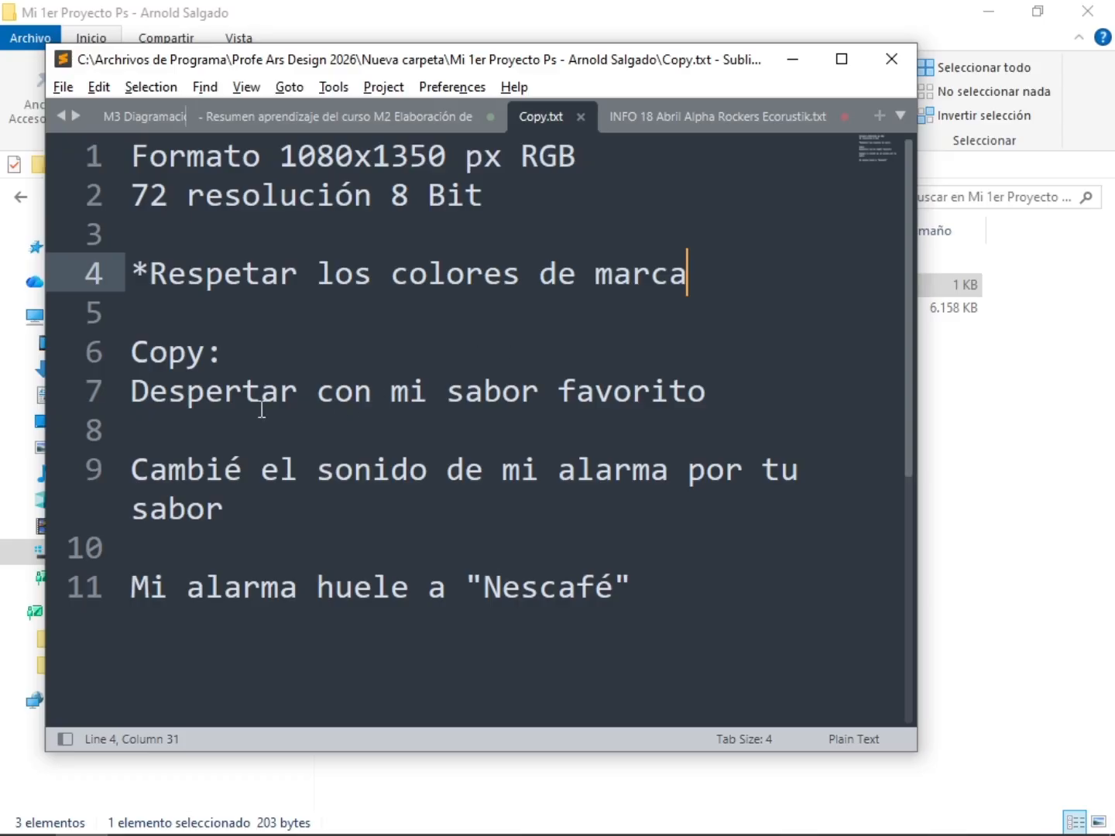
drag(133, 350, 645, 587)
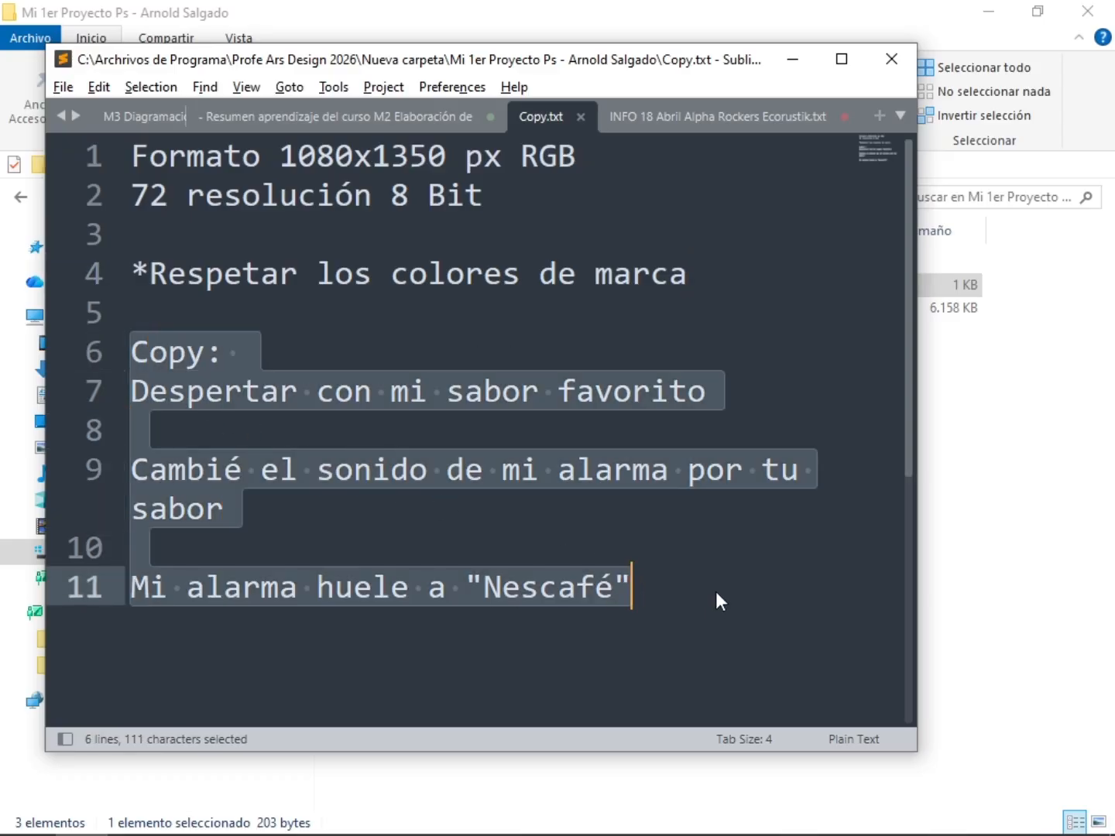
click(322, 477)
drag(224, 509, 169, 478)
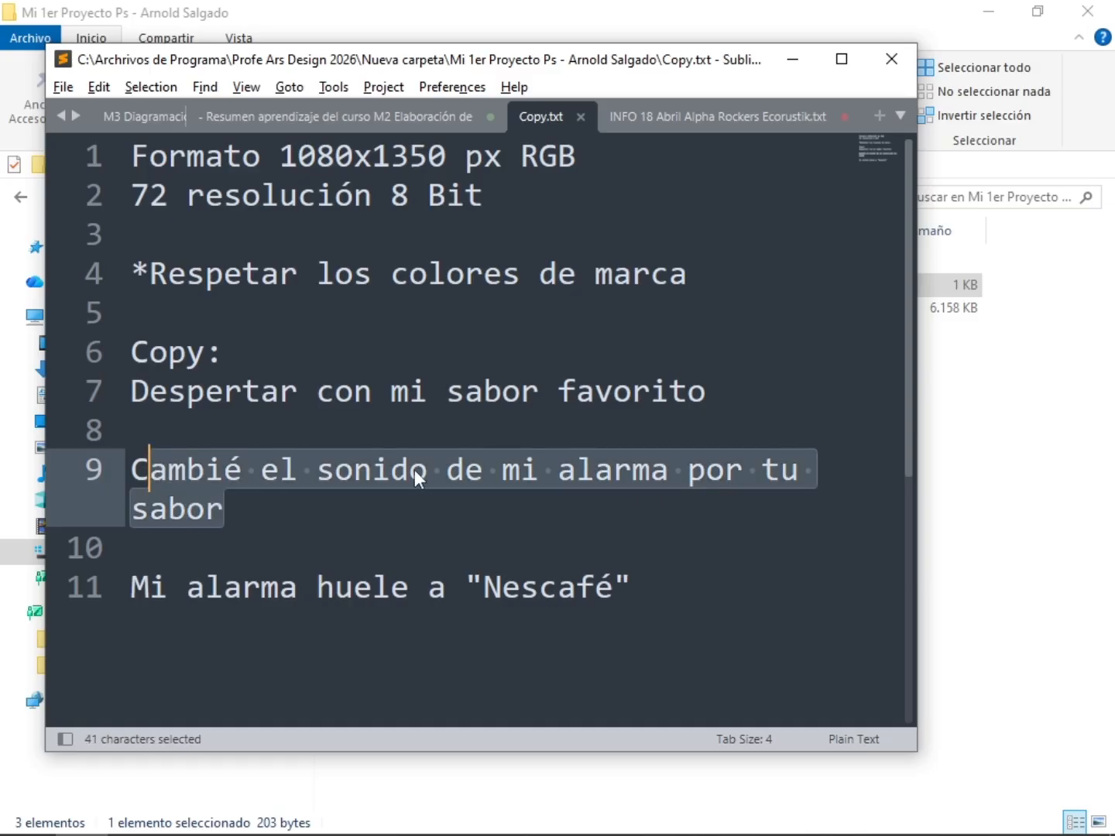
Open the recursos folder in File Explorer and view the reference images Ref 1 Nescafe.jfif and Ref 2 Nescafe.jfif
key(alt+Tab)
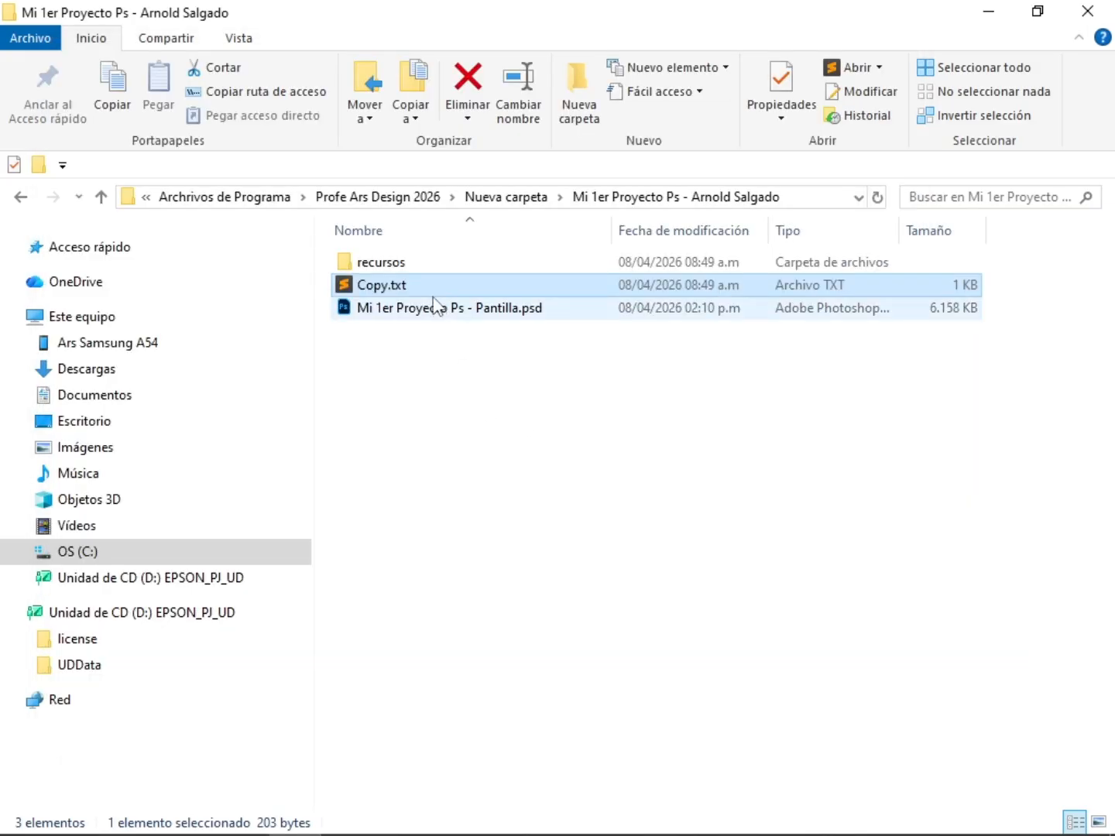
double_click(408, 265)
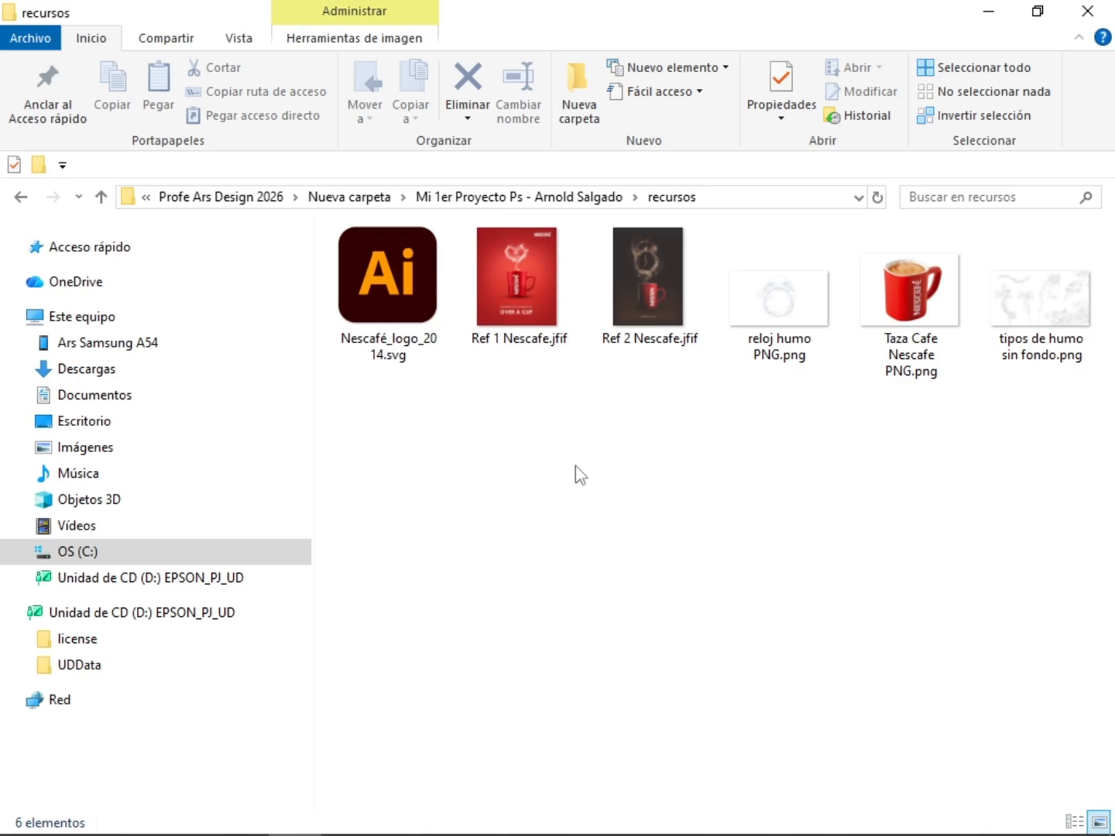
click(366, 289)
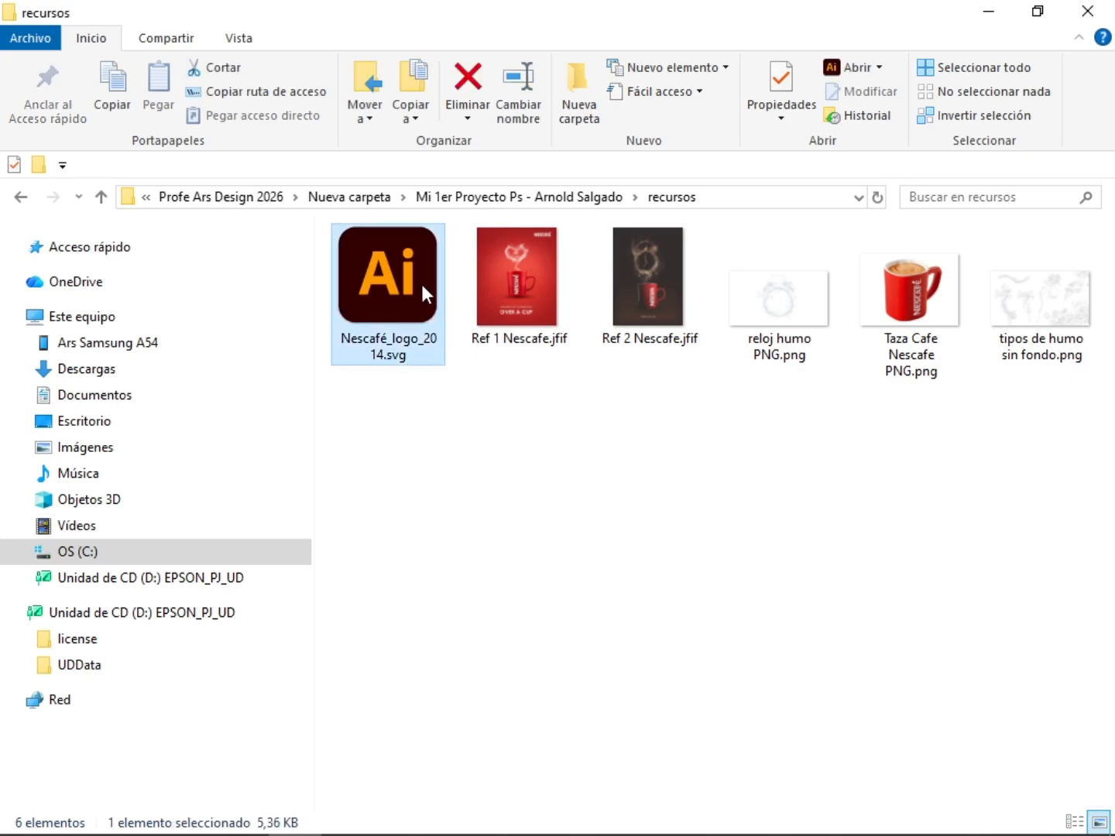
click(524, 283)
click(641, 281)
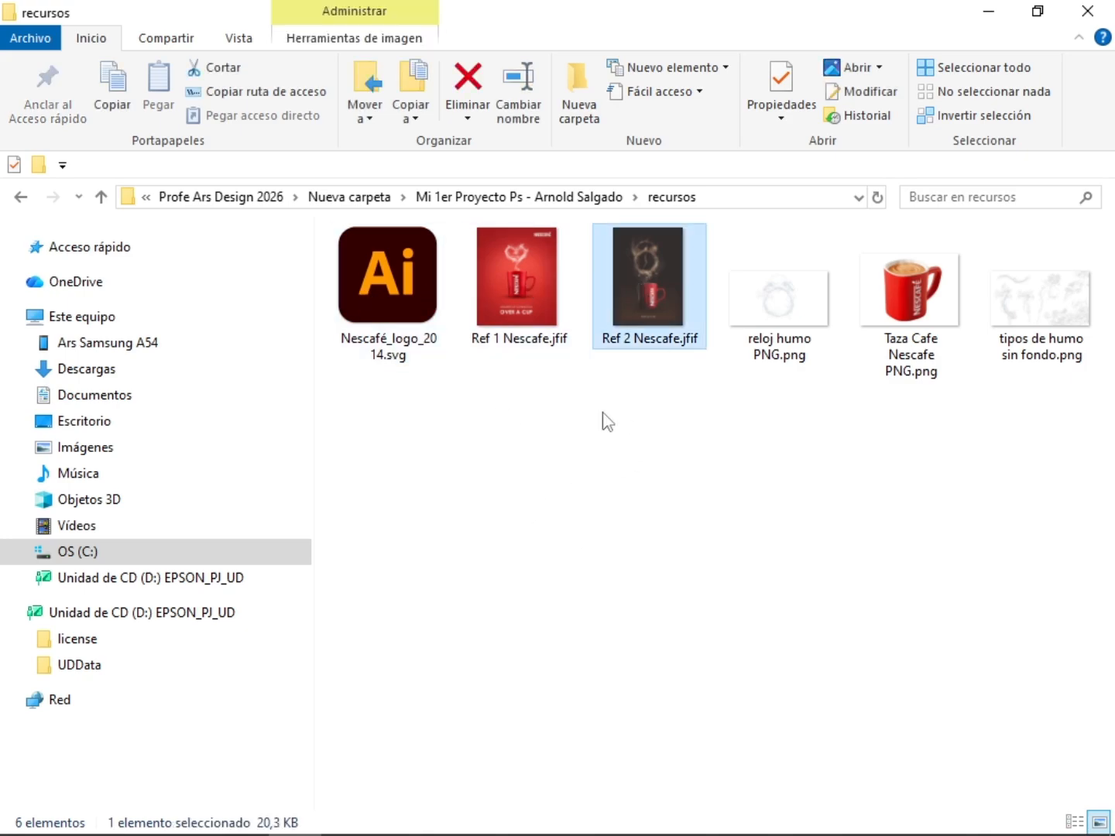
double_click(527, 306)
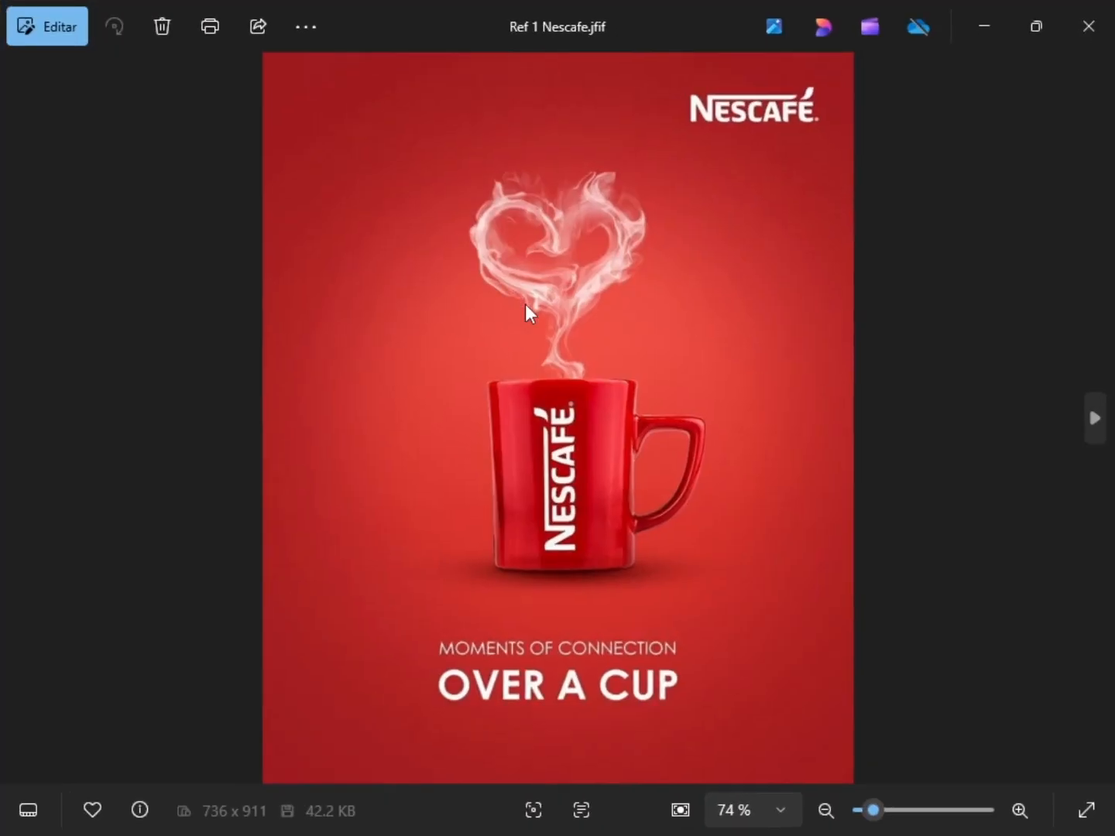
key(Right)
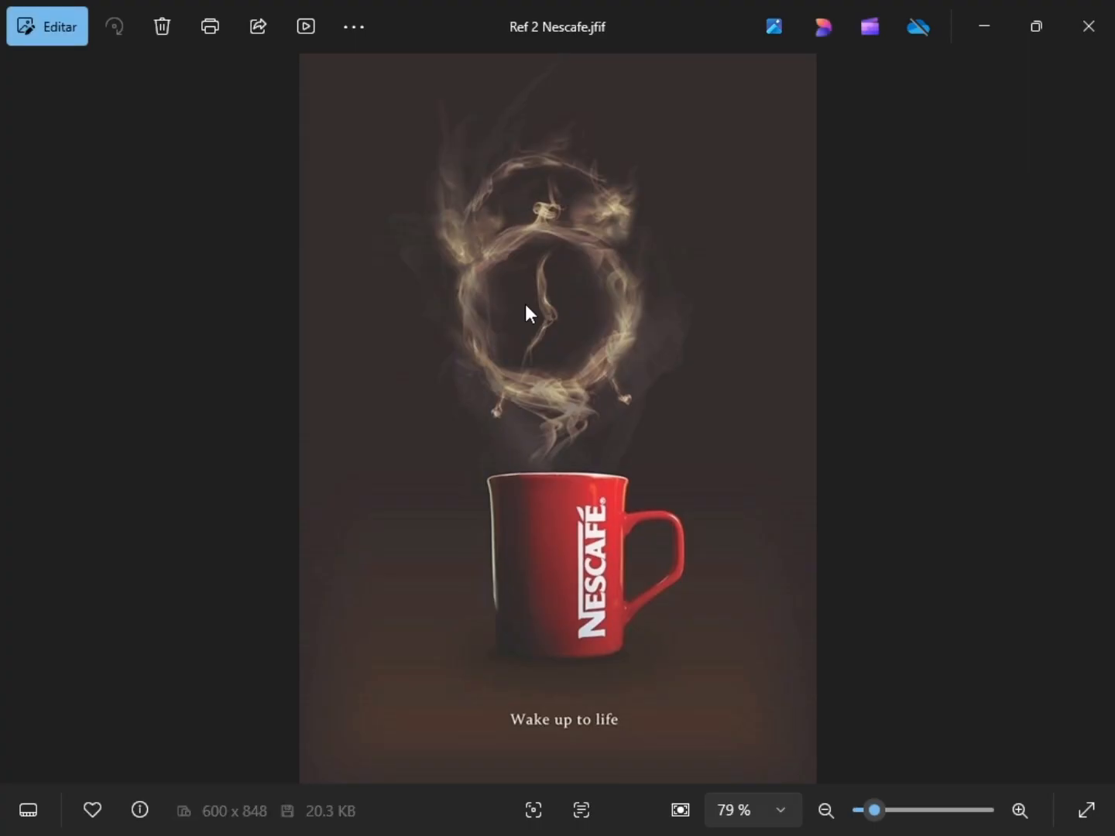
key(Escape)
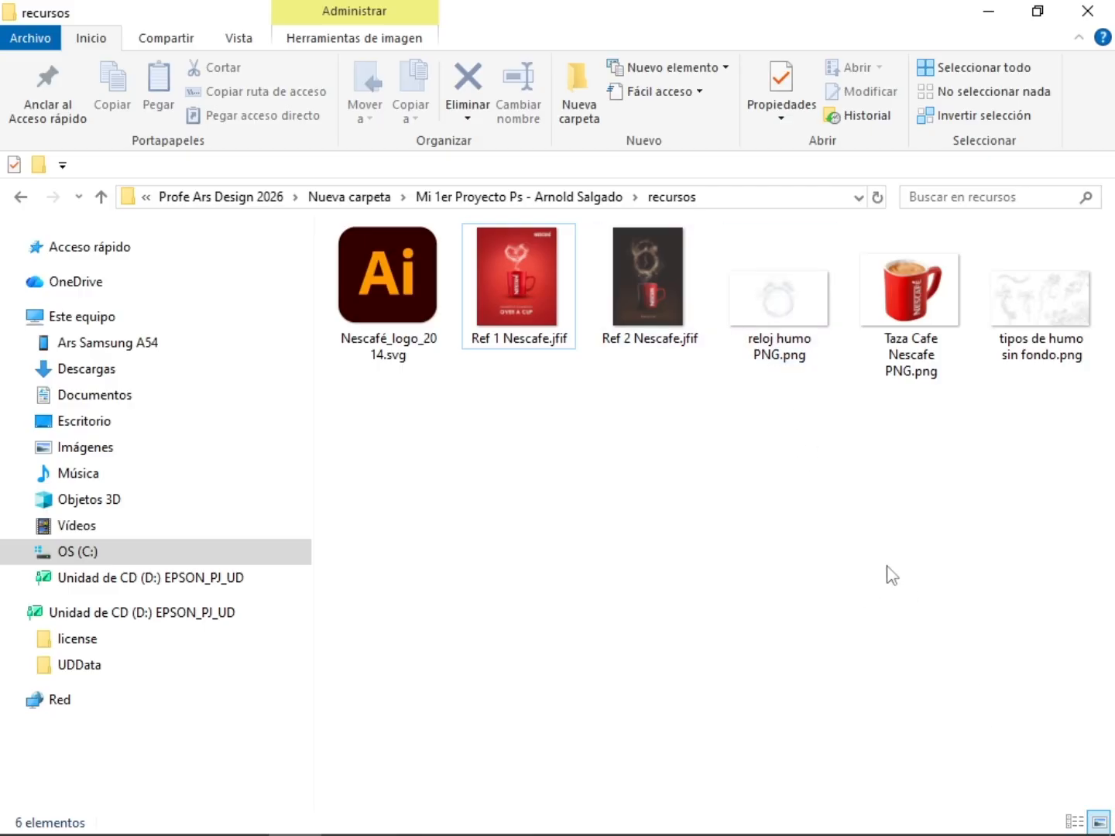
Preview the resource images reloj humo PNG.png, tipos de humo sin fondo.png and Taza Cafe Nescafe PNG.png
drag(1039, 514, 779, 311)
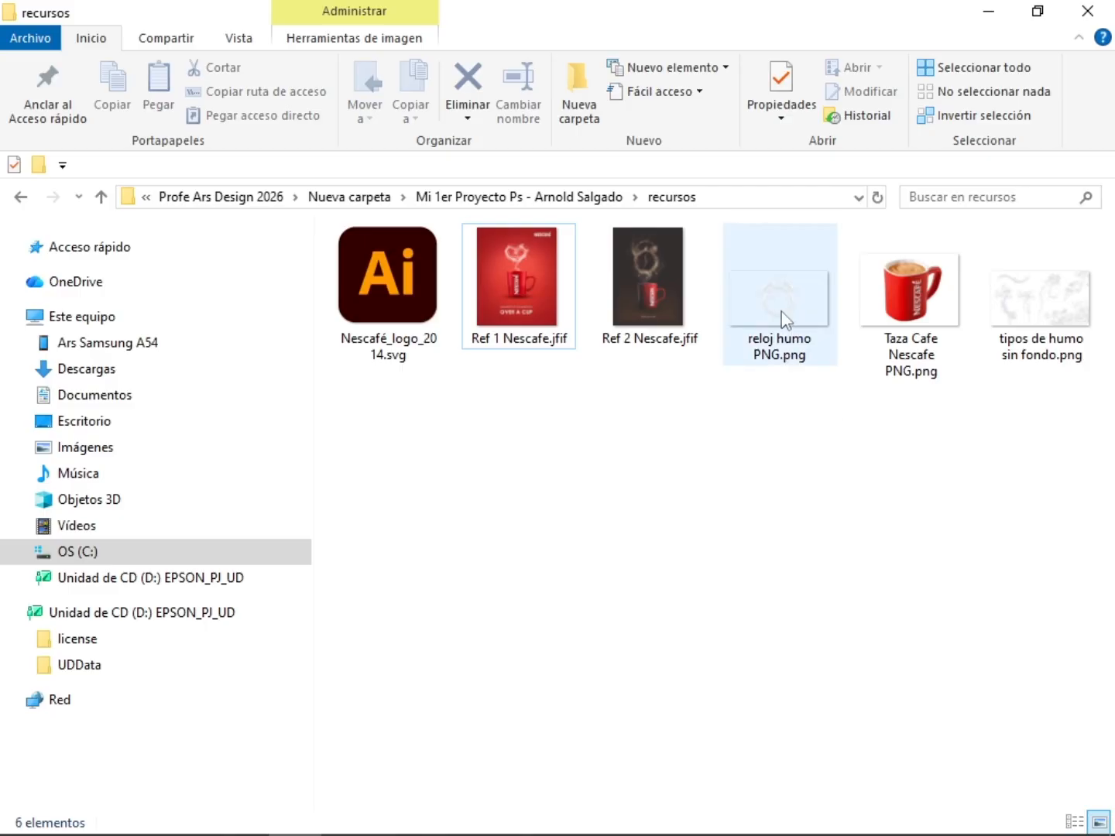
double_click(781, 314)
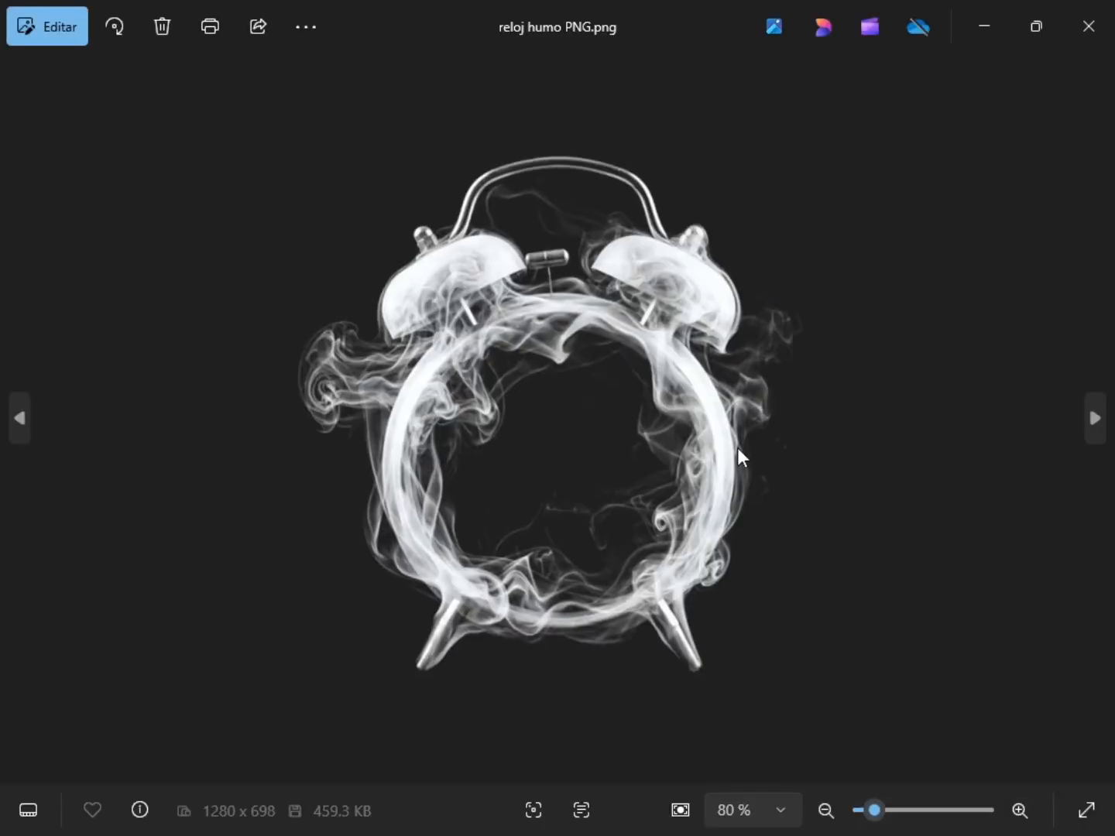
key(alt+F4)
double_click(1015, 292)
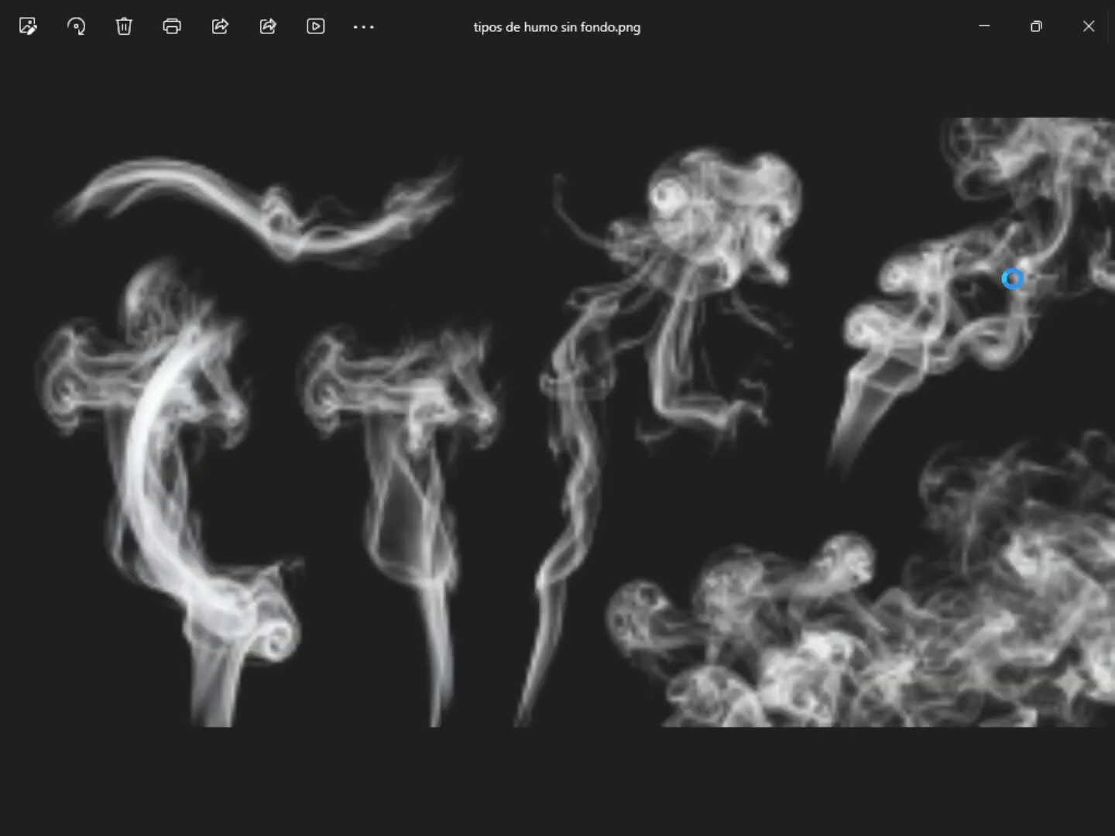
key(alt+F4)
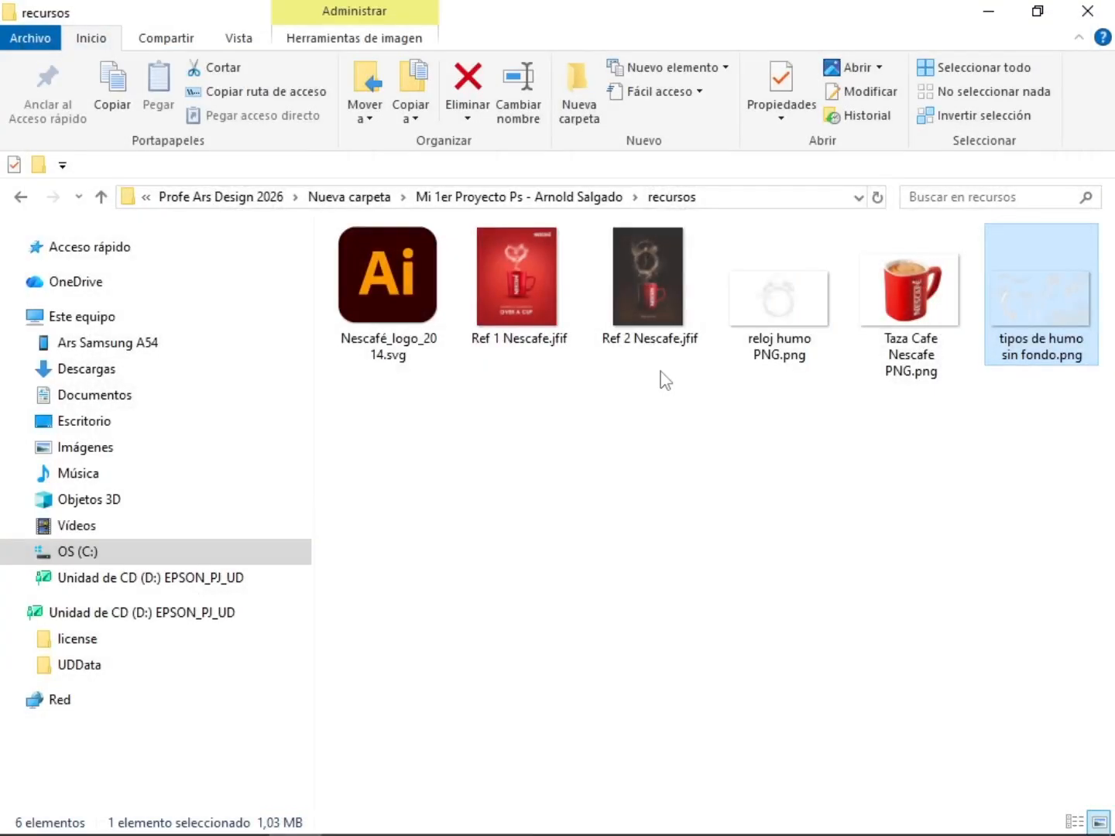
click(875, 441)
double_click(908, 269)
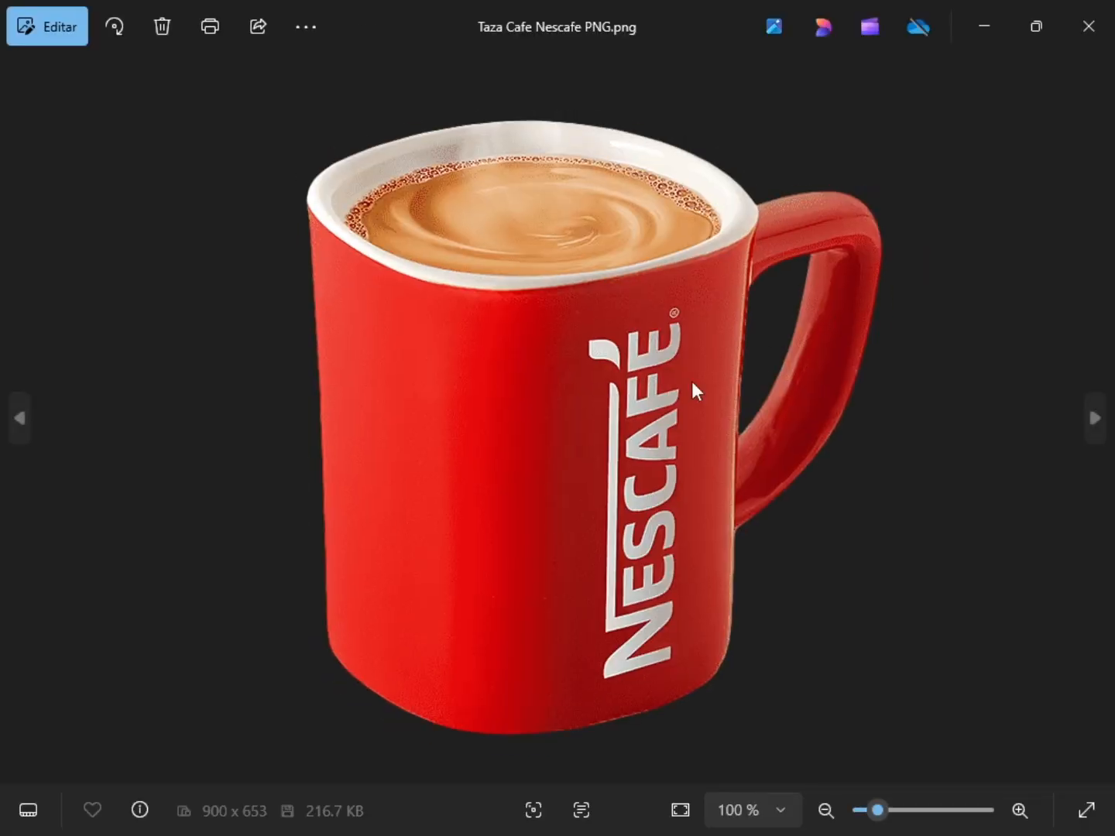
key(alt+F4)
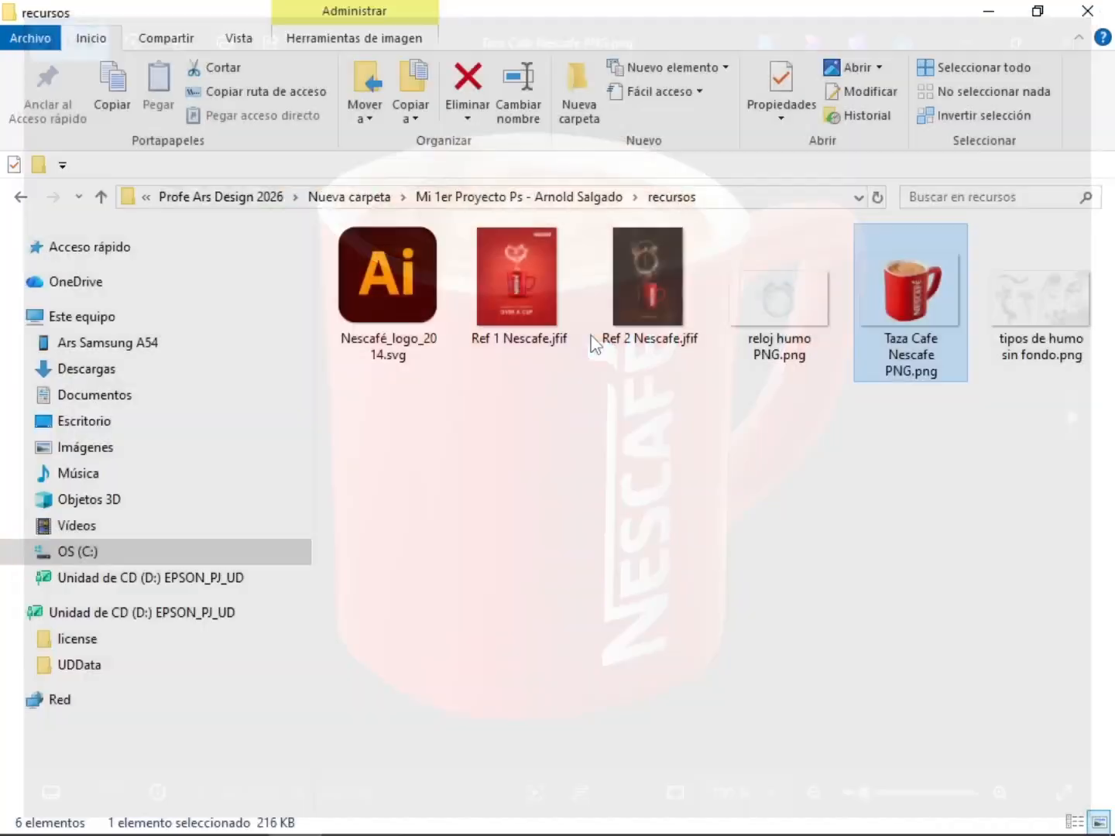
Switch back to the template in Photoshop and hide the layout grid on the canvas
click(793, 559)
key(alt)
key(alt+Tab)
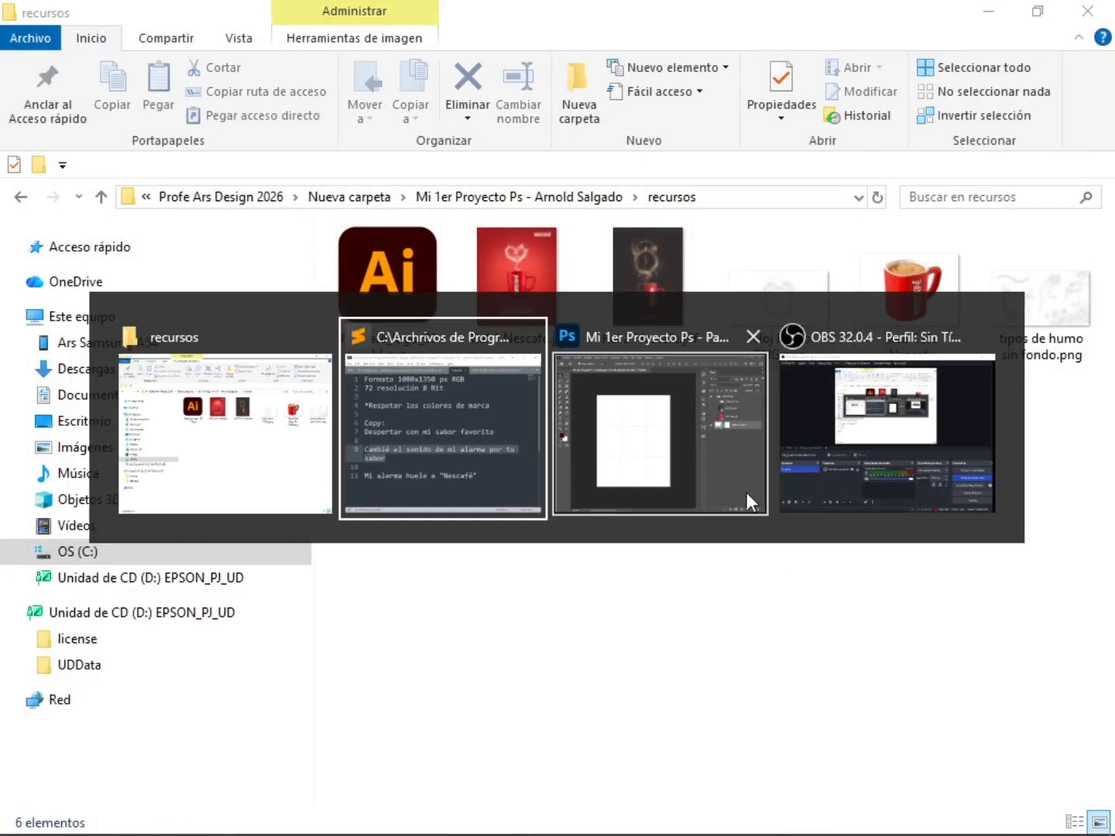
click(659, 434)
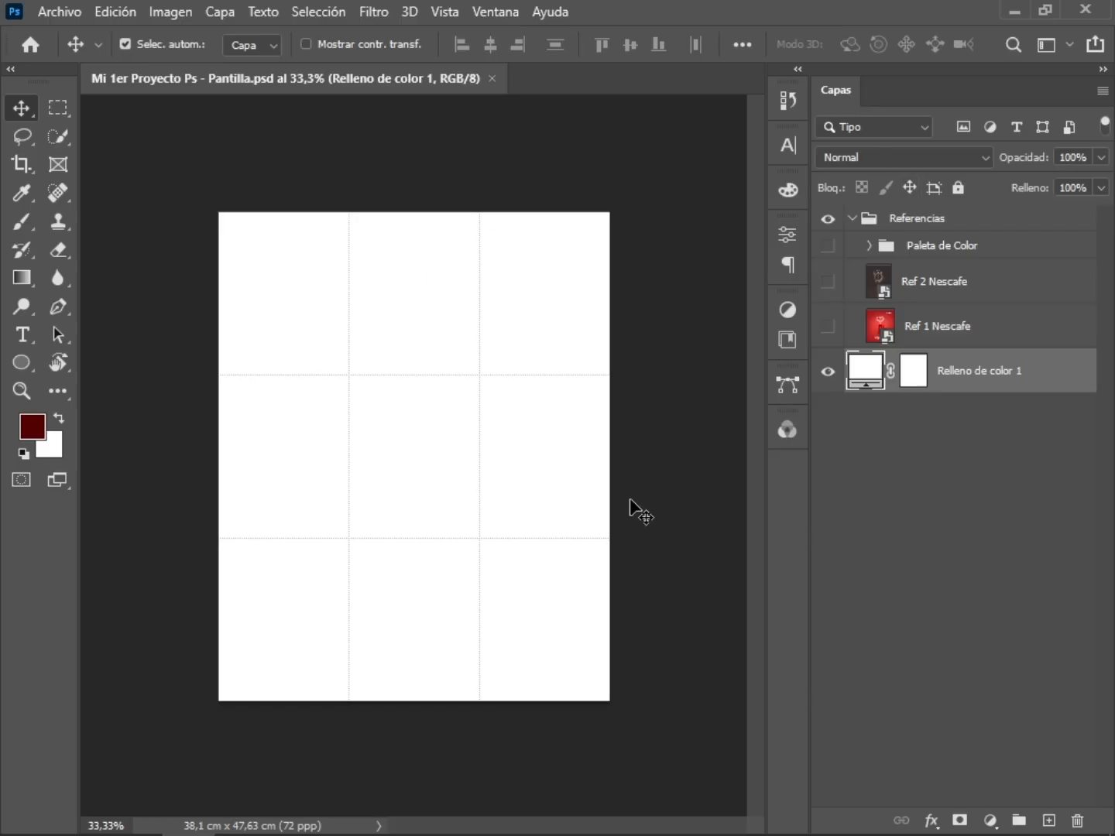
key(ctrl+apostrophe)
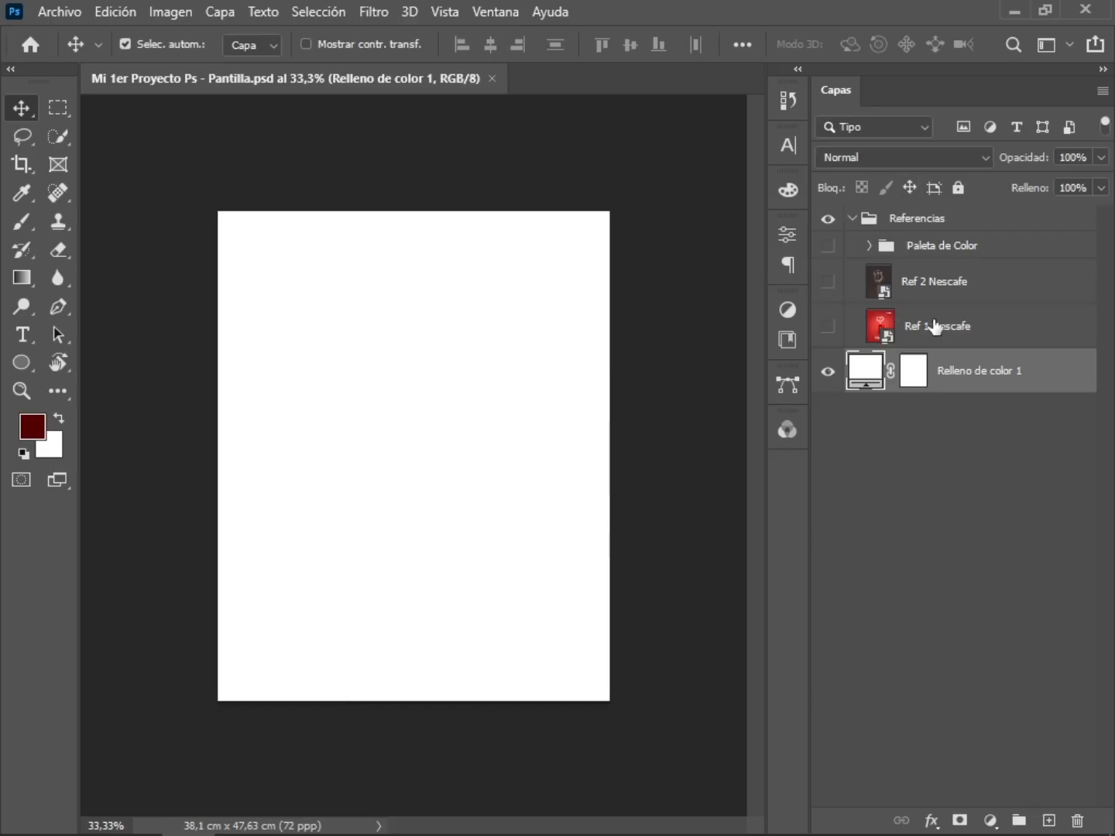
Move the Paleta de Color group out of Referencias to the top of the layer stack, collapse Referencias, and show the palette to inspect its colours
click(936, 327)
drag(936, 271, 937, 218)
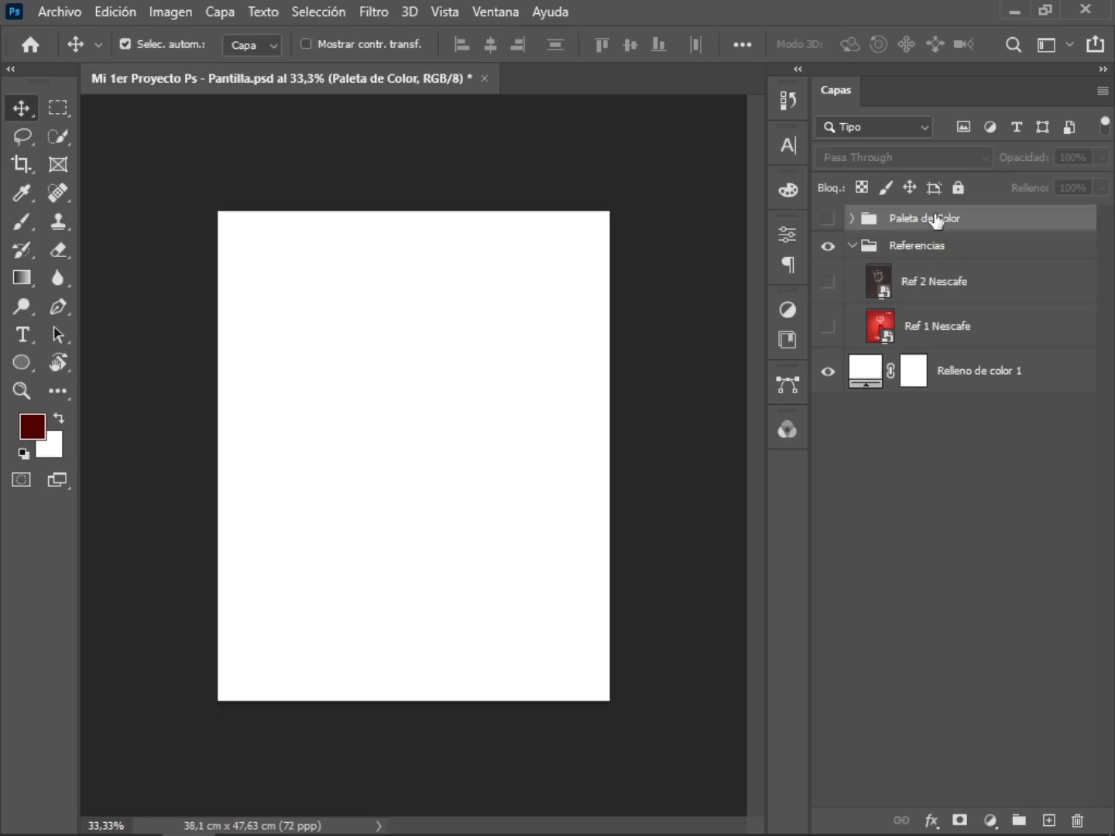
click(852, 247)
click(828, 220)
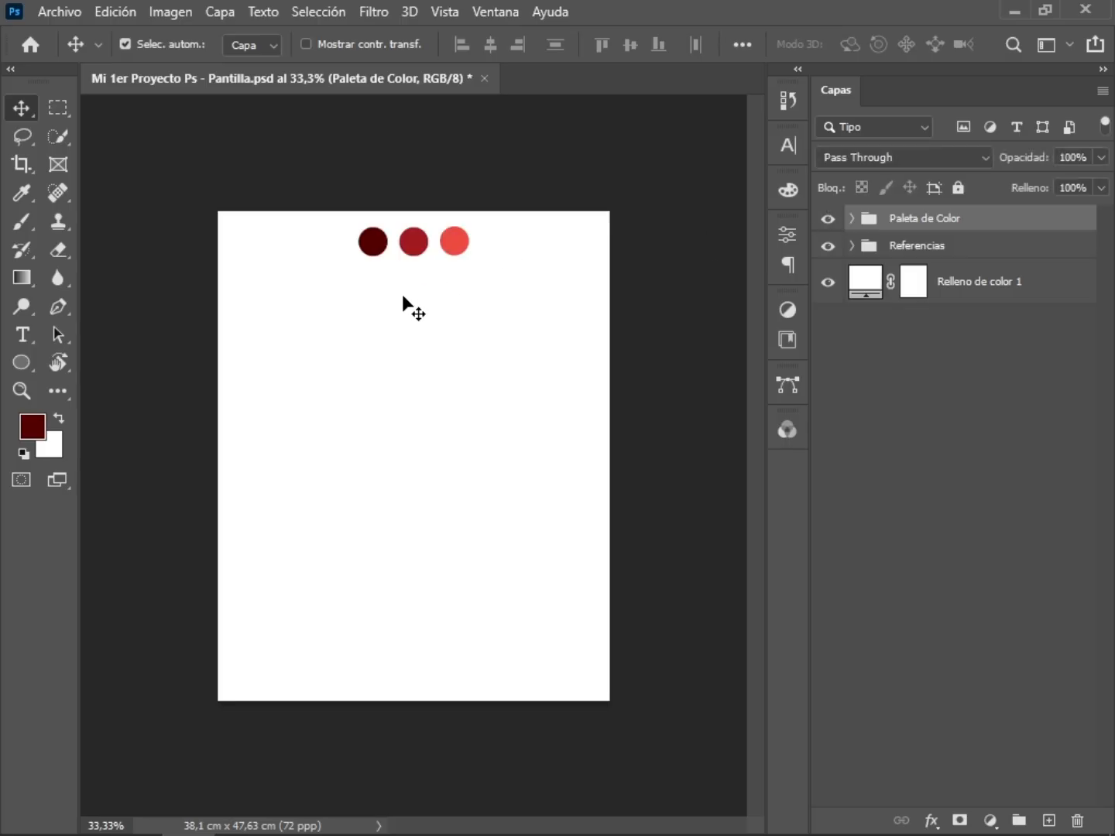
key(z)
drag(402, 294, 533, 303)
drag(498, 234, 426, 346)
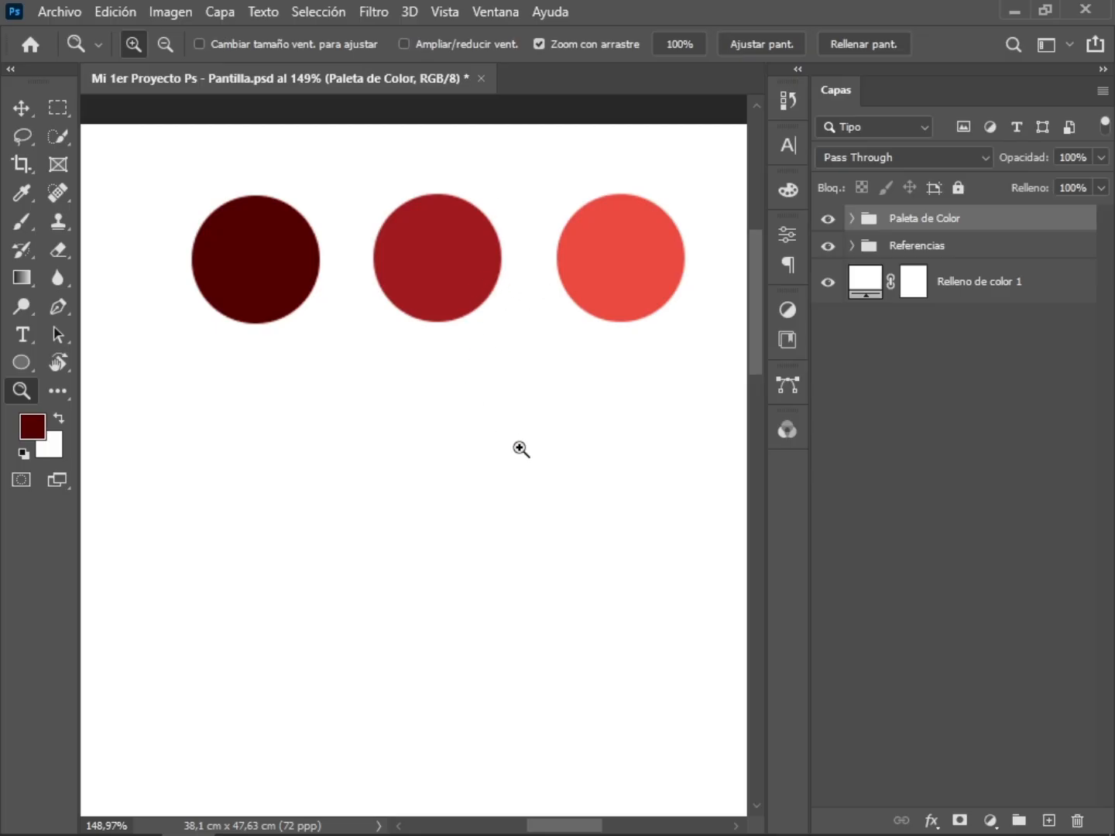
drag(519, 449, 457, 386)
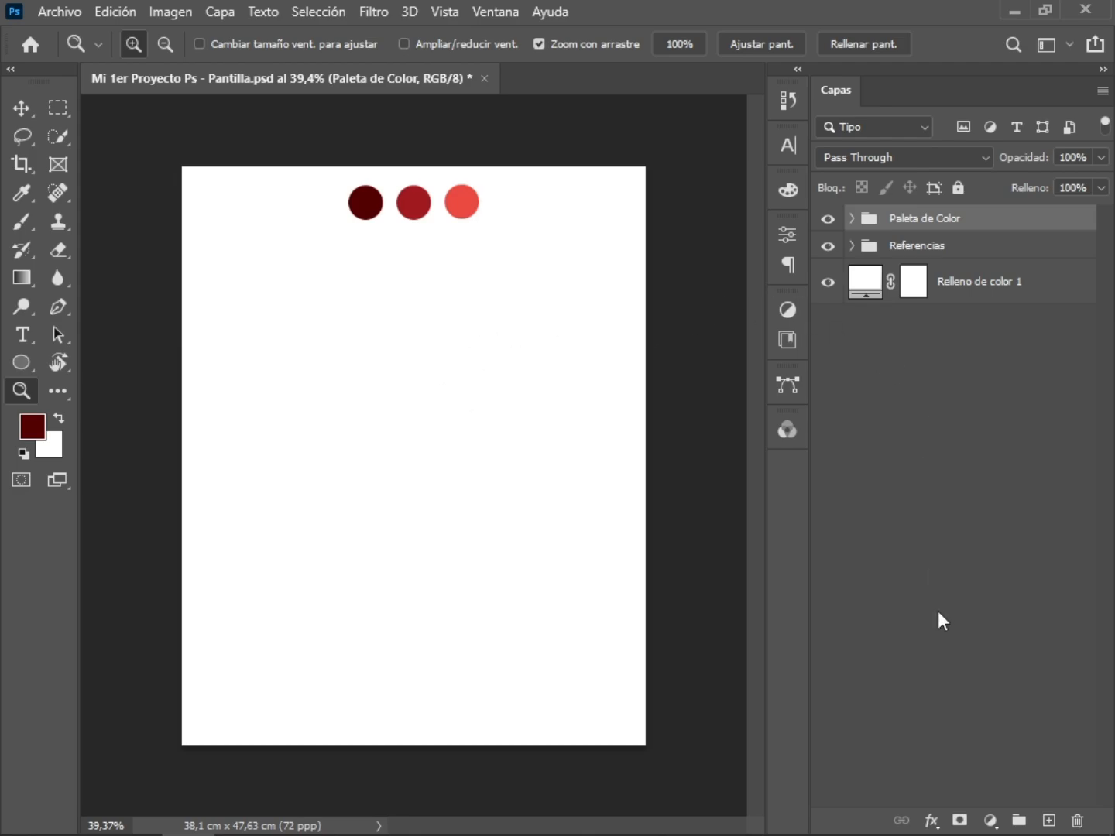
Add a solid colour fill layer above the Paleta de Color group and set its colour to white (ffffff)
click(989, 821)
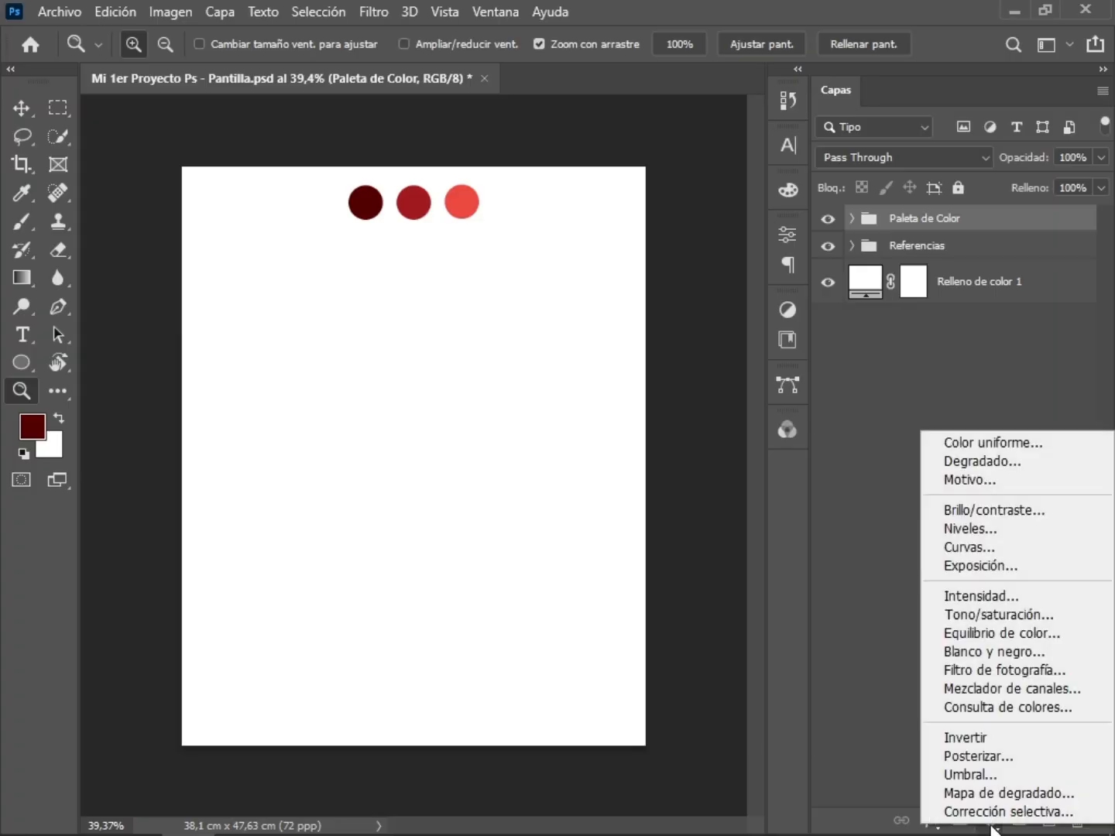
click(1019, 444)
click(1004, 206)
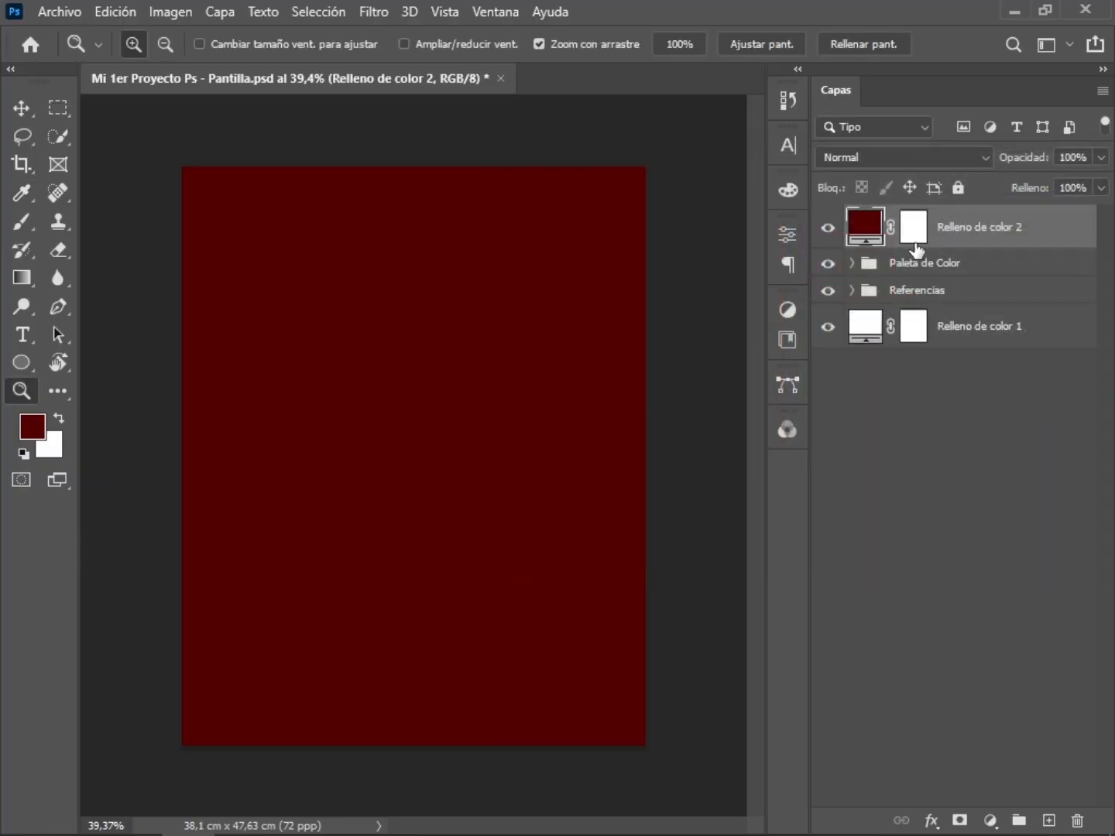
double_click(868, 229)
drag(637, 316, 429, 138)
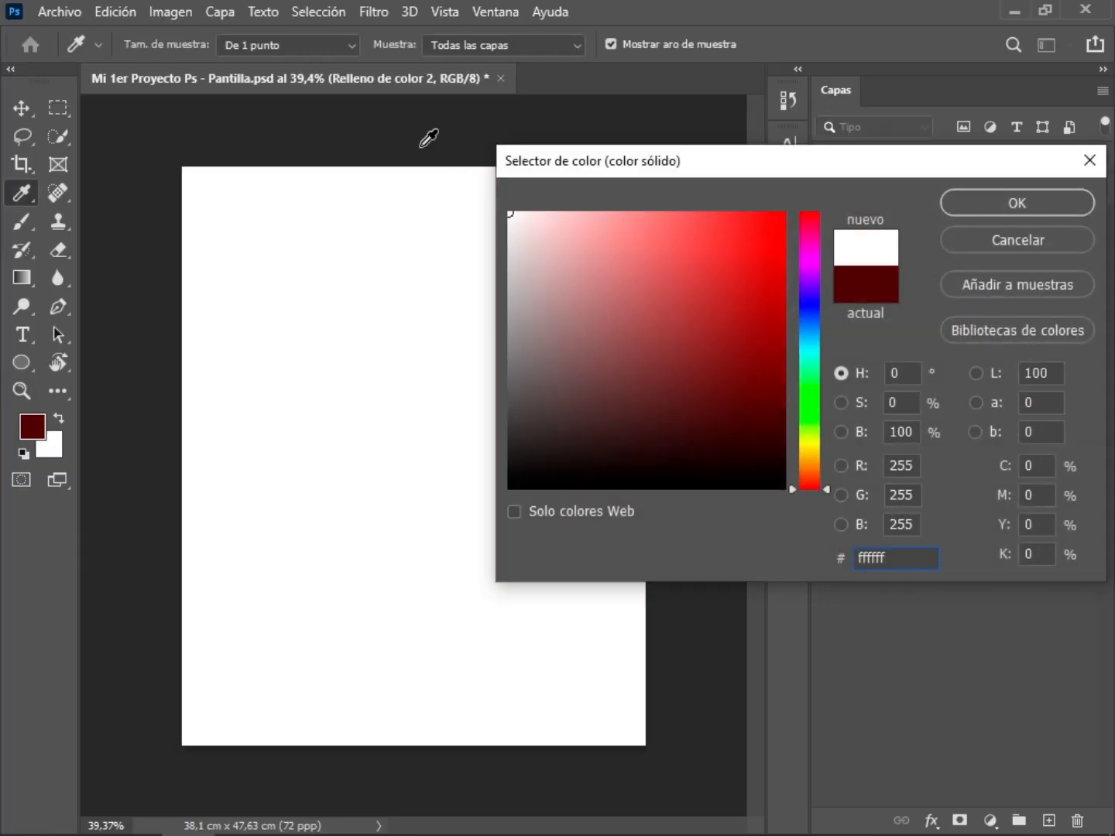
key(Return)
Move the new white fill layer to the bottom of the layer stack and delete the Relleno de color 1 layer
drag(970, 228, 1009, 326)
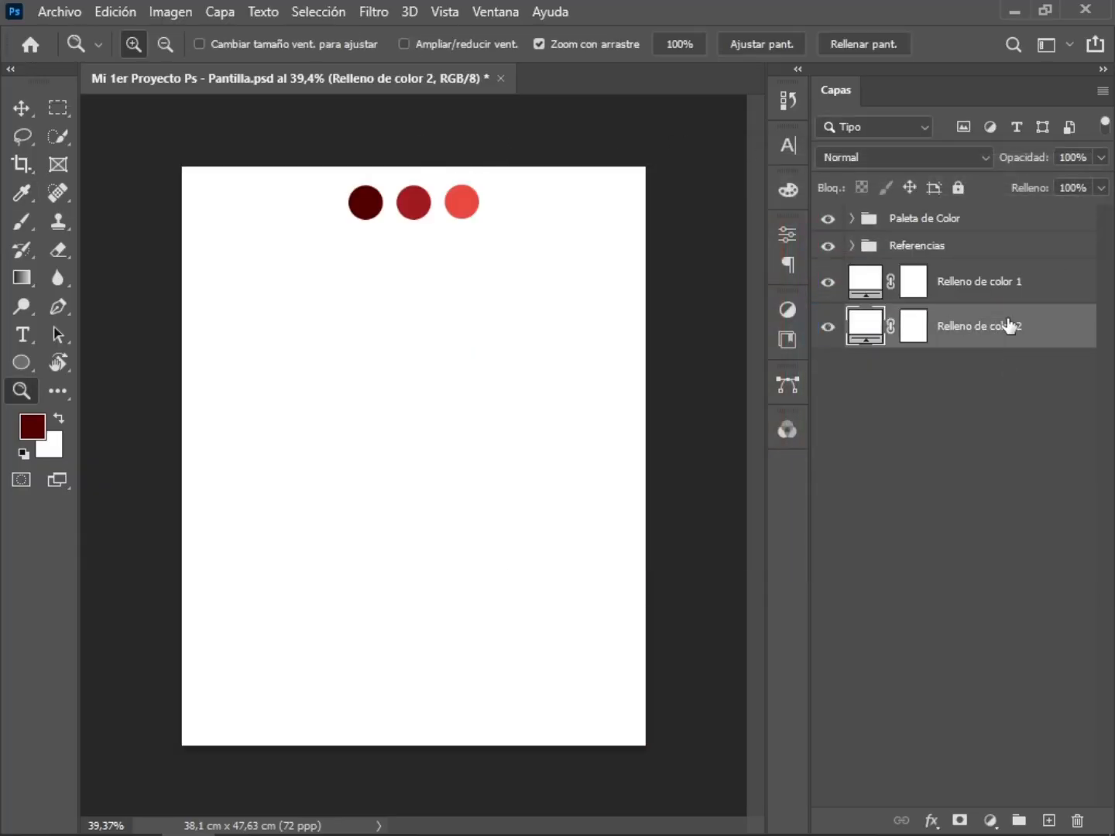
click(974, 276)
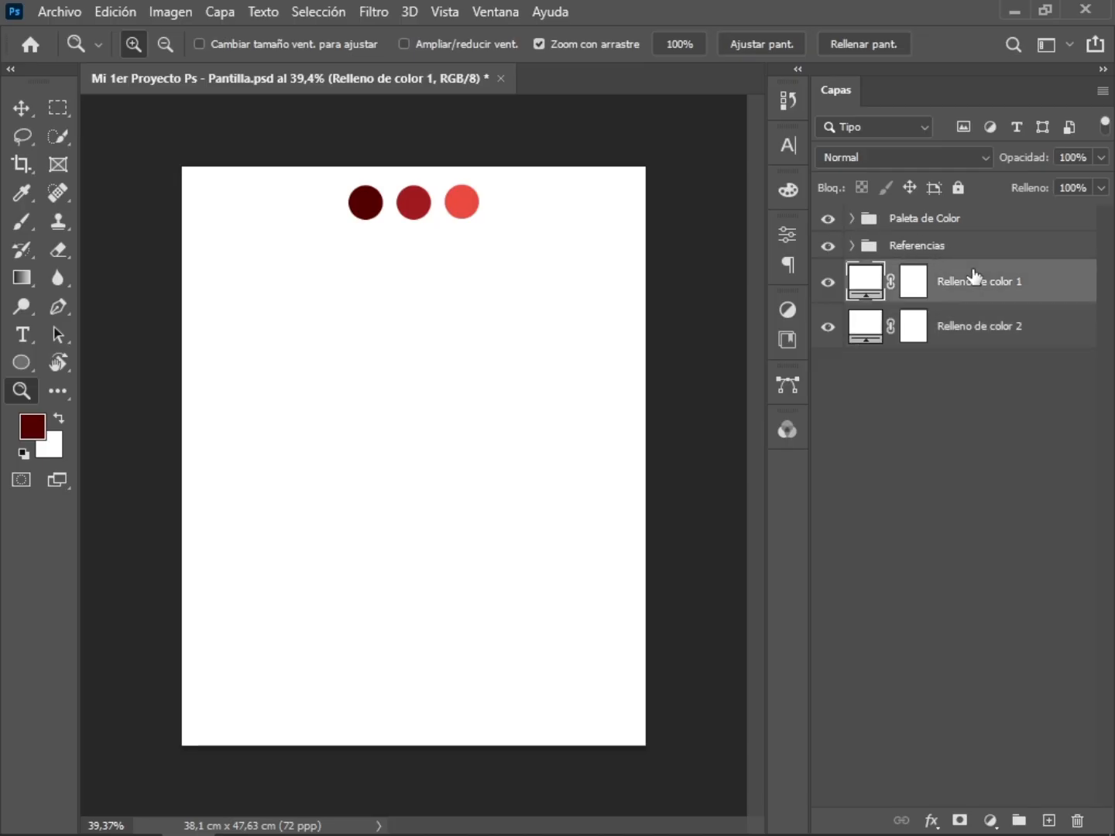
key(Delete)
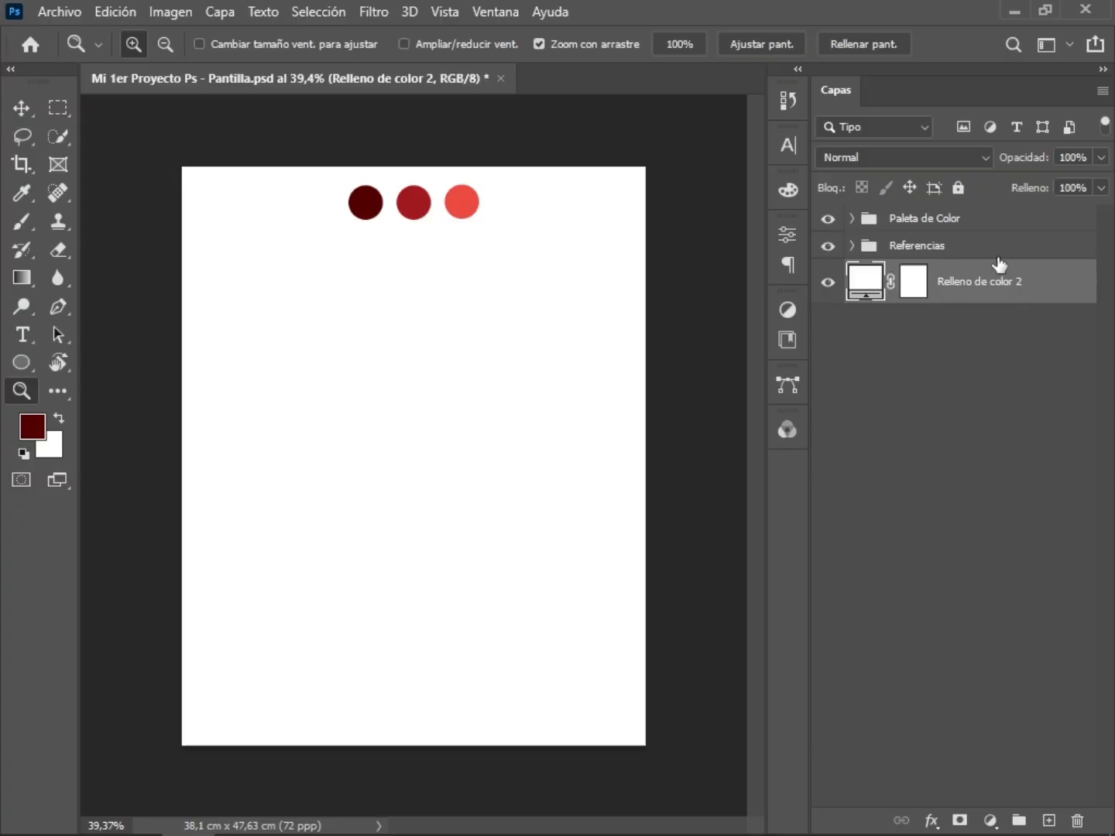
Recolour the background fill layer with the medium red sampled from the palette's middle circle
double_click(864, 288)
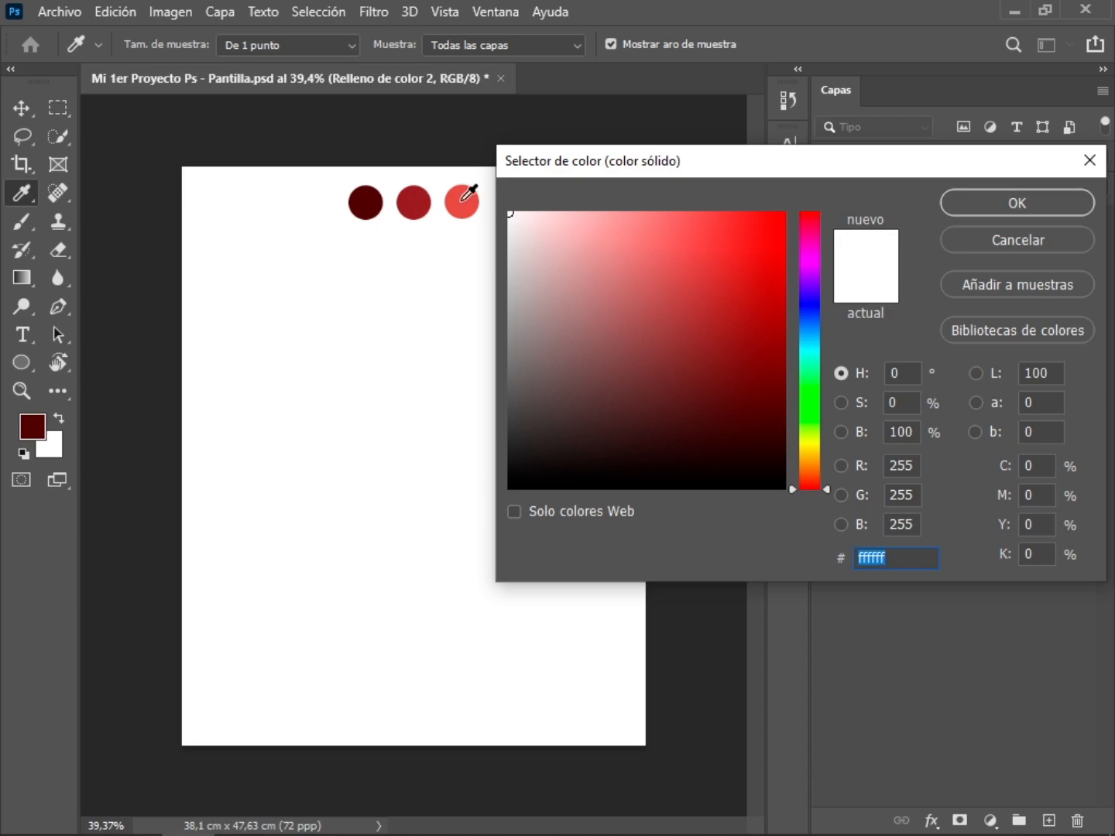
click(418, 193)
click(986, 196)
key(z)
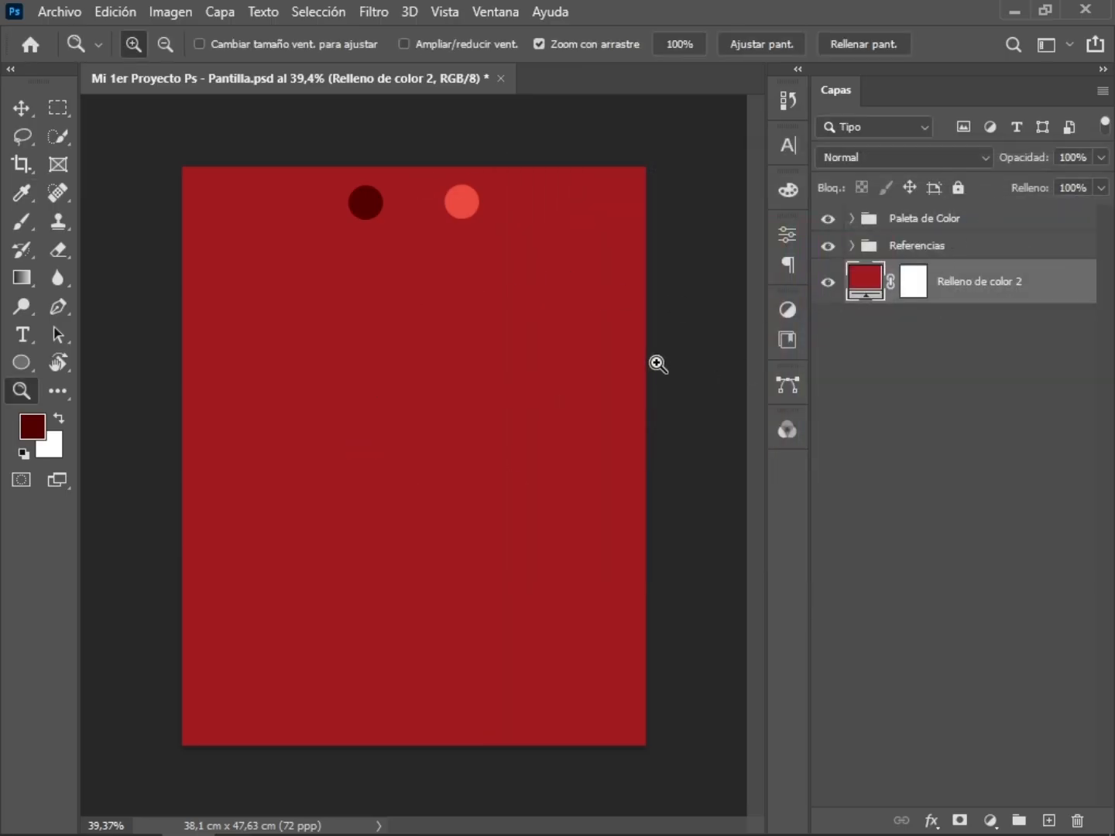
Draw a dark red circle about 591 px in diameter in the middle of the canvas with the Ellipse tool
click(20, 363)
click(141, 366)
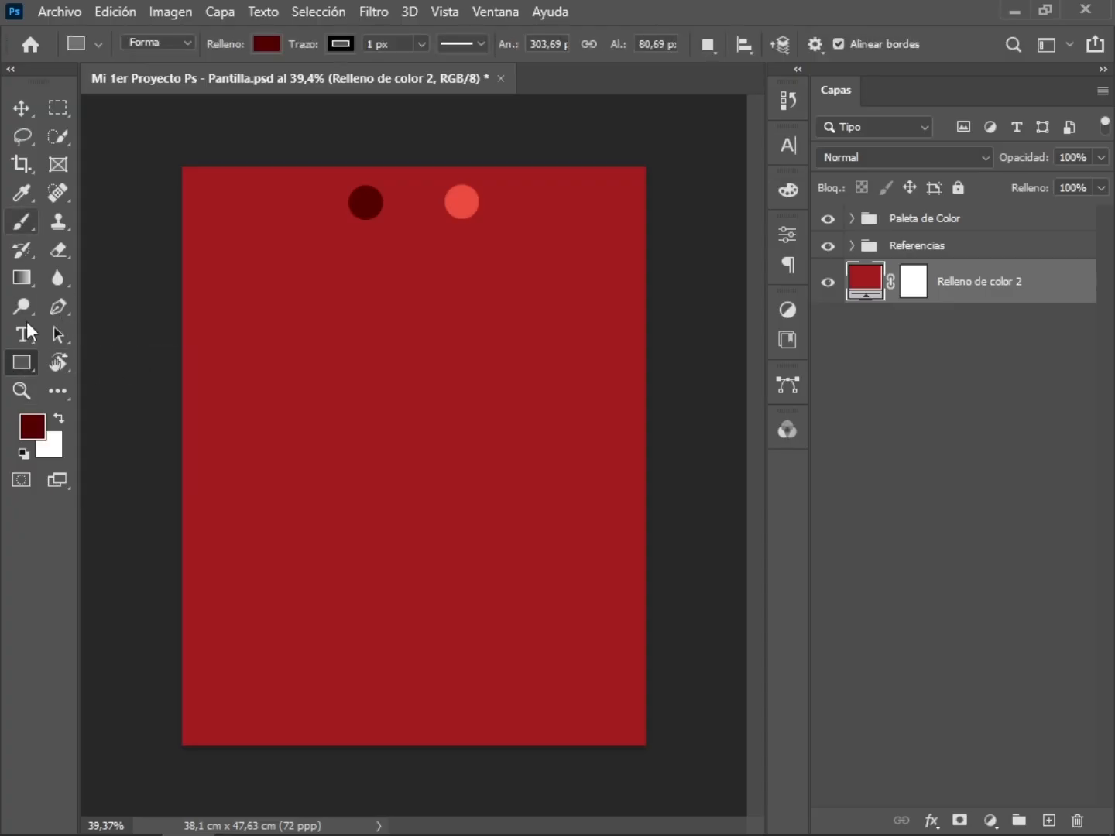
click(21, 369)
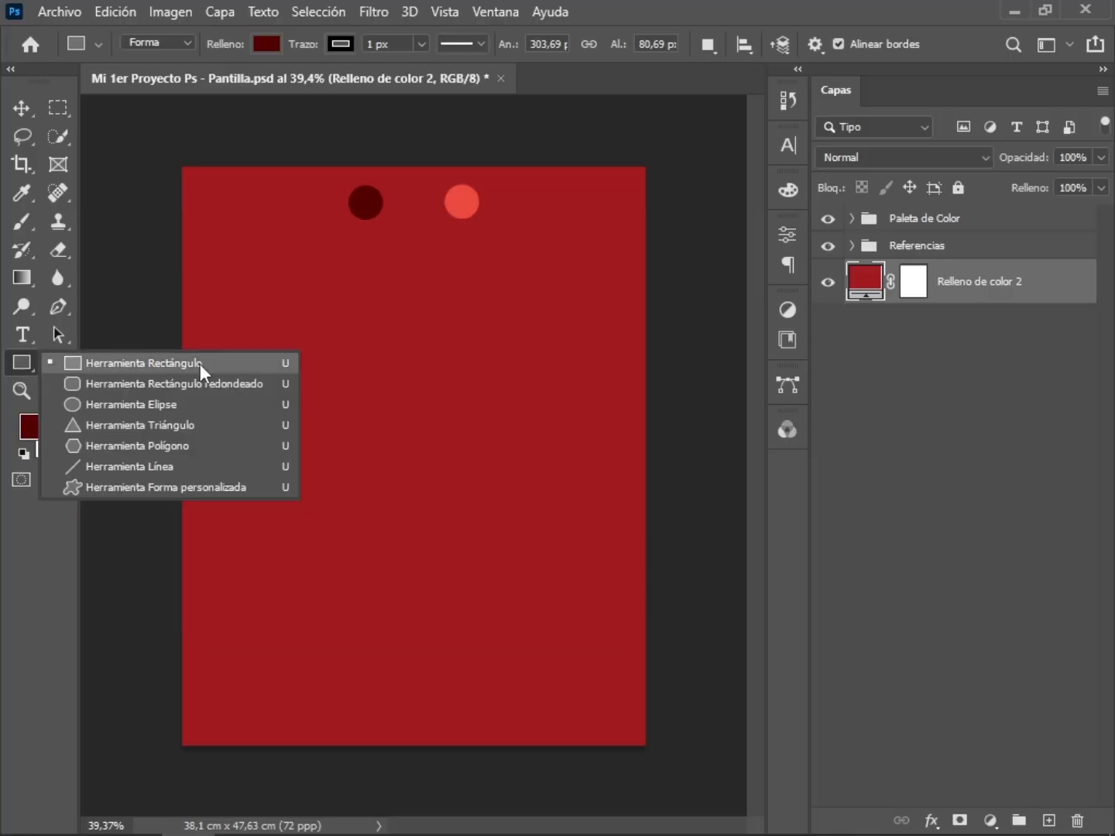
click(225, 402)
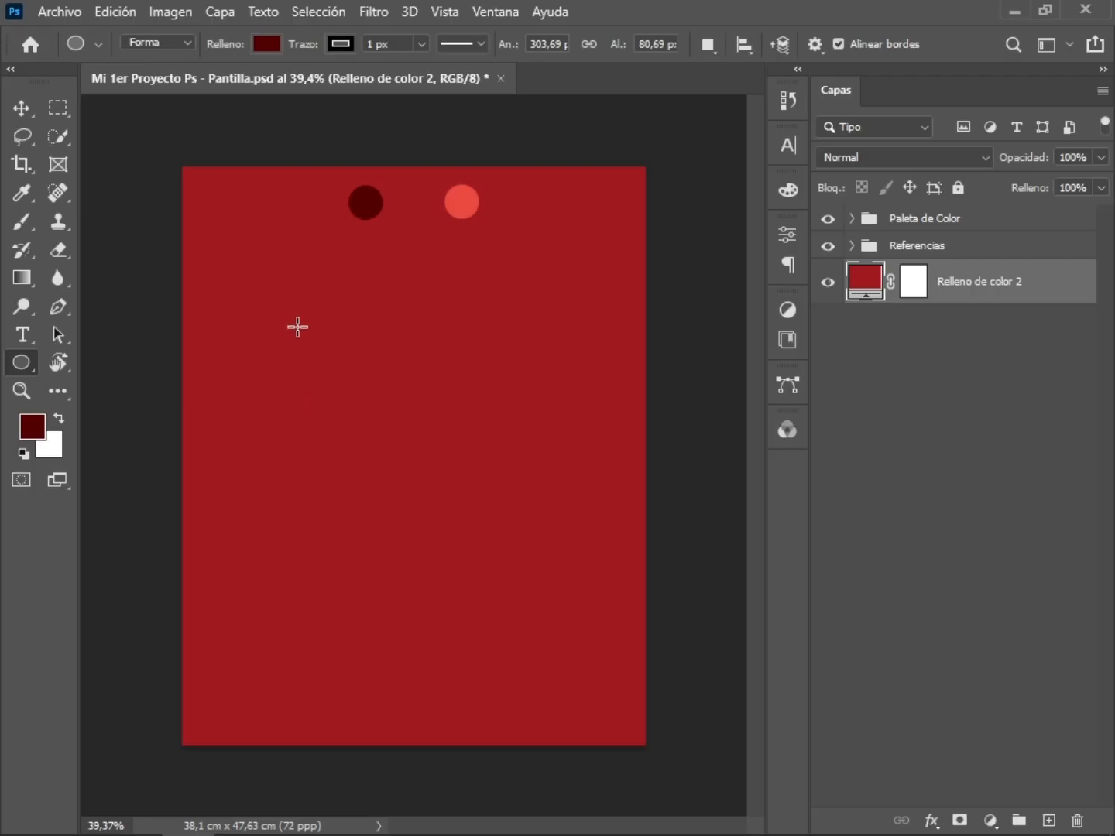
drag(294, 318, 558, 571)
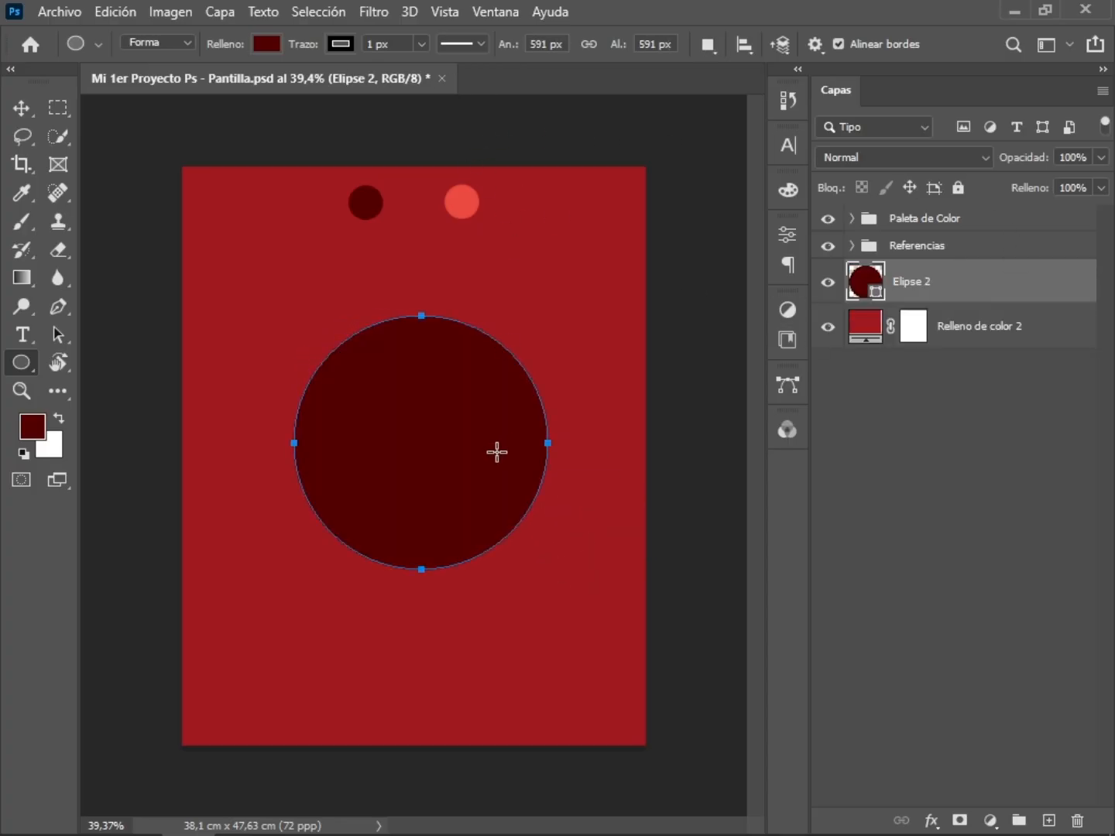
Inspect the large circle's edge up close and remove the 1 px black stroke from the shape
key(v)
key(z)
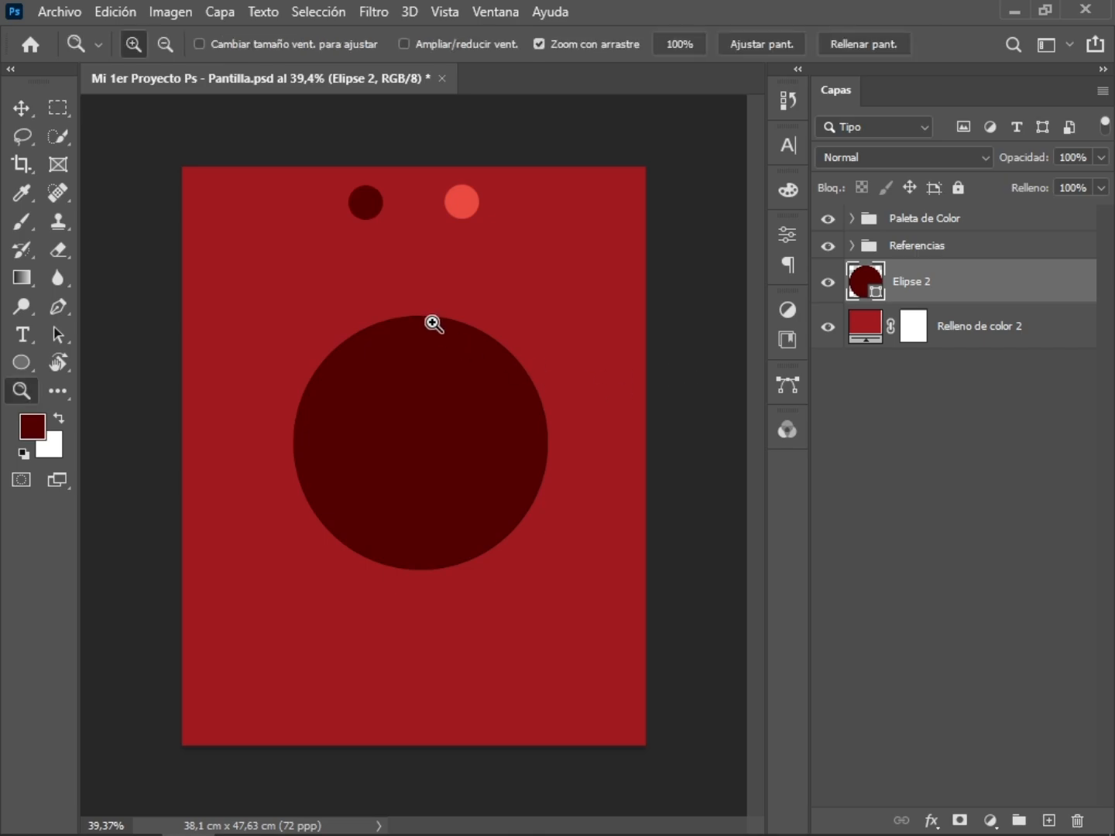
drag(433, 325, 527, 366)
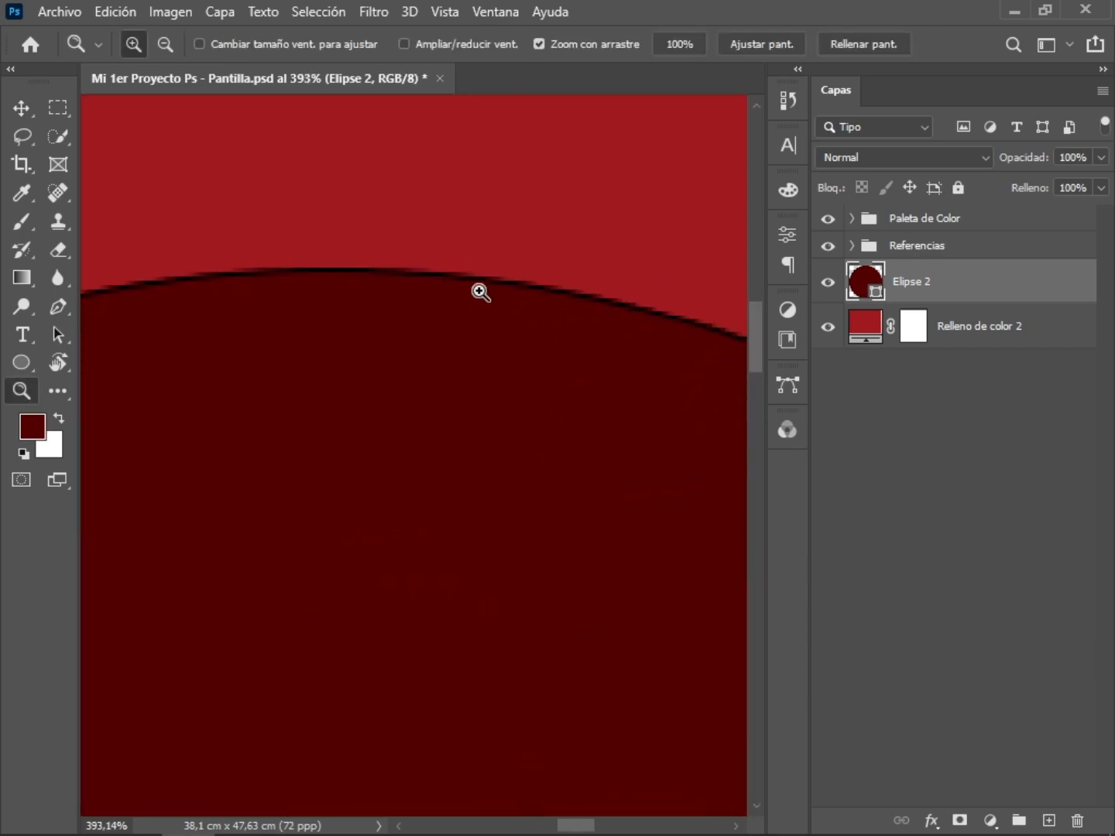
key(v)
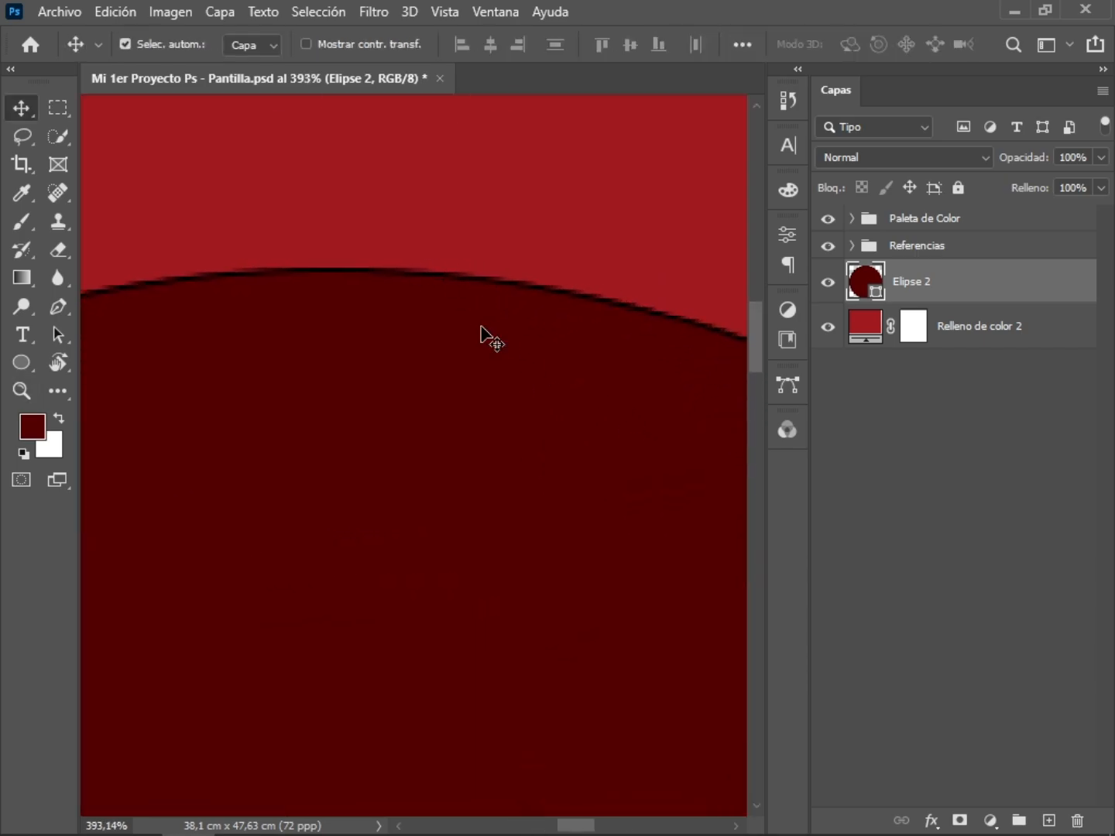
click(789, 233)
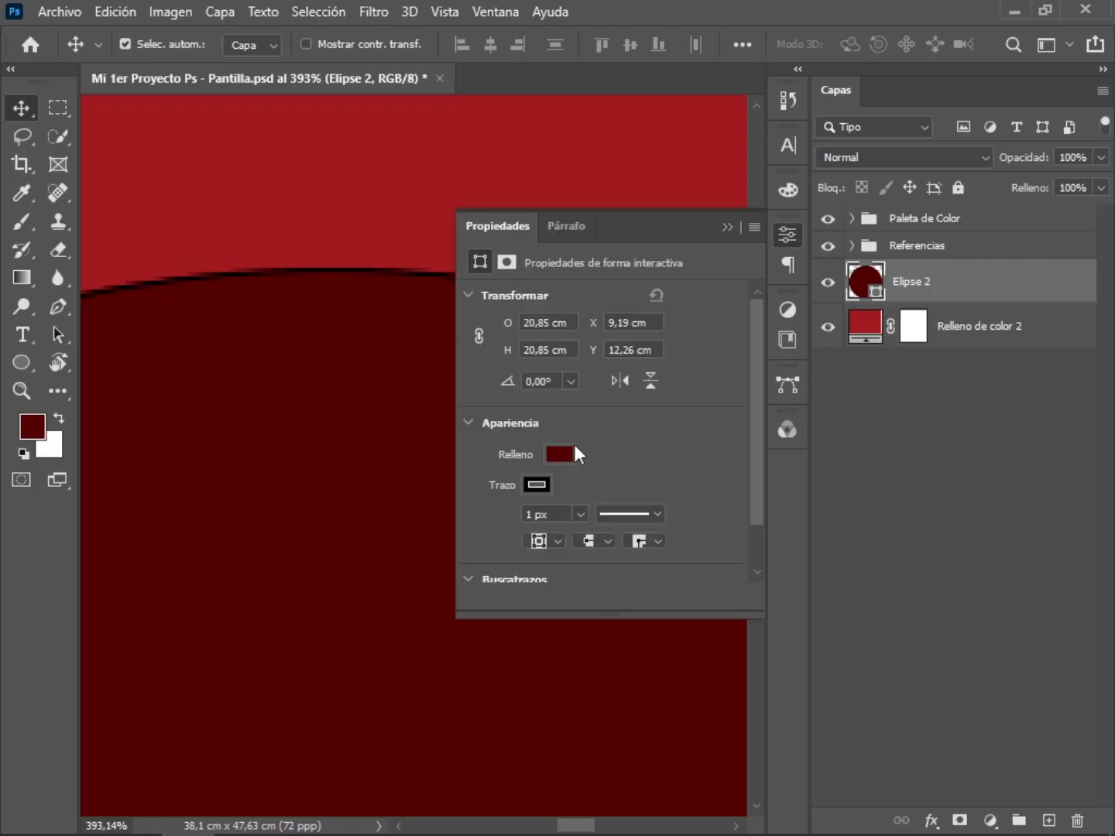
click(538, 485)
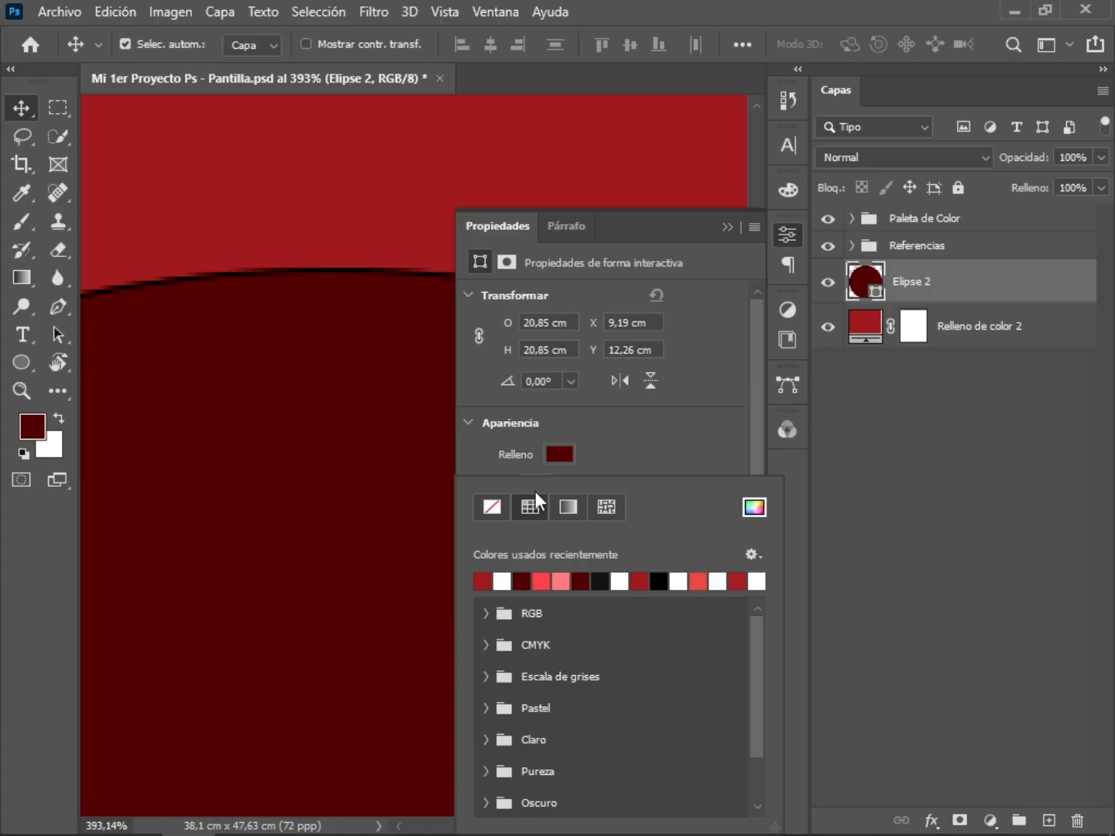
click(492, 512)
click(363, 408)
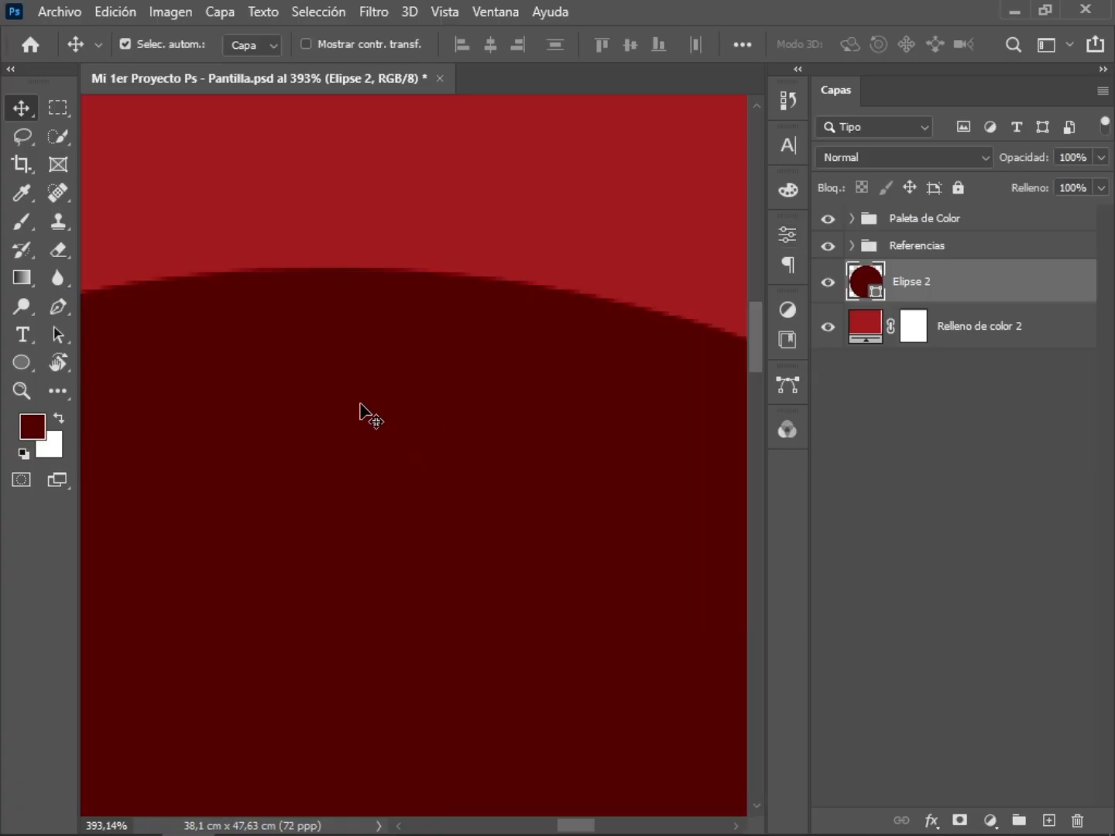
Change the large circle's fill to the light red sampled from the palette (cc4b44)
key(z)
drag(491, 352, 346, 311)
key(space)
drag(455, 381, 454, 433)
key(v)
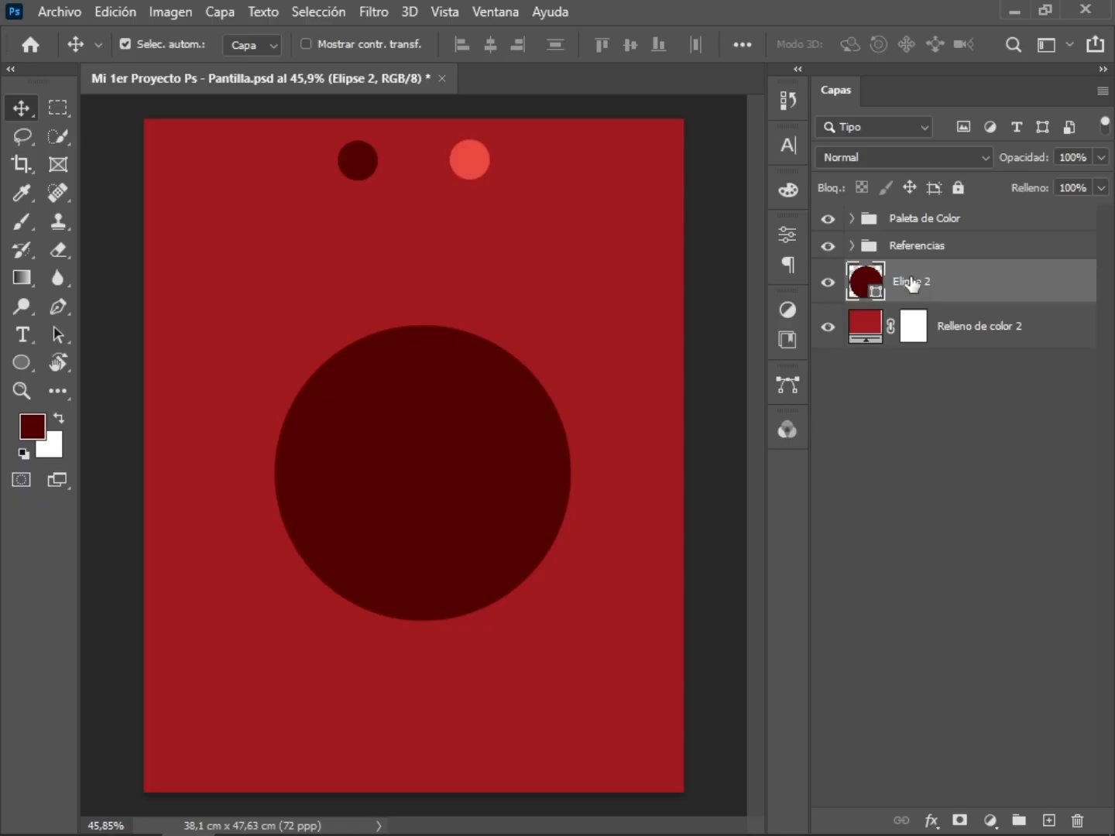
double_click(863, 285)
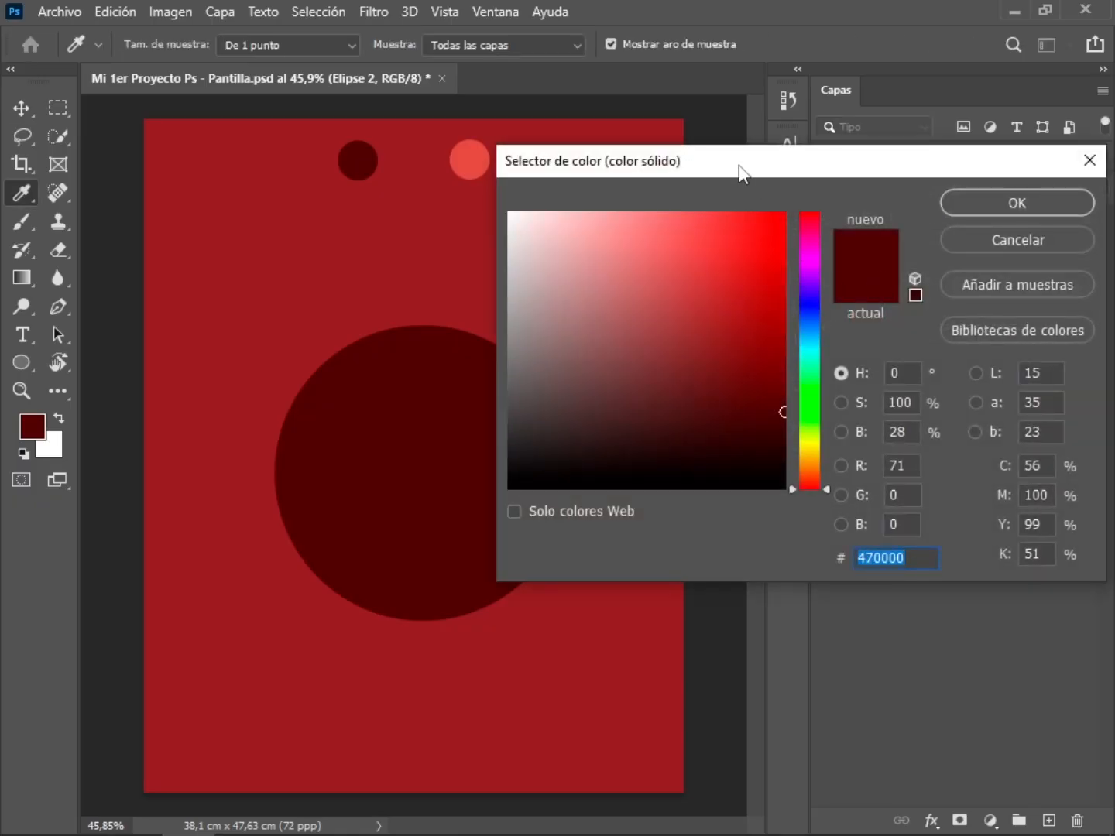
drag(739, 170, 854, 144)
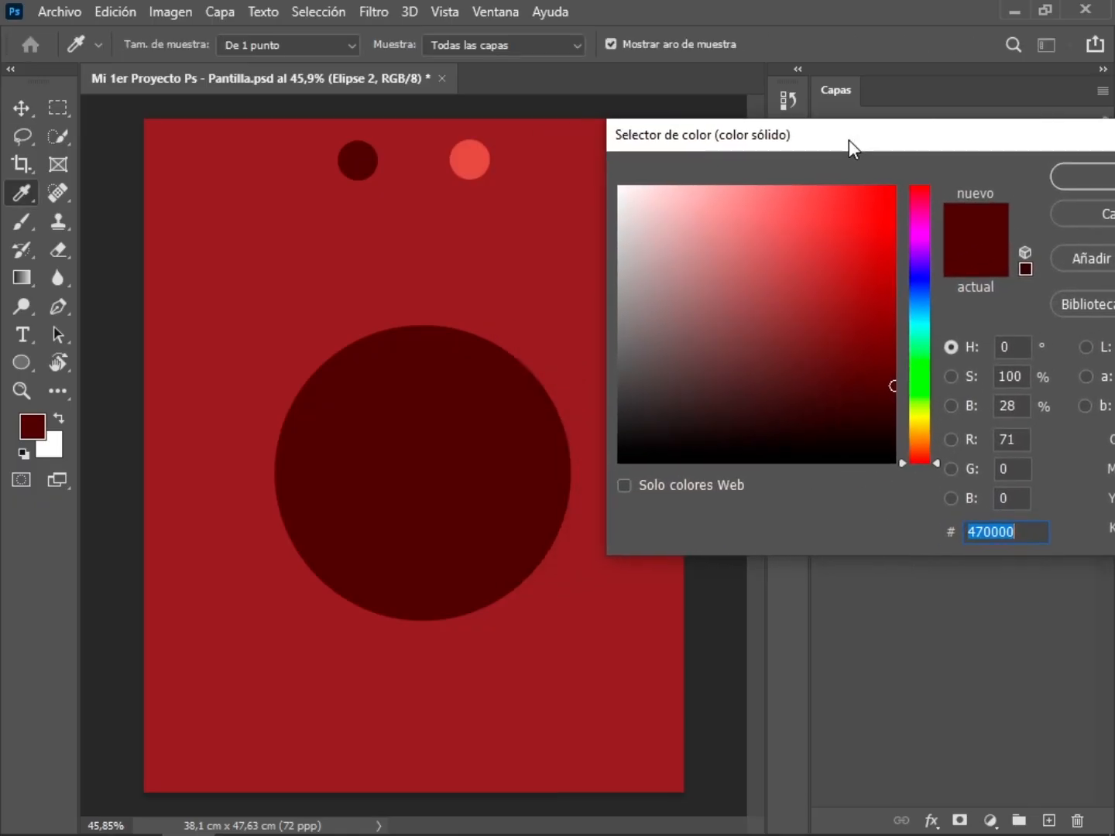
click(478, 155)
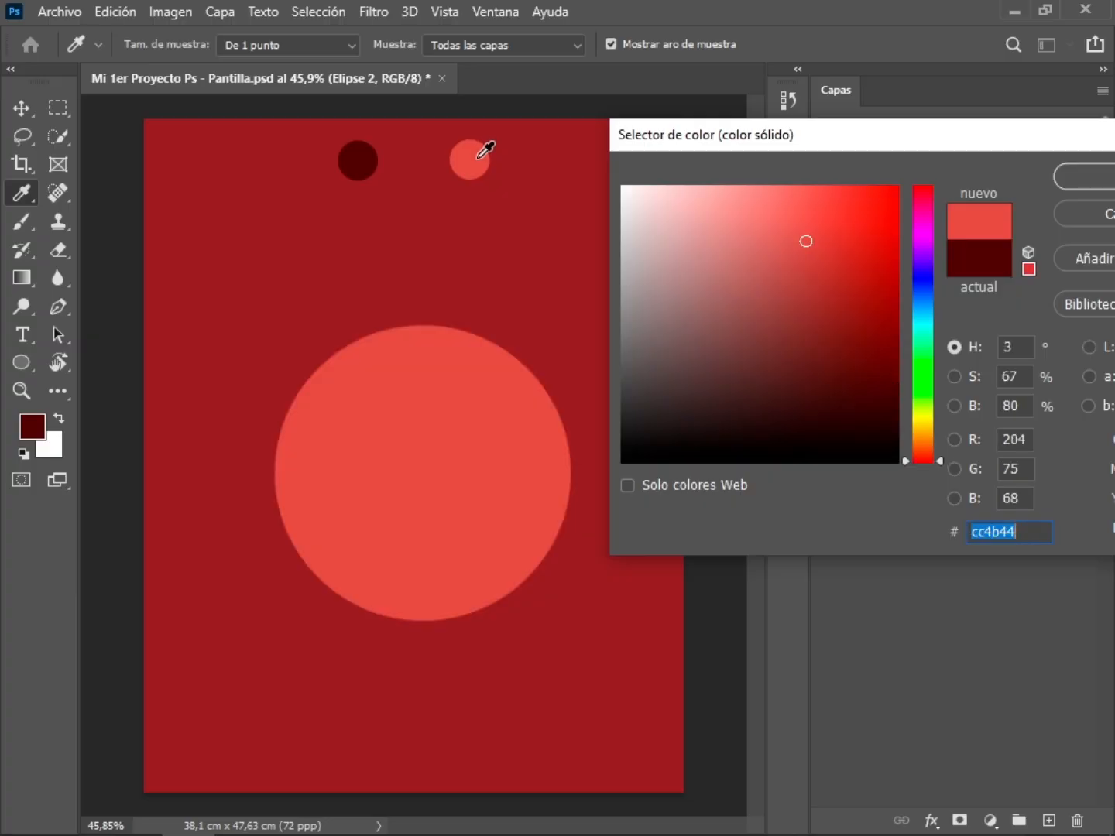
click(1071, 177)
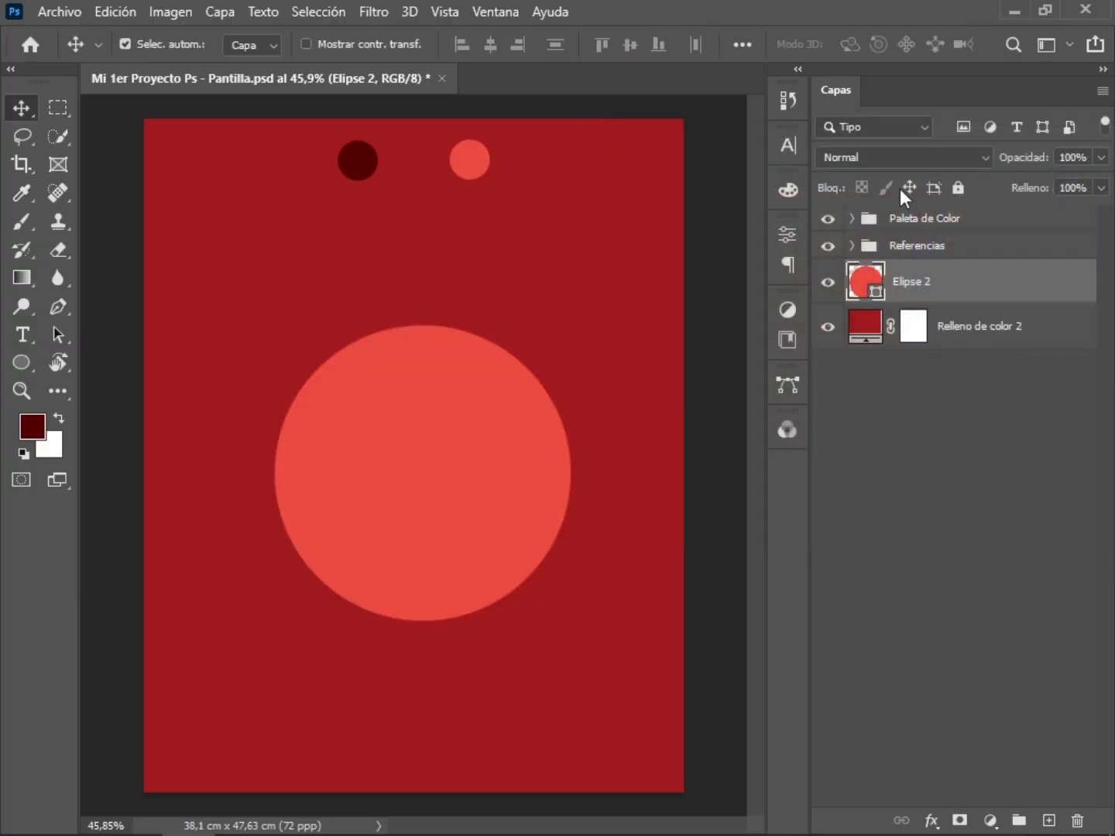
Examine the background glow in the Ref 1 Nescafe reference with the large circle hidden, then hide Referencias and show the circle again
click(827, 247)
click(852, 219)
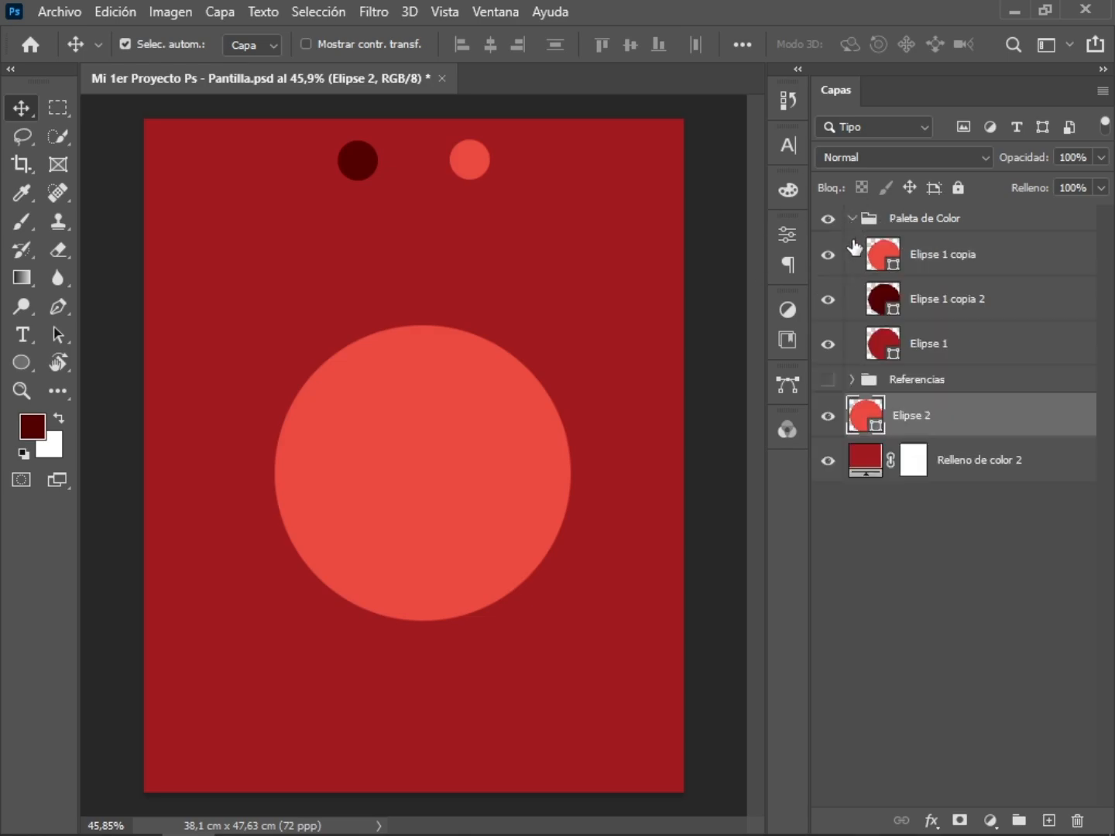
click(852, 219)
click(827, 281)
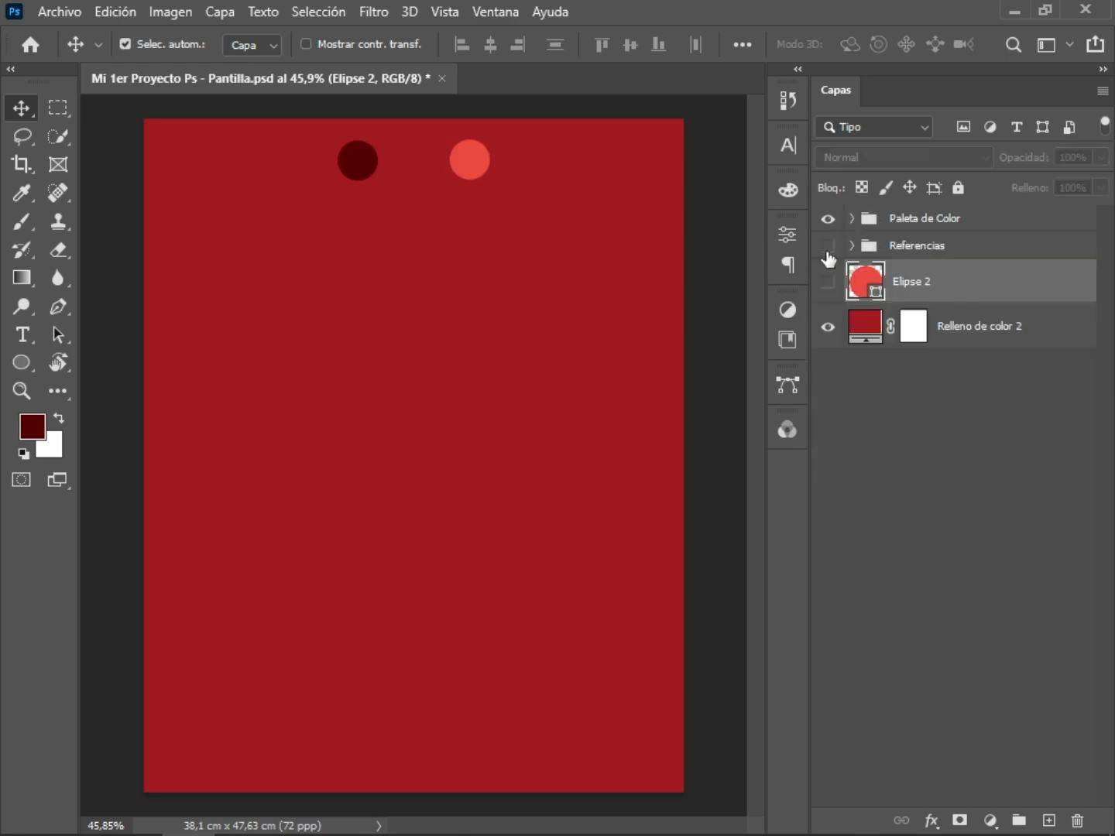
click(828, 246)
click(853, 246)
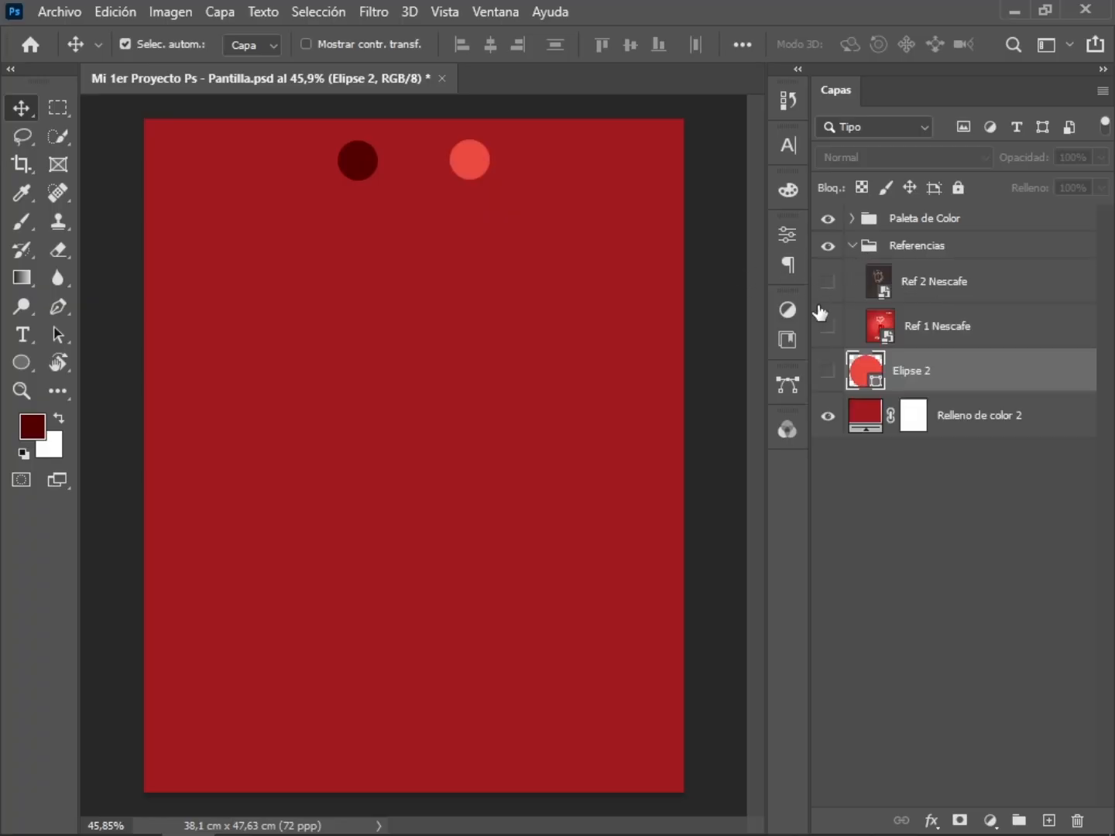
click(827, 326)
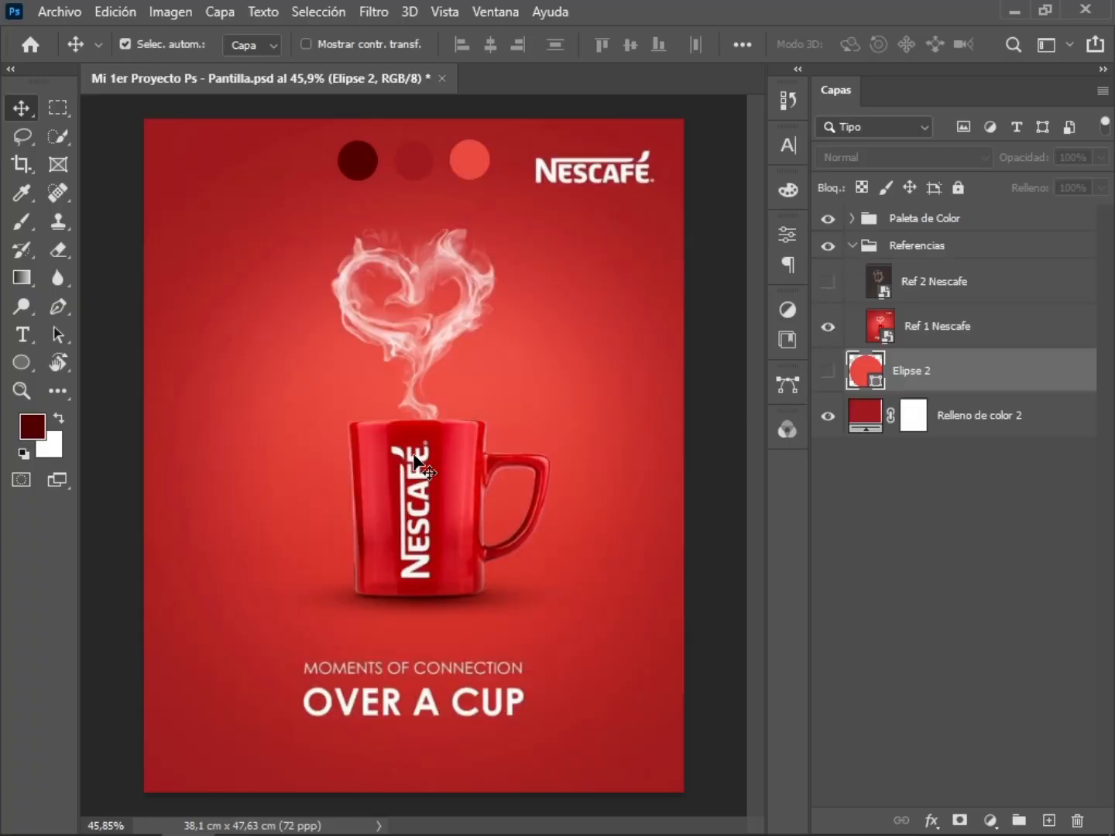
click(852, 246)
click(828, 245)
click(828, 282)
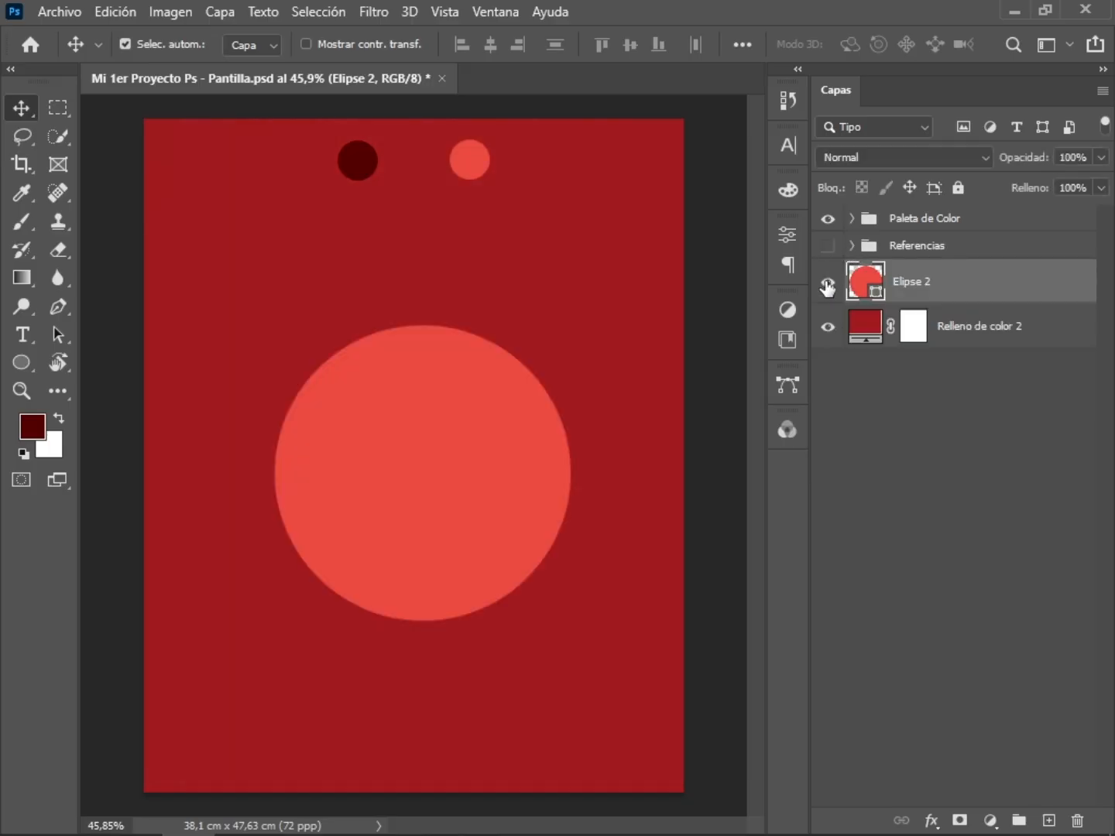
Move the light red circle to the centre of the canvas and open the Gaussian Blur filter on it, converting it to a smart object
drag(406, 428, 396, 413)
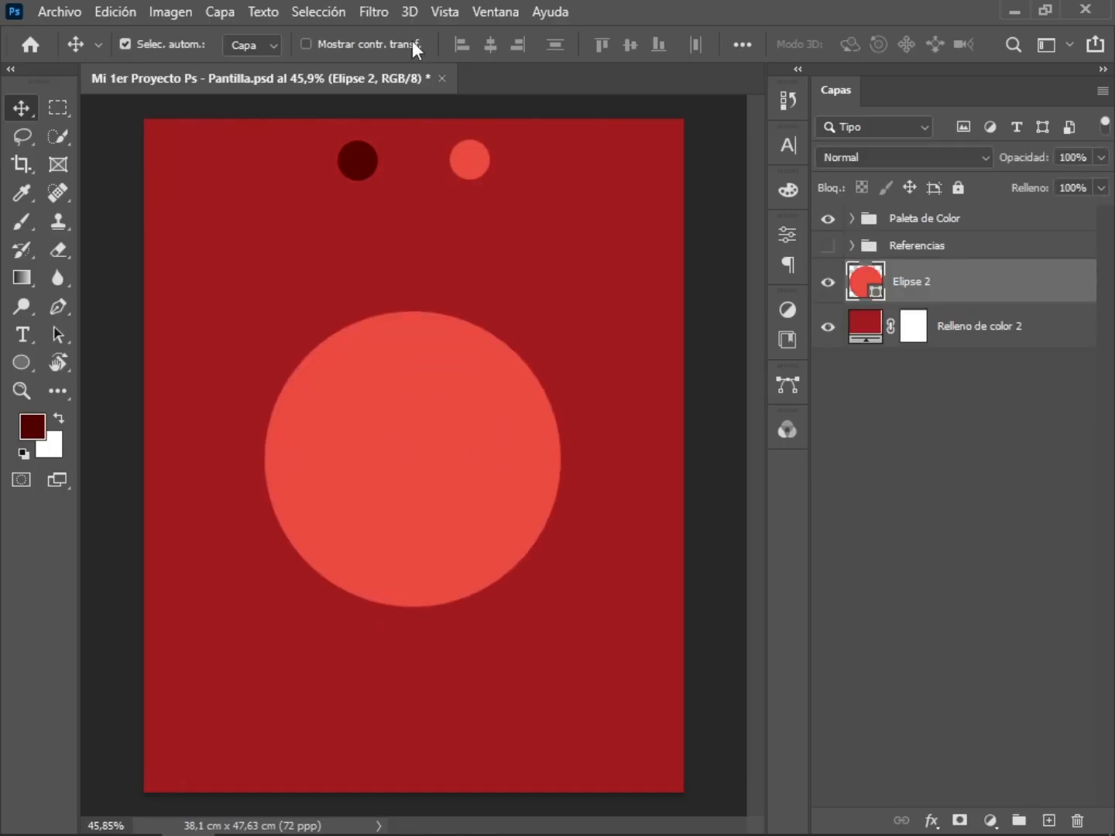
click(376, 12)
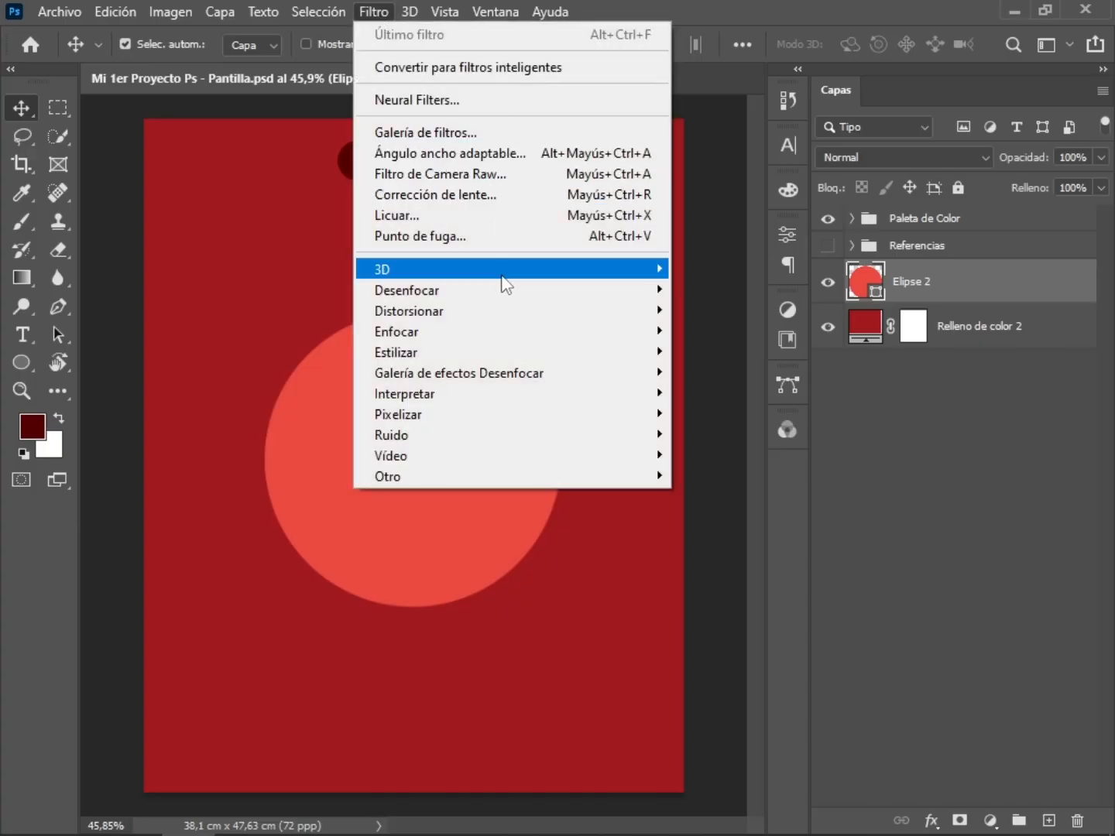
mouse_move(590, 293)
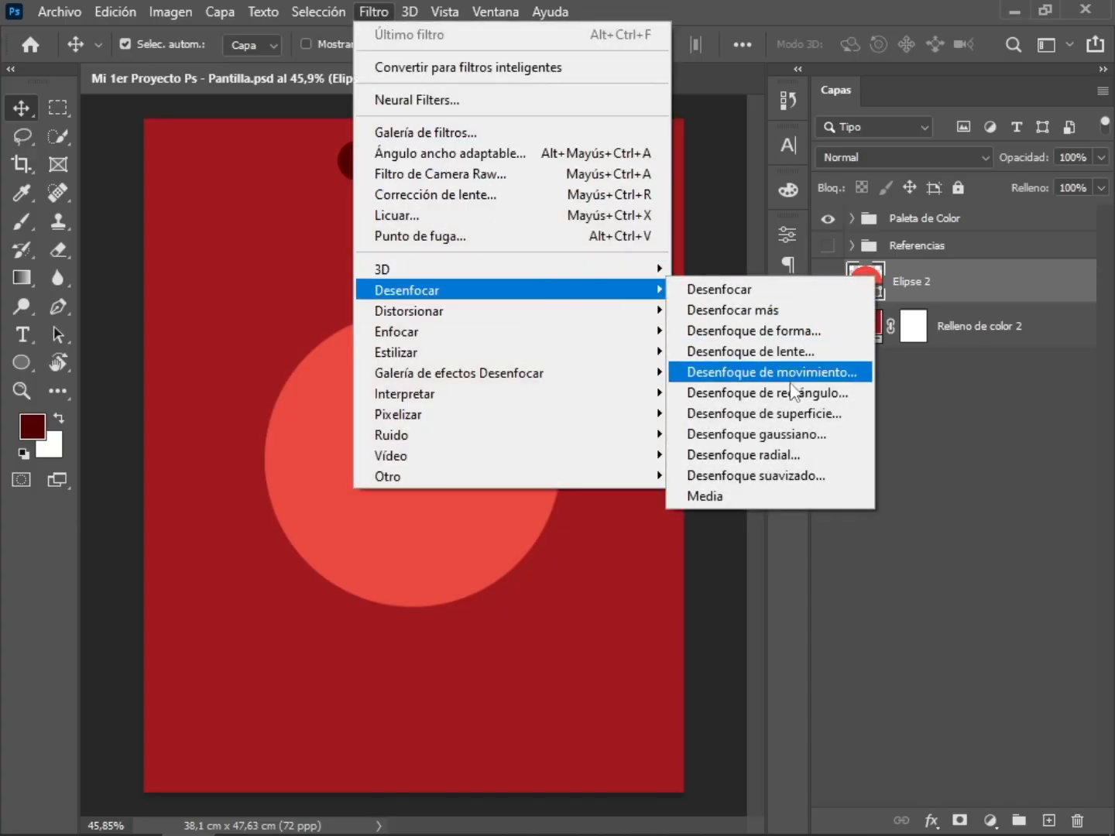
click(781, 435)
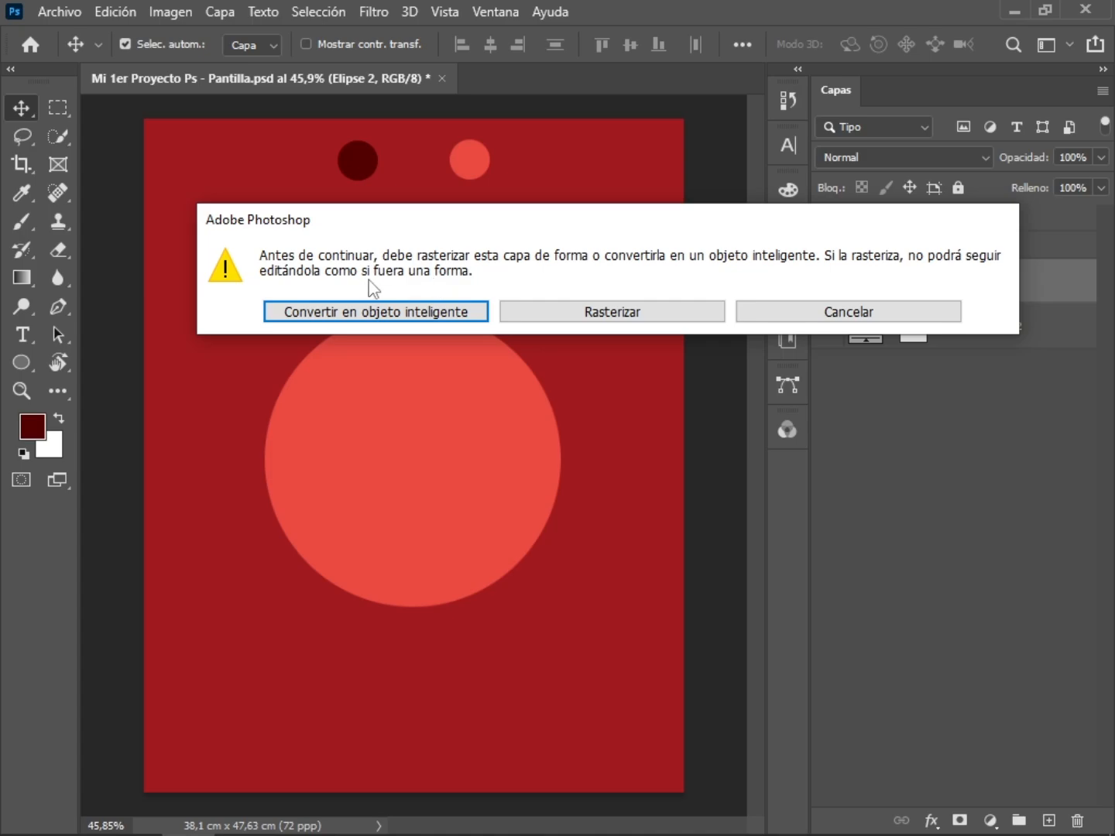
click(391, 309)
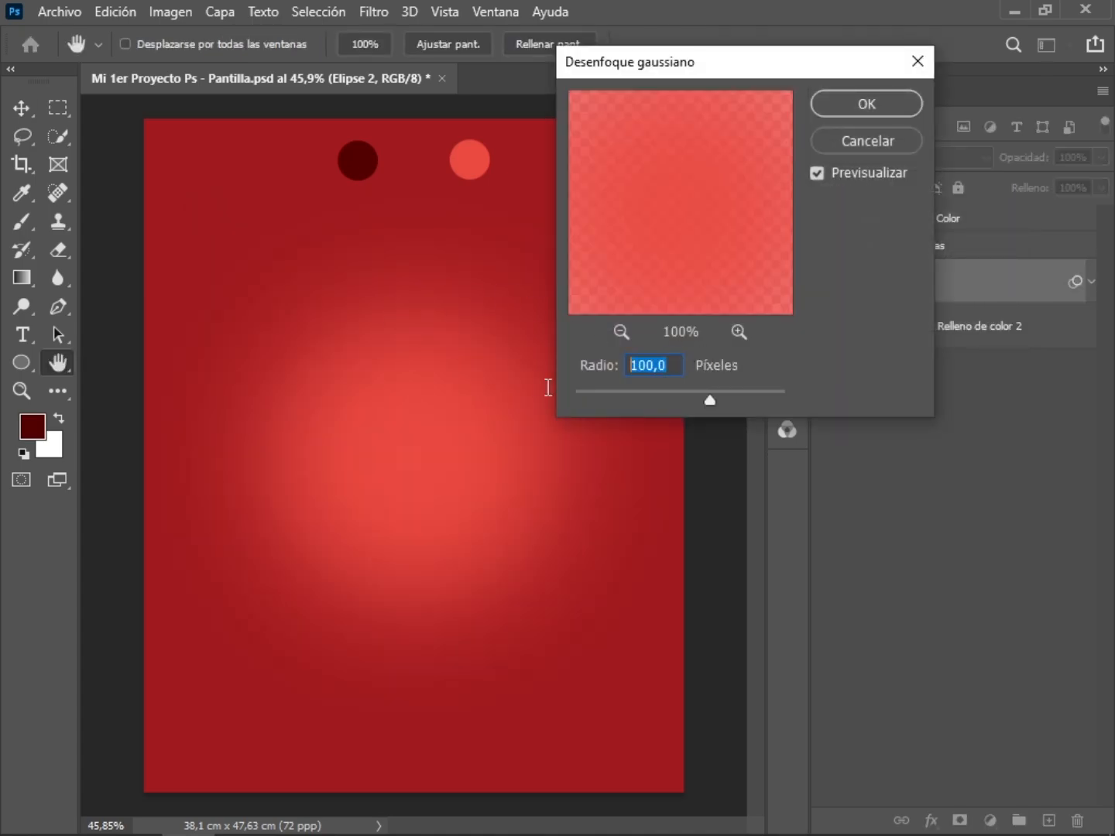
Try Gaussian Blur radii of 10 and 1 px on the centred circle, raising the radius gradually from 1 px past 16 px
text(10)
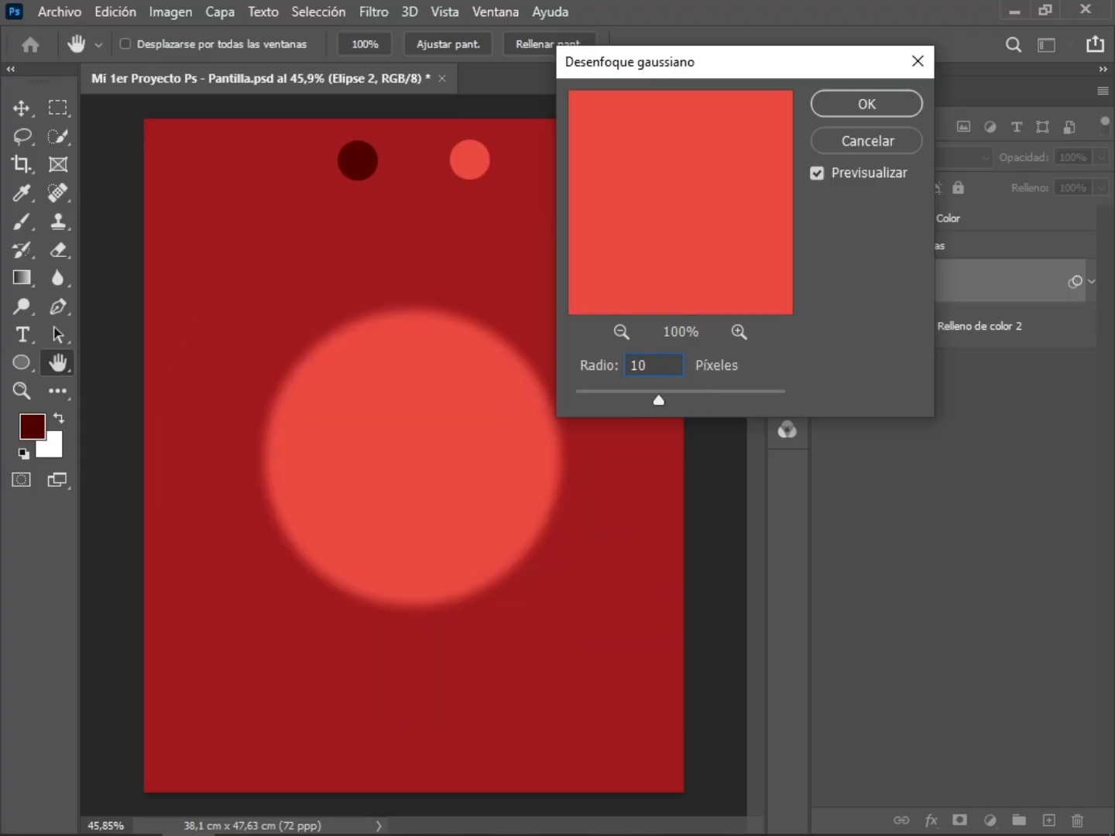
text(1)
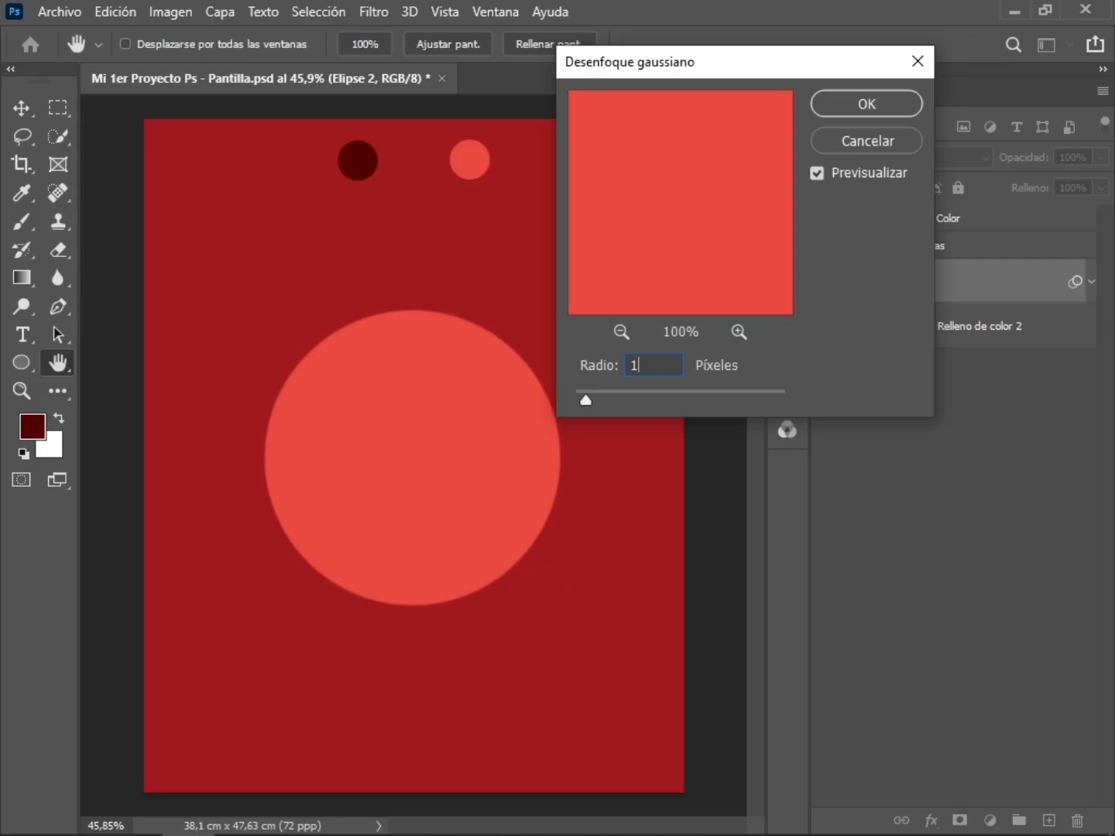
key(Up)
key(Up)
key(Up)
key(Up)
key(Up)
key(Up)
key(Up)
key(Up)
key(Up)
key(Up)
key(Up)
key(Up)
key(Up)
key(Up)
key(Up)
key(Up)
key(Up)
key(Up)
key(Up)
key(Up)
key(Up)
key(Up)
key(Up)
key(Up)
key(Up)
key(Up)
key(Up)
key(Up)
key(Up)
key(Up)
key(Up)
key(Up)
key(Up)
key(Up)
key(Up)
key(Up)
key(Up)
key(Up)
key(Up)
key(Up)
key(Up)
key(Up)
key(Up)
key(Up)
key(Up)
key(Up)
key(Up)
key(Up)
key(Up)
key(Up)
key(Up)
key(Up)
key(Up)
key(Up)
key(Up)
key(Up)
key(Up)
key(Up)
key(Up)
key(Up)
key(Up)
key(Up)
key(Up)
key(Up)
key(Up)
key(Up)
key(Up)
key(Up)
key(Up)
key(Up)
key(Up)
key(Up)
key(Up)
key(Up)
key(Up)
key(Up)
key(Up)
key(Up)
key(Up)
key(Up)
key(Up)
key(Up)
key(Up)
key(Up)
key(Up)
key(Up)
key(Up)
key(Up)
key(Up)
key(Up)
key(Up)
key(Up)
key(Up)
key(Up)
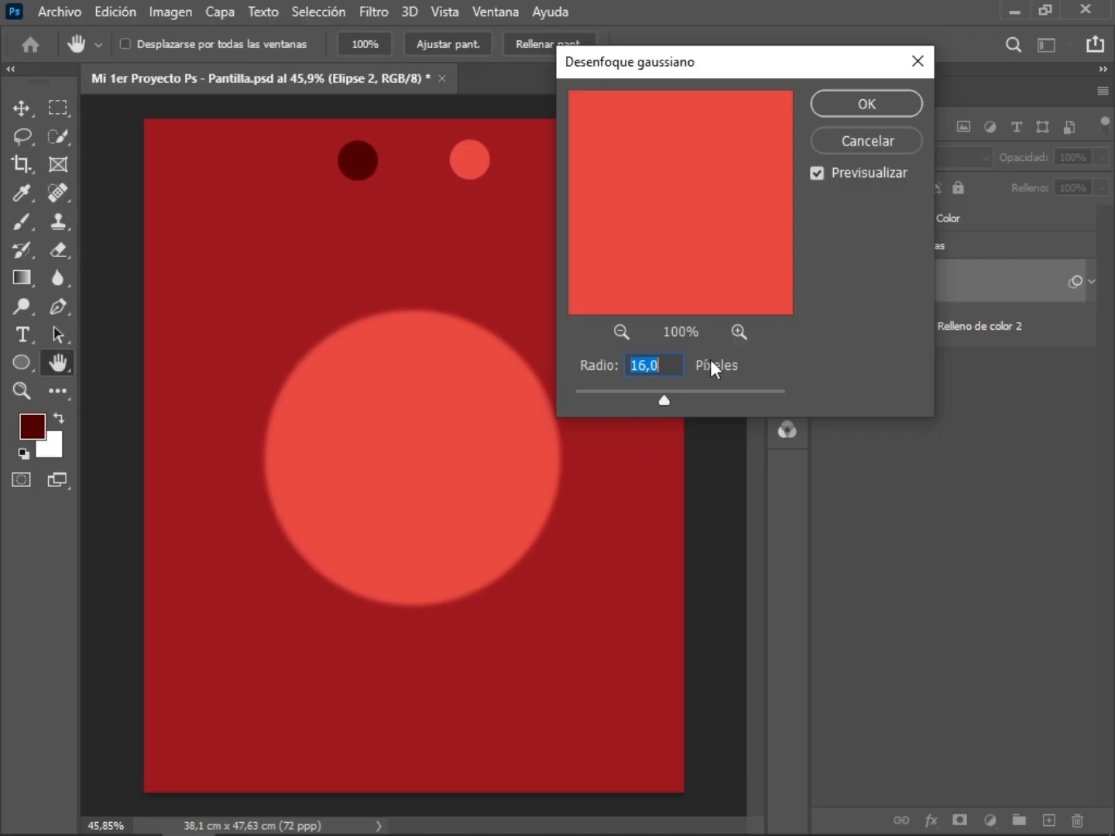
key(Up)
key(Up)
key(Up)
key(Up)
key(Up)
key(Up)
key(Up)
key(Up)
key(Up)
key(Up)
key(Up)
key(Up)
key(Up)
key(Up)
key(Up)
key(Up)
key(Up)
key(Up)
key(Up)
key(Up)
key(Up)
key(Up)
key(Up)
key(Up)
key(Up)
key(Up)
key(Up)
key(Up)
key(Up)
key(Up)
key(Up)
key(Up)
key(Up)
key(Up)
key(Up)
key(Up)
key(Up)
key(Up)
key(Up)
key(Up)
Try a Gaussian Blur radius of 100 px on the centred circle and raise it gradually from there
text(10)
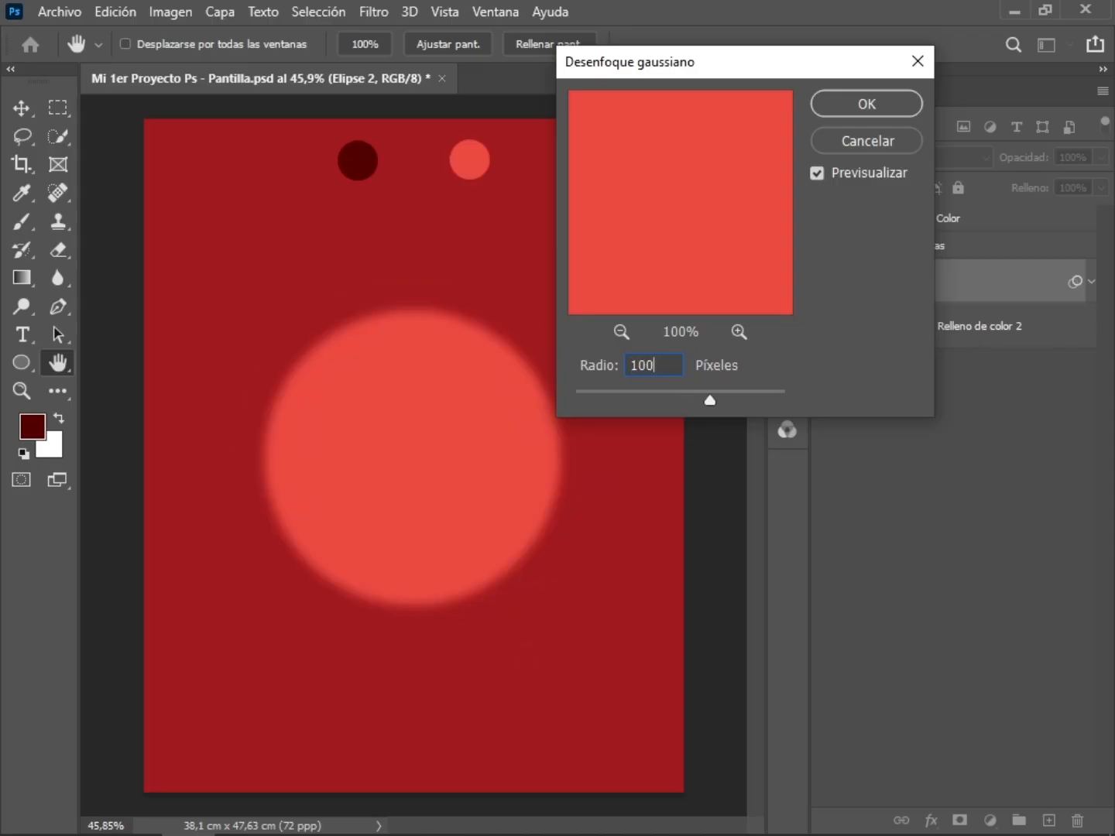
key(Up)
key(Up)
key(Up)
key(Up)
key(Up)
key(Up)
key(Up)
key(Up)
key(Up)
key(Up)
key(Up)
key(Up)
key(Up)
key(Up)
key(Up)
key(Up)
key(Up)
key(Up)
key(Up)
key(Up)
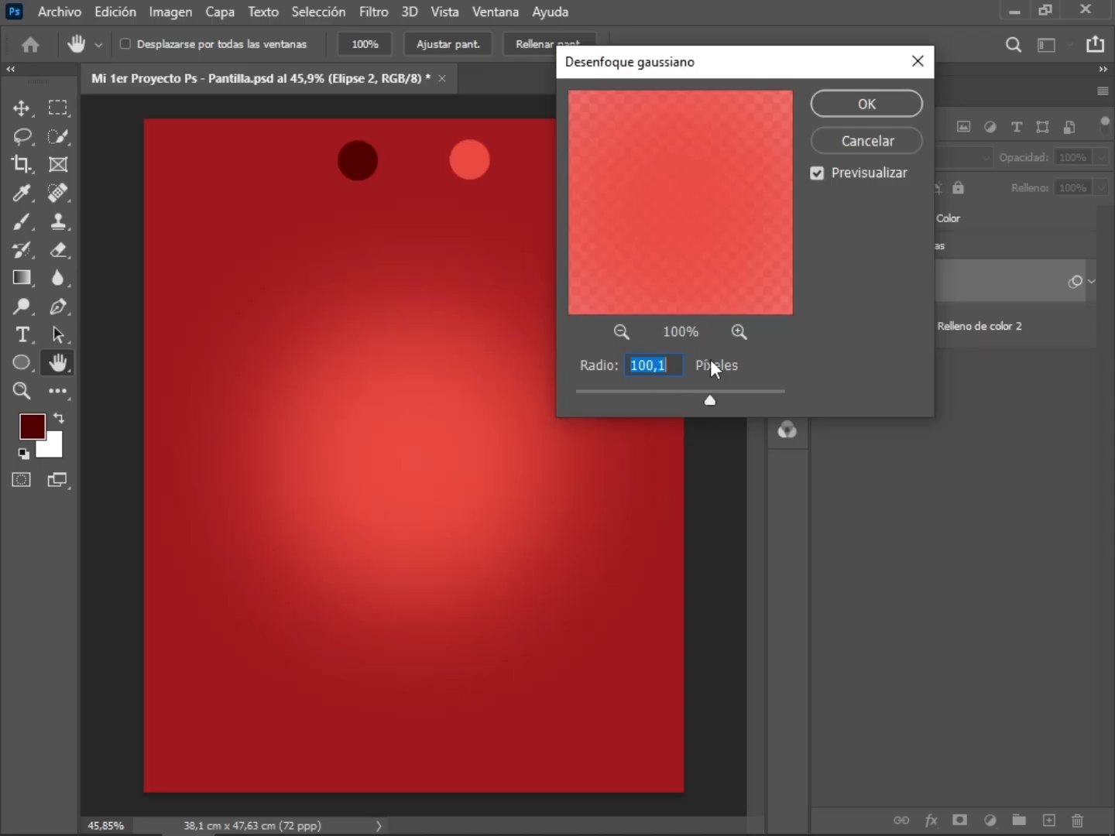
key(Up)
key(Up)
key(Up)
key(Up)
key(Up)
key(Up)
key(Up)
key(Up)
key(Up)
key(Up)
key(Up)
key(Up)
key(Up)
key(Up)
key(Up)
key(Up)
key(Up)
key(Up)
key(Up)
key(Up)
key(Up)
key(Up)
key(Up)
key(Up)
key(Up)
key(Up)
key(Up)
key(Up)
key(Up)
key(Up)
key(Up)
key(Up)
key(Up)
key(Up)
key(Up)
key(Up)
key(Up)
key(Up)
key(Up)
key(Up)
Lower the Gaussian Blur radius and apply the filter to the circle at 90 px
key(Down)
key(Down)
key(Down)
key(Down)
key(Down)
key(Down)
key(Down)
key(Down)
key(Down)
key(Down)
key(Down)
key(Down)
key(Down)
key(Down)
key(Down)
key(Down)
key(Down)
key(Down)
key(Down)
key(Down)
text(90)
key(Return)
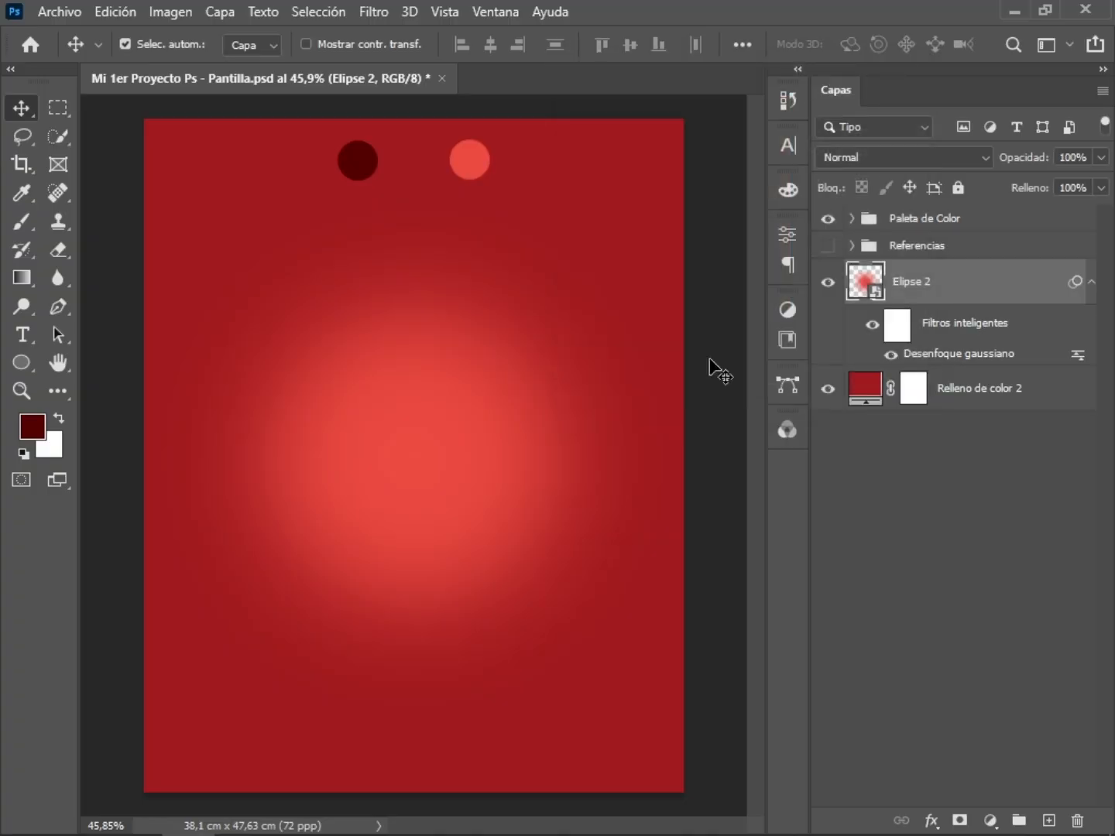
Lower the blurred glow's opacity to 92% and enlarge it slightly, keeping it centred on the canvas
mouse_move(421, 470)
mouse_down()
mouse_move(435, 478)
mouse_move(428, 463)
mouse_up()
mouse_move(1027, 157)
mouse_down()
mouse_move(998, 163)
mouse_move(1038, 156)
mouse_up()
key(ctrl+t)
drag(561, 316, 609, 288)
key(Return)
drag(452, 449, 435, 429)
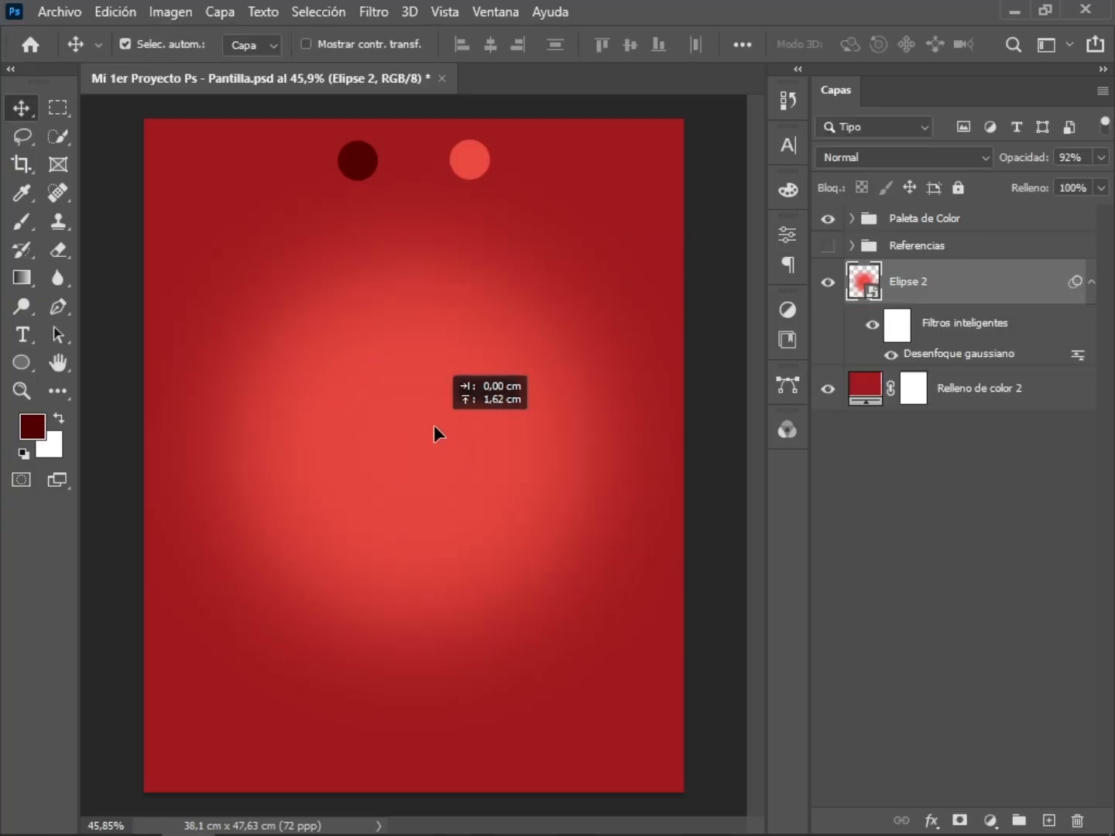
Hide the Paleta de Color group and place Taza Cafe Nescafe PNG.png from the recursos folder over the glow
click(829, 220)
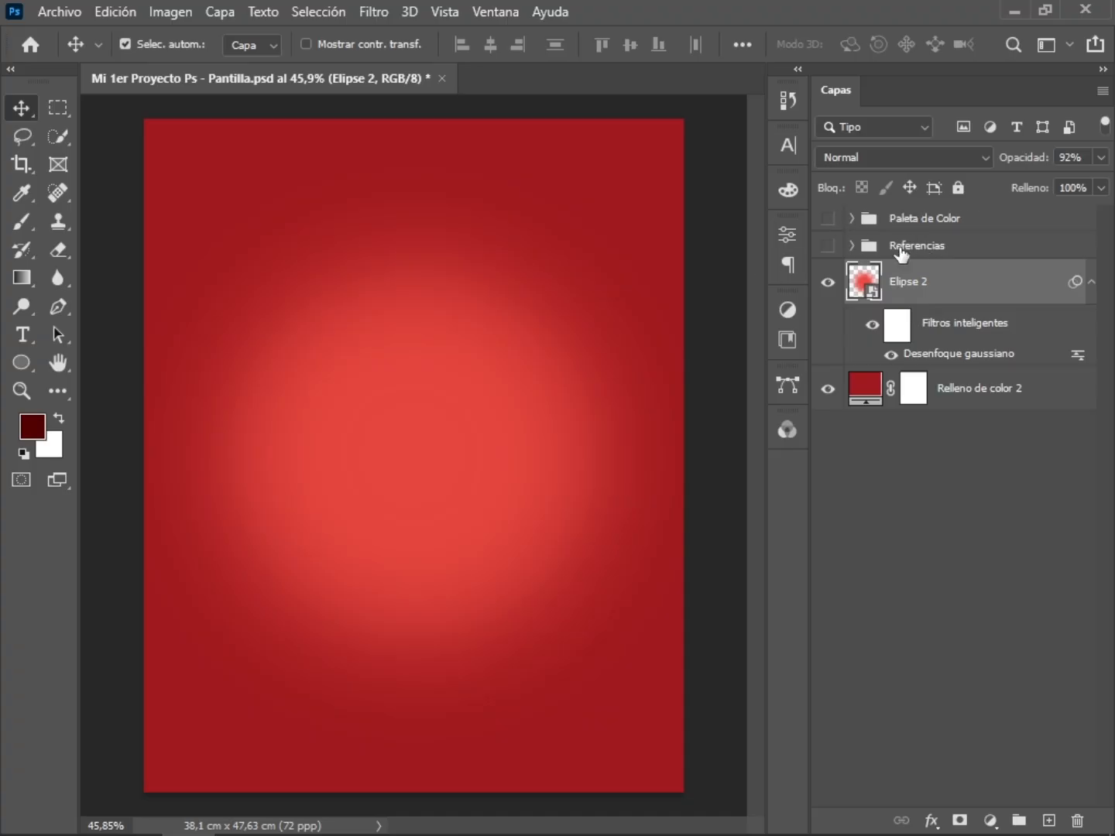
key(alt+Tab)
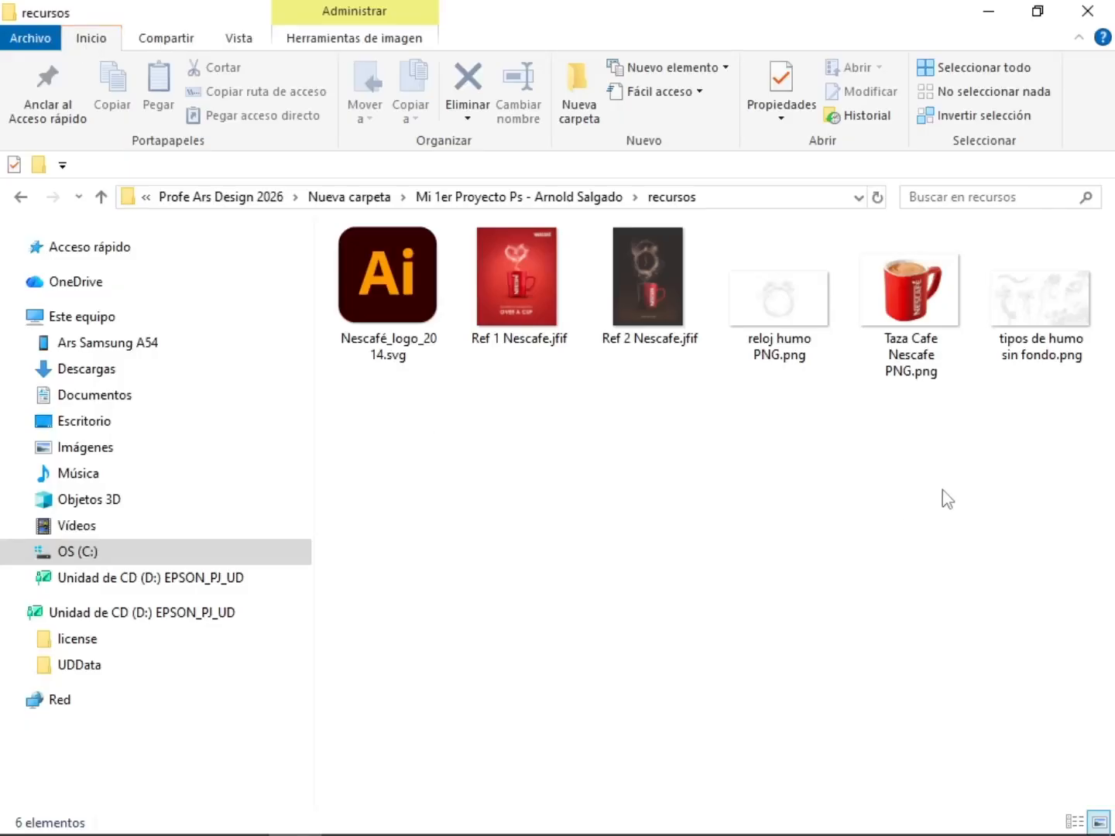
drag(1099, 403, 600, 229)
click(895, 299)
key(alt+Tab)
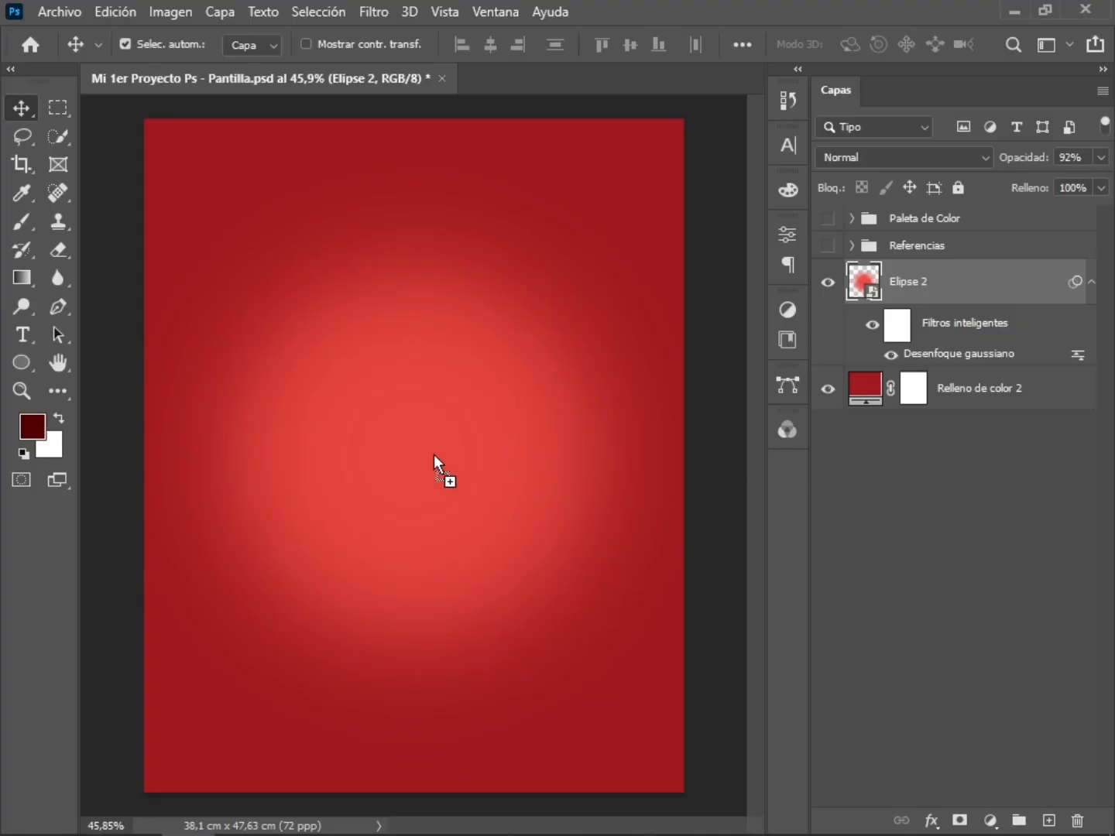
drag(434, 455, 415, 515)
Place reloj humo PNG.png from the recursos folder on the poster above the coffee cup
key(alt+Tab)
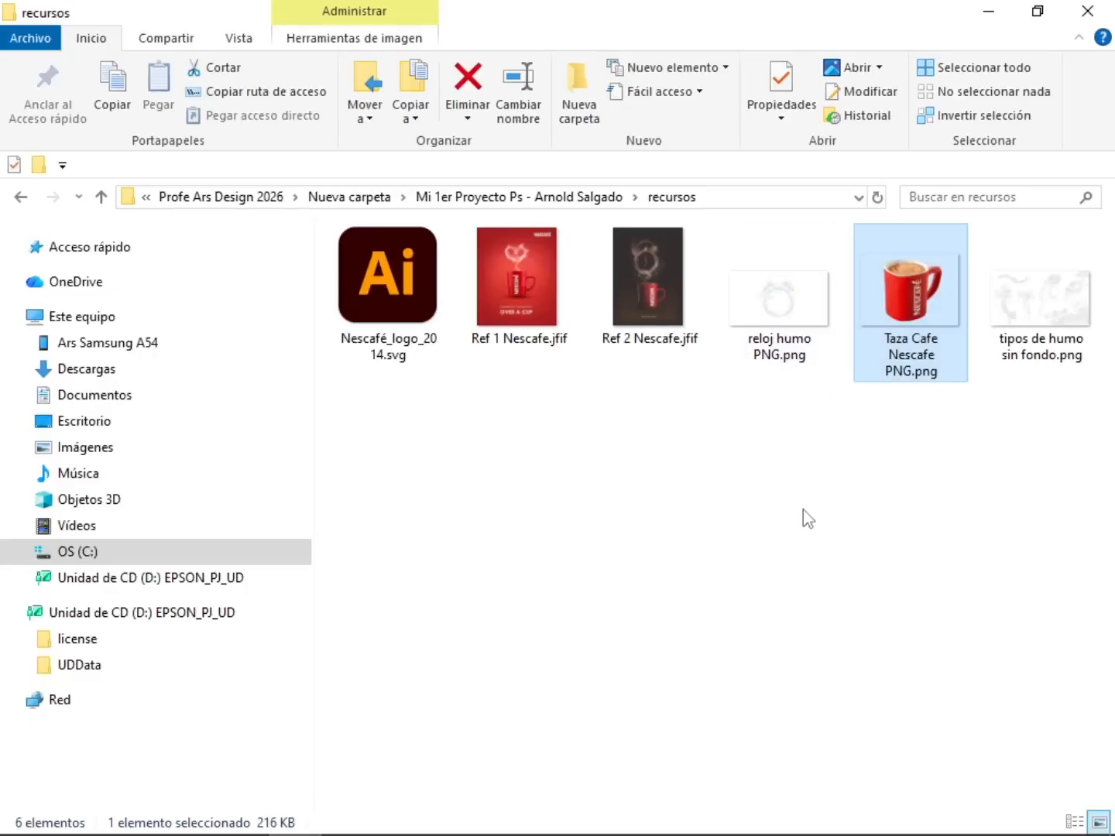
key(alt+Tab)
drag(797, 313, 434, 240)
key(Return)
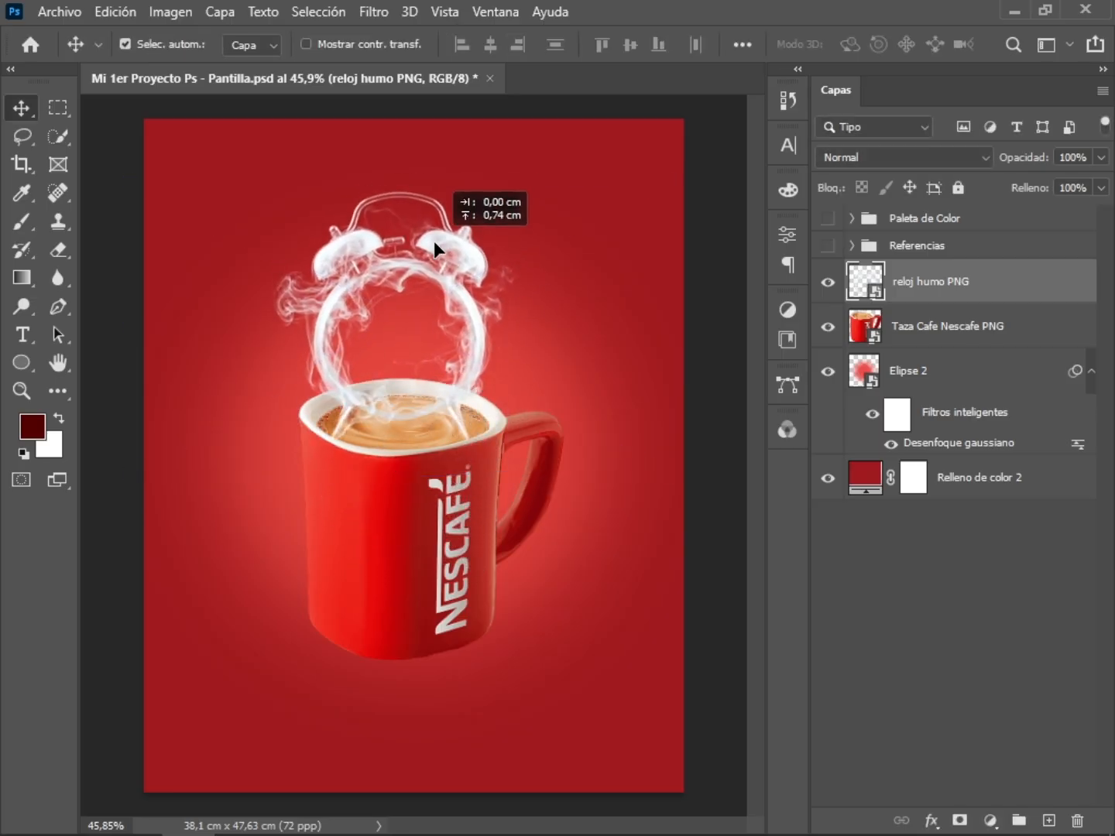
Scale the smoke clock down to about 64.7% and position it so it rises from the coffee
key(ctrl+t)
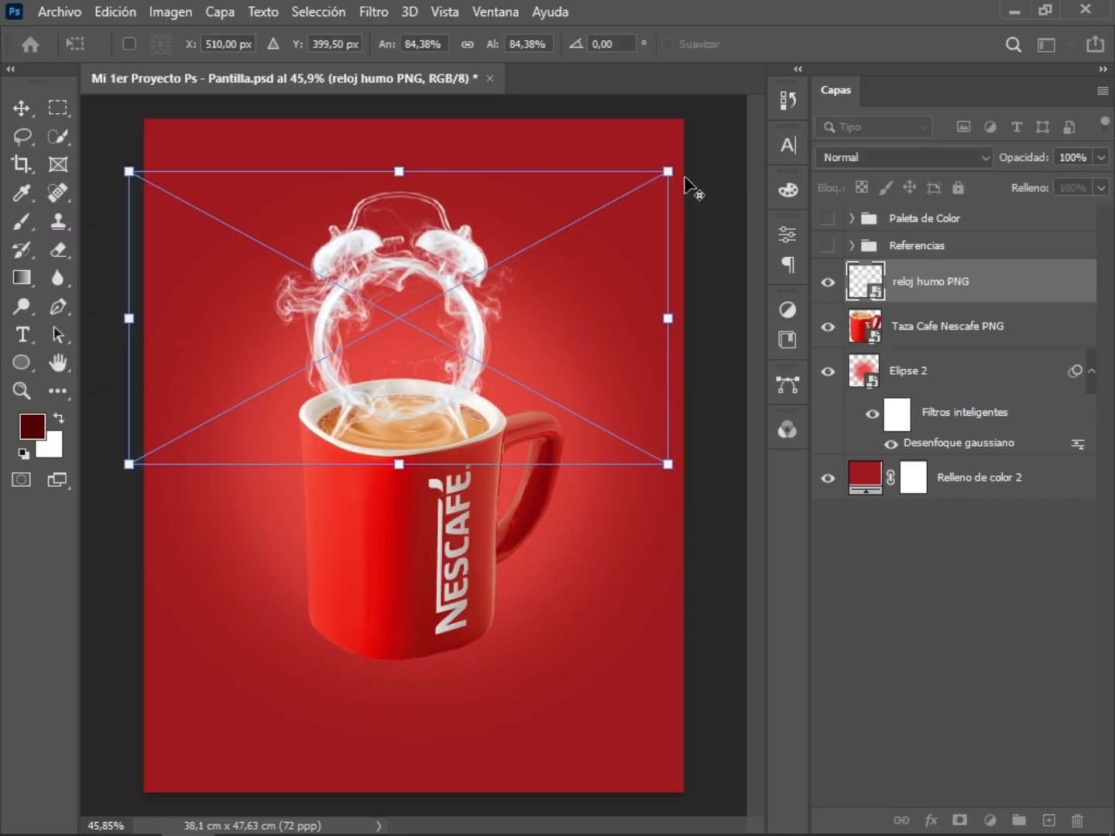
drag(668, 171, 605, 208)
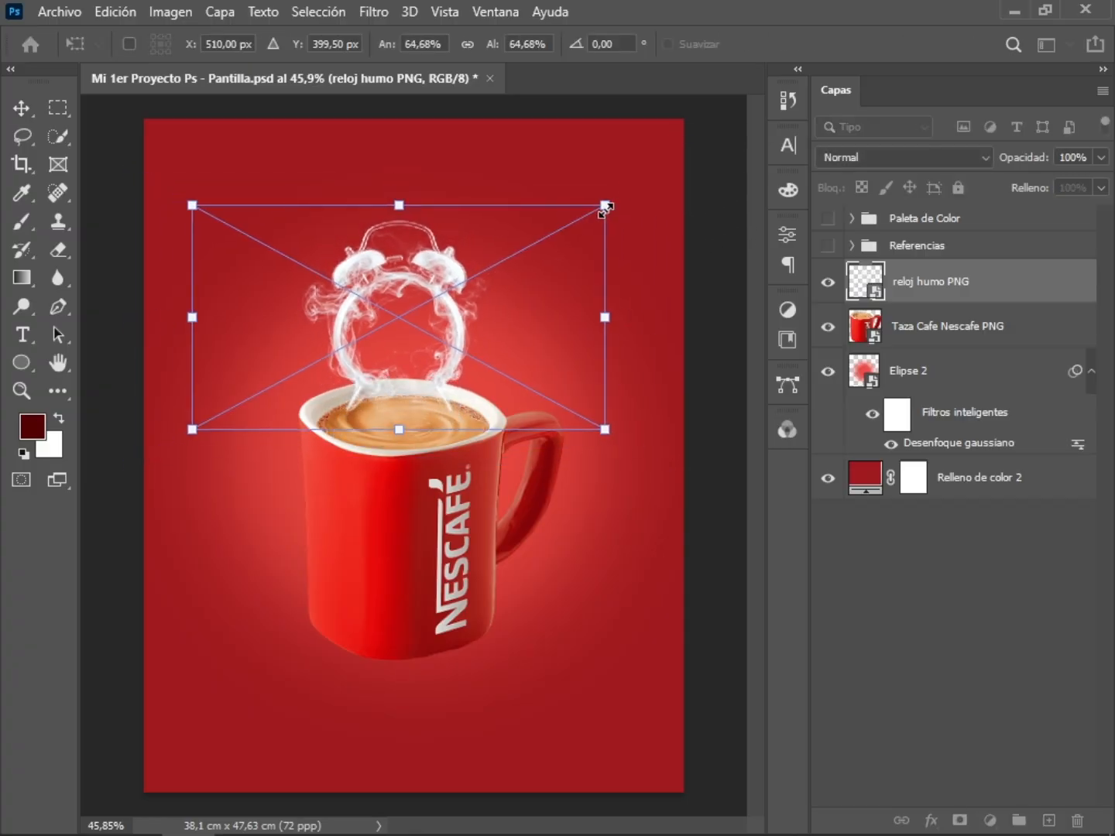
key(Return)
mouse_move(442, 272)
mouse_down()
mouse_move(435, 233)
mouse_move(427, 271)
mouse_up()
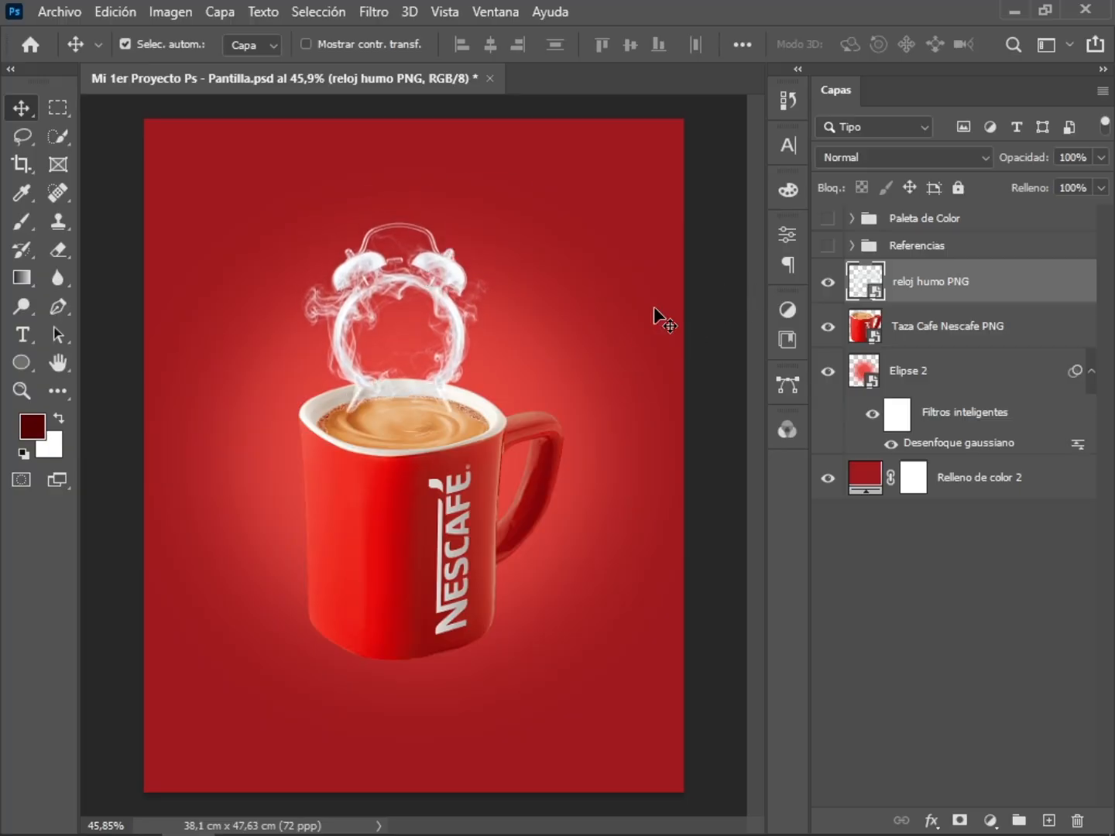
mouse_move(456, 269)
mouse_down()
mouse_move(457, 216)
mouse_move(451, 277)
mouse_up()
Place tipos de humo sin fondo.png from the recursos folder over the cup and smoke clock
key(alt+Tab)
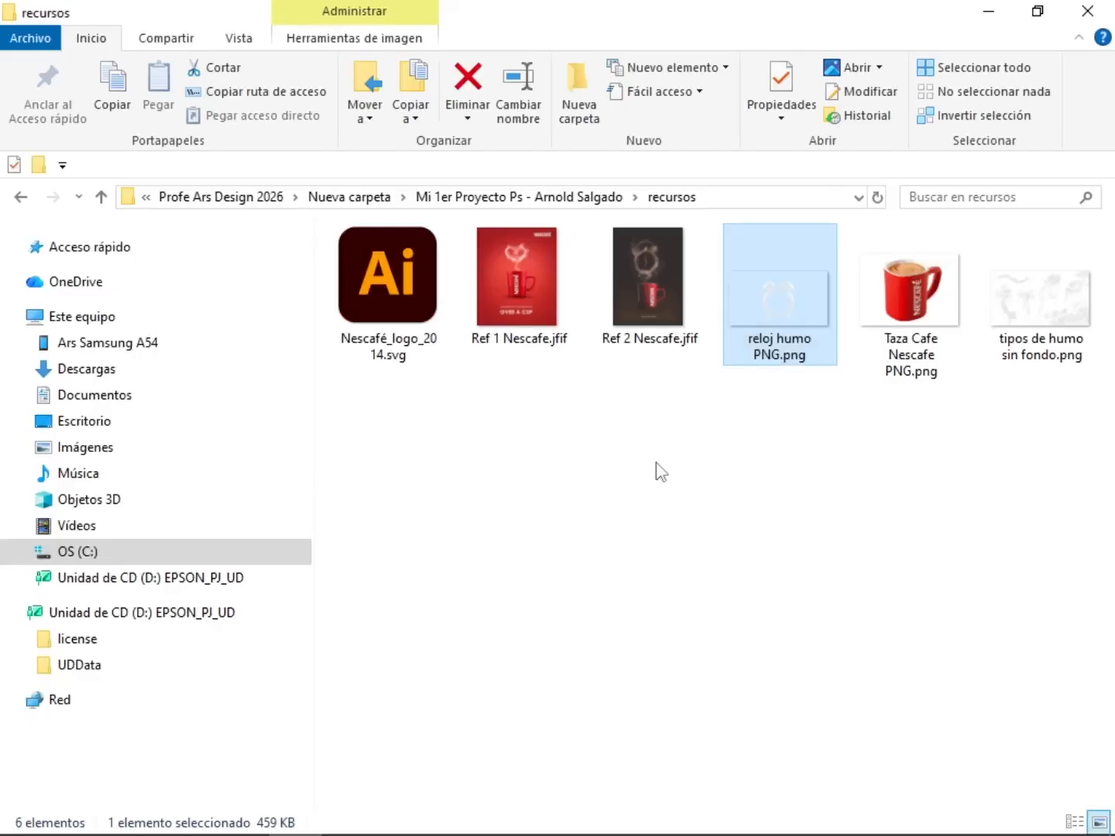
click(756, 472)
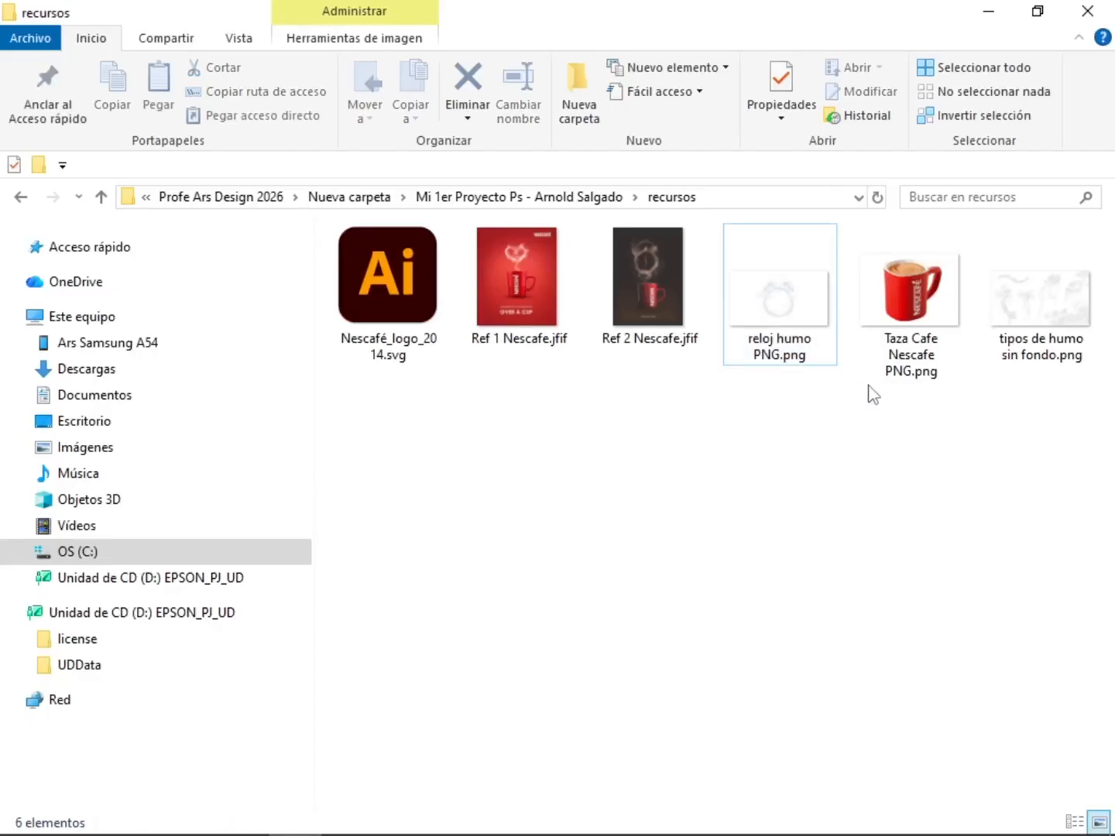
drag(1038, 326, 737, 483)
key(alt+Tab)
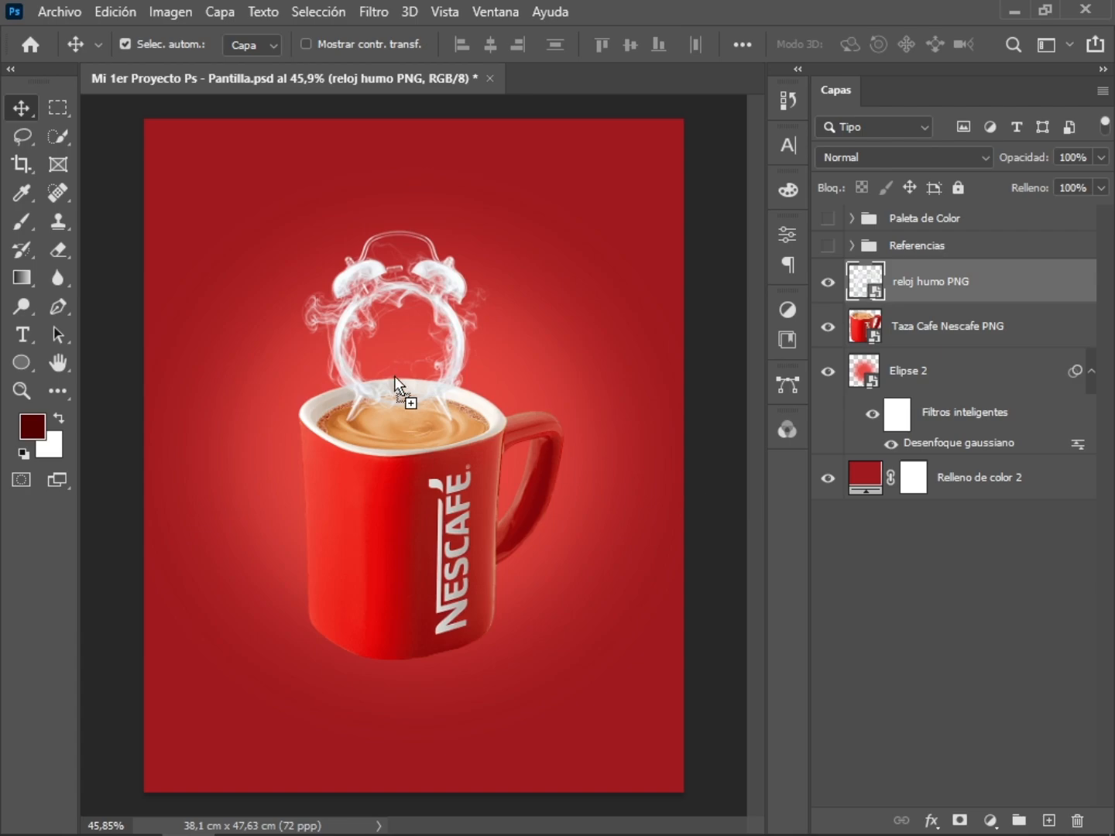
drag(397, 391, 436, 326)
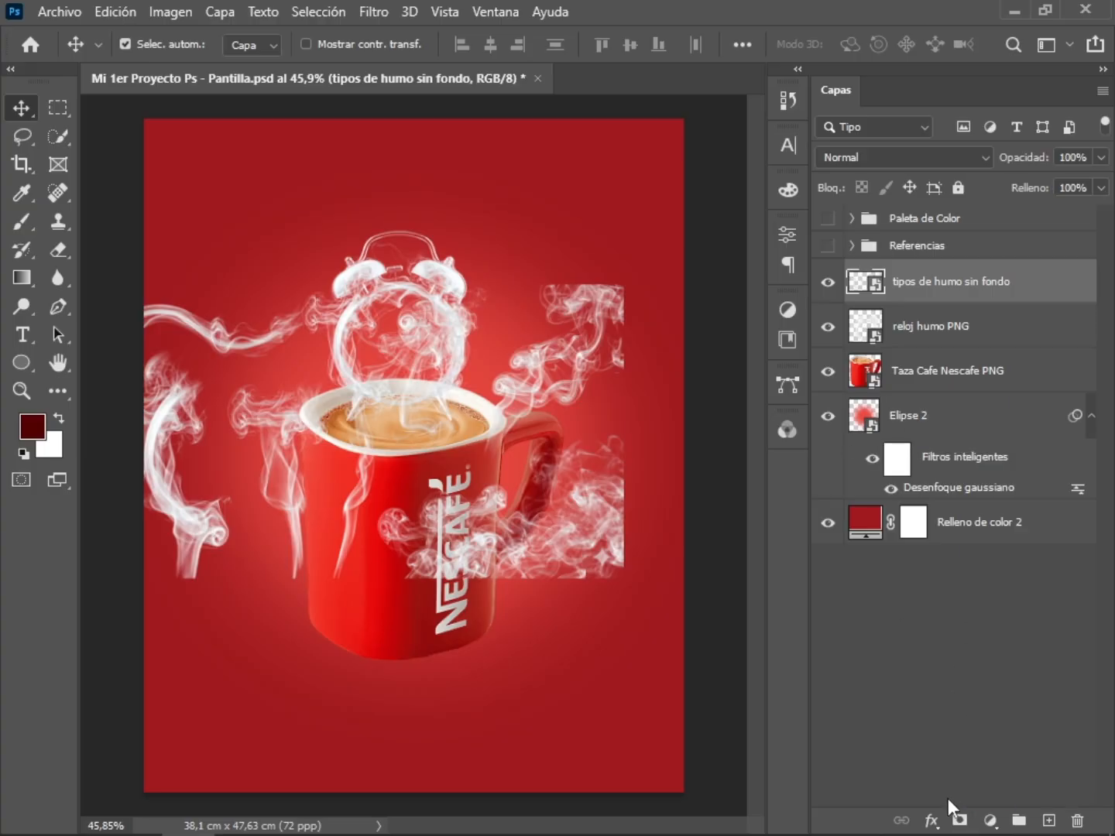
Add a layer mask to tipos de humo sin fondo and paint black at 50% opacity over the smoke beside the cup's handle
click(960, 820)
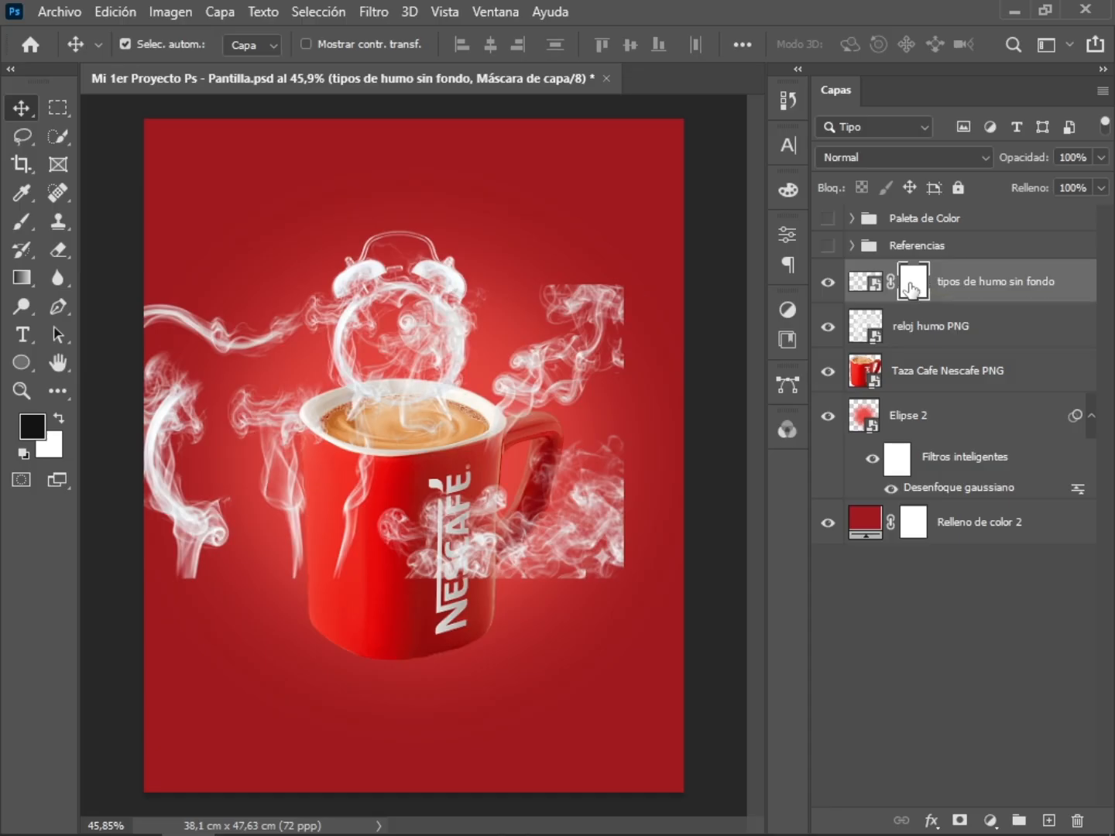
key(b)
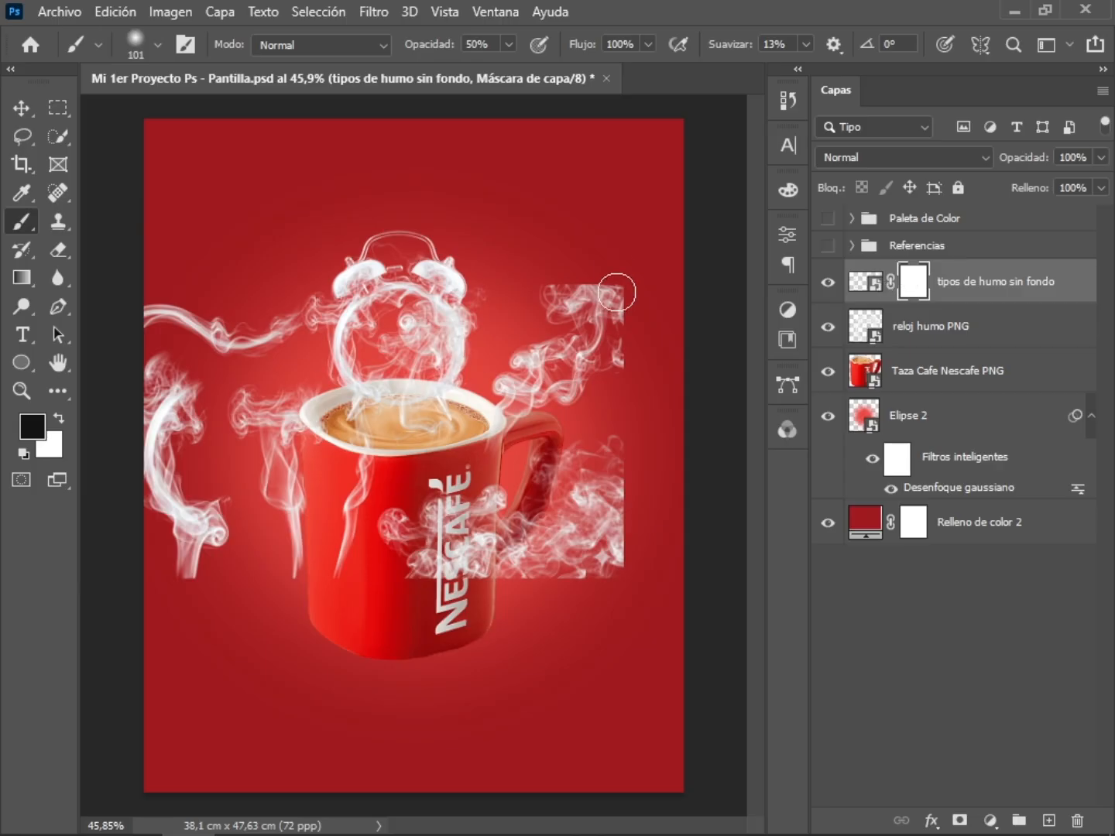
mouse_move(617, 285)
mouse_down()
mouse_move(613, 368)
mouse_move(618, 259)
mouse_move(594, 381)
mouse_move(558, 414)
mouse_move(647, 368)
mouse_up()
drag(610, 495, 611, 524)
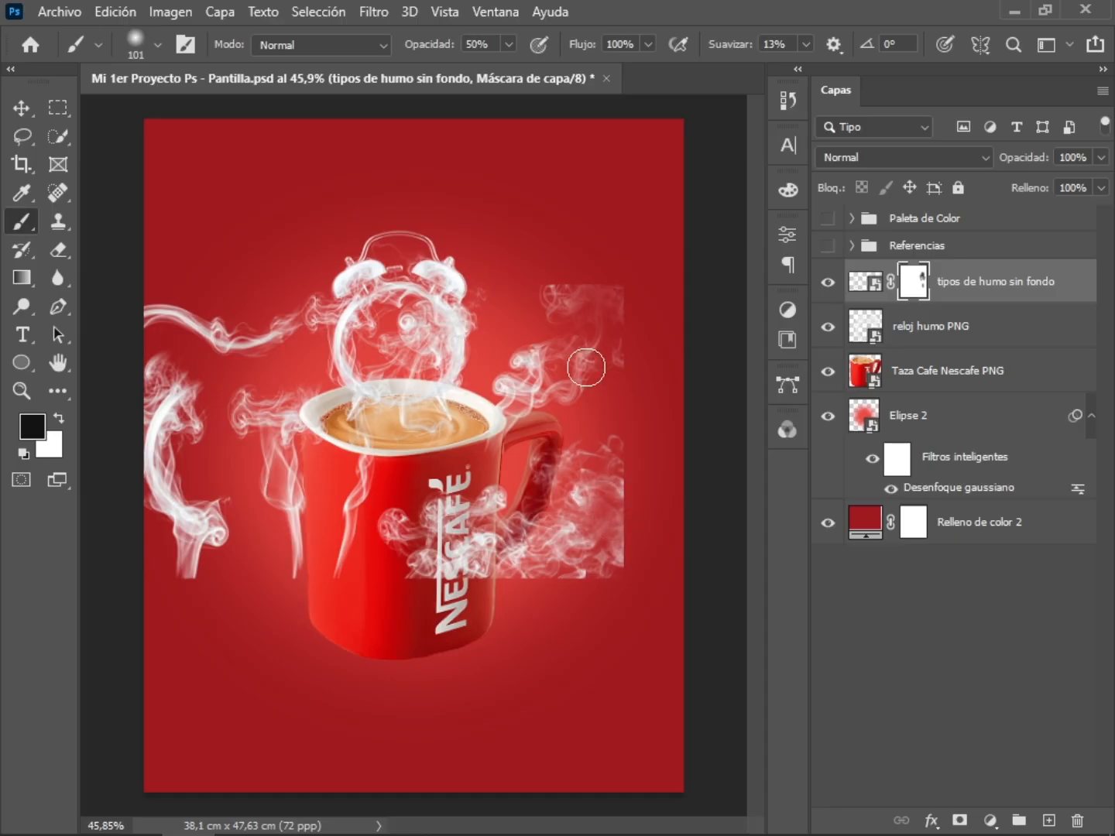
Mask out the smoke around the handle and over the cup's front with the brush at 100% opacity, enlarging it to 236 px
mouse_move(444, 36)
mouse_down()
mouse_move(438, 49)
mouse_move(527, 46)
mouse_up()
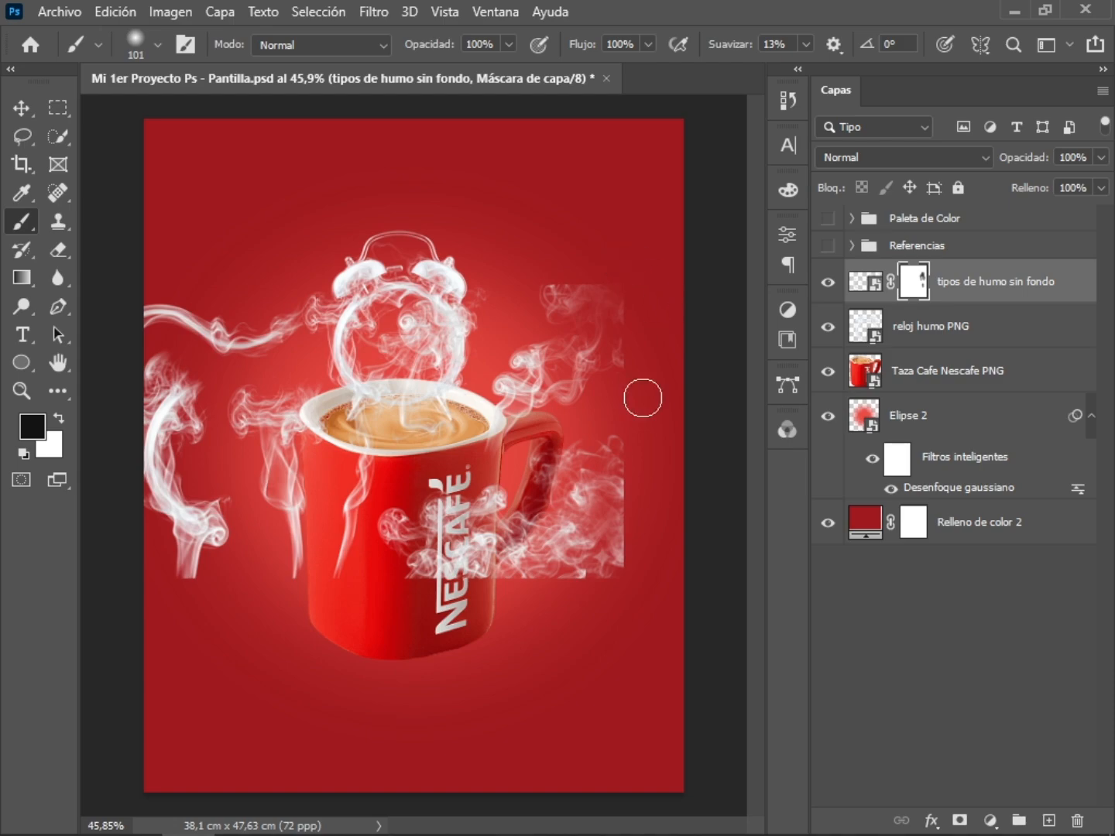
mouse_move(590, 253)
mouse_down()
mouse_move(625, 310)
mouse_move(624, 491)
mouse_move(580, 588)
mouse_move(582, 542)
mouse_up()
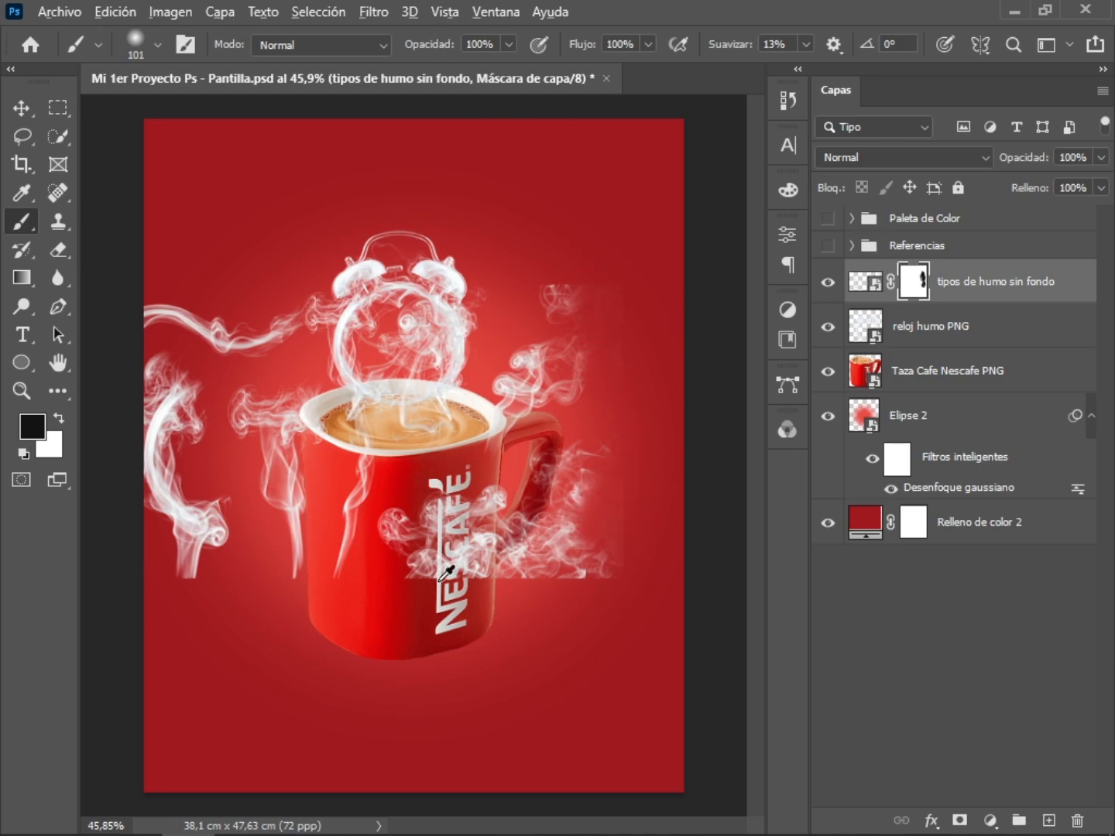
mouse_move(514, 590)
mouse_down()
mouse_move(605, 576)
mouse_move(613, 545)
mouse_move(589, 563)
mouse_up()
drag(555, 563, 442, 563)
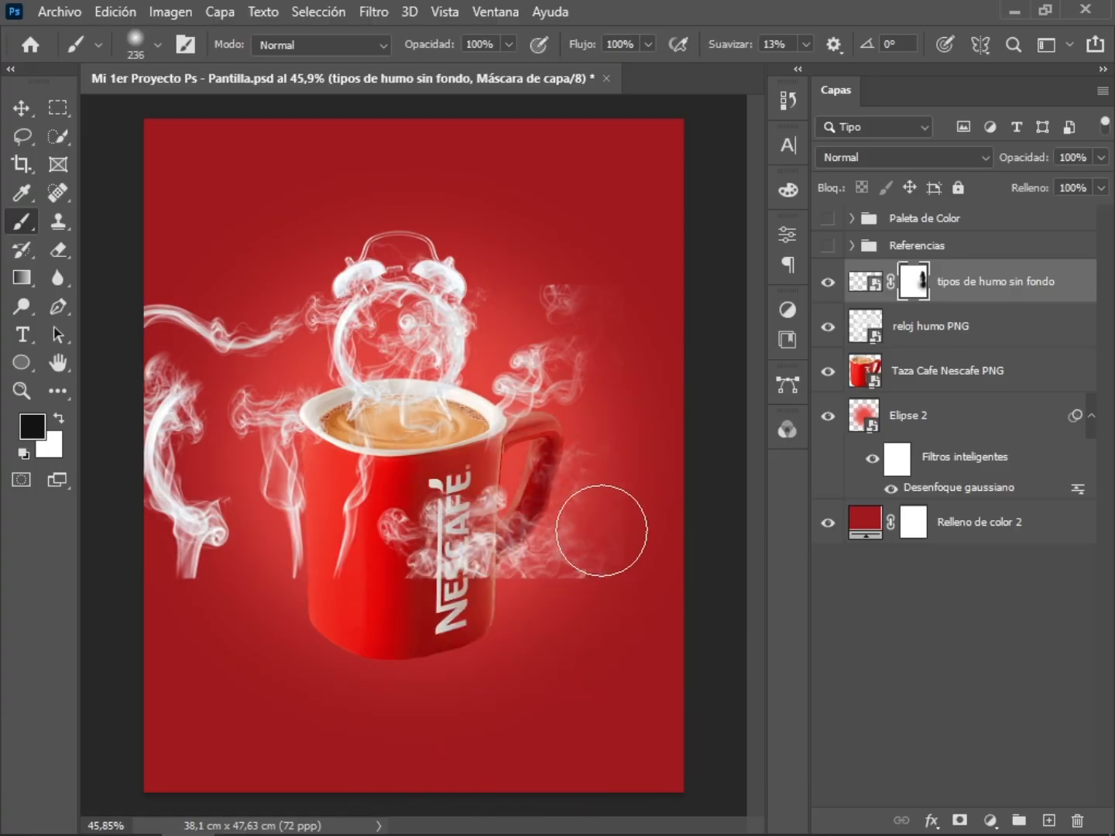
mouse_move(600, 531)
mouse_down()
mouse_move(506, 566)
mouse_move(540, 539)
mouse_move(410, 525)
mouse_move(484, 531)
mouse_move(592, 491)
mouse_up()
mouse_move(573, 286)
mouse_down()
mouse_move(554, 393)
mouse_move(611, 275)
mouse_up()
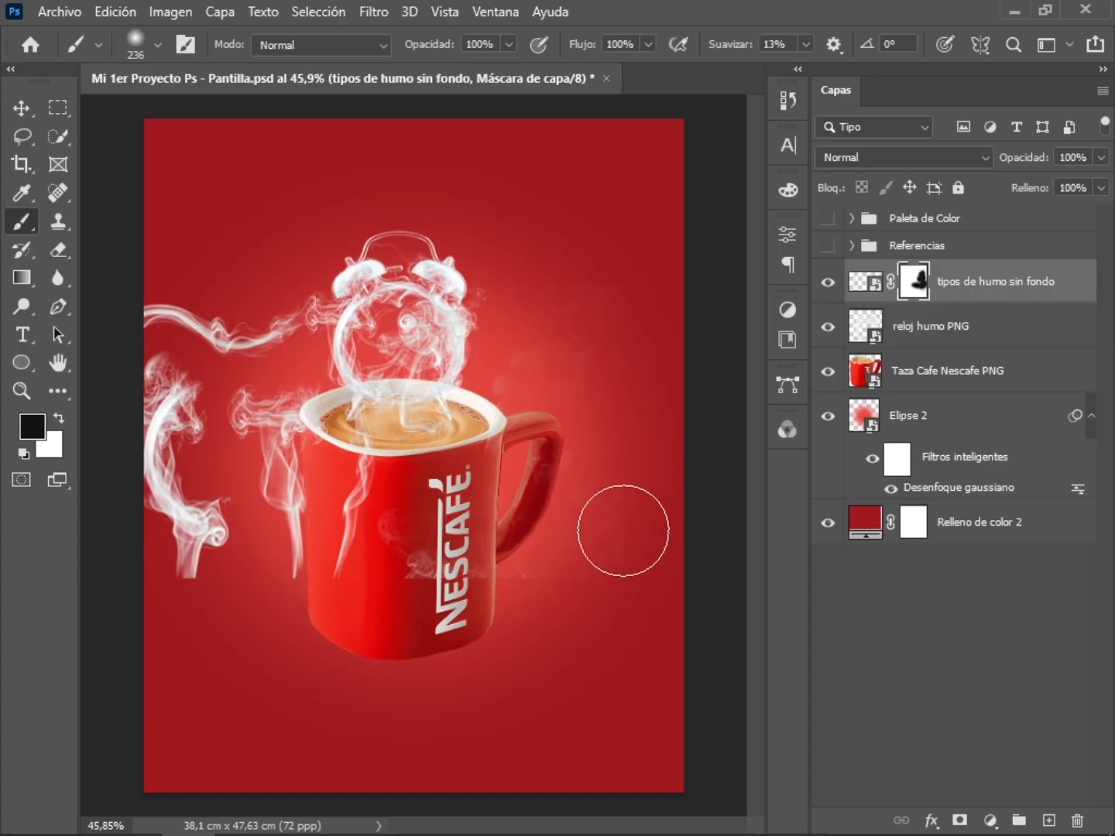
mouse_move(472, 589)
mouse_down()
mouse_move(360, 532)
mouse_move(416, 554)
mouse_move(349, 509)
mouse_move(331, 629)
mouse_up()
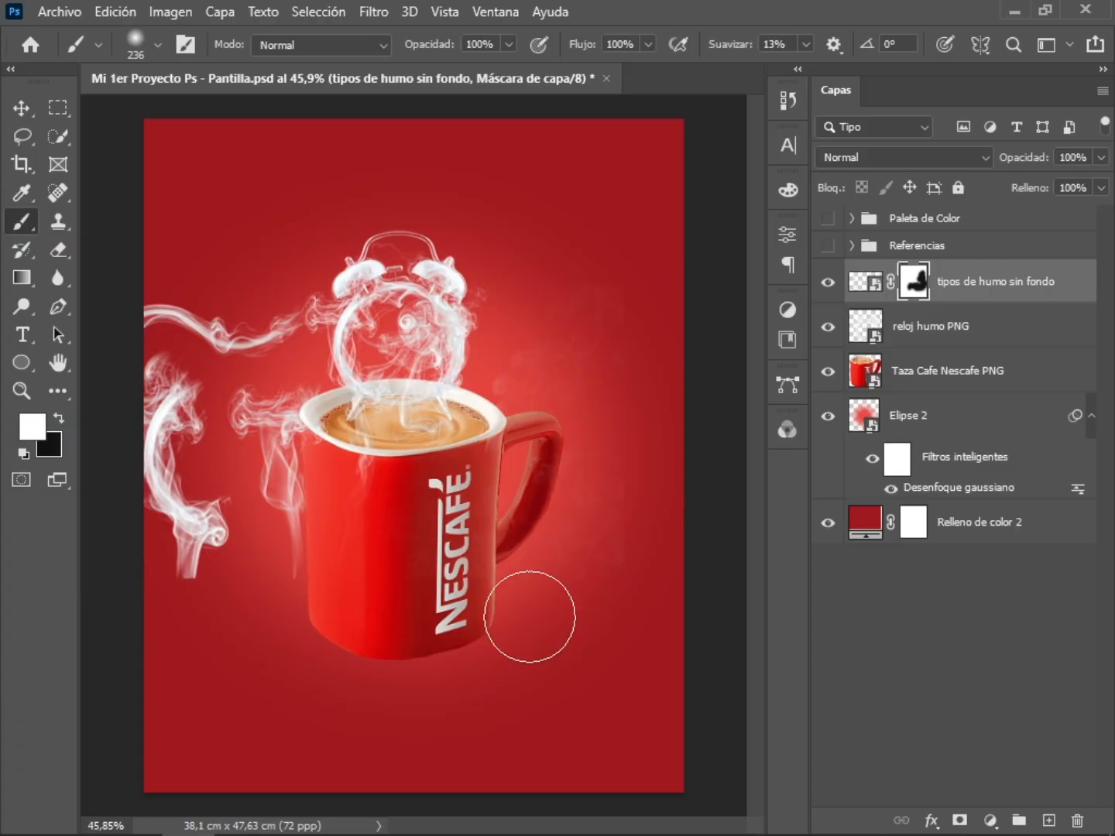
drag(369, 510, 579, 512)
drag(605, 386, 593, 329)
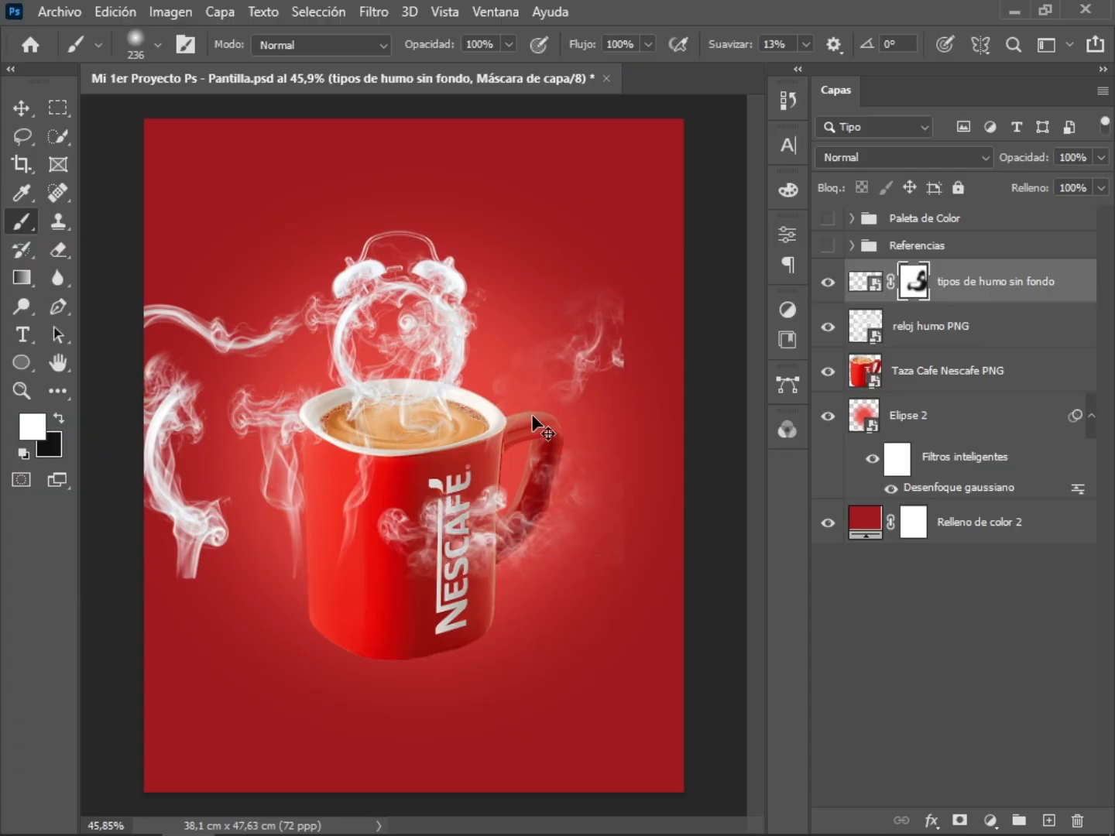
key(ctrl+z)
key(ctrl+z)
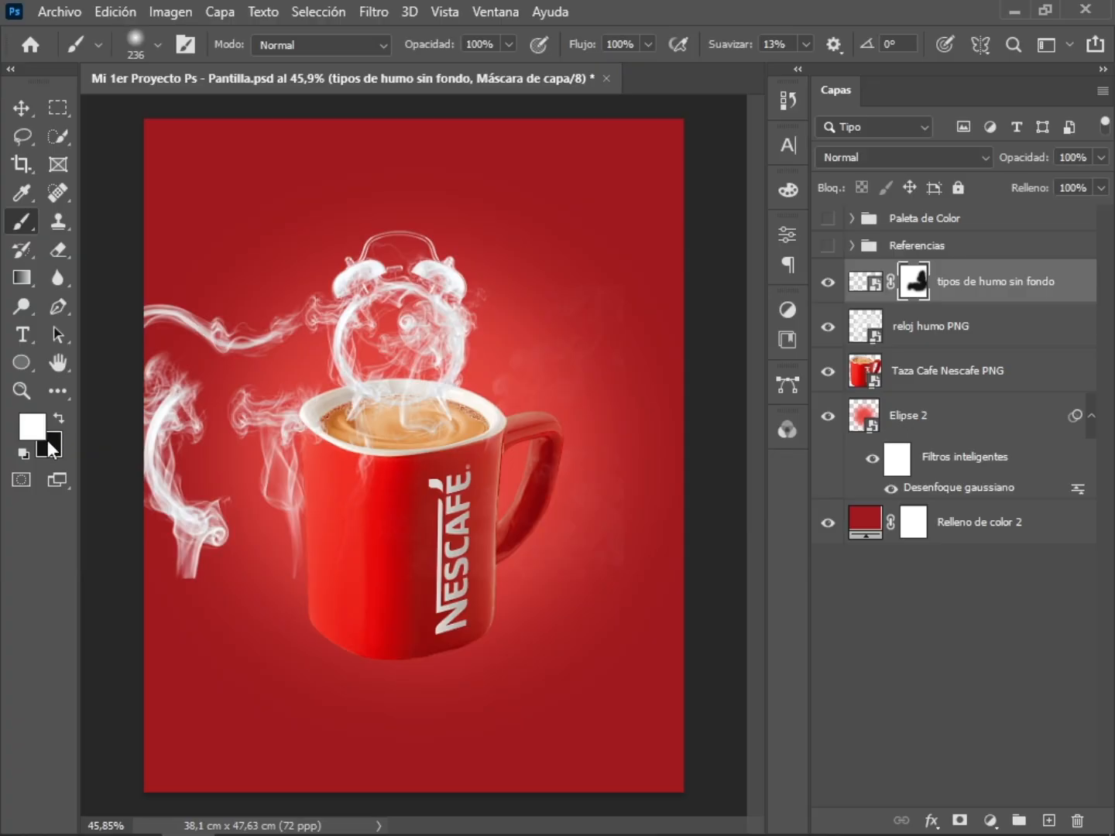
Paint black on the smoke layer's mask to hide the smoke to the left of the cup and of the smoke clock
key(x)
key(x)
key(x)
key(x)
key(x)
key(x)
key(x)
key(x)
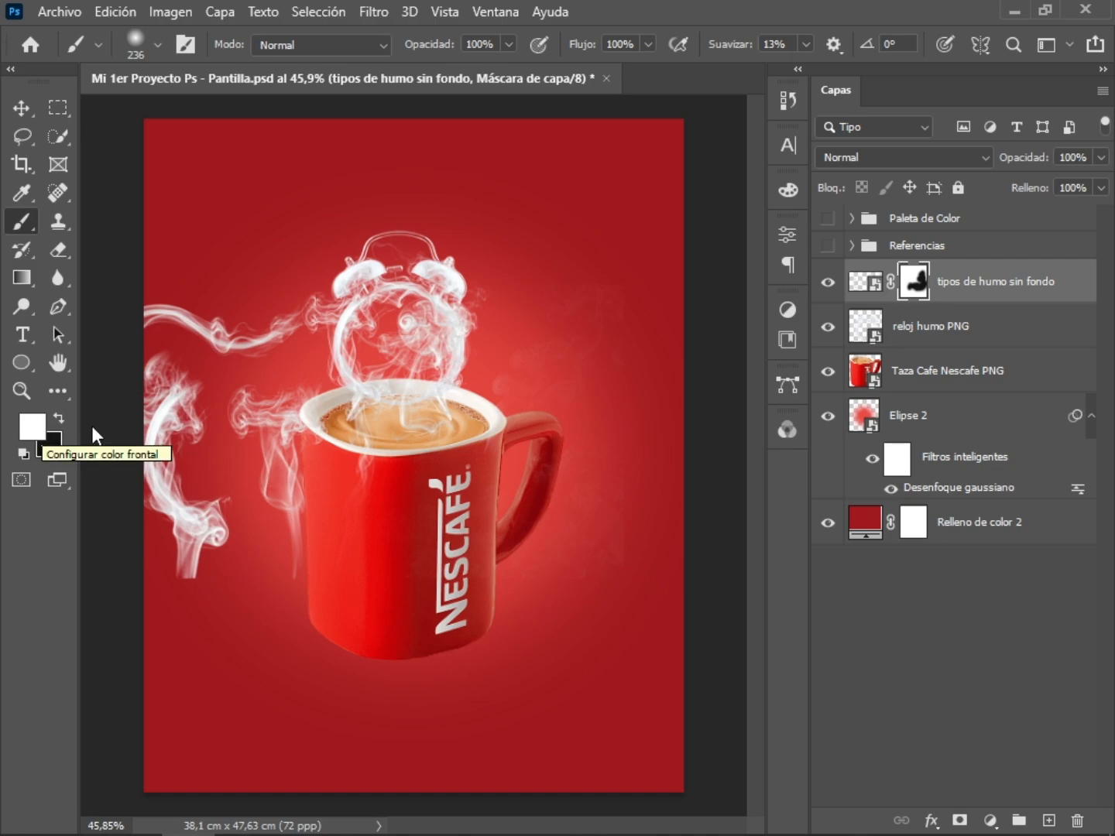
mouse_move(317, 458)
mouse_down()
mouse_move(270, 373)
mouse_move(237, 400)
mouse_move(251, 451)
mouse_move(287, 469)
mouse_move(304, 506)
mouse_move(357, 534)
mouse_move(364, 502)
mouse_move(227, 570)
mouse_move(183, 473)
mouse_move(174, 506)
mouse_move(205, 569)
mouse_move(171, 358)
mouse_move(168, 471)
mouse_move(184, 524)
mouse_move(271, 524)
mouse_move(284, 579)
mouse_move(305, 605)
mouse_move(295, 500)
mouse_move(244, 482)
mouse_up()
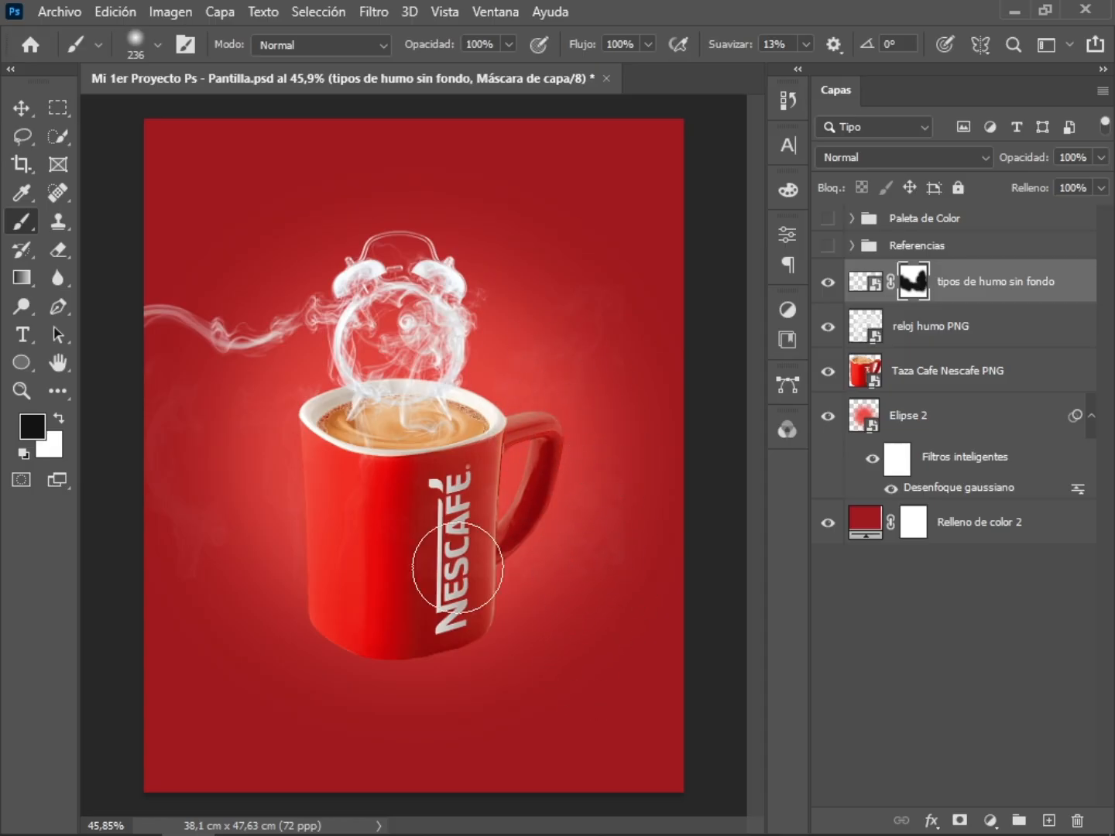
mouse_move(174, 365)
mouse_down()
mouse_move(202, 314)
mouse_move(232, 365)
mouse_move(254, 346)
mouse_move(237, 319)
mouse_move(148, 320)
mouse_move(164, 364)
mouse_move(179, 360)
mouse_move(226, 428)
mouse_move(193, 369)
mouse_up()
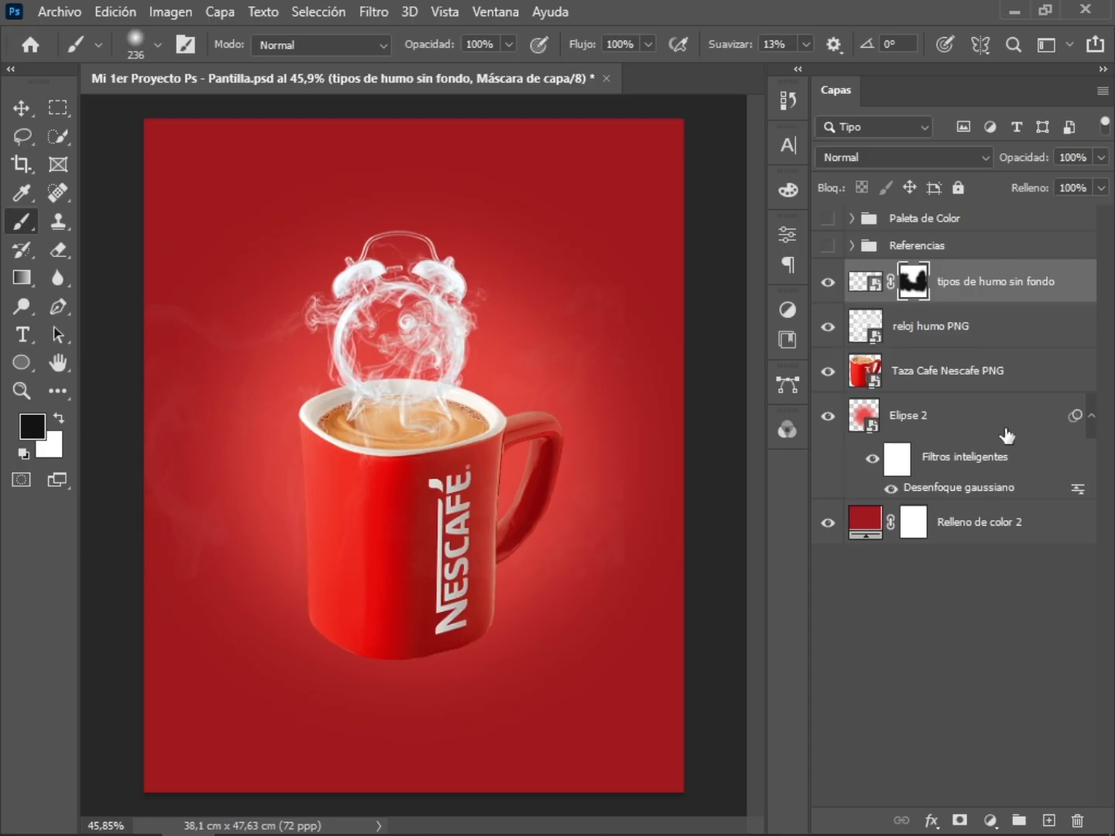
Move the tipos de humo sin fondo image to the right and slightly down so its curls wrap the clock's right edge
key(v)
click(868, 284)
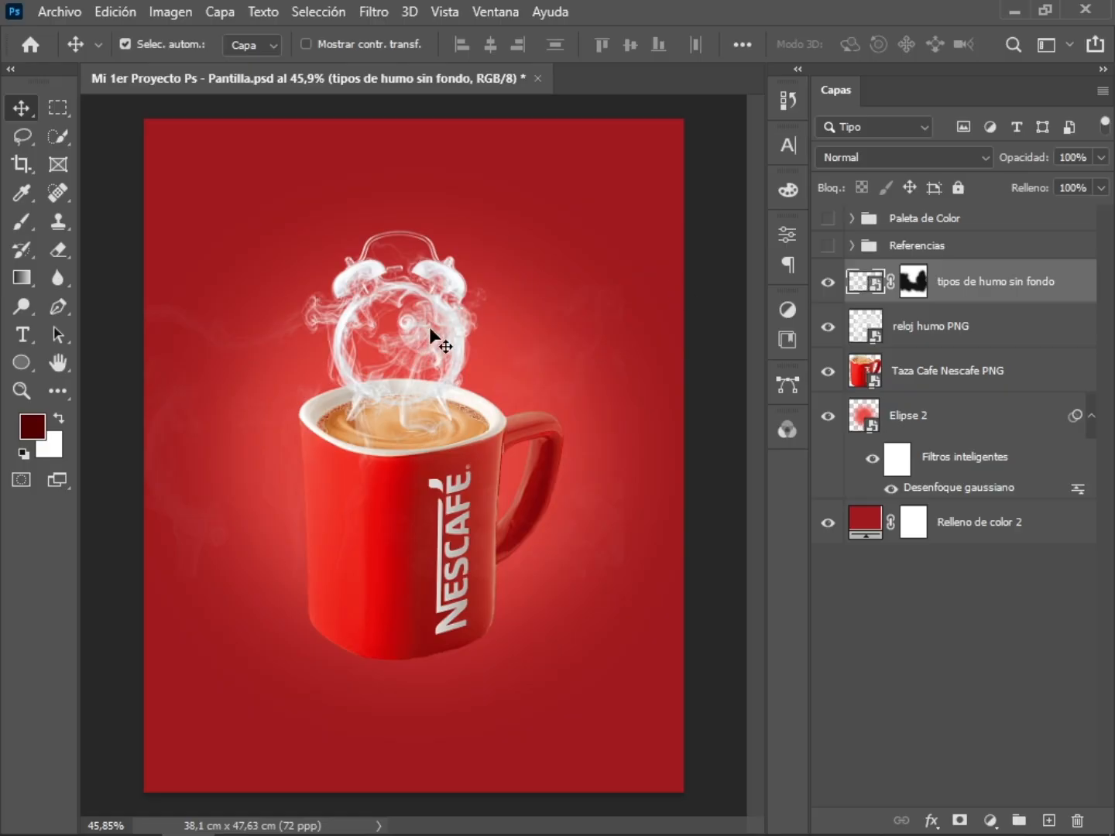
drag(430, 329, 433, 362)
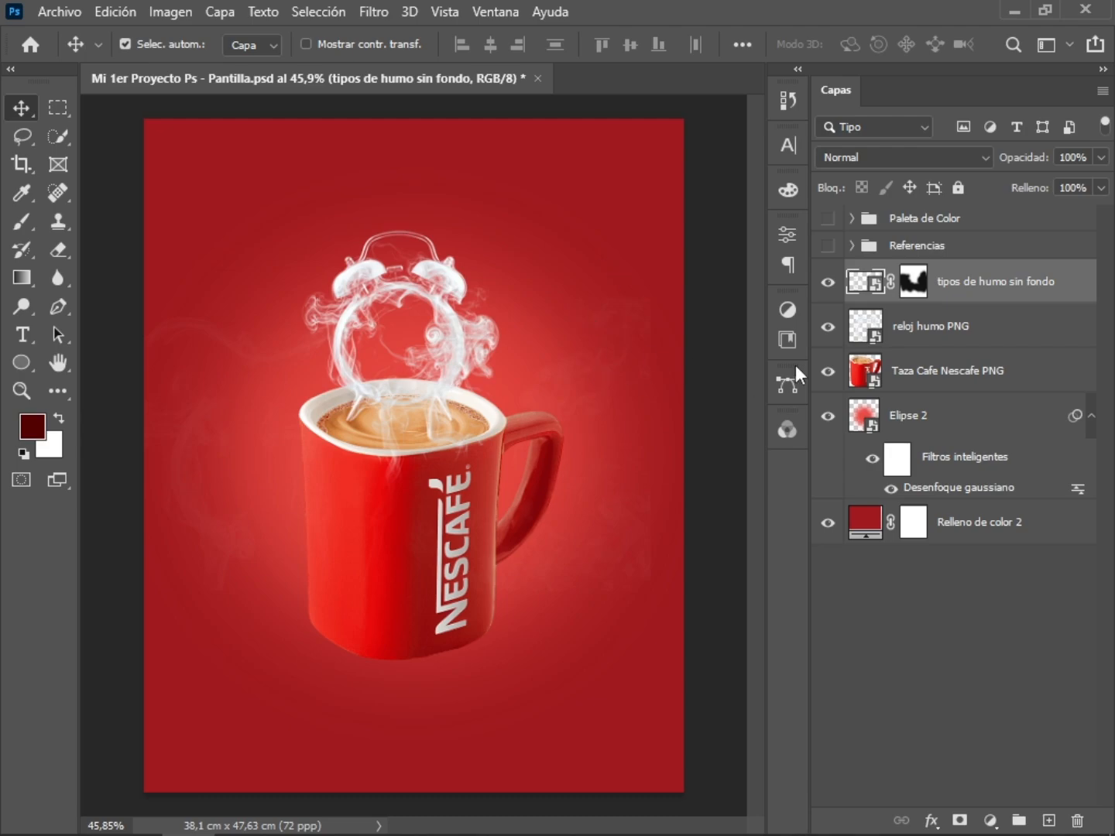
Return to the smoke layer's mask, compare the image with the layer hidden, and paint black over faint smoke beside the clock
click(914, 292)
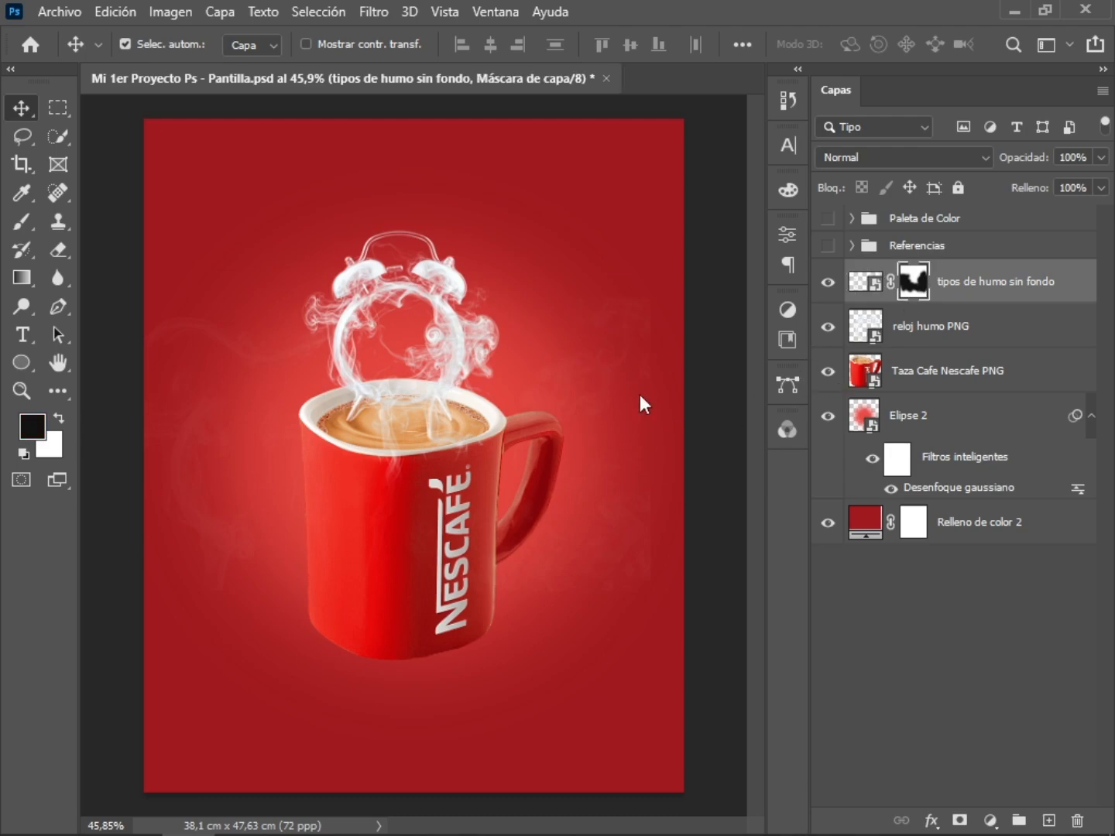
key(b)
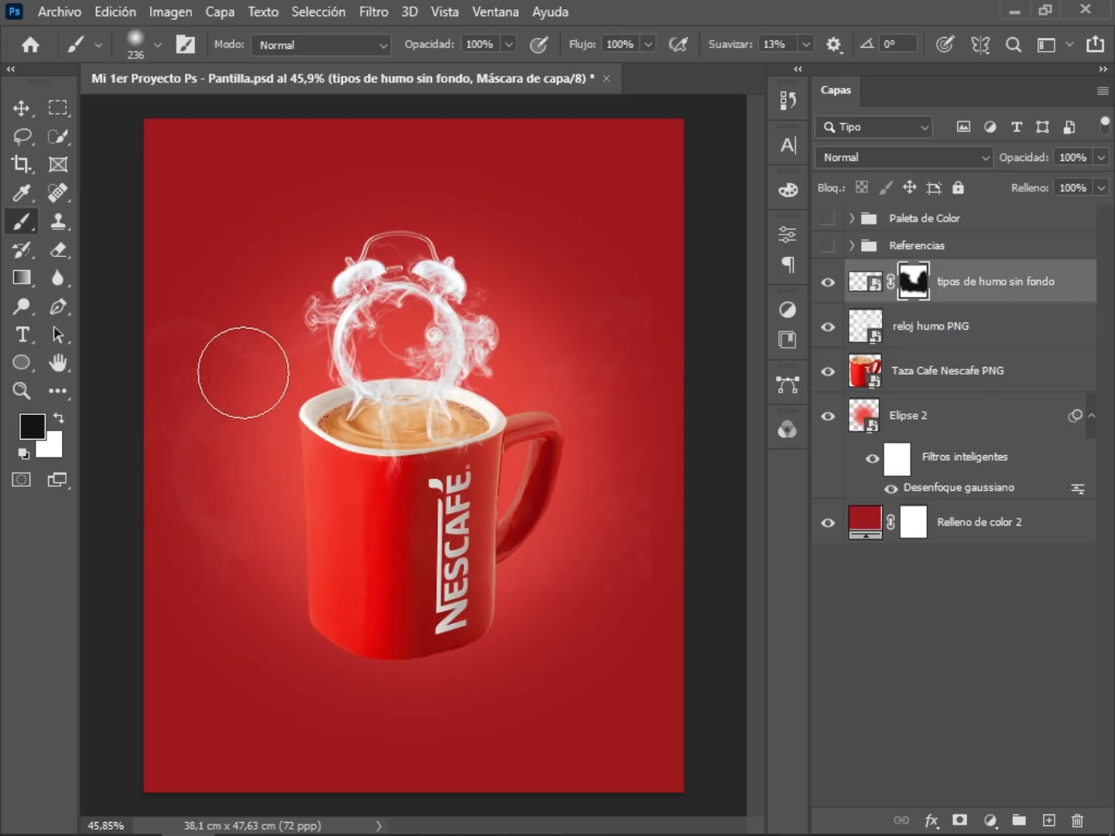
click(829, 283)
click(829, 284)
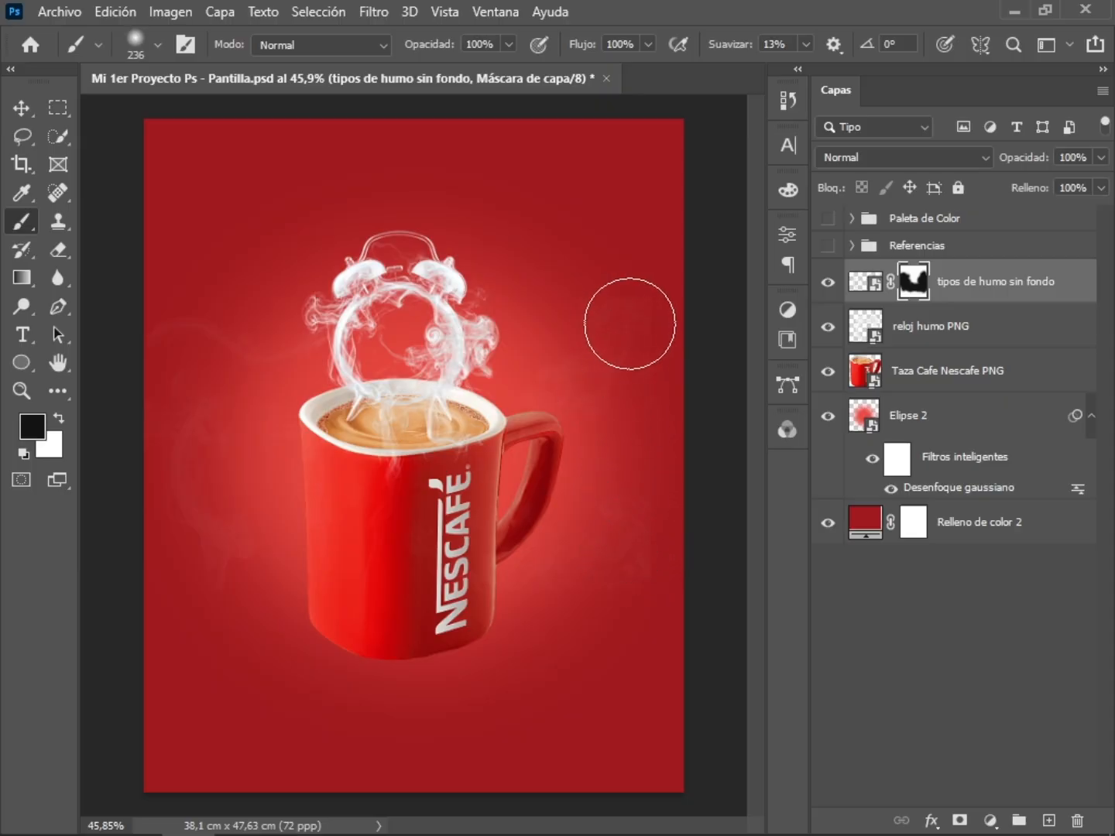
drag(555, 333, 630, 335)
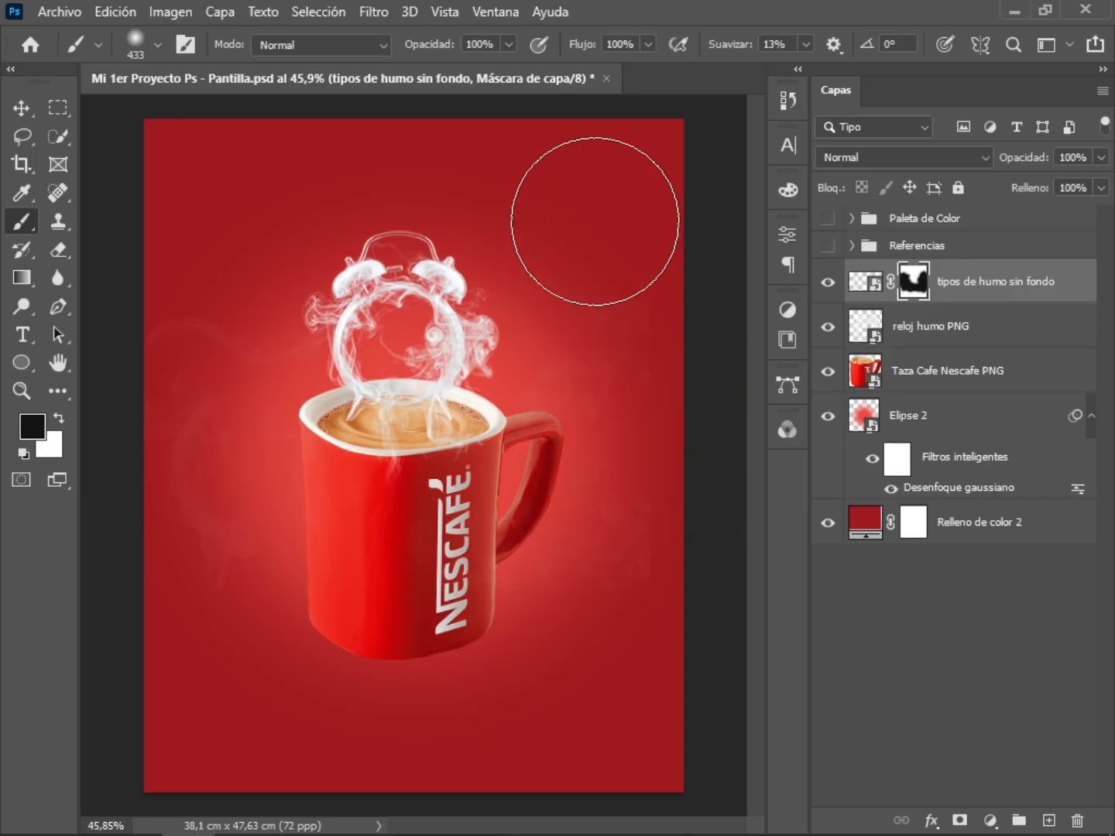
Mask out the faint smoke around the lower background with the Circular definido brush at 100% hardness and 219 px
right_click(606, 224)
click(732, 547)
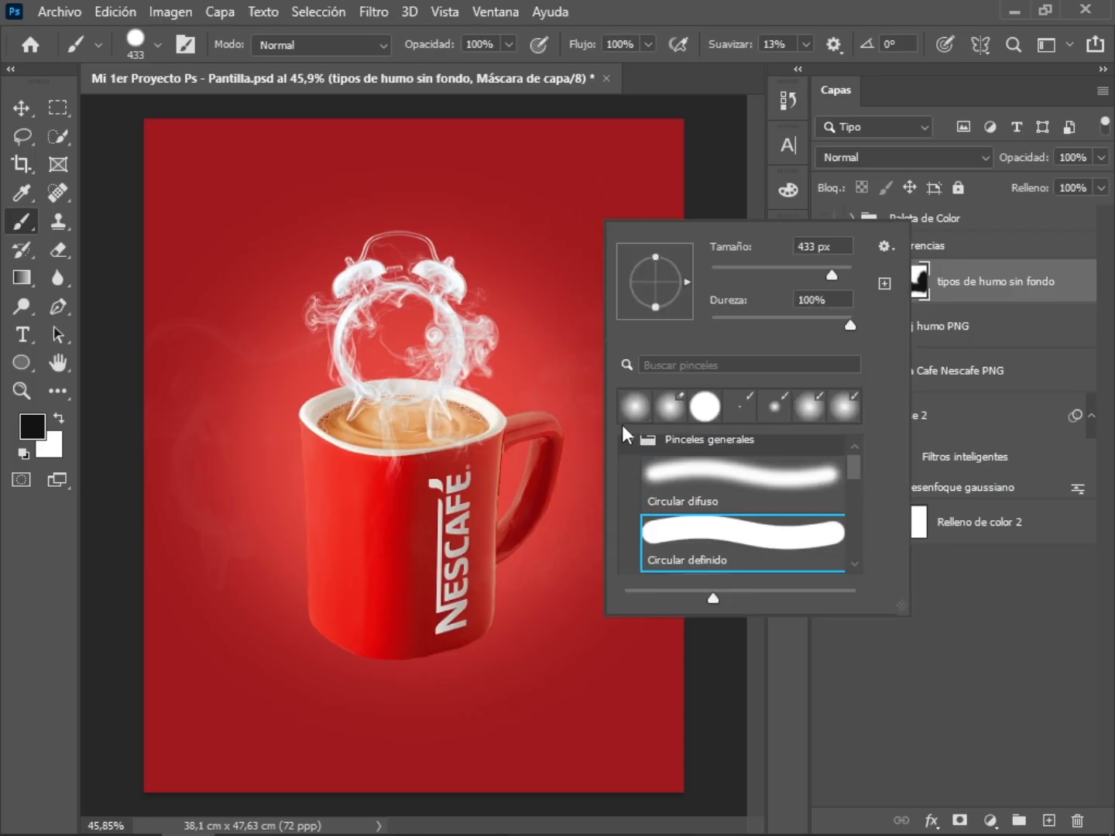
mouse_move(421, 317)
mouse_down()
mouse_move(404, 328)
mouse_move(339, 328)
mouse_up()
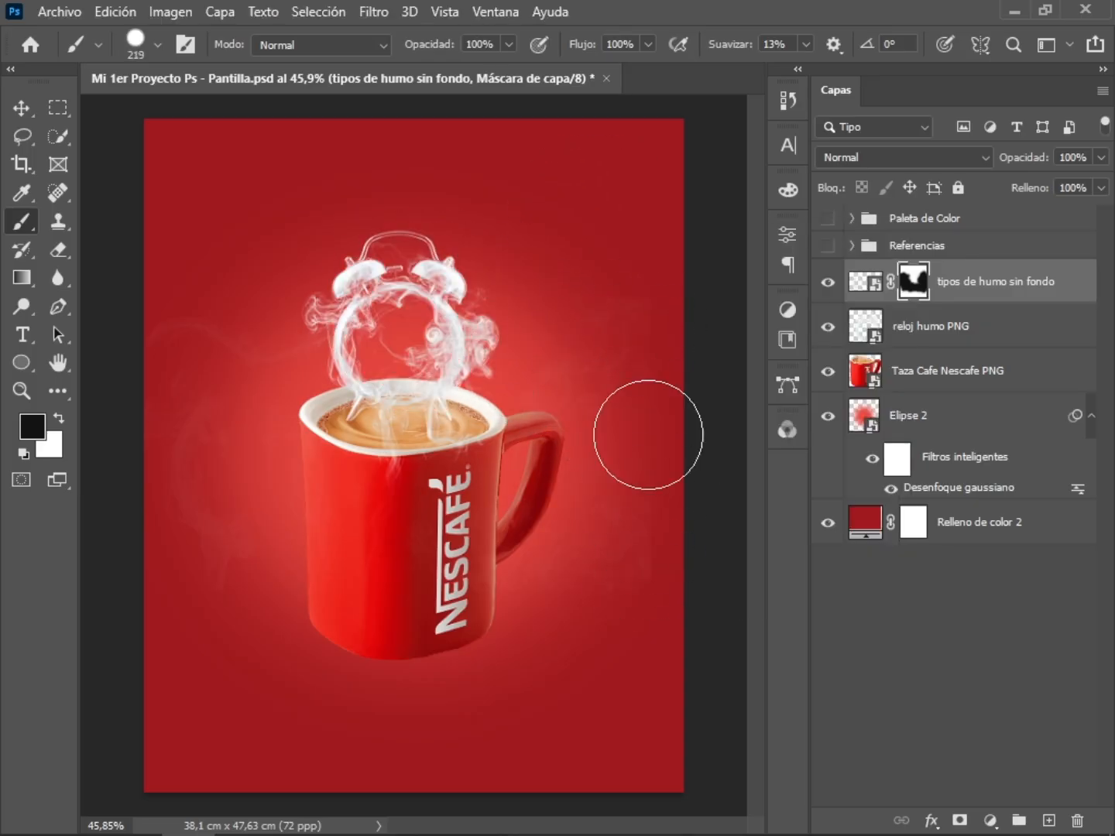
mouse_move(656, 540)
mouse_down()
mouse_move(630, 554)
mouse_move(612, 575)
mouse_move(633, 594)
mouse_move(623, 559)
mouse_move(594, 631)
mouse_move(592, 671)
mouse_up()
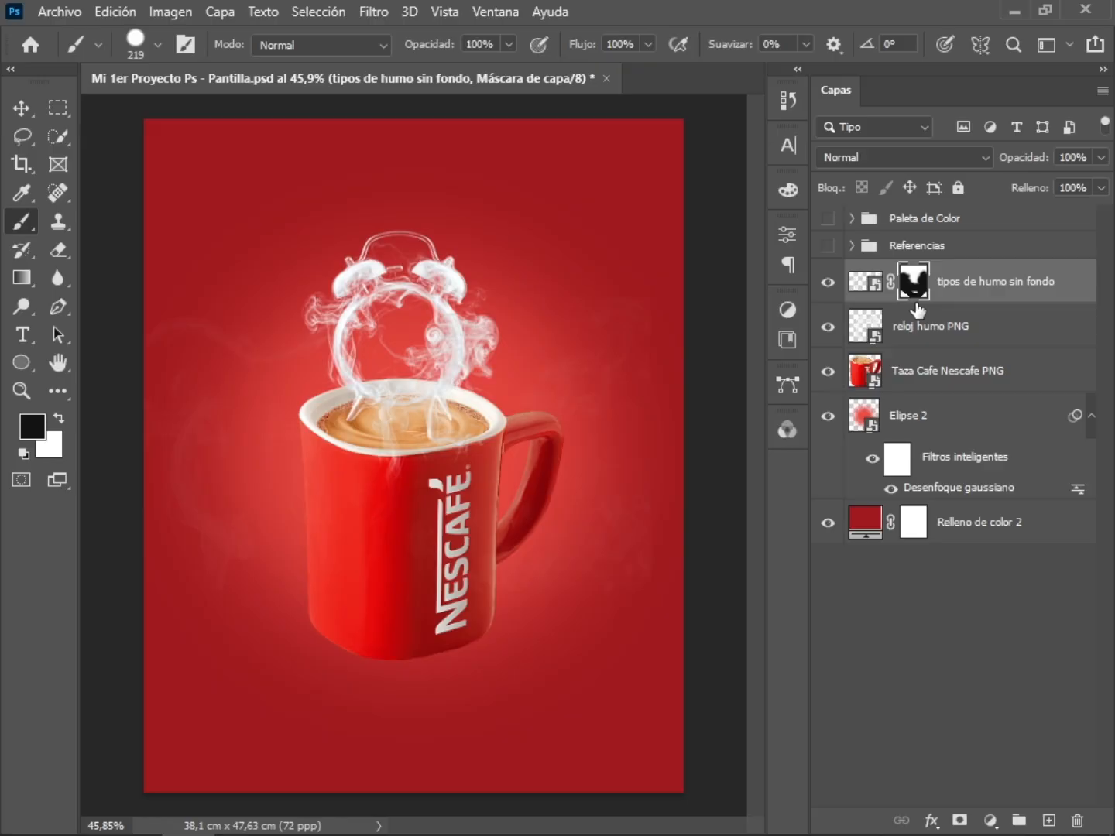
Switch to Copy.txt in Sublime Text and copy "Mi alarma huele a" from line 11, without the quoted brand name
key(alt+Tab)
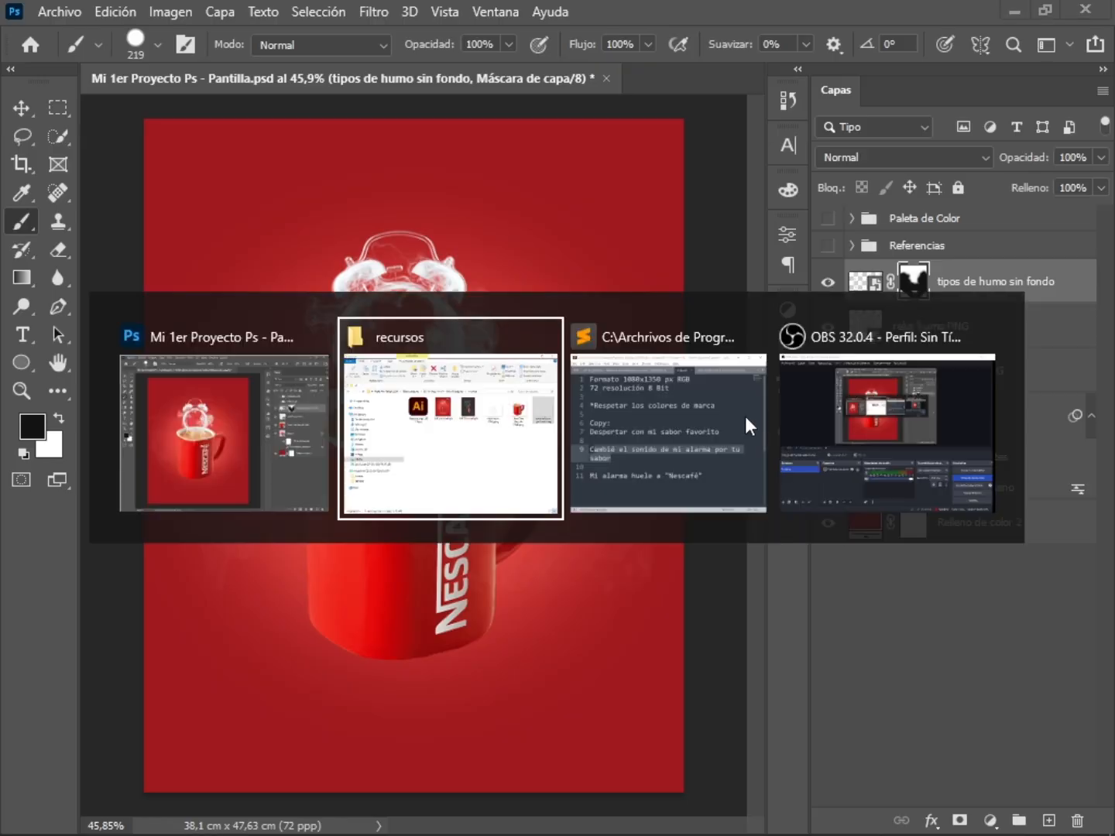
key(alt+Tab)
key(Tab)
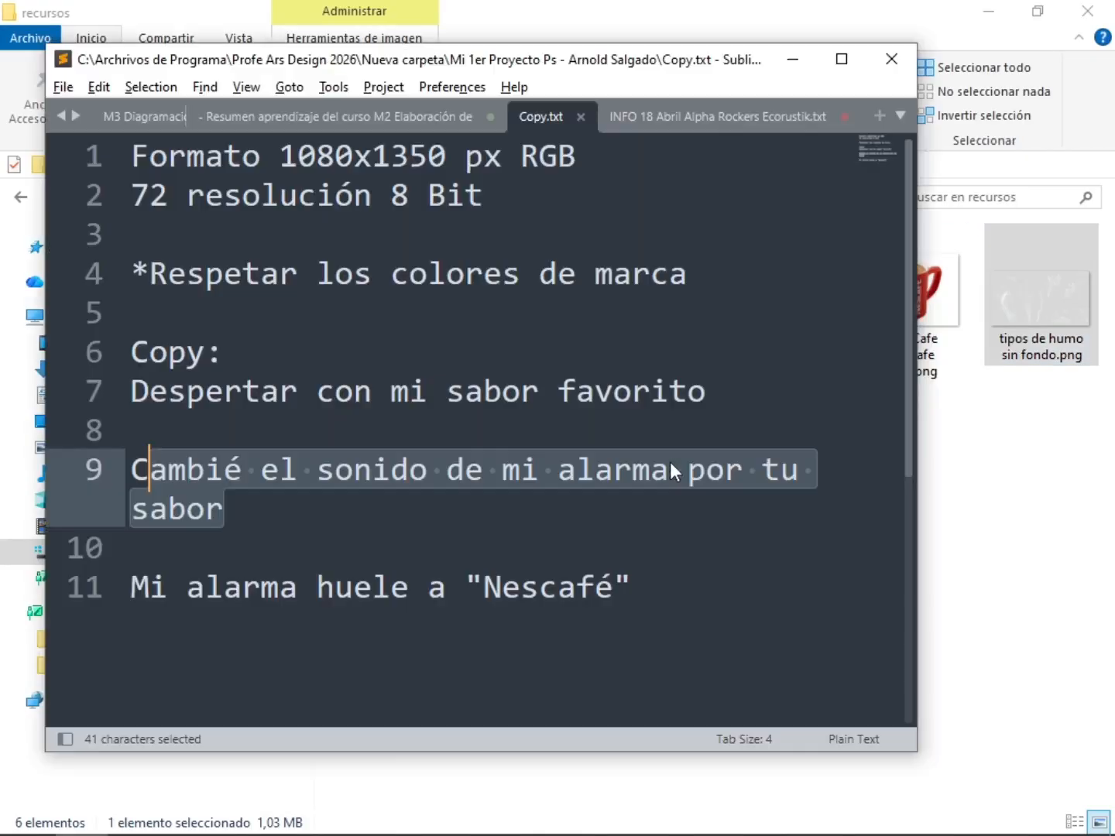
click(665, 589)
drag(142, 587, 646, 590)
click(666, 581)
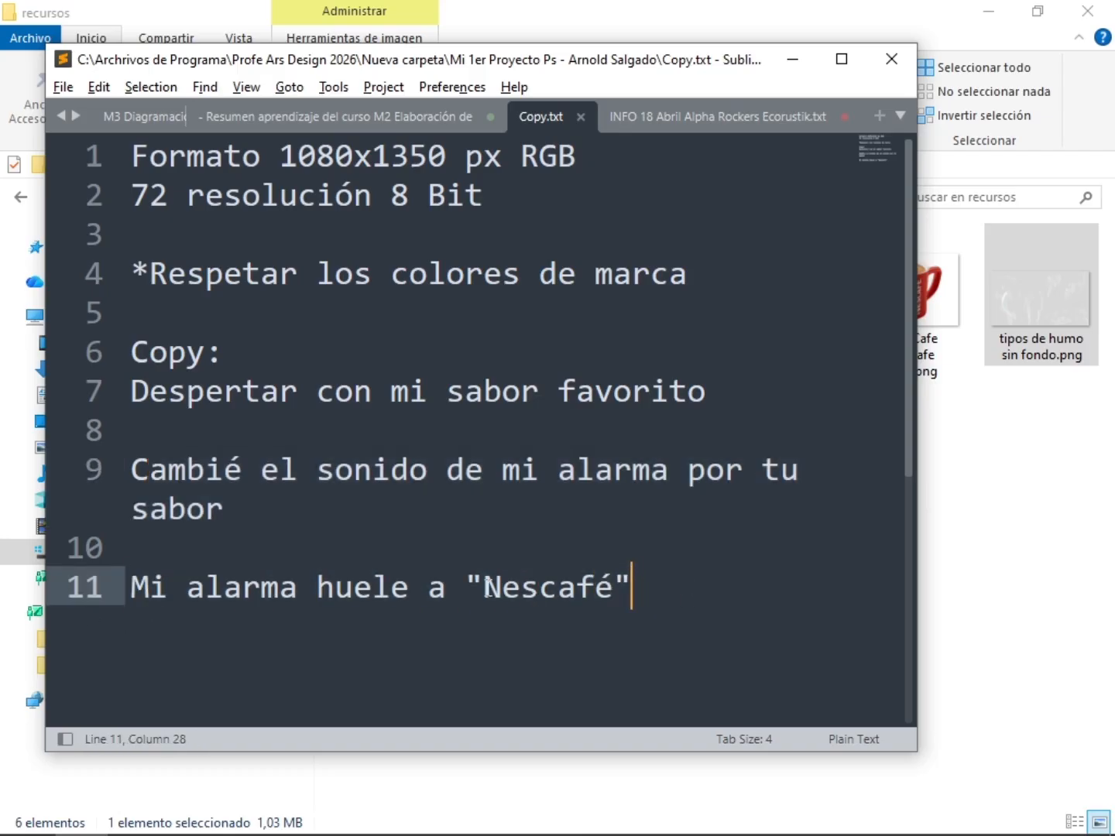
drag(474, 587, 638, 583)
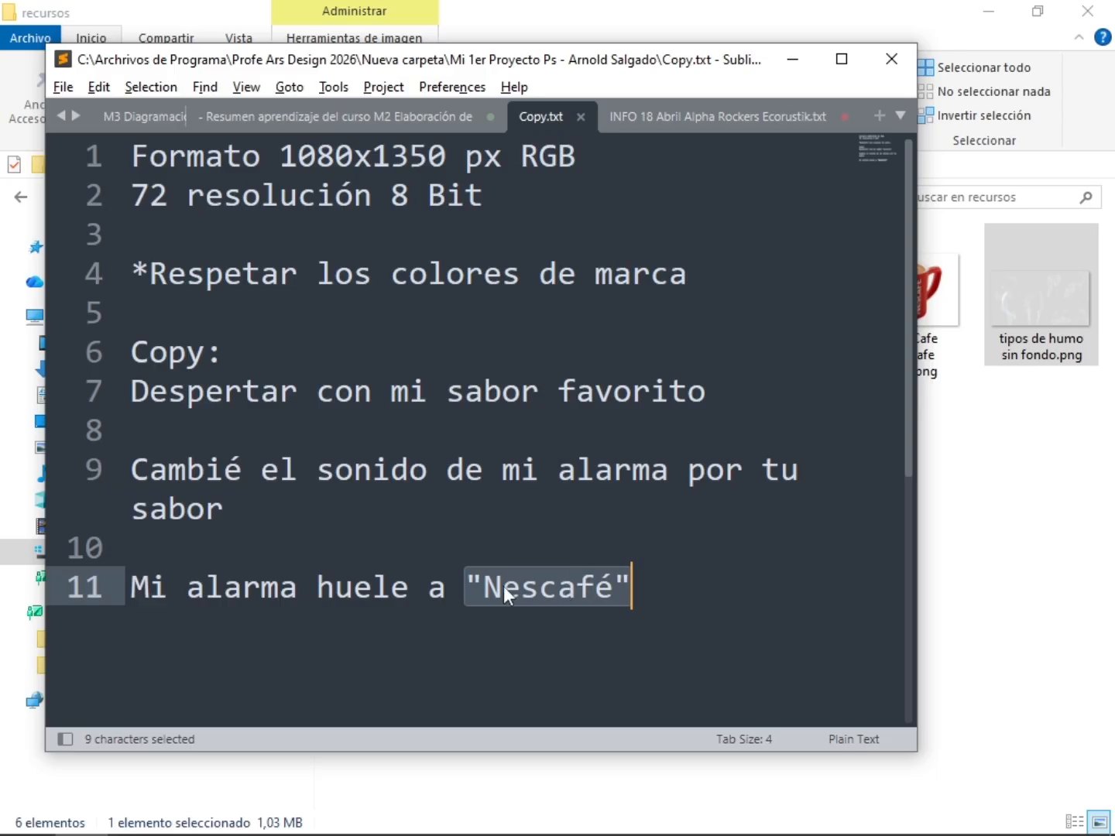
drag(446, 587, 124, 606)
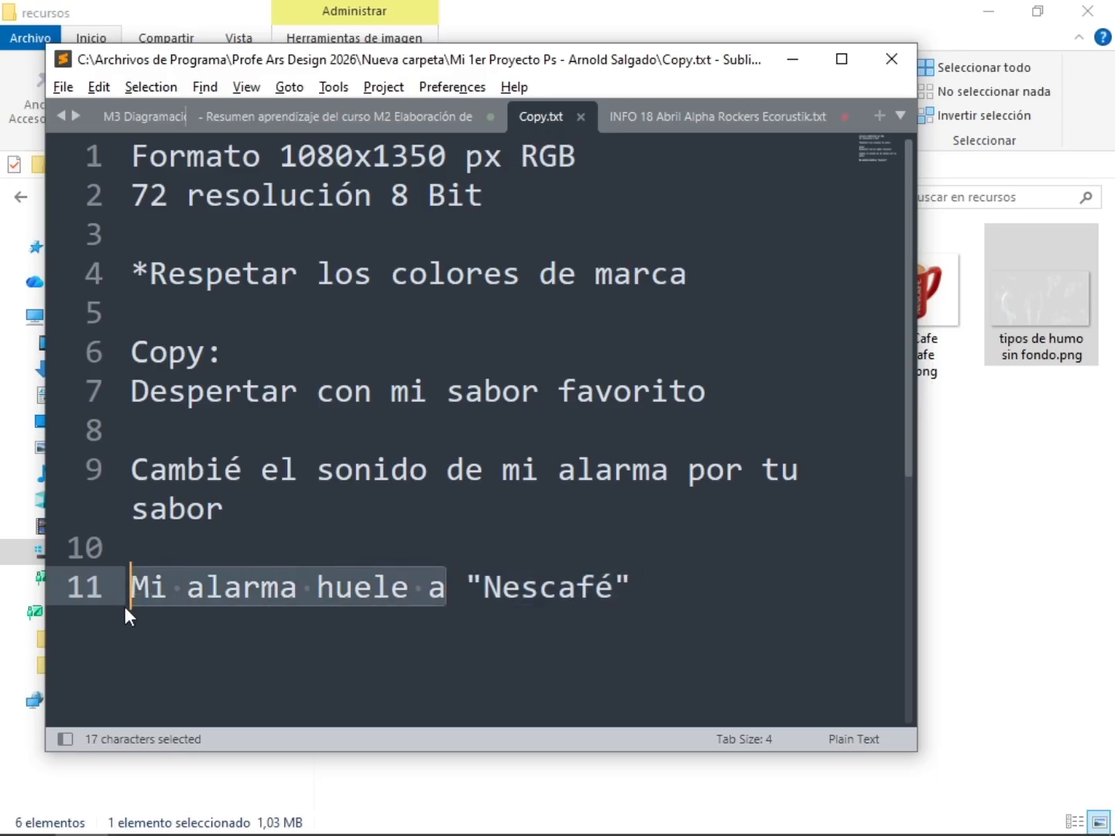
key(ctrl+c)
Switch back to Photoshop and paste "Mi alarma huele a" twice into a new text layer above the smoke clock
key(alt+Tab)
key(alt+Tab)
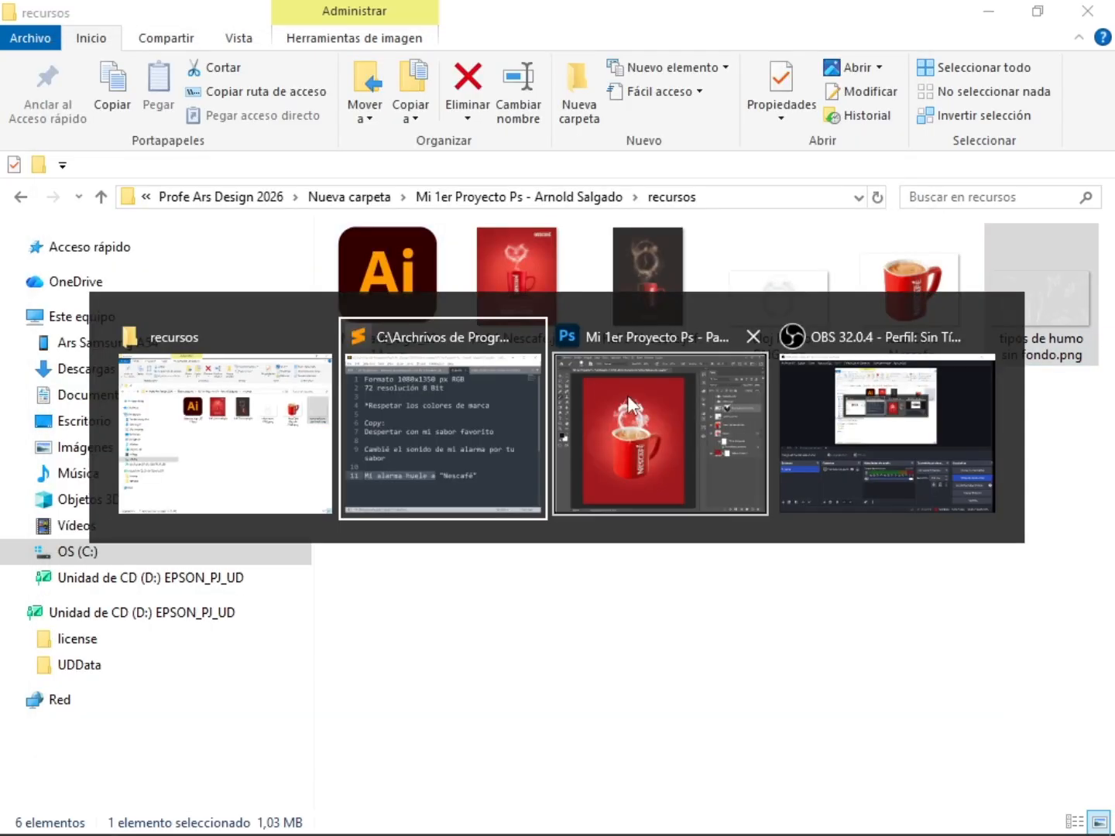
click(633, 406)
key(t)
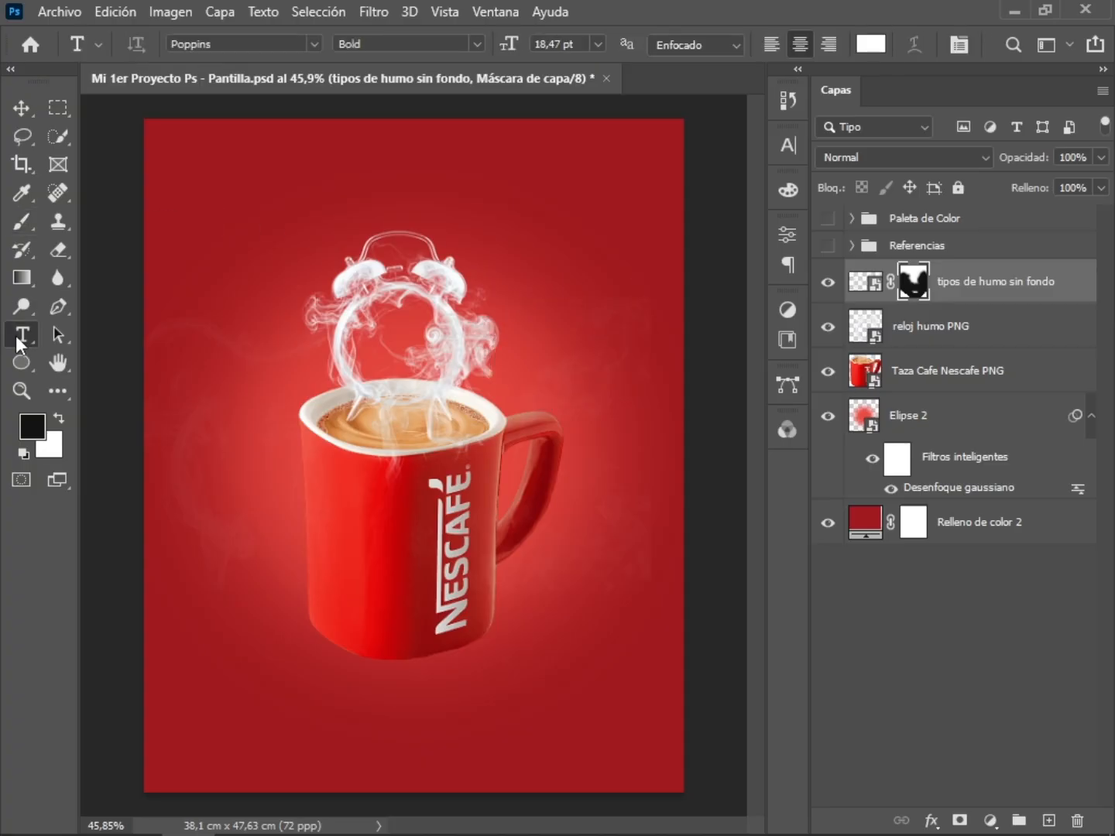
click(282, 200)
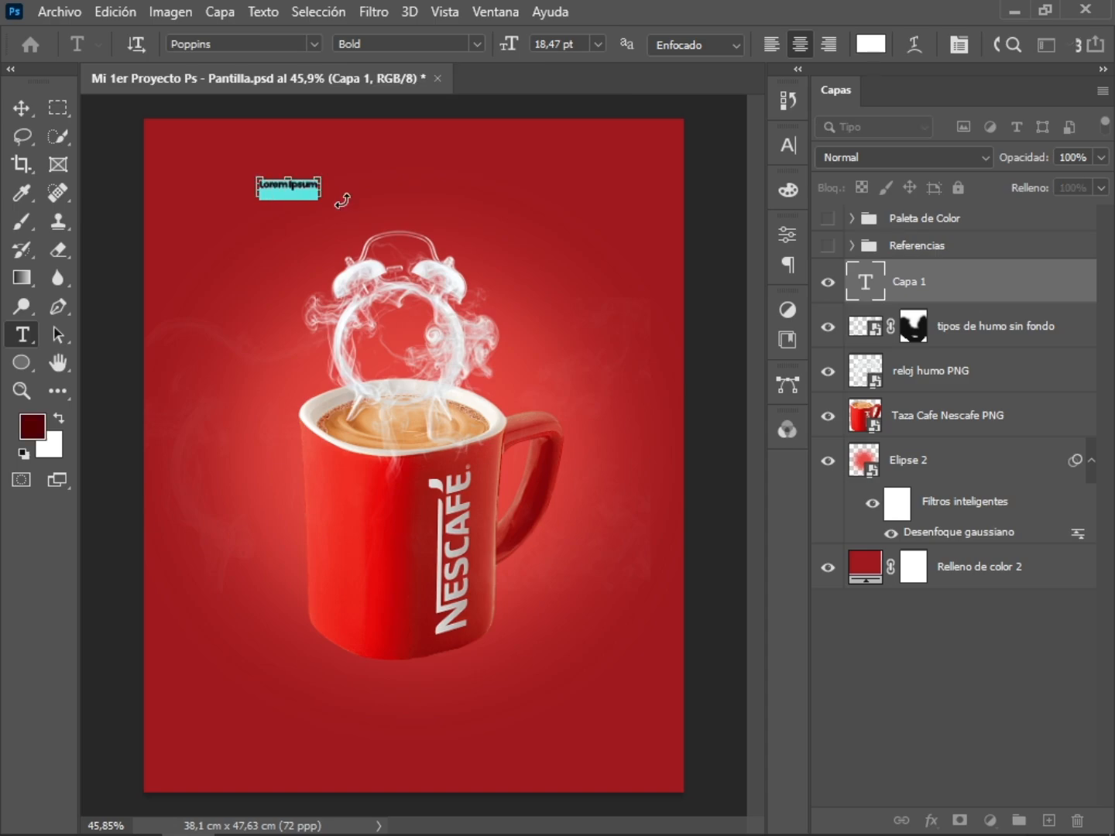
key(ctrl+v)
key(ctrl+v)
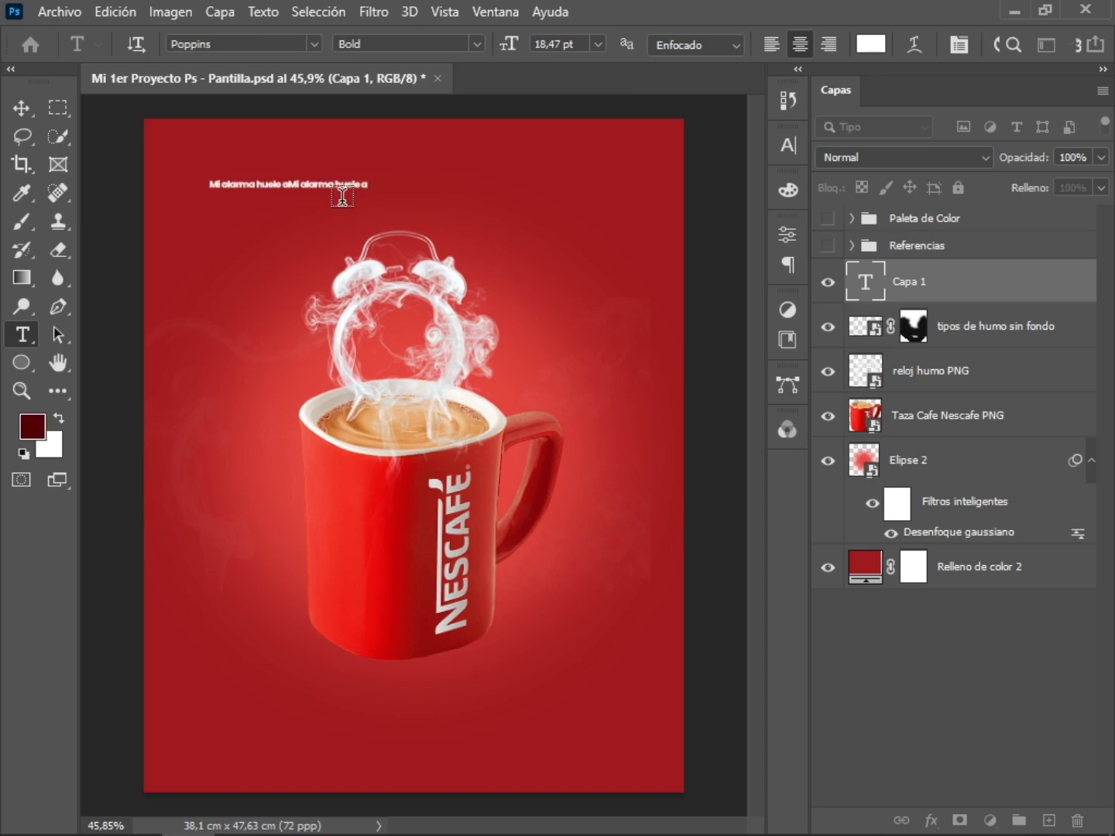
key(ctrl+Return)
key(ctrl+t)
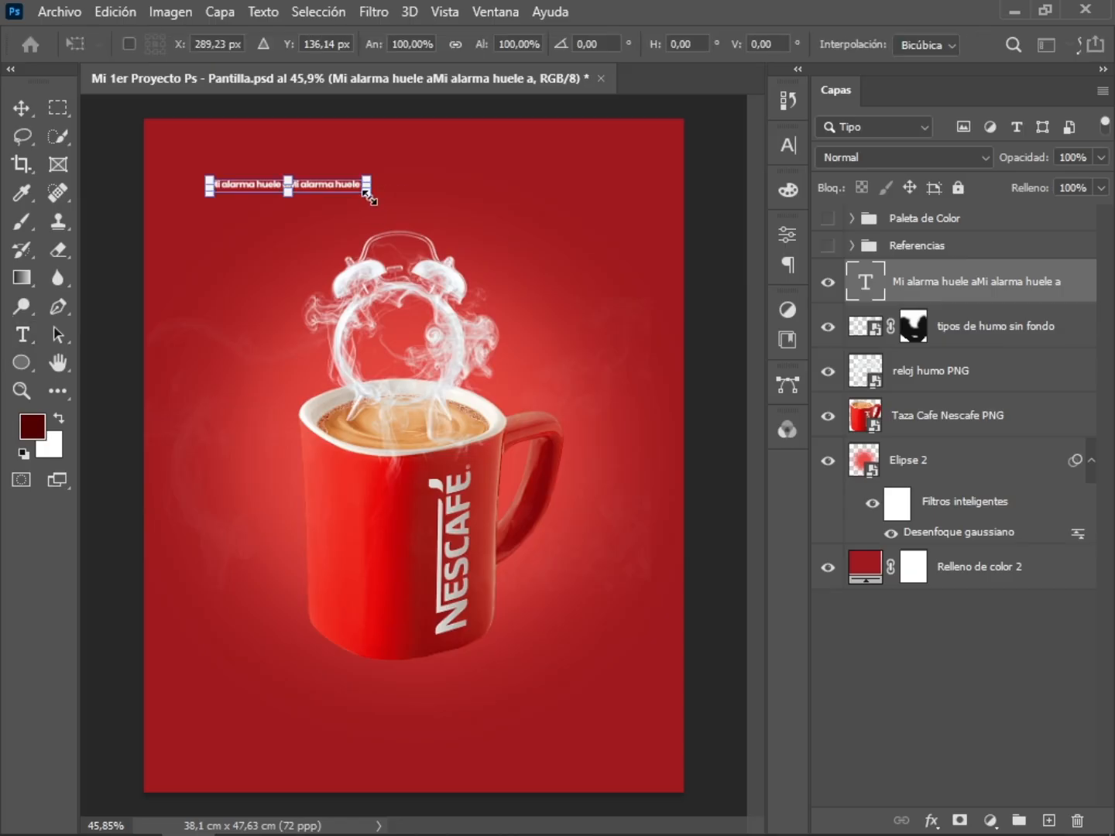
drag(369, 197, 480, 212)
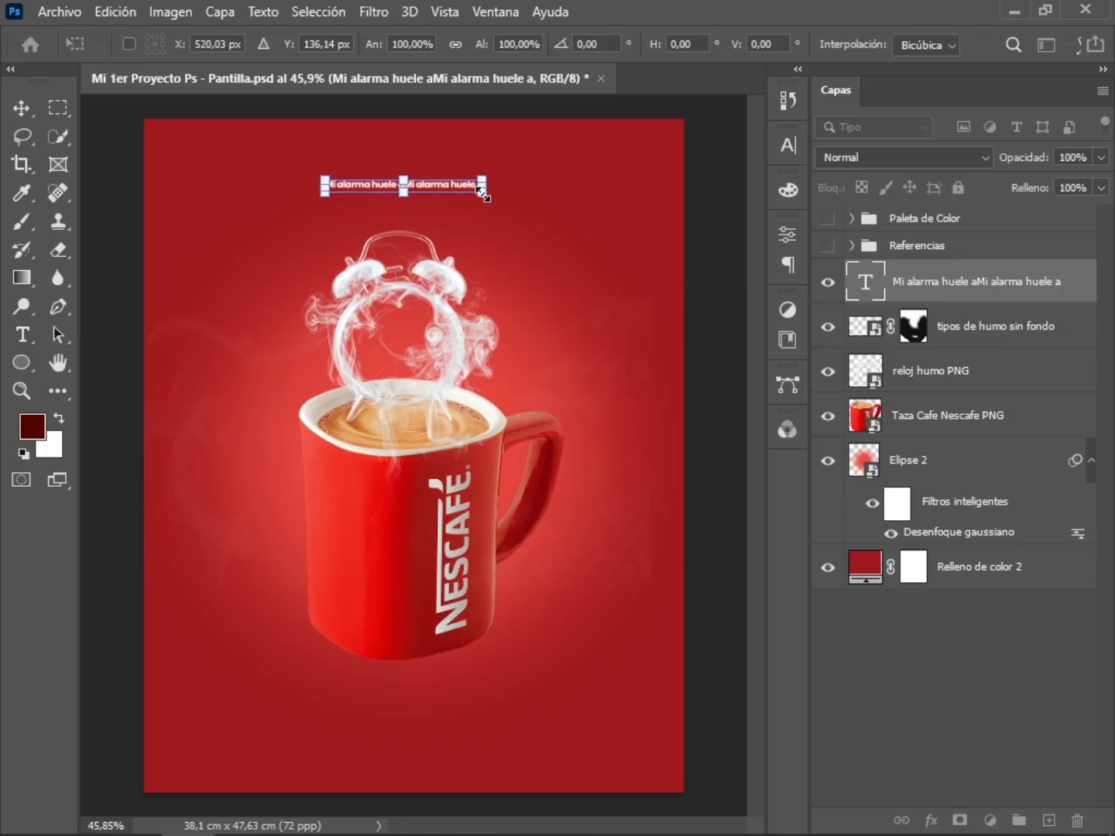
key(Escape)
Scale the text line to 262.32% and move it right so it fits within the poster above the clock
key(ctrl+t)
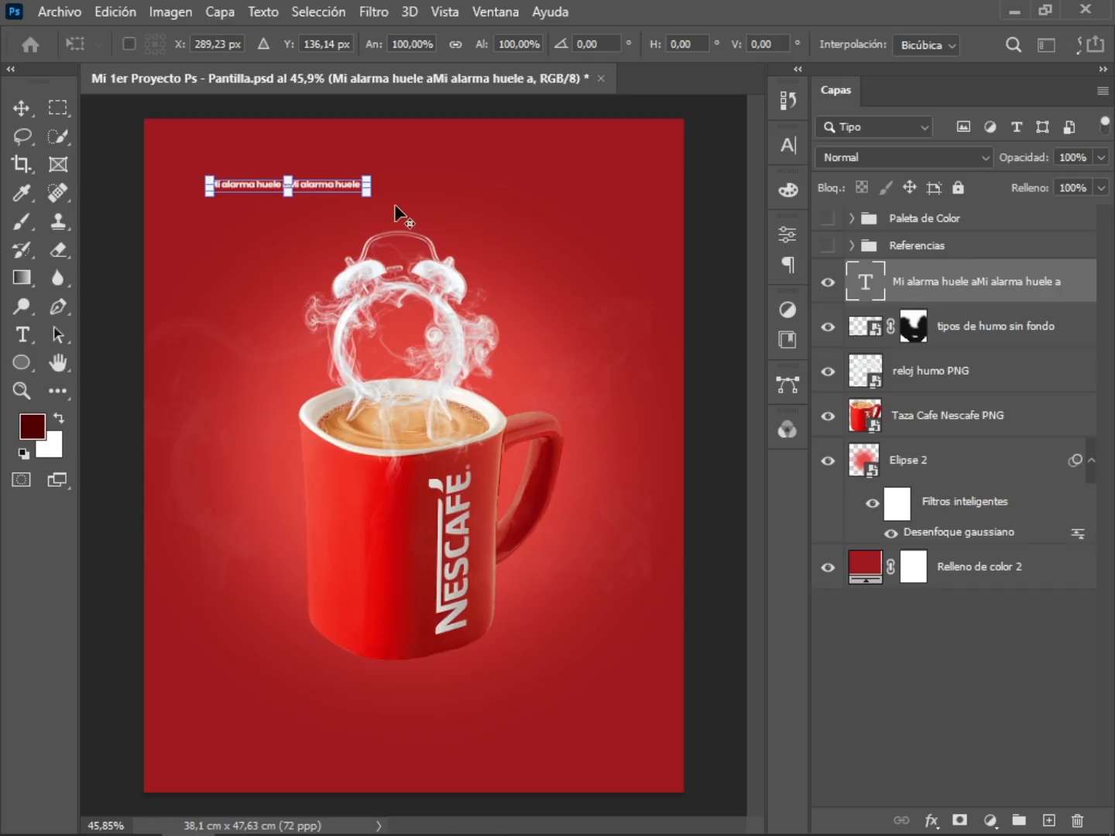
drag(370, 199, 491, 264)
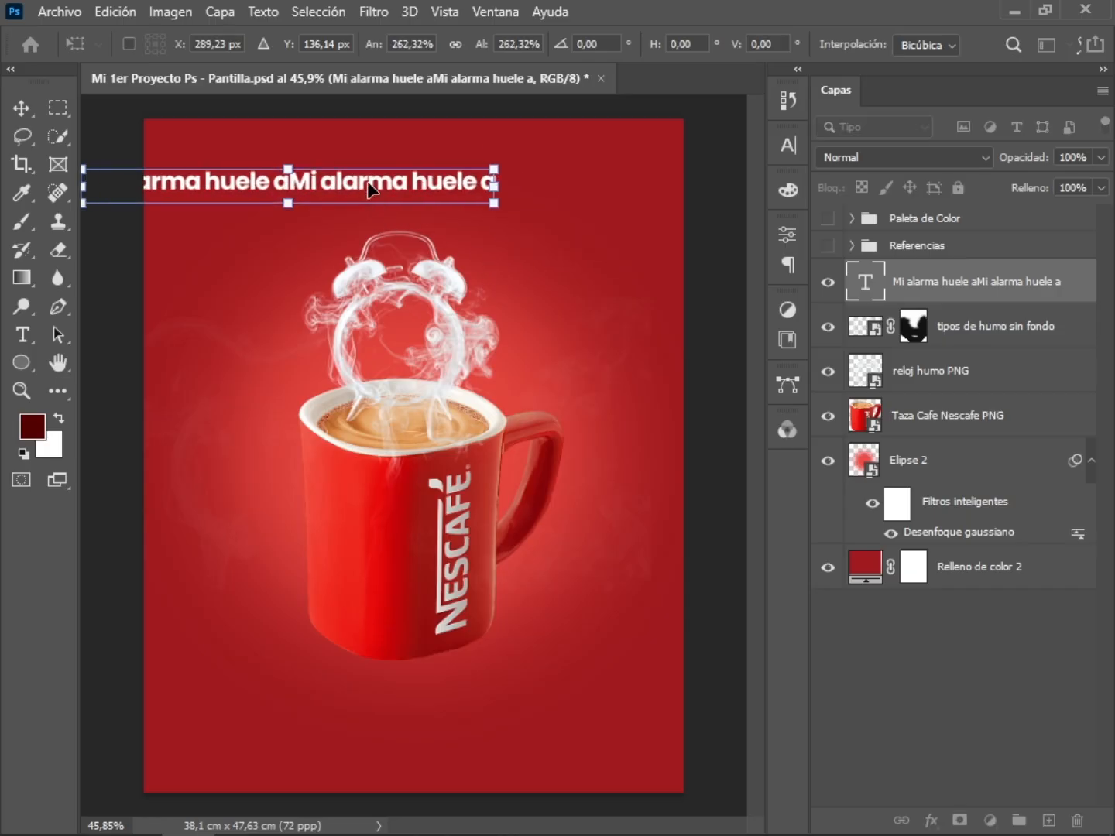
drag(374, 189, 510, 189)
key(Return)
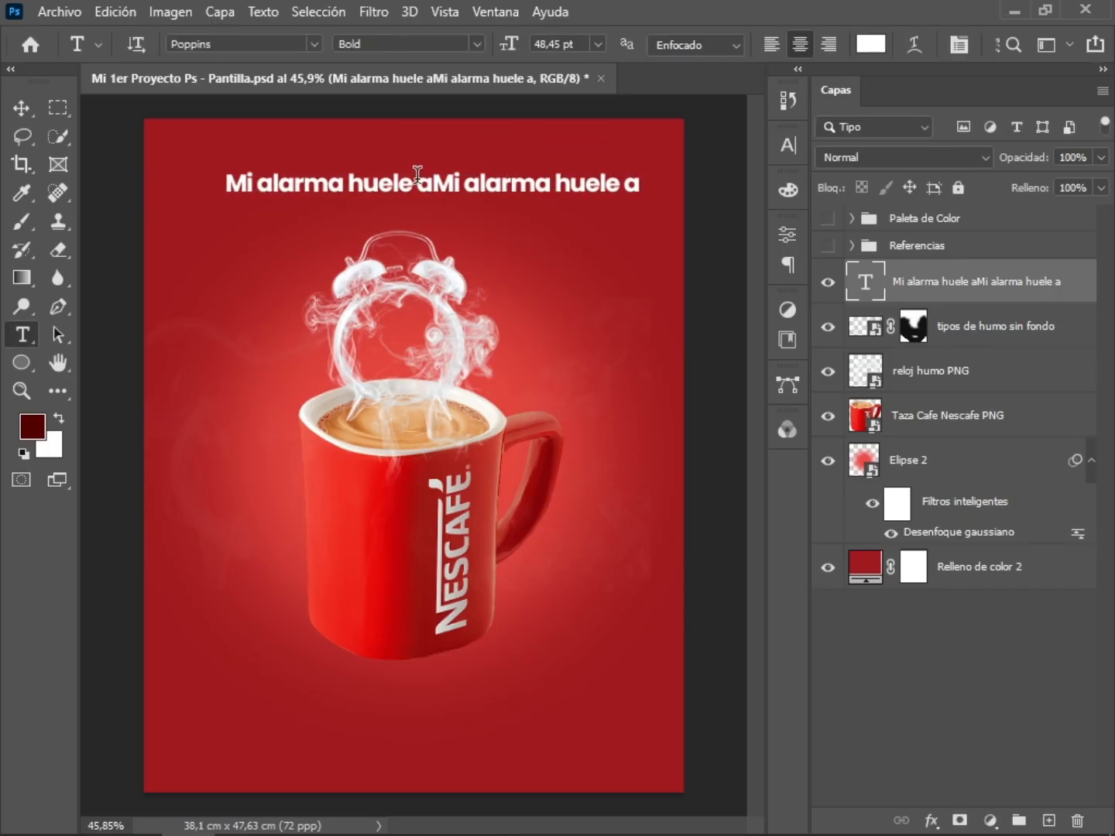
Delete the duplicate phrase so the text layer reads only "Mi alarma huele a"
drag(432, 185, 730, 198)
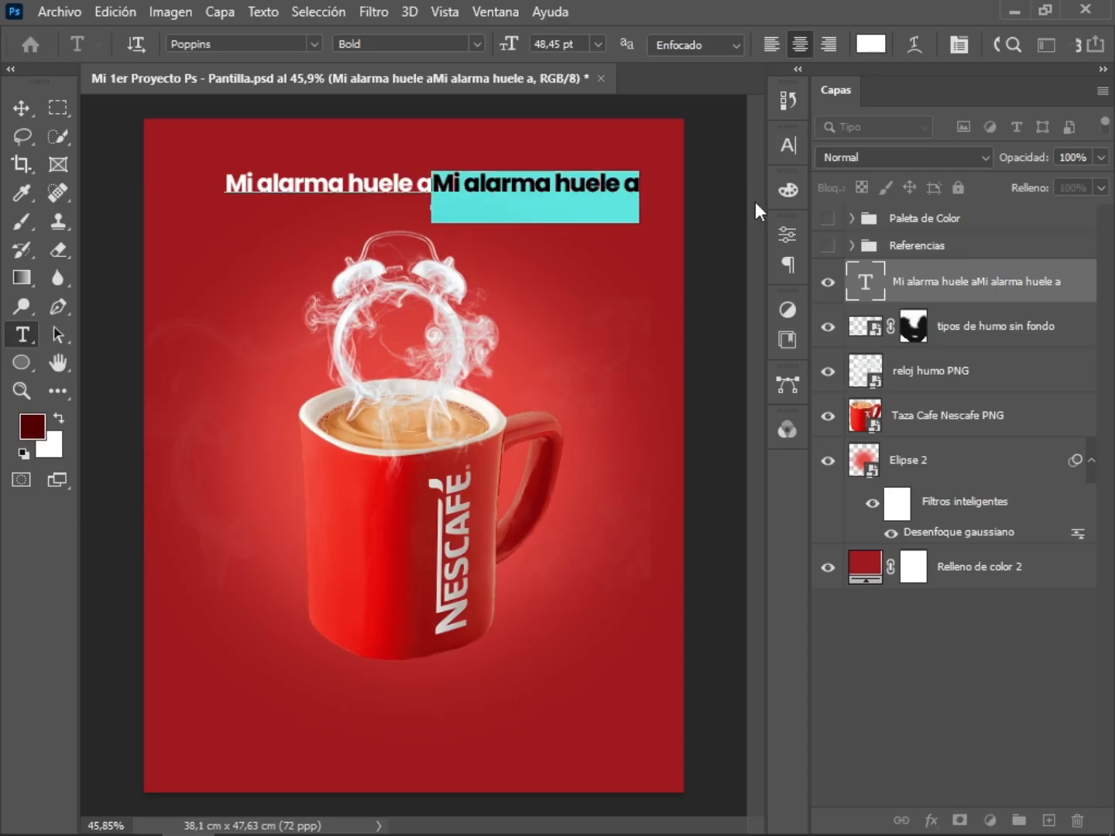
key(BackSpace)
key(ctrl+Return)
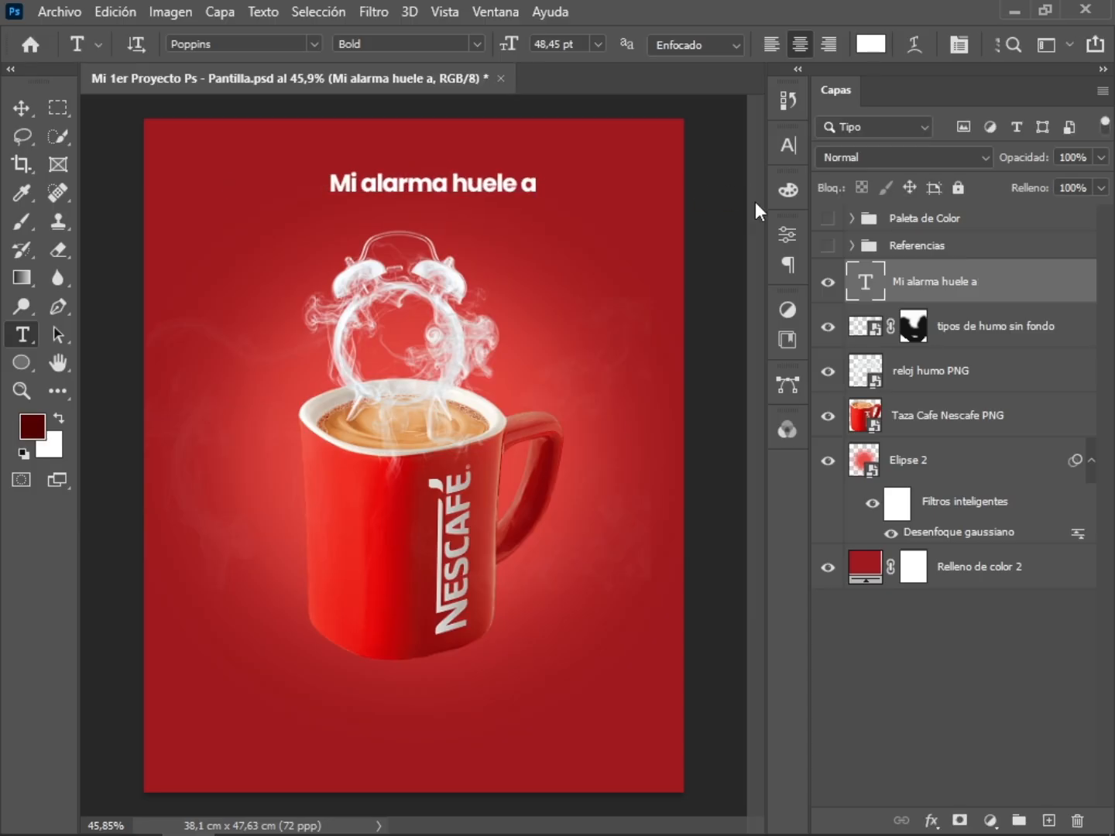
Center "Mi alarma huele a" horizontally on the canvas and set its height slightly above the smoke clock
key(v)
drag(473, 188, 505, 200)
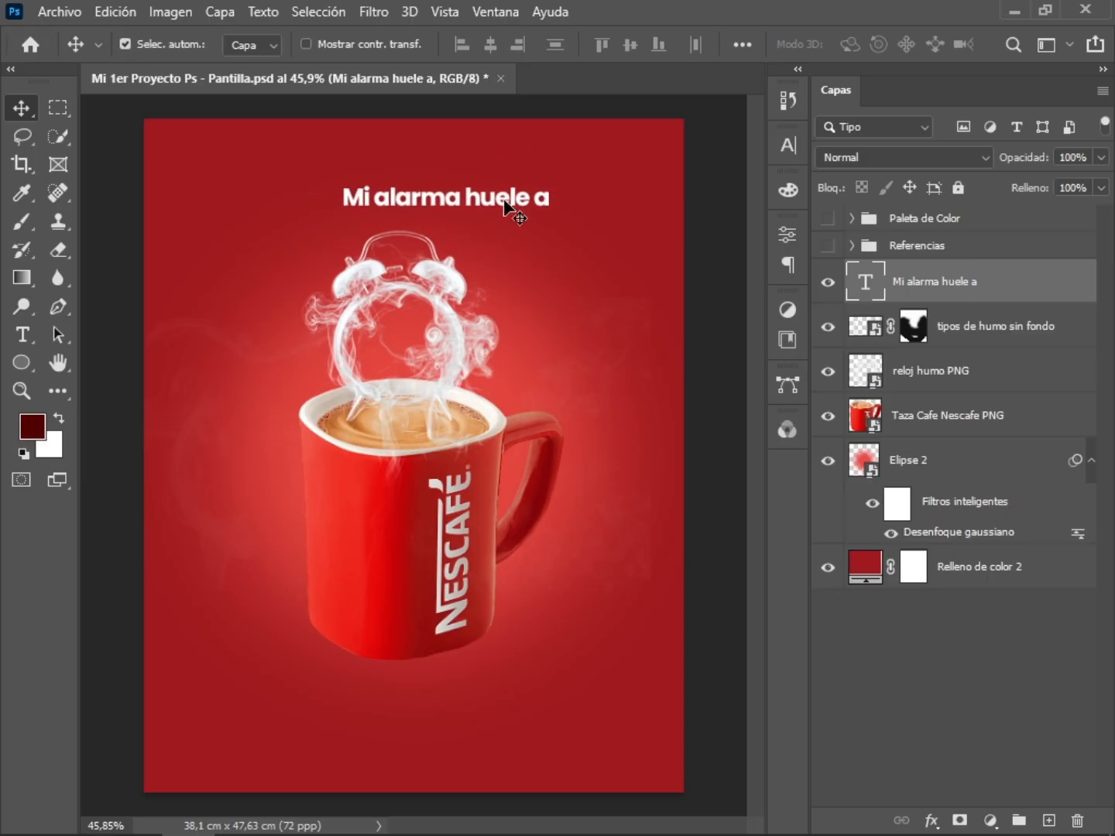
key(ctrl+a)
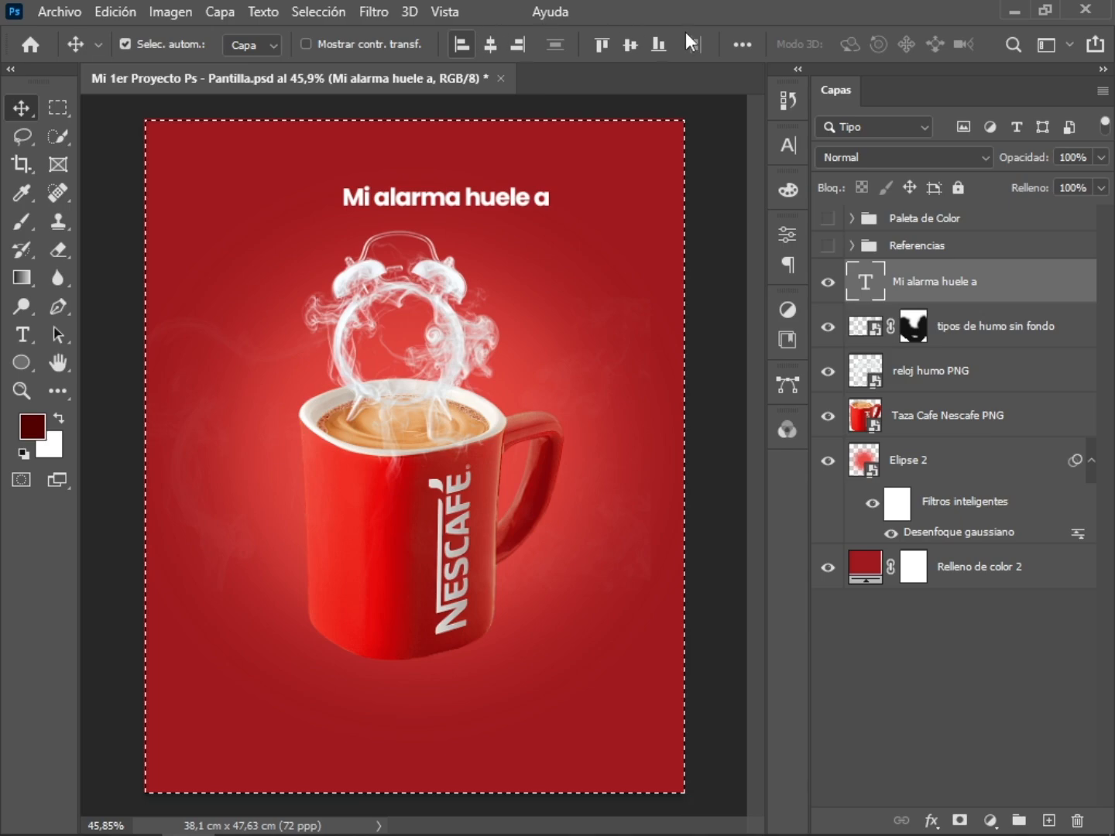
click(491, 43)
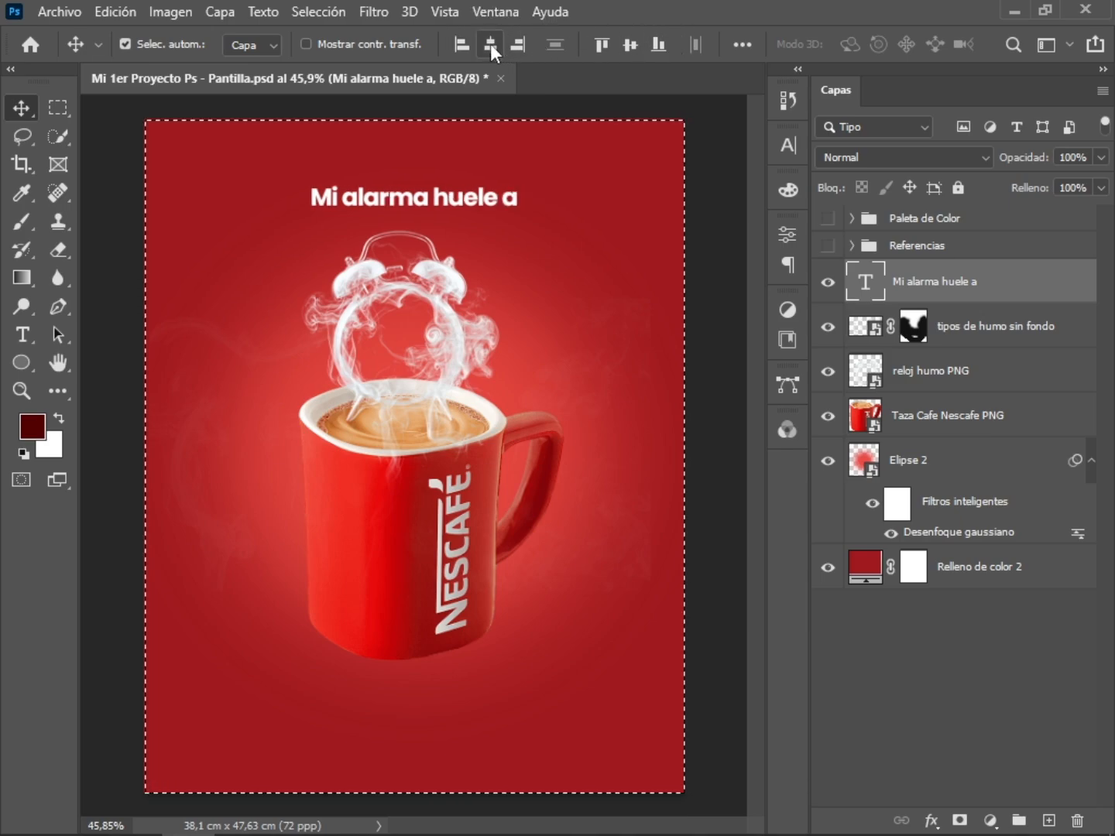
key(ctrl+d)
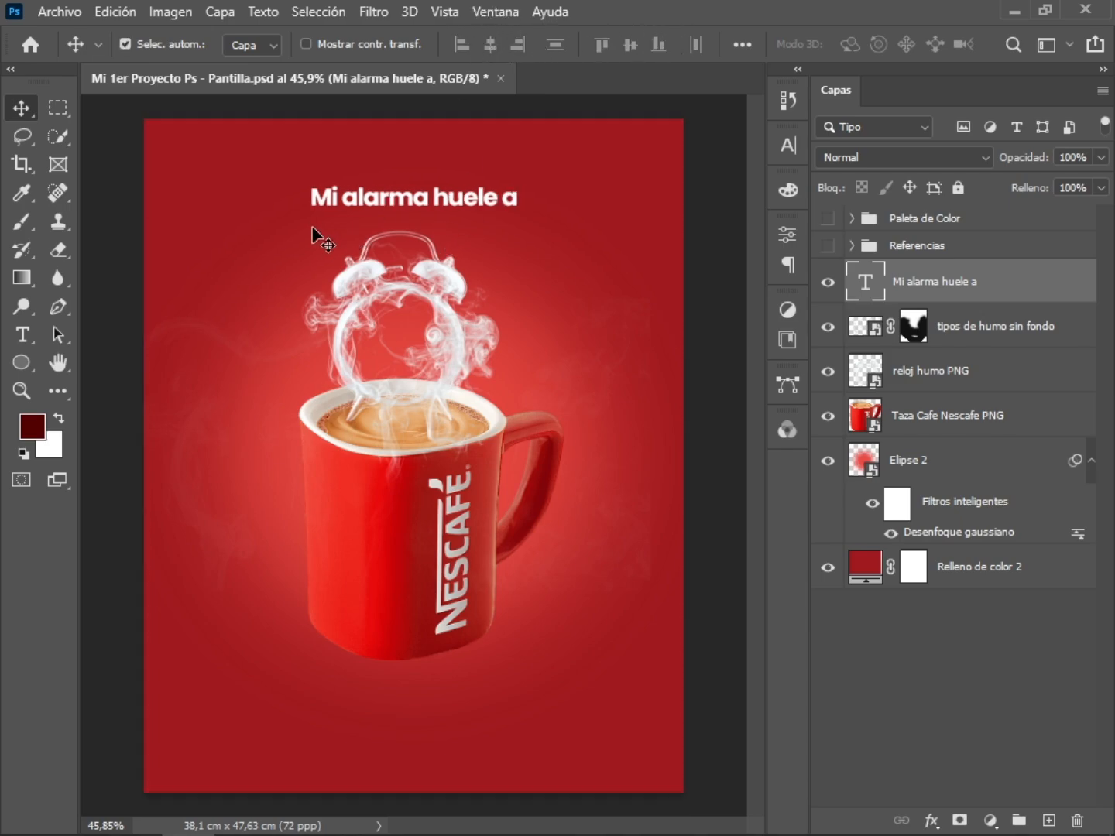
drag(438, 206, 438, 186)
Place Nescafé_logo_2014.svg from the recursos folder into the Photoshop poster and move it up just below the headline
key(alt+Tab)
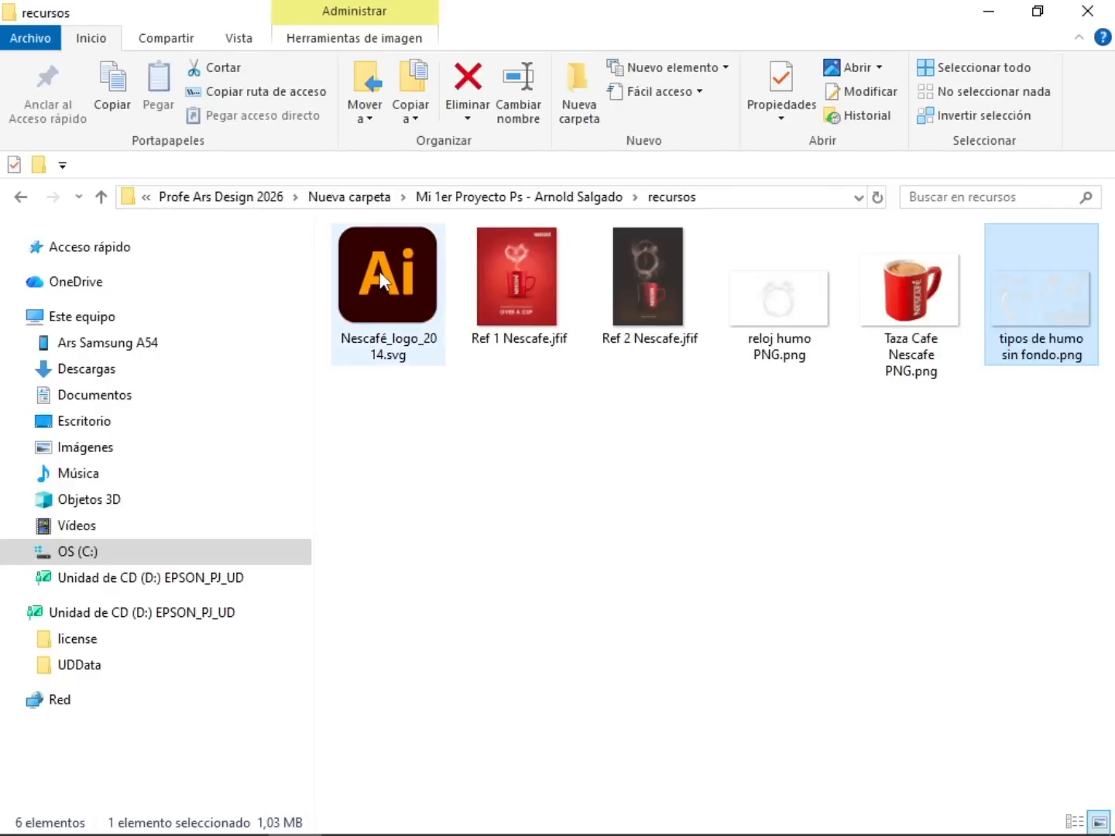
drag(381, 270, 421, 398)
key(alt+Tab)
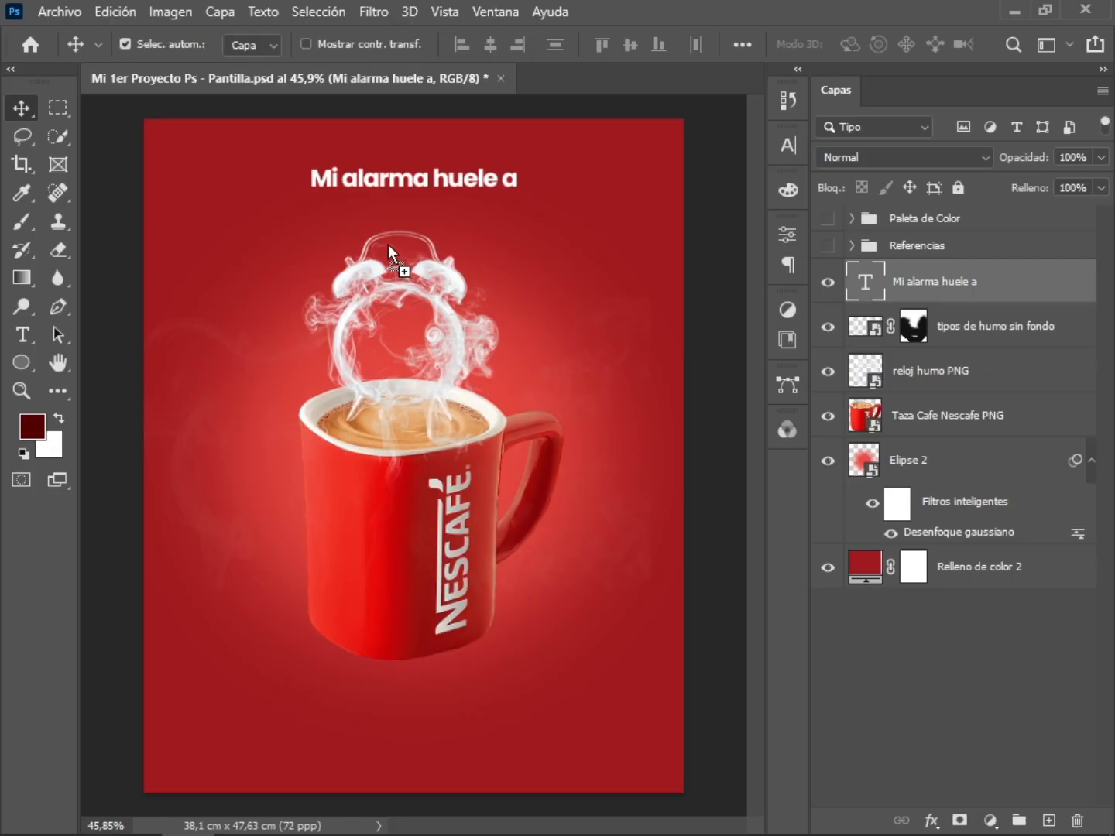
drag(387, 244, 386, 242)
drag(488, 482, 498, 261)
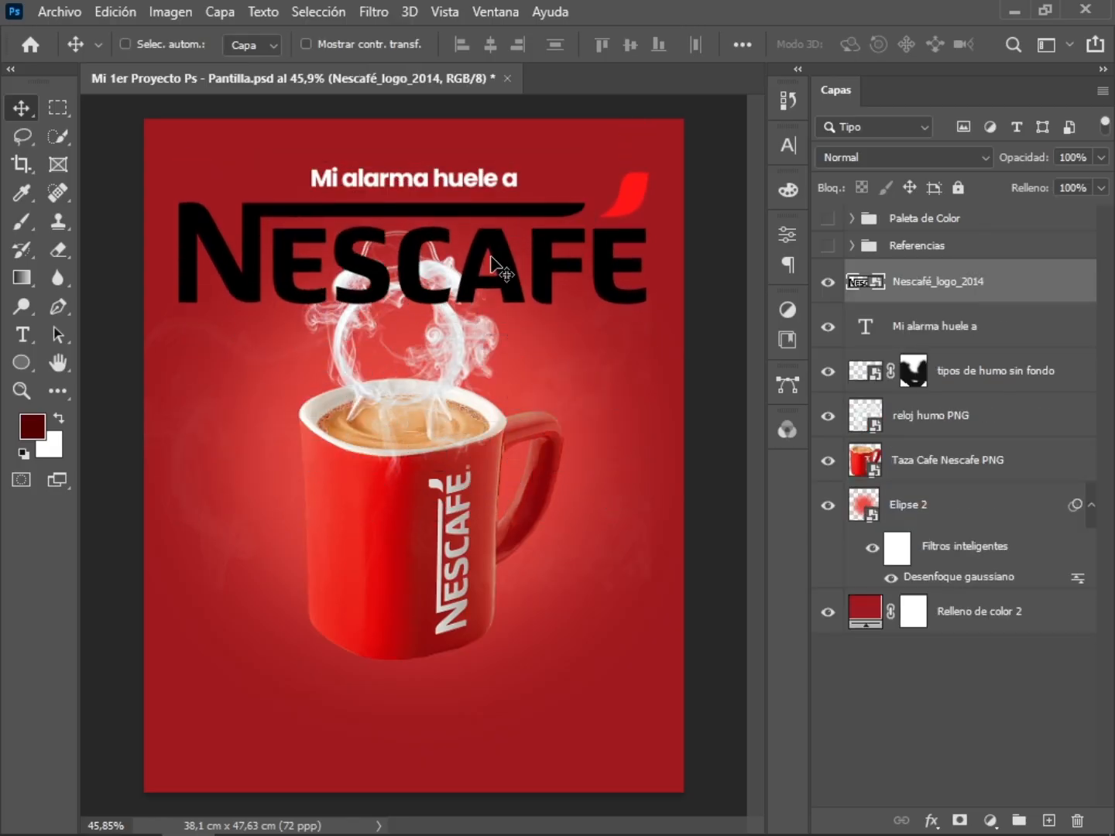
Scale the Nescafé logo down to slightly wider than the headline and fit it between the headline and the smoke clock
key(ctrl+t)
drag(650, 302, 477, 223)
key(Return)
key(ctrl+space)
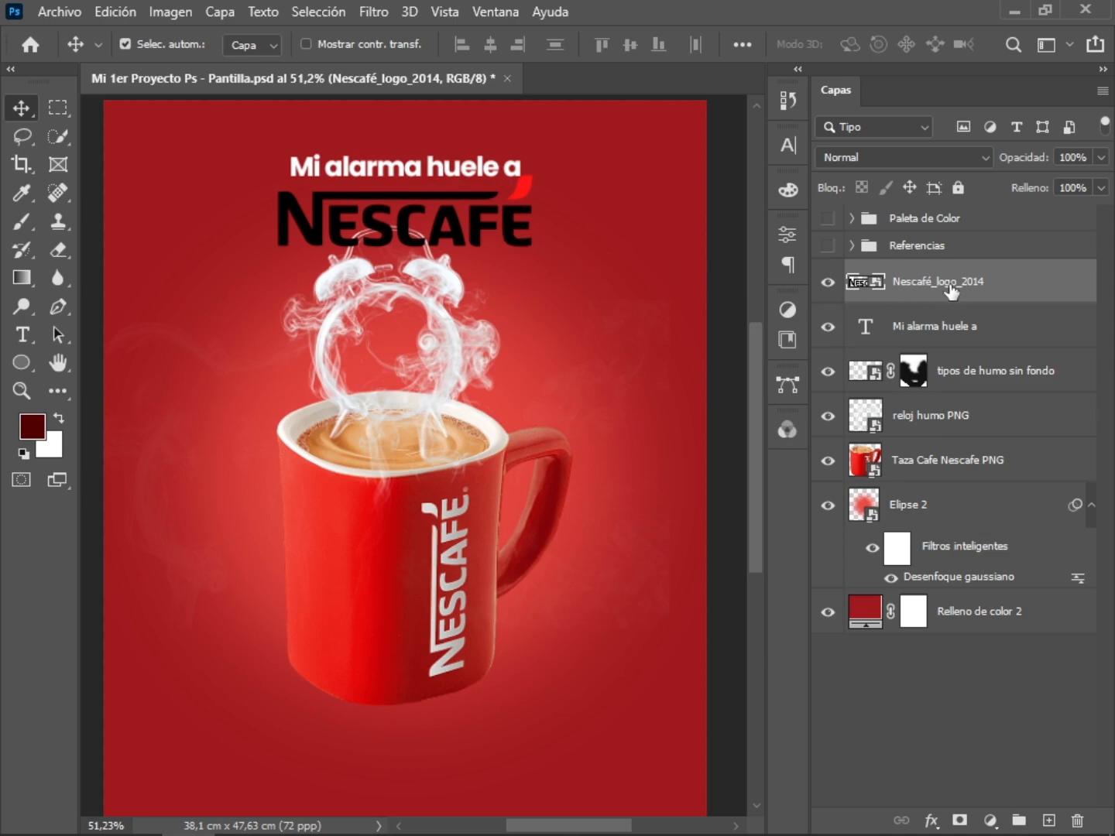
Add a Superposición de colores effect to the Nescafé logo layer and open its overlay colour for editing
click(934, 823)
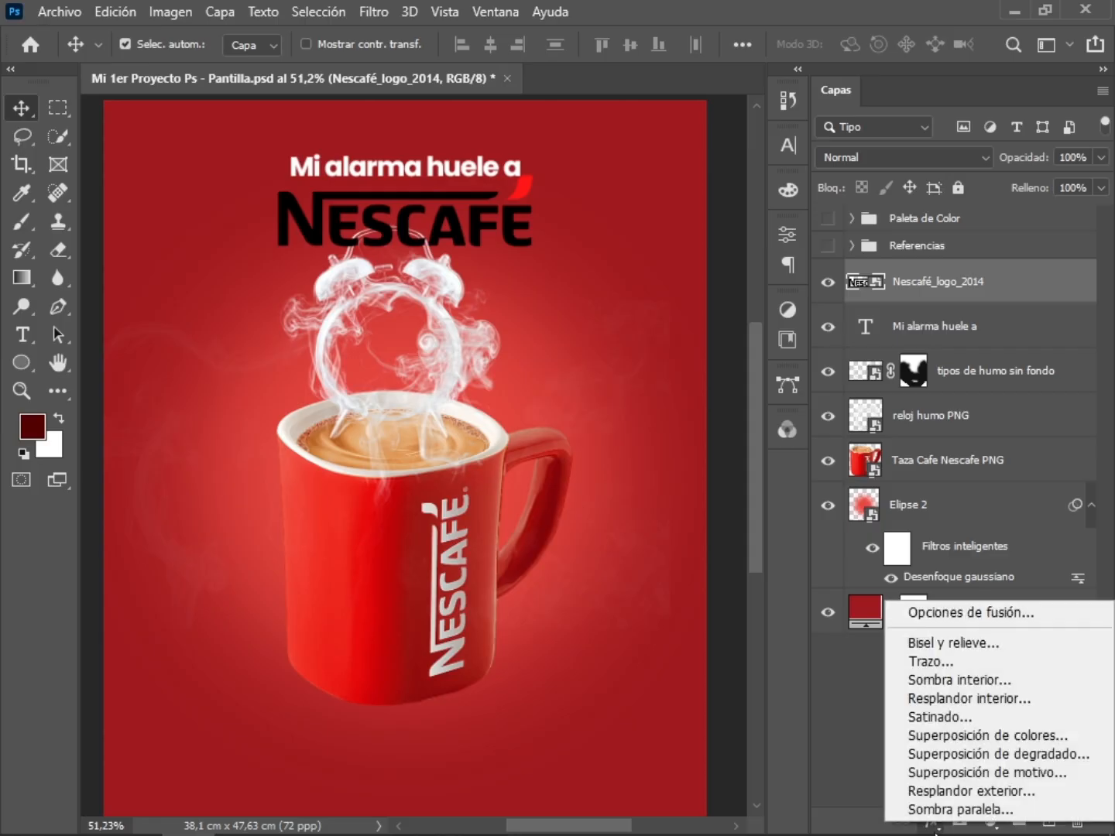
click(1000, 737)
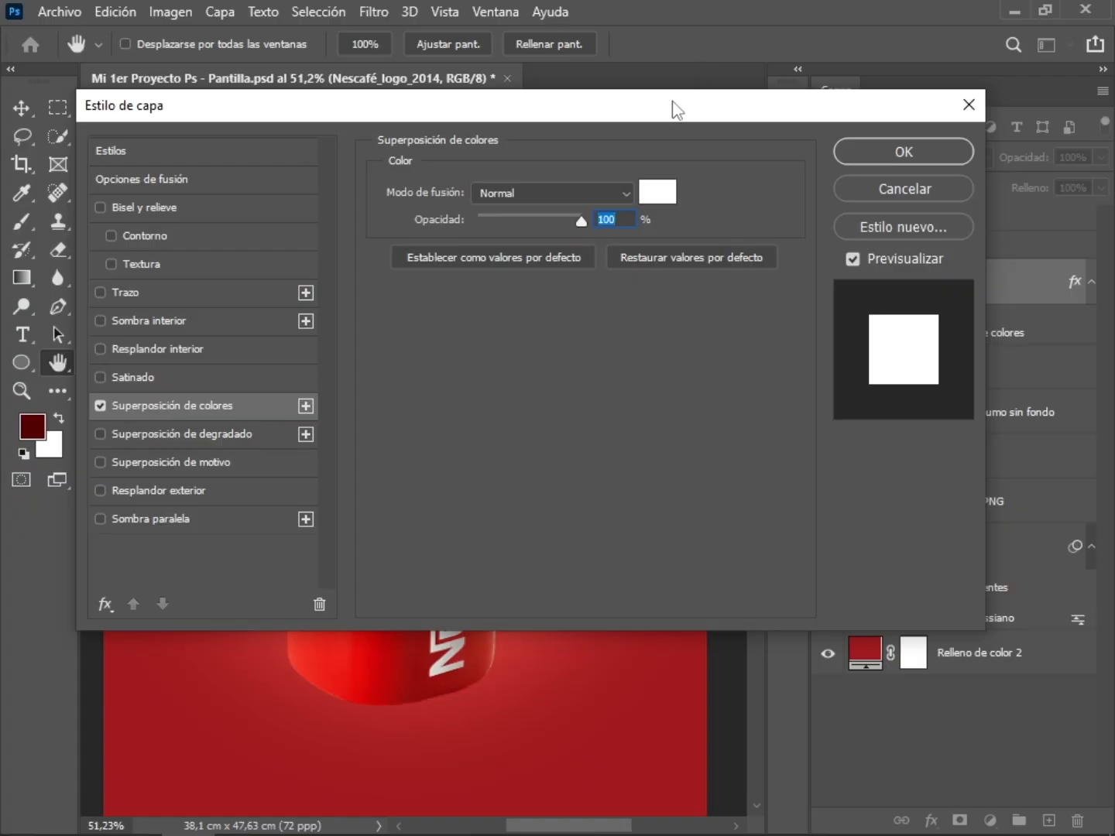
drag(672, 107, 1013, 60)
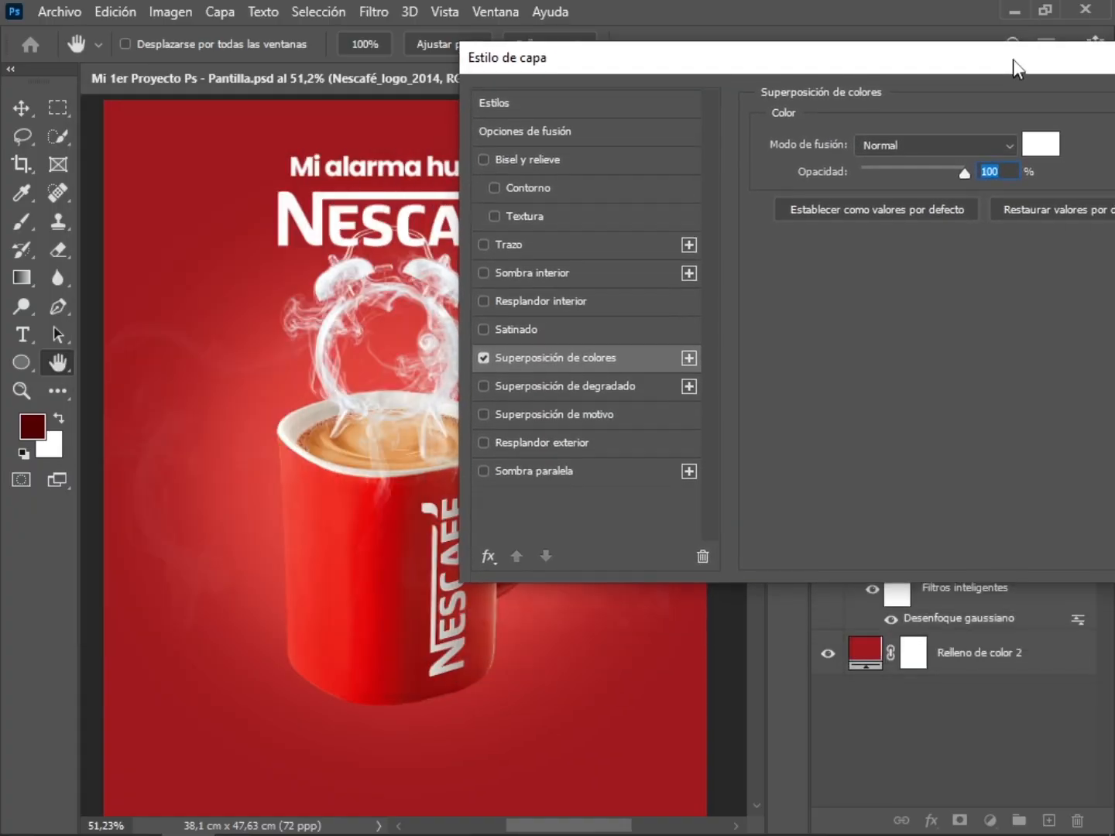
click(1041, 142)
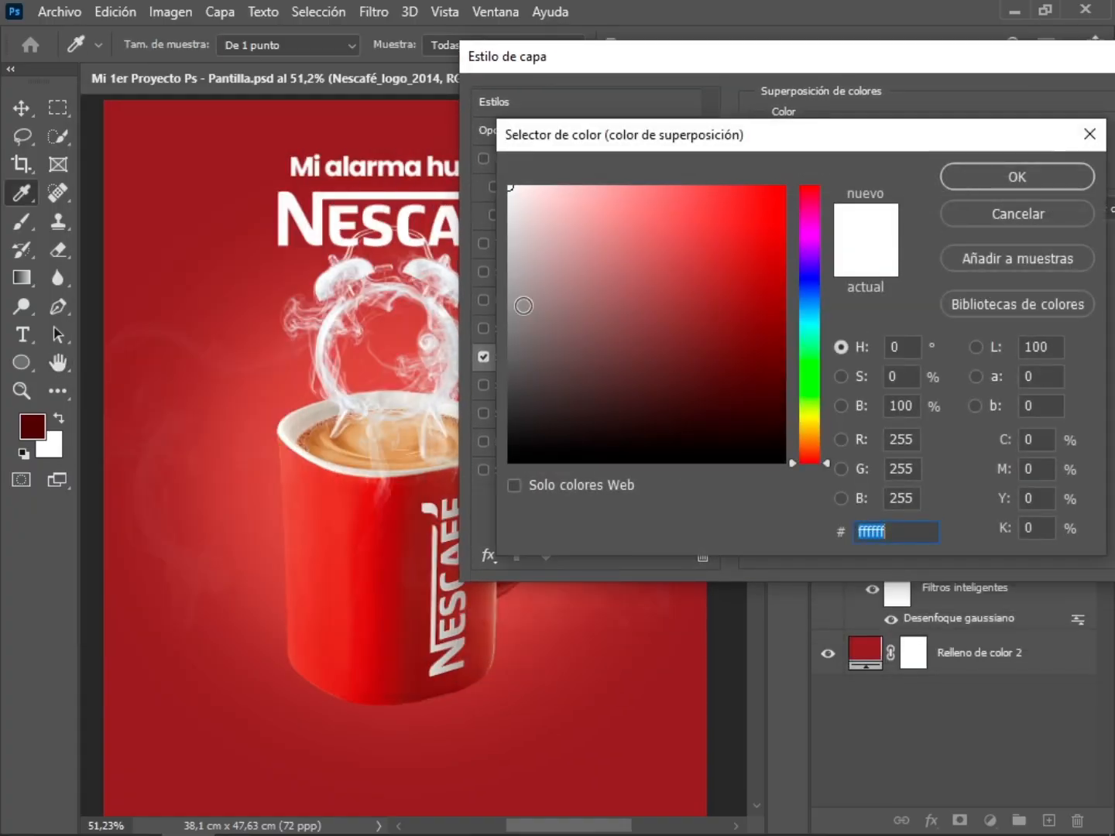
Try red ca1d1d, grey 6a6c76 and dark blue 0d26a6 as the logo's overlay colour
click(650, 308)
click(729, 371)
click(746, 243)
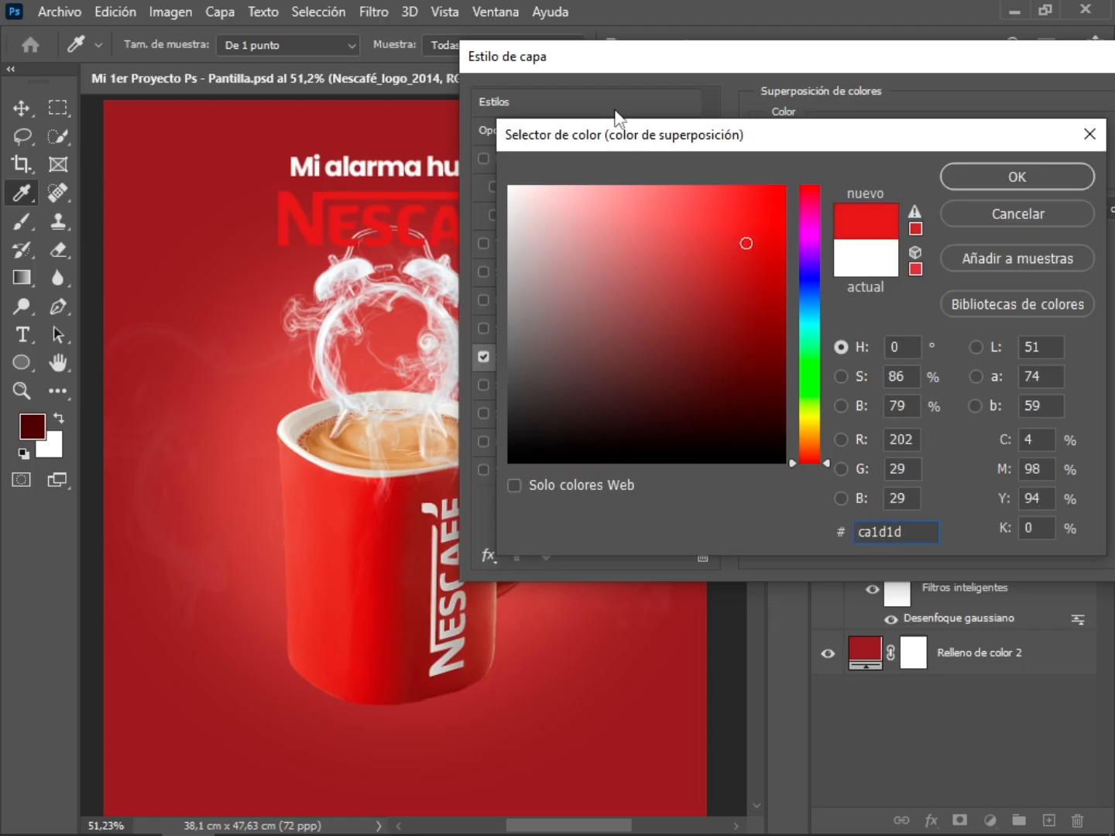
drag(498, 133, 549, 136)
click(588, 338)
click(858, 287)
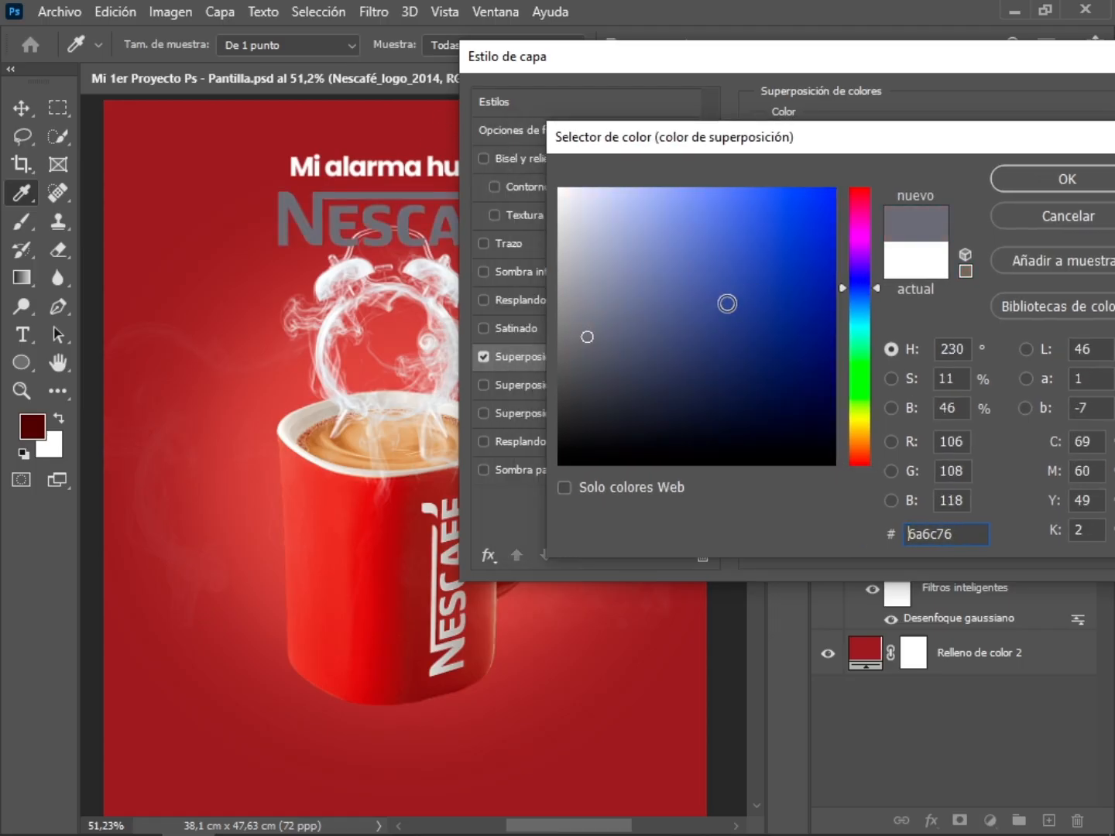
click(819, 281)
click(812, 284)
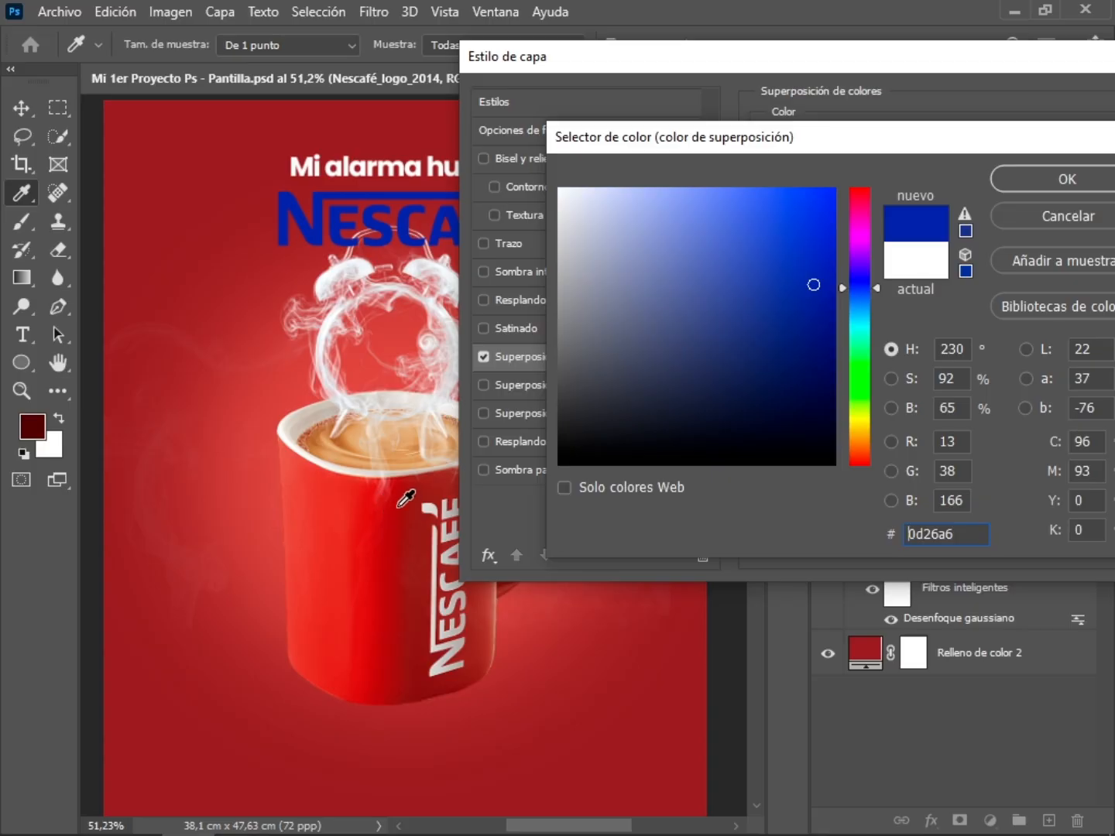
Try overlay colours for the logo sampled from the coffee, the poster background and the red cup
click(345, 447)
click(329, 451)
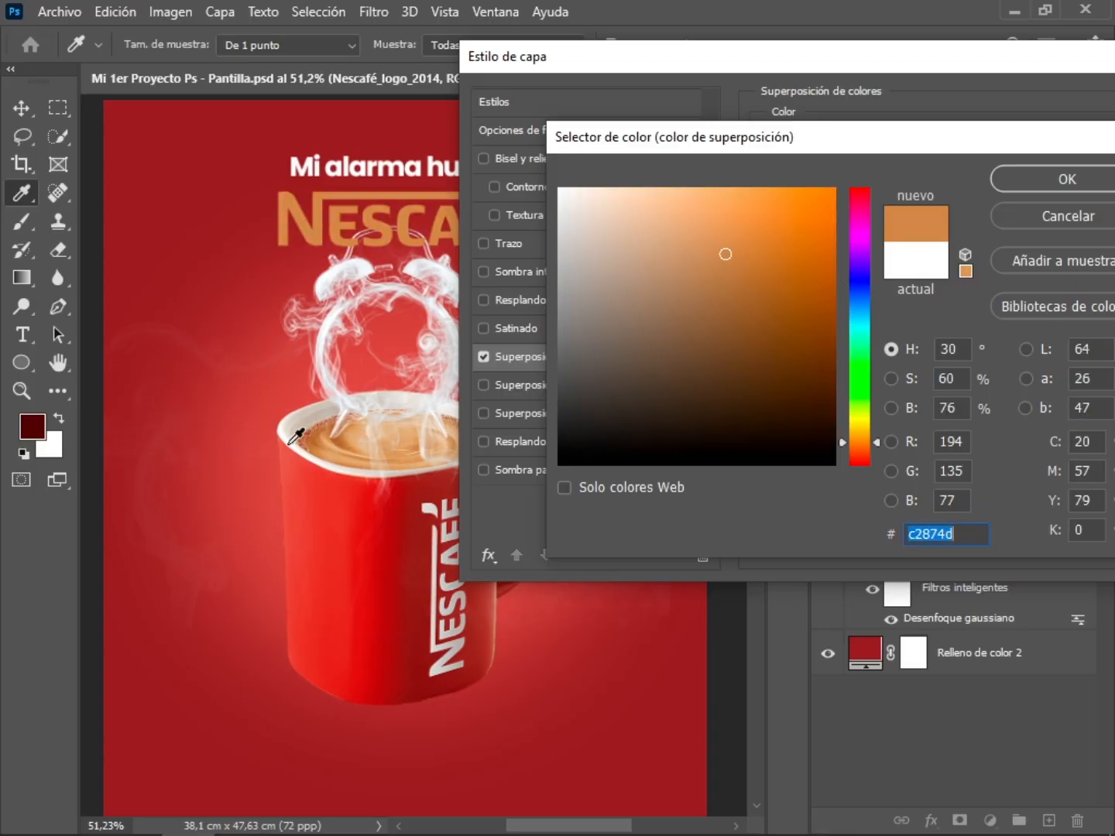
click(289, 443)
click(162, 354)
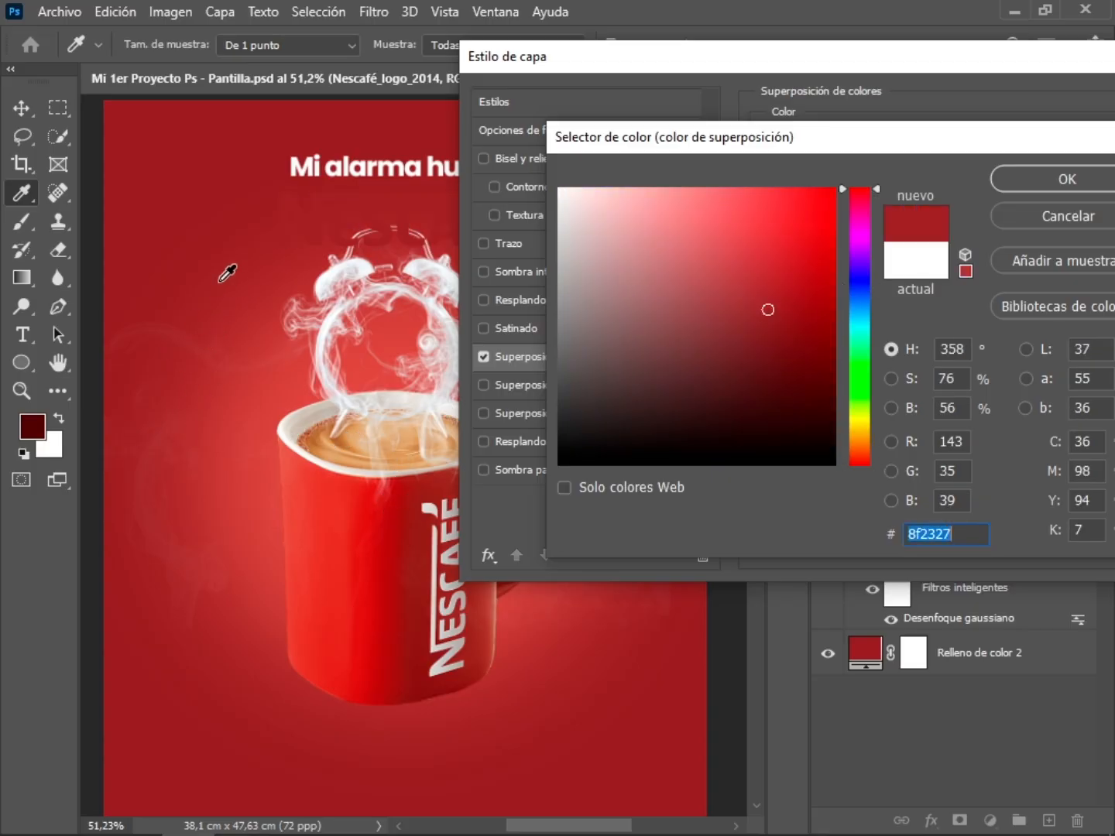
click(357, 481)
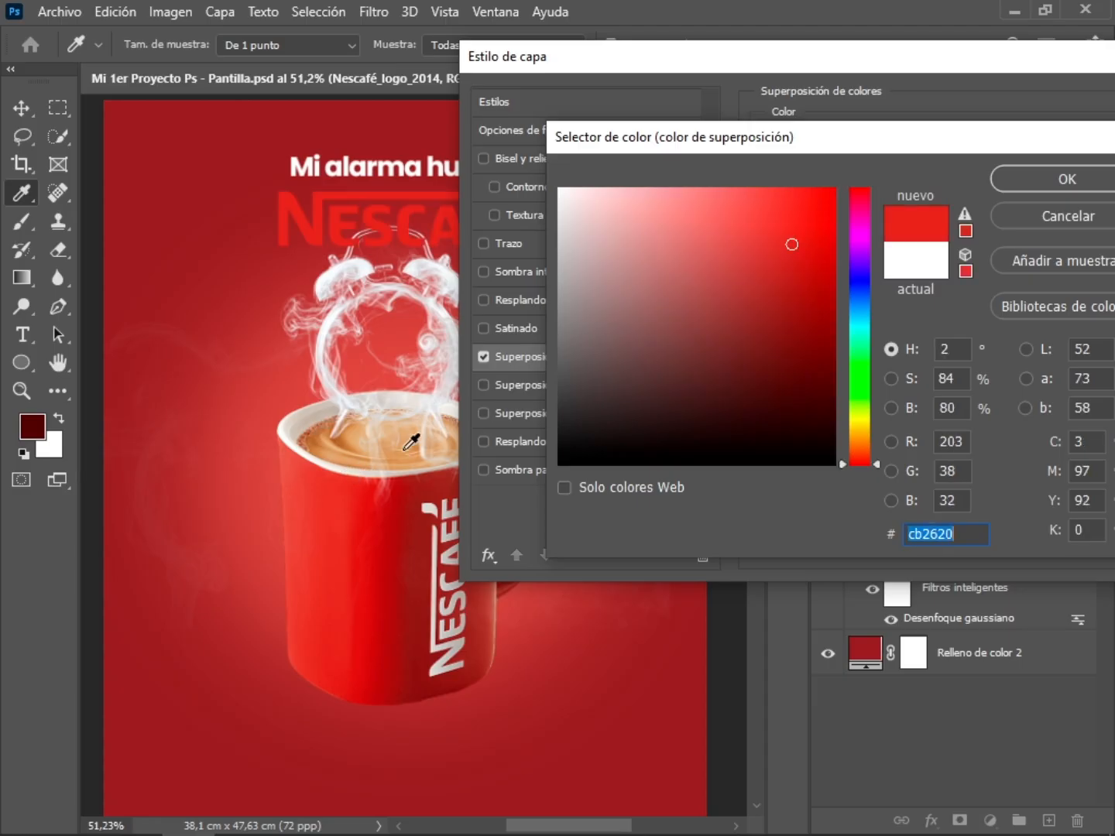
Set the logo's overlay colour to white ffffff and apply the layer style
drag(686, 294, 422, 69)
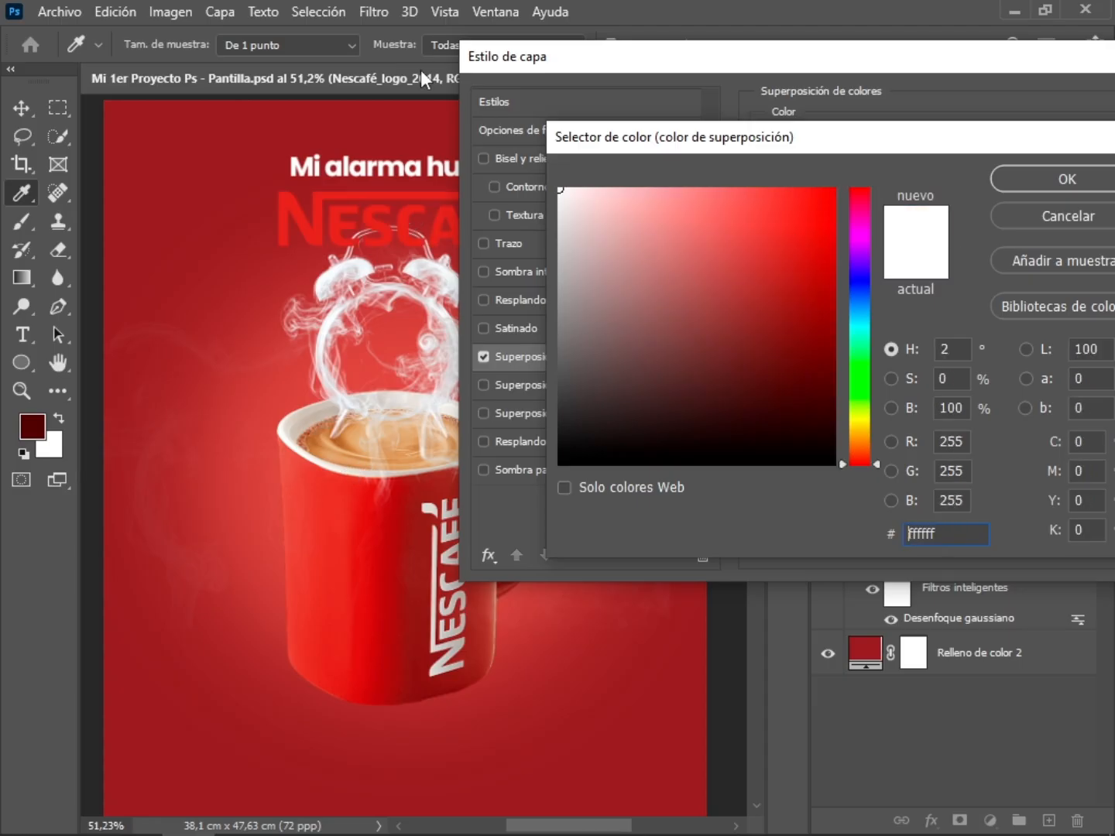
click(1066, 172)
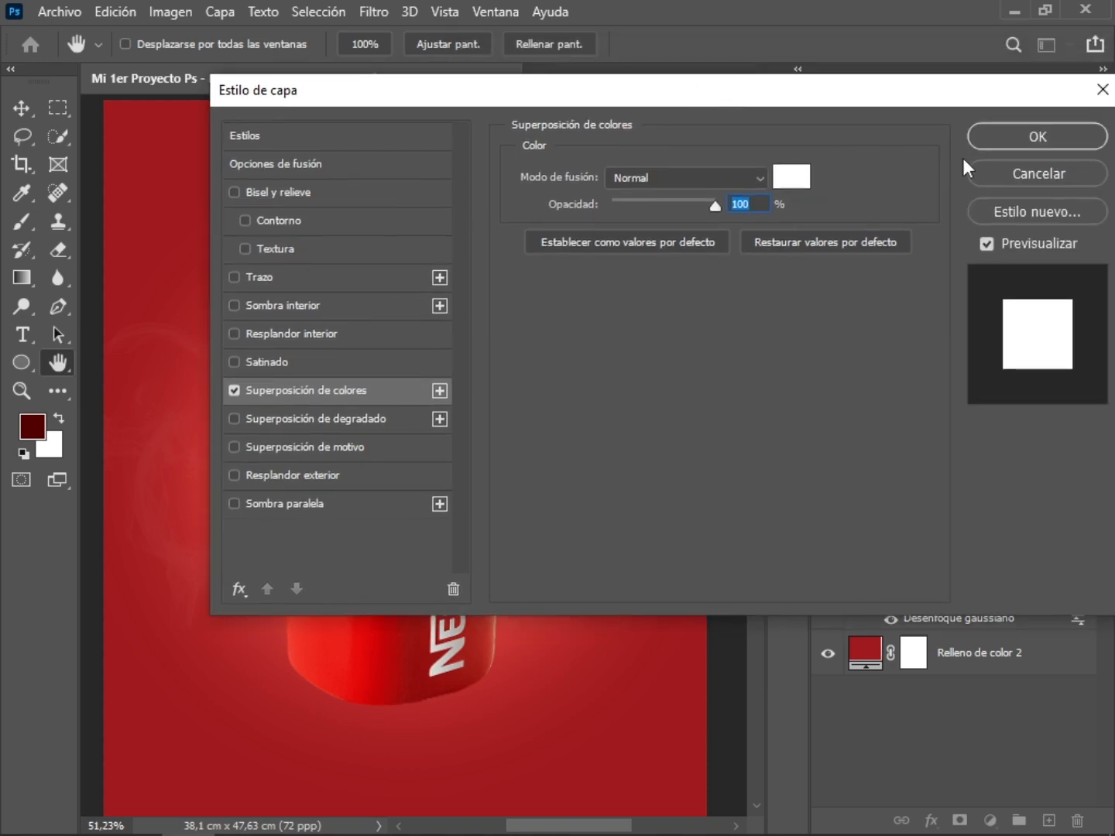
click(1022, 137)
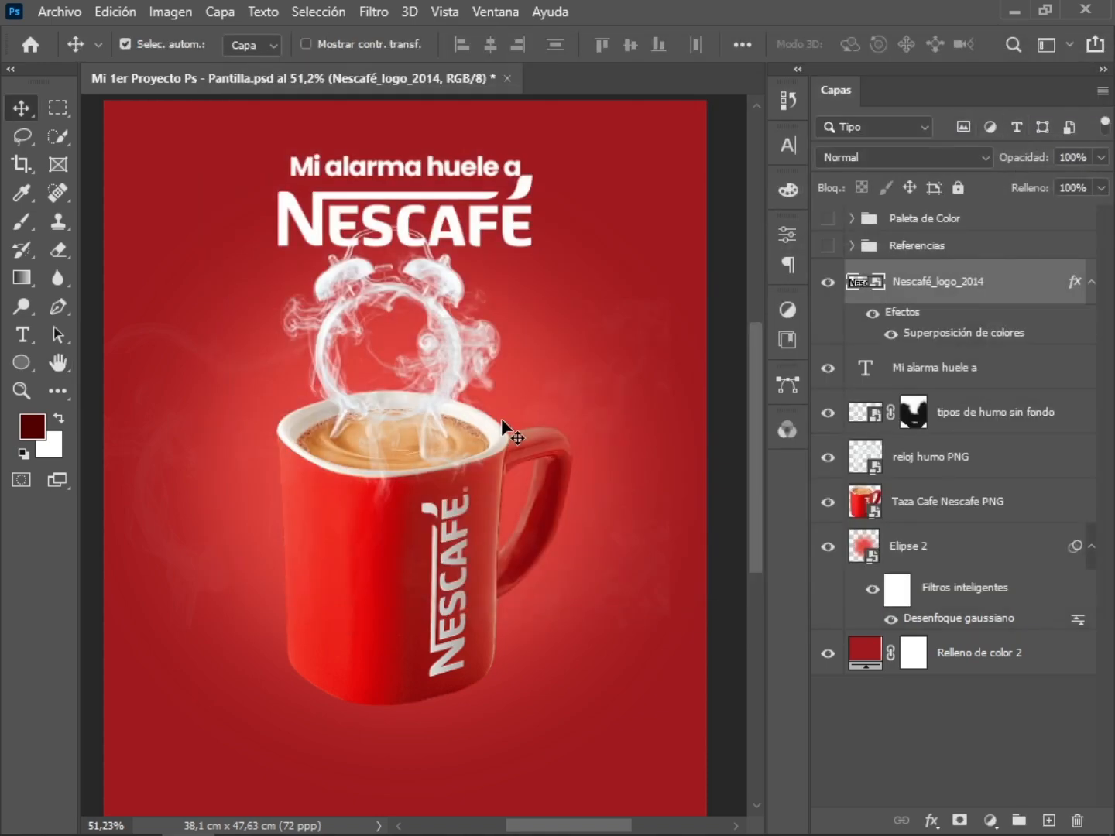
Group the Elipse 2 and Relleno de color 2 layers and toggle the group's visibility to check its contents
scroll(501, 418, down, 2)
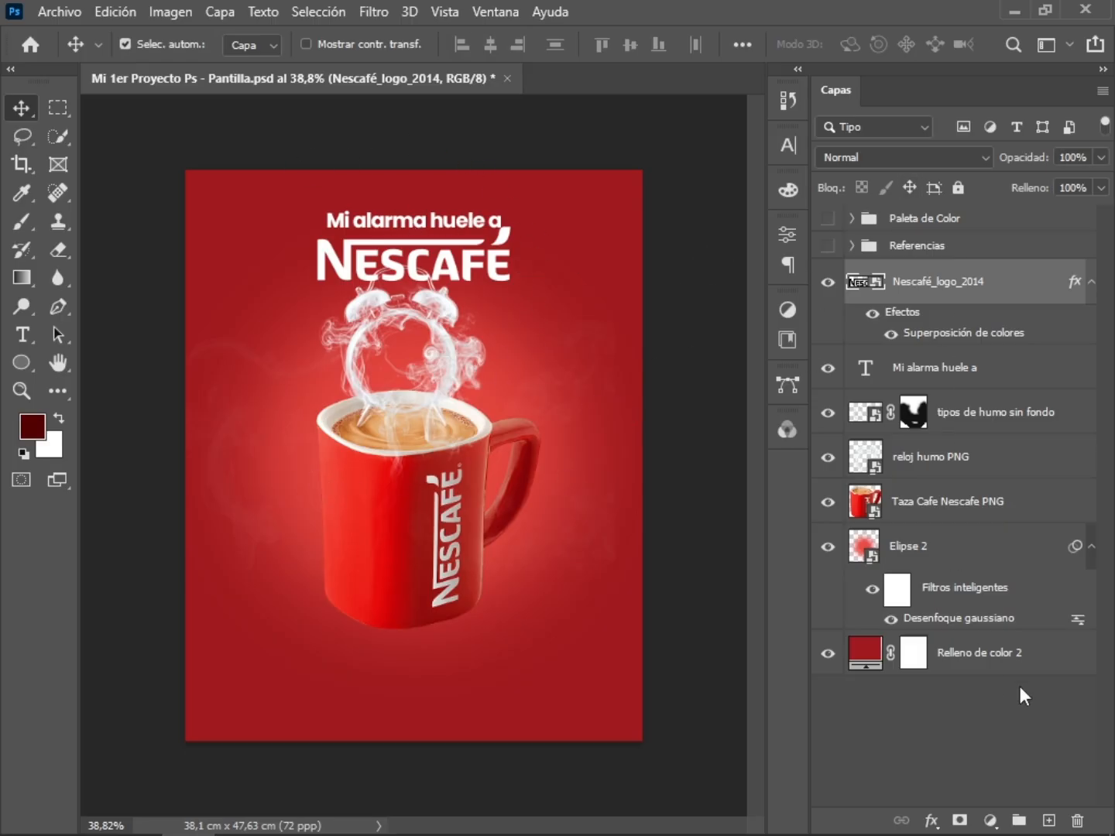
click(944, 561)
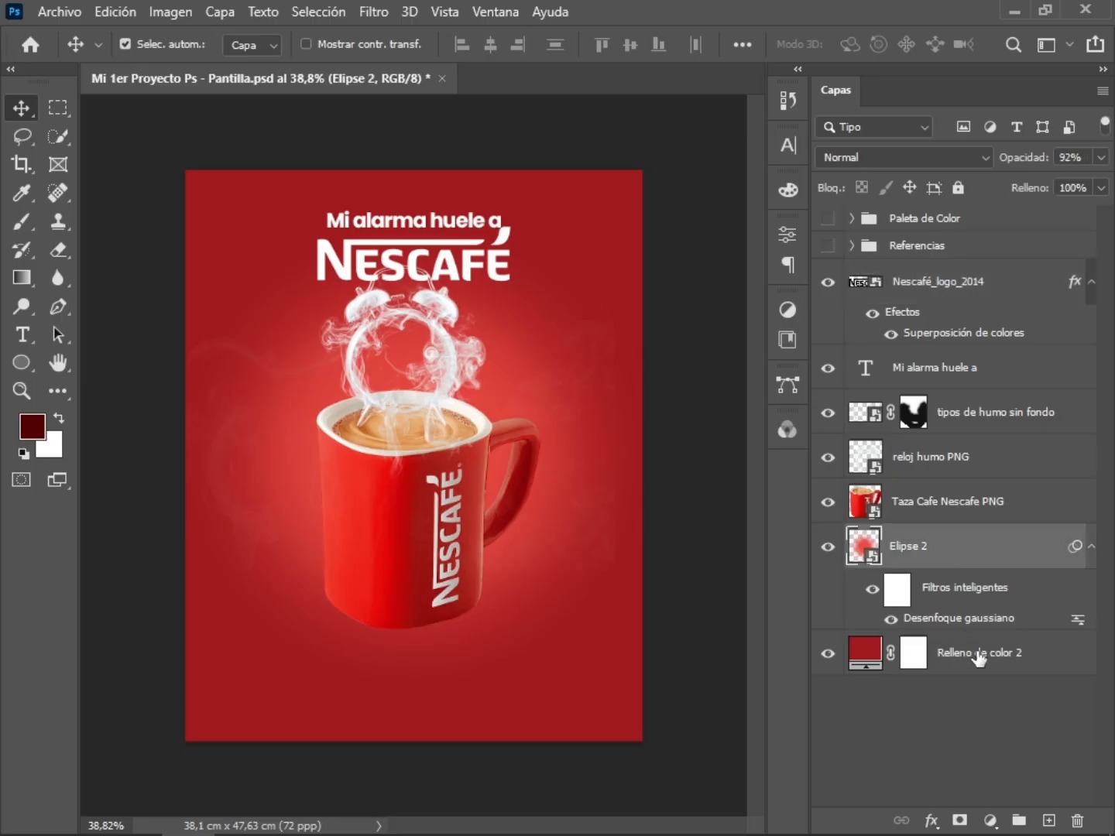
click(979, 659)
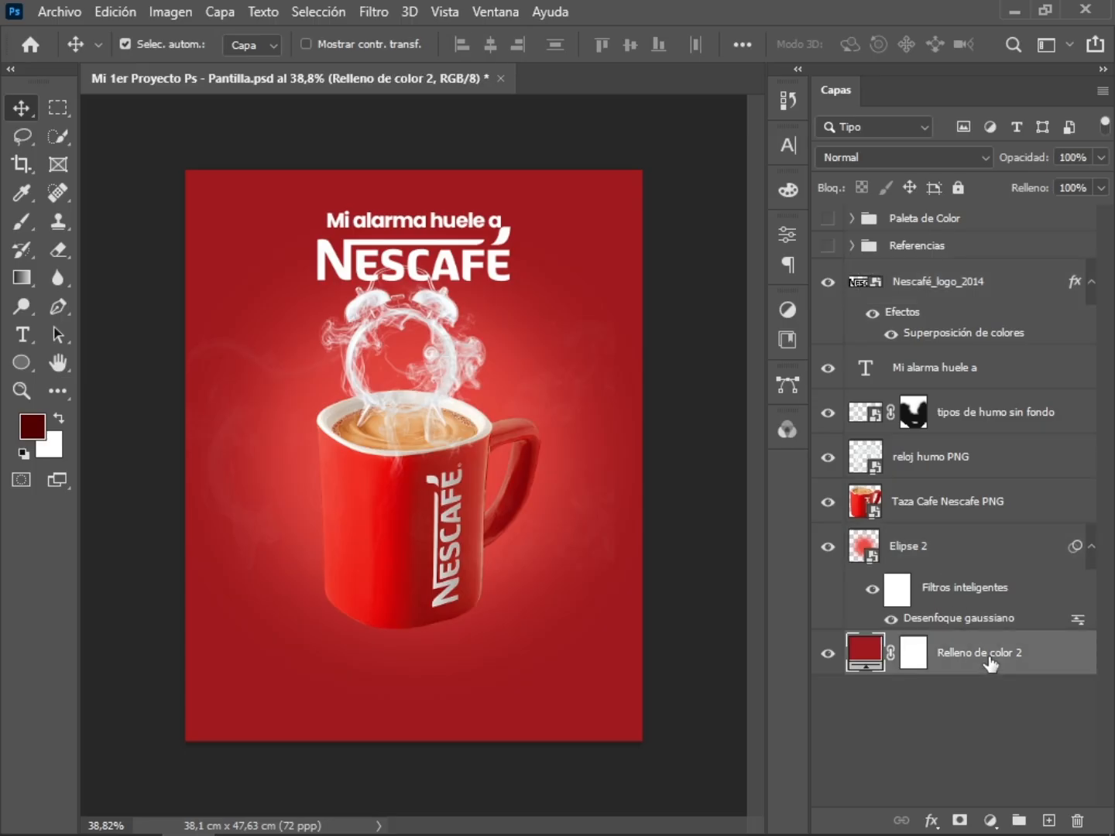
ctrl+click(977, 553)
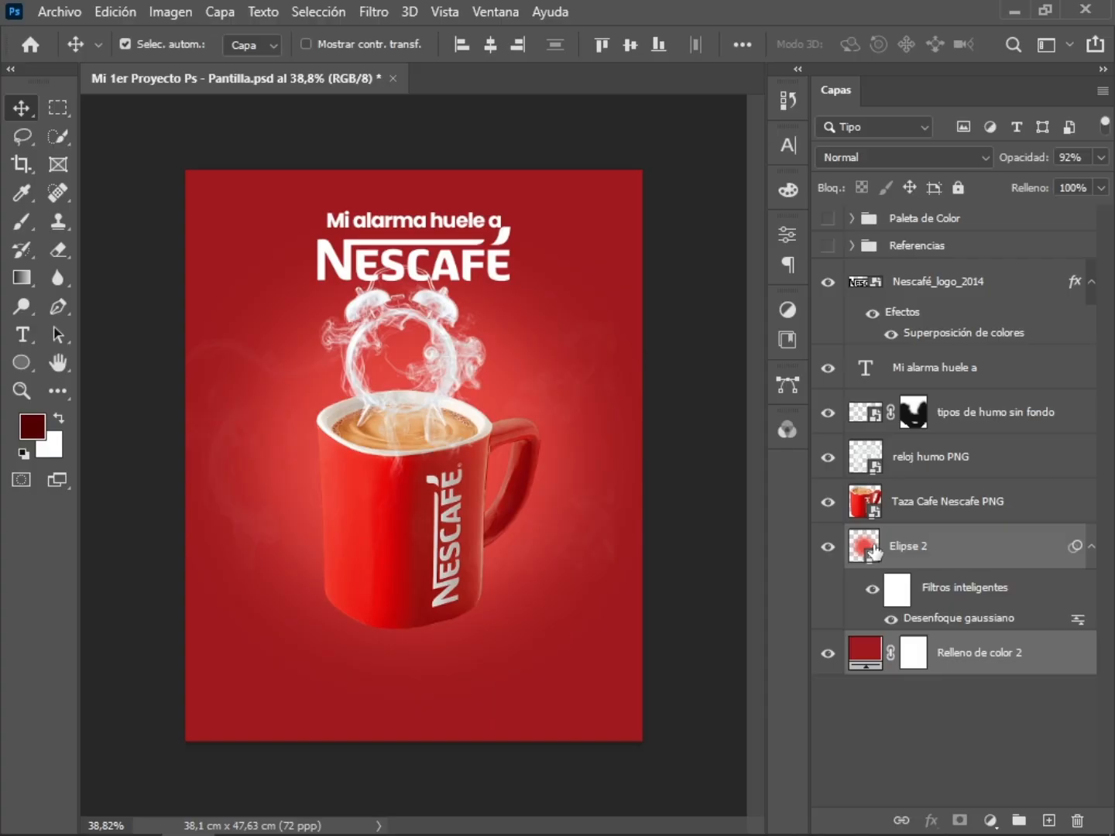
key(ctrl)
key(ctrl+g)
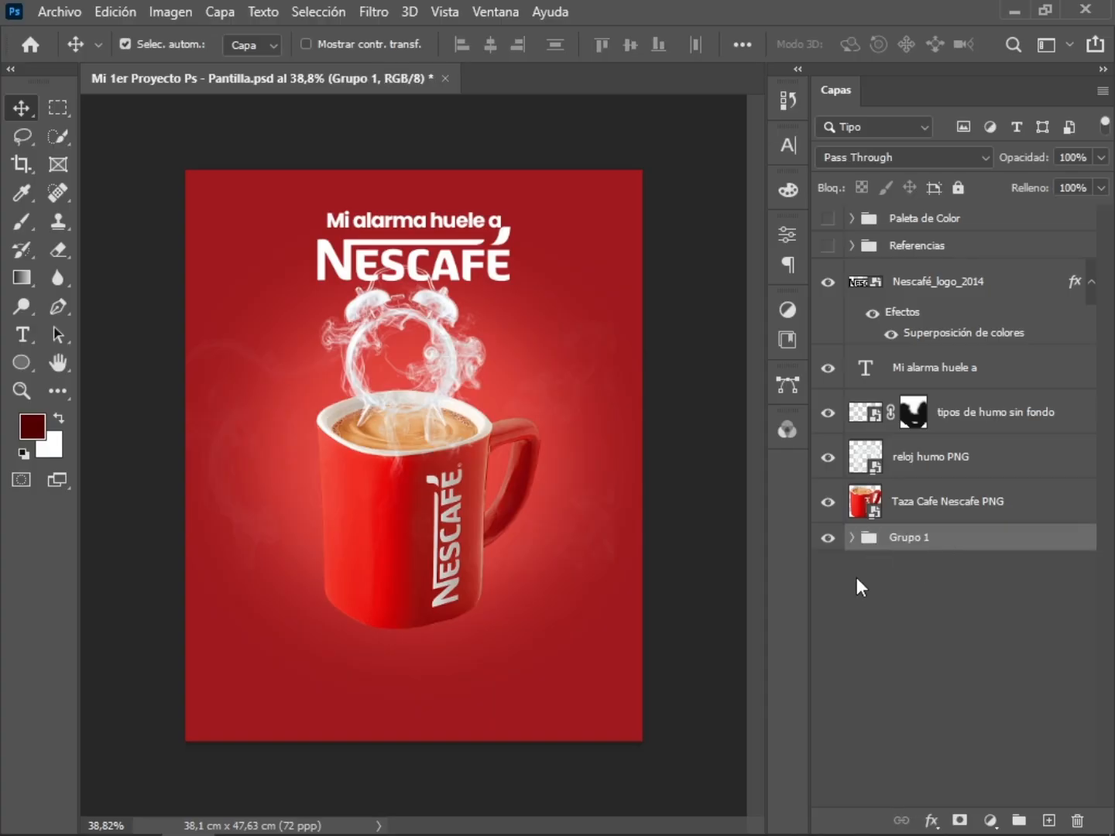
click(828, 539)
click(828, 540)
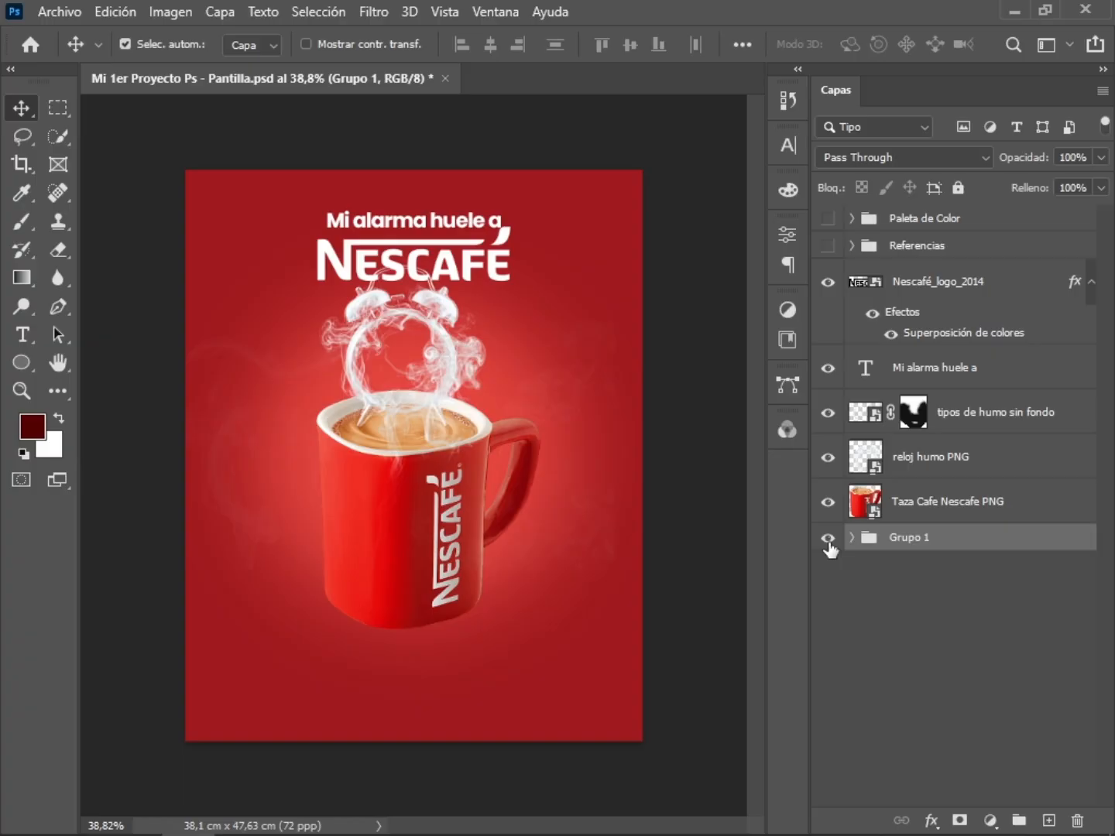
Rename the background group "Fondo" and toggle its visibility off and on
double_click(907, 538)
text(Fondo)
key(Return)
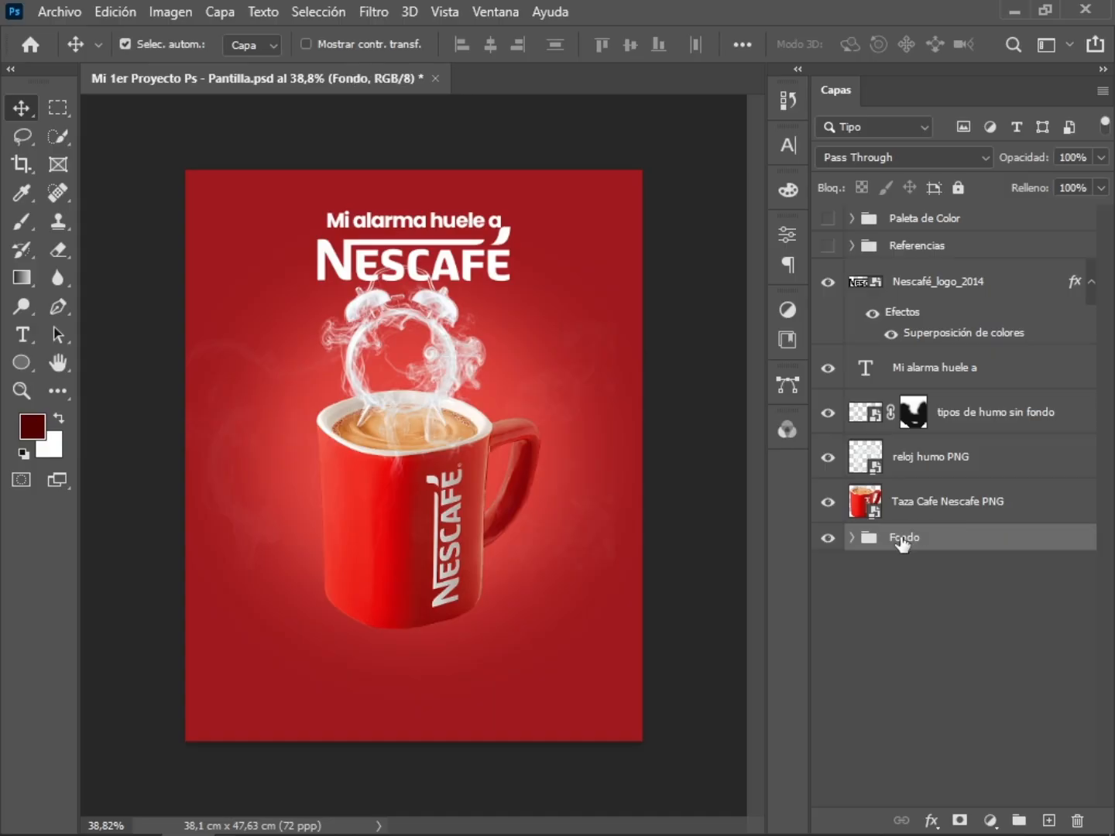
click(828, 539)
click(827, 539)
Group the reloj humo PNG and tipos de humo sin fondo layers and name the group "Efecto Humo"
click(937, 466)
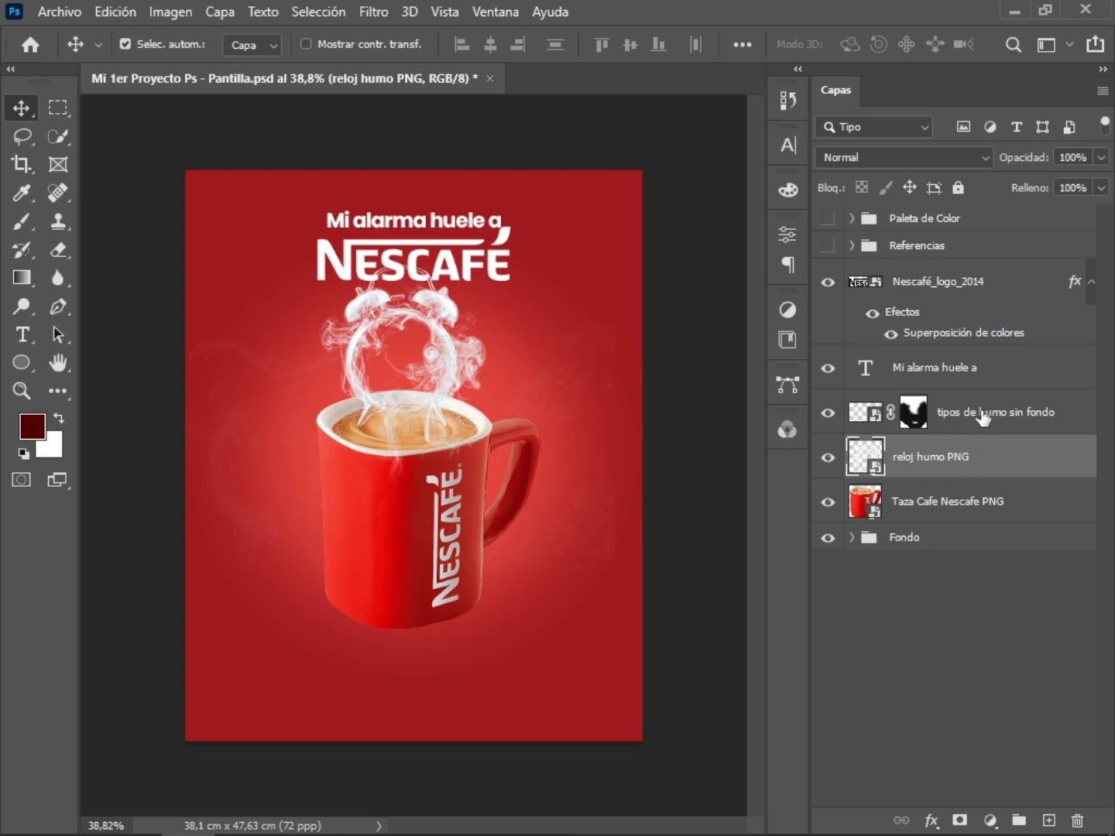
shift+click(984, 419)
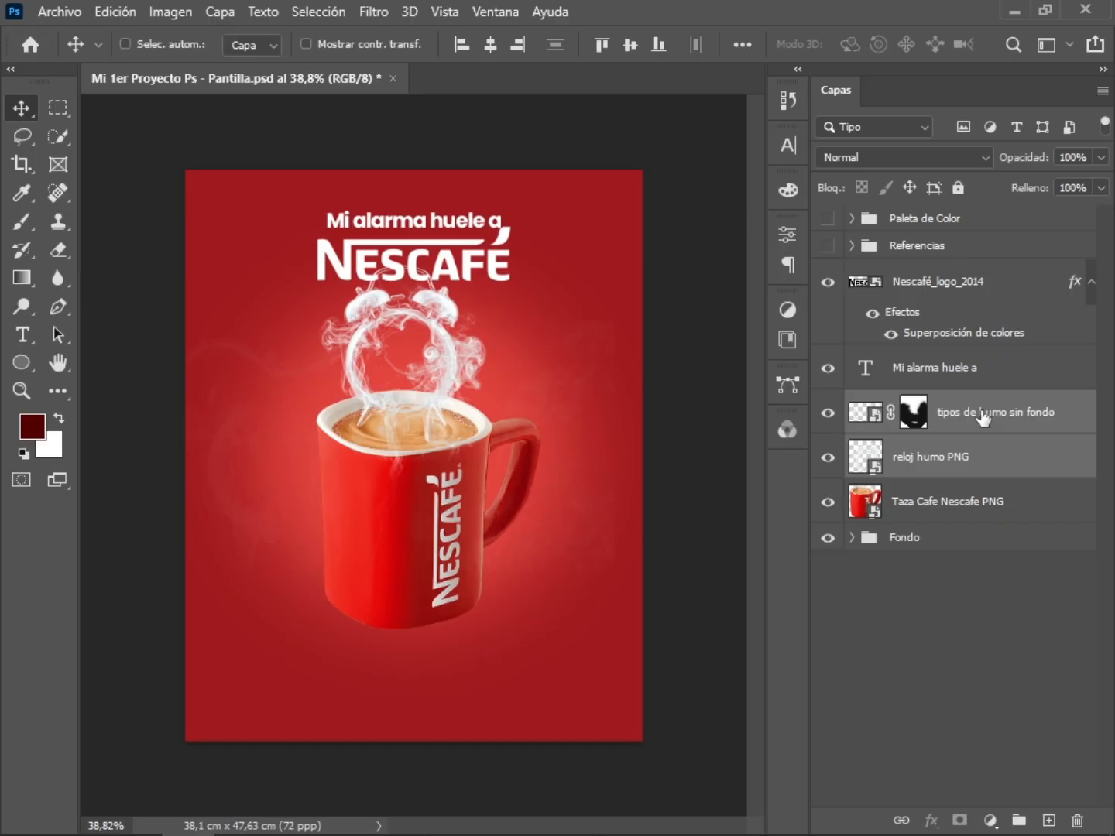
key(ctrl+g)
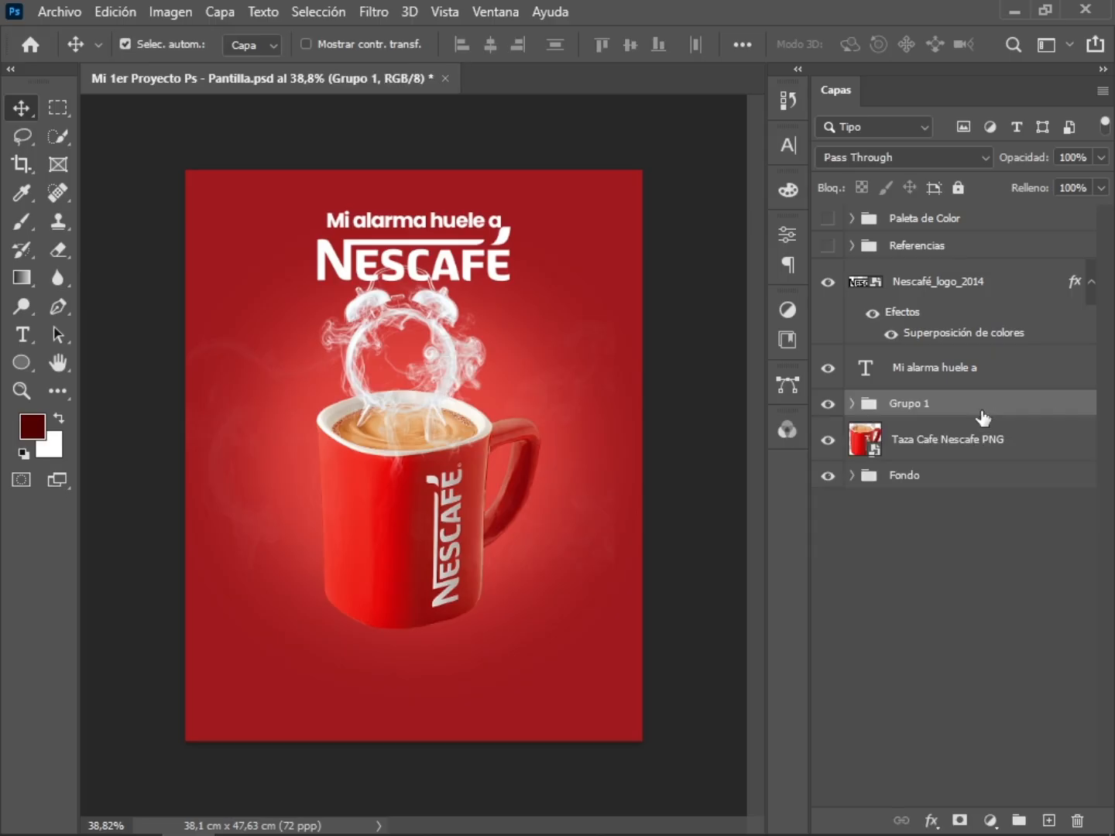
double_click(906, 403)
text(Efecto Humo)
key(Return)
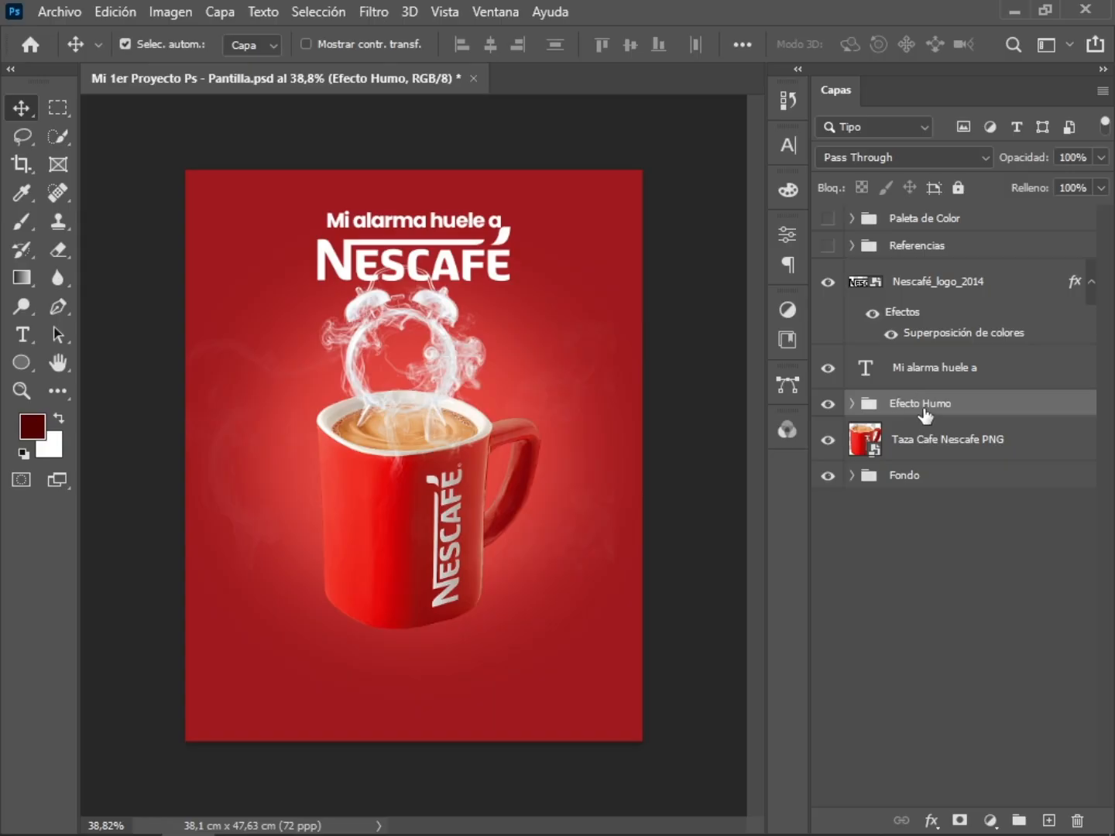
mouse_move(923, 416)
mouse_down()
mouse_move(929, 379)
mouse_move(918, 404)
mouse_up()
Group the "Mi alarma huele a" and Nescafé_logo_2014 layers and name the group "Texto"
click(935, 373)
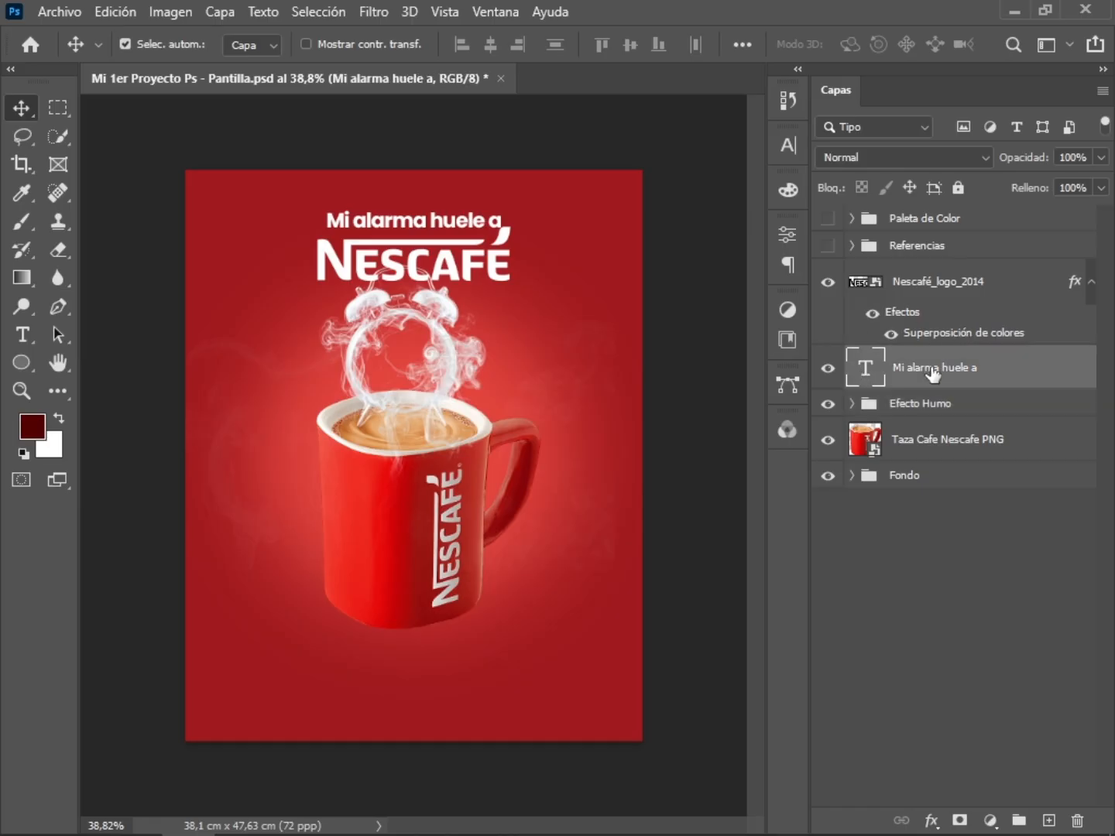
shift+click(964, 281)
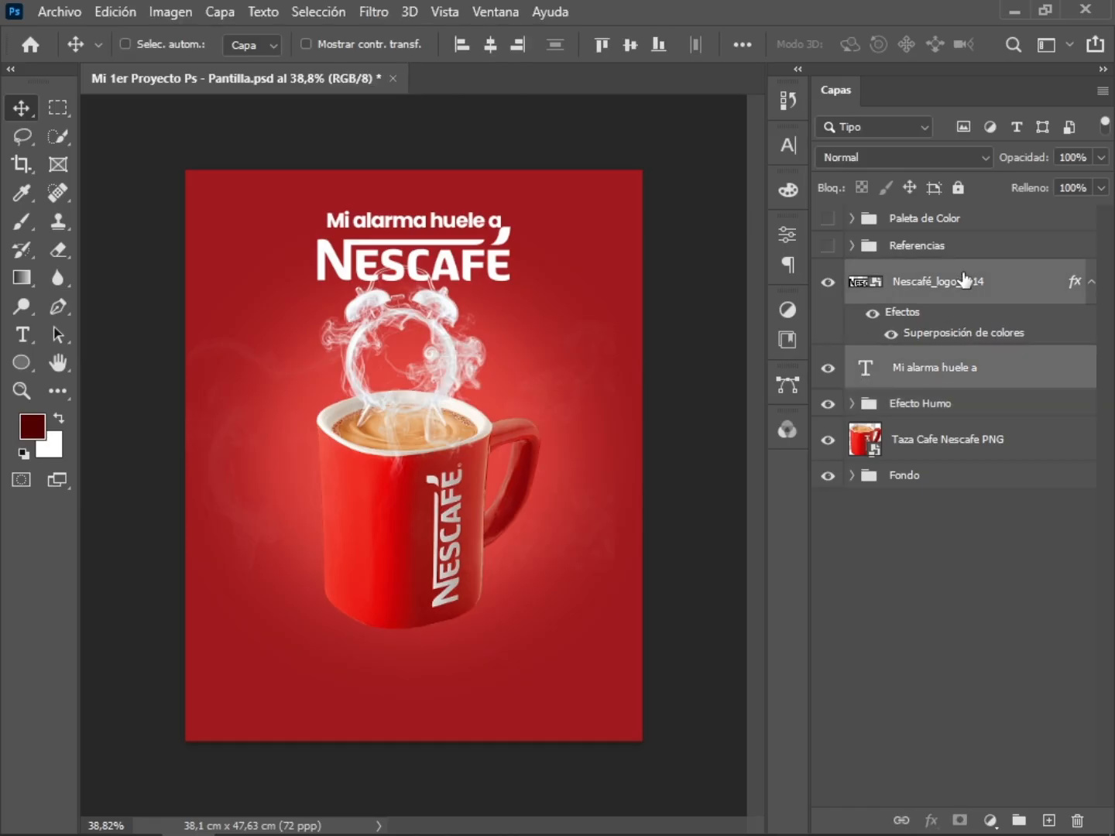
key(ctrl+g)
double_click(923, 276)
text(Te)
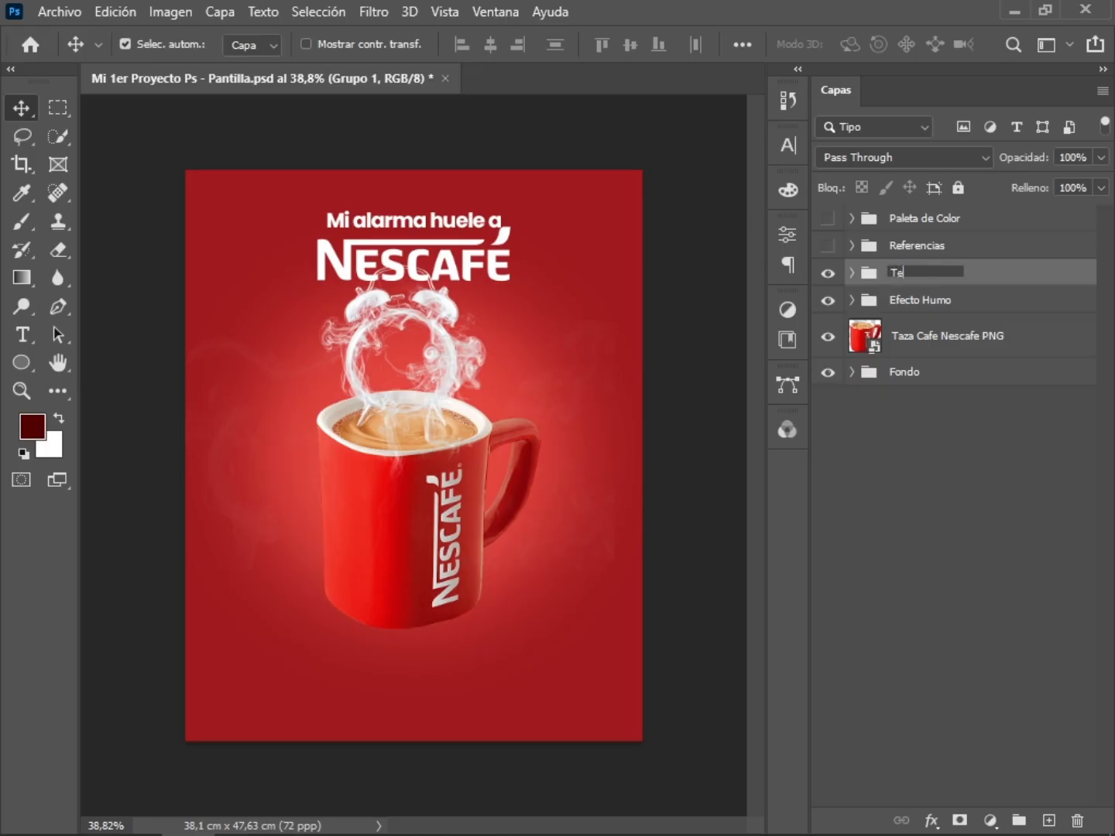
text(xto)
key(Return)
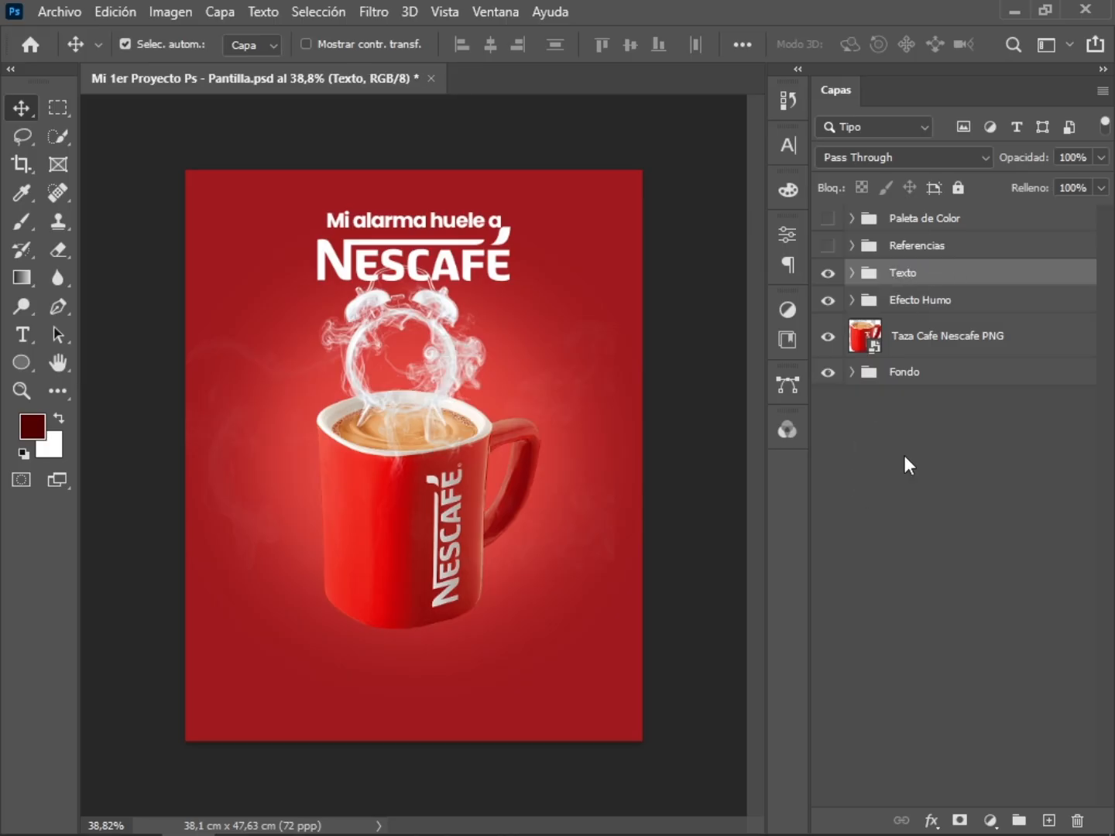
Put the Taza Cafe Nescafe PNG layer in its own group named "Producto"
click(929, 335)
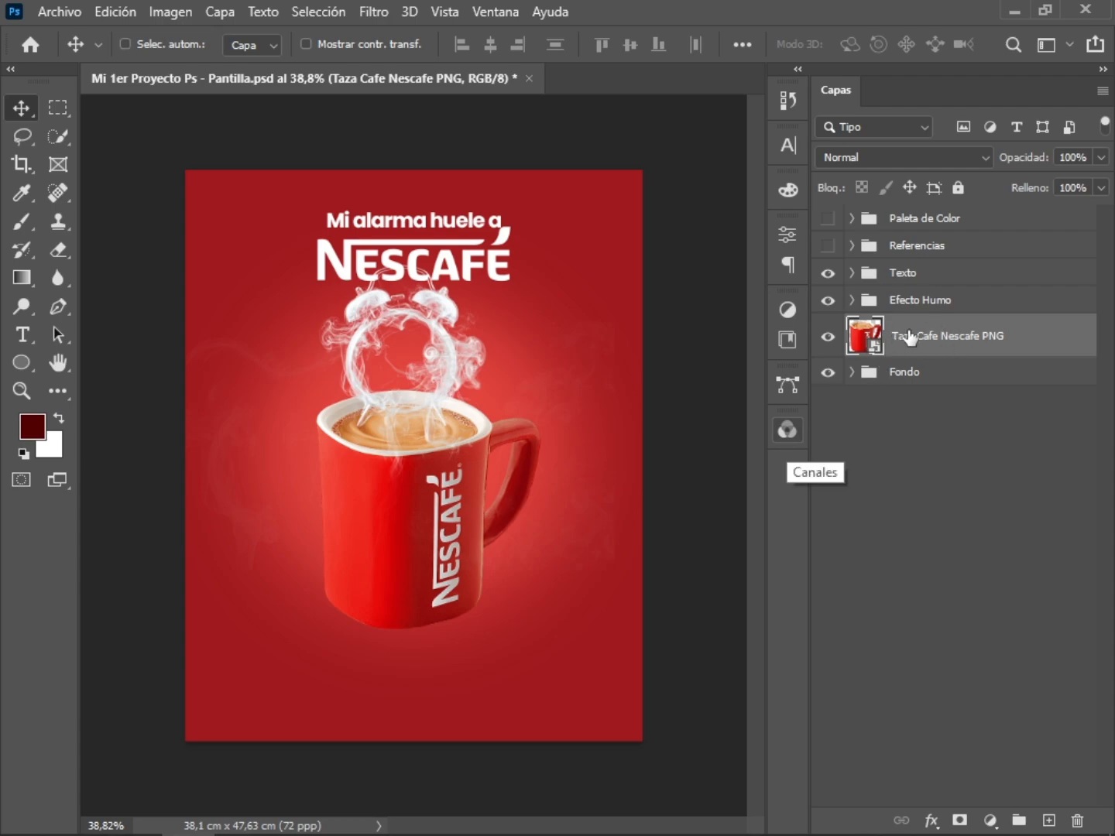
key(ctrl+g)
double_click(914, 327)
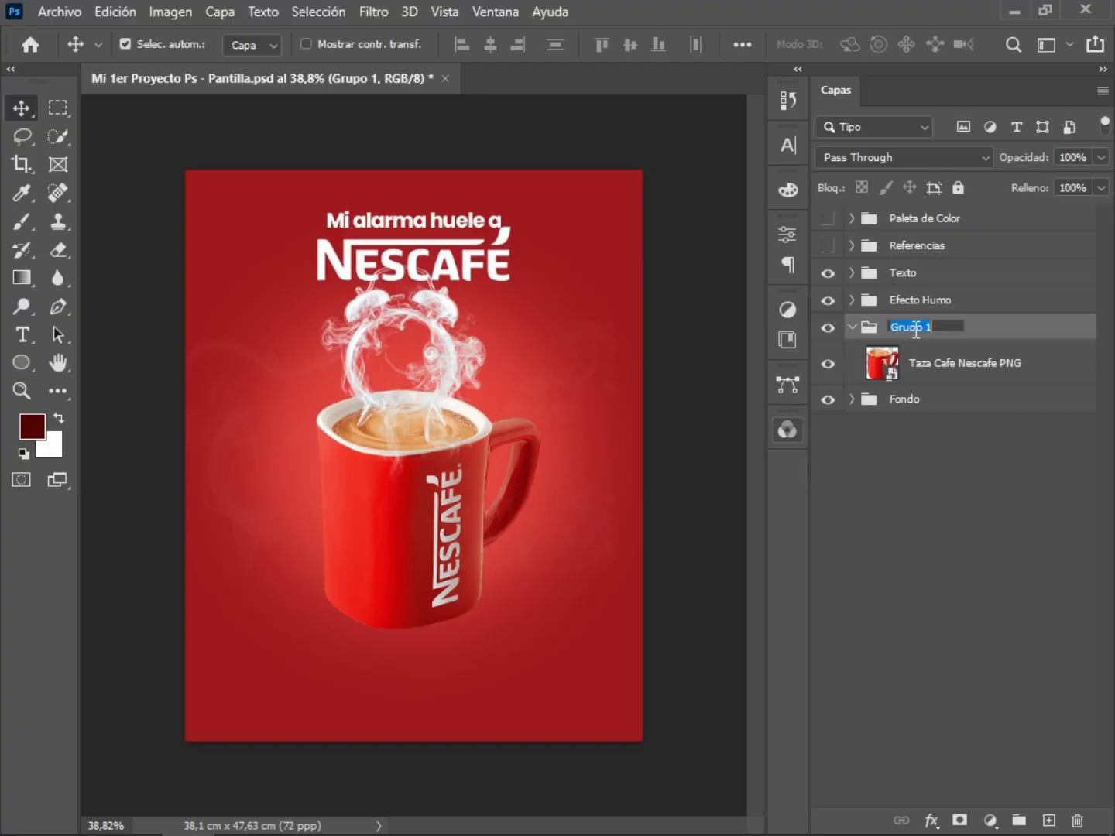
text(Producto)
key(Return)
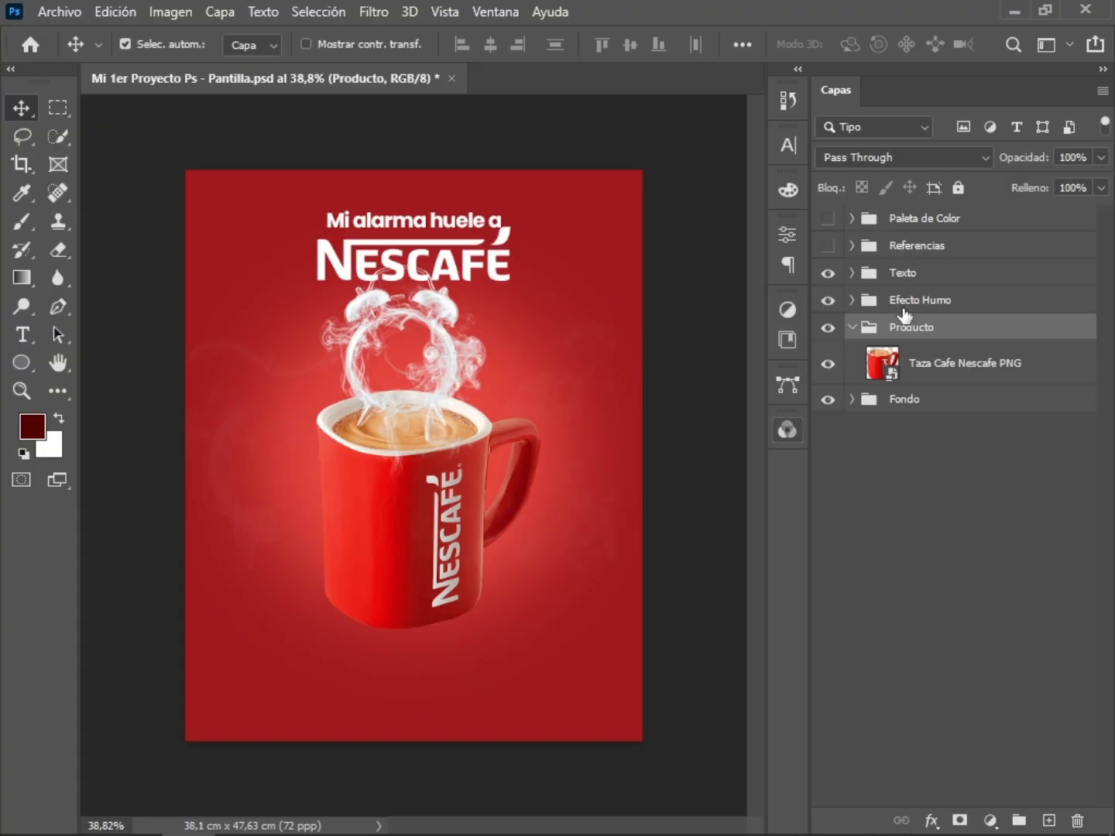
Create a new layer named "Sombra Proyectada" above the Taza Cafe Nescafe PNG layer in the Producto group
click(925, 366)
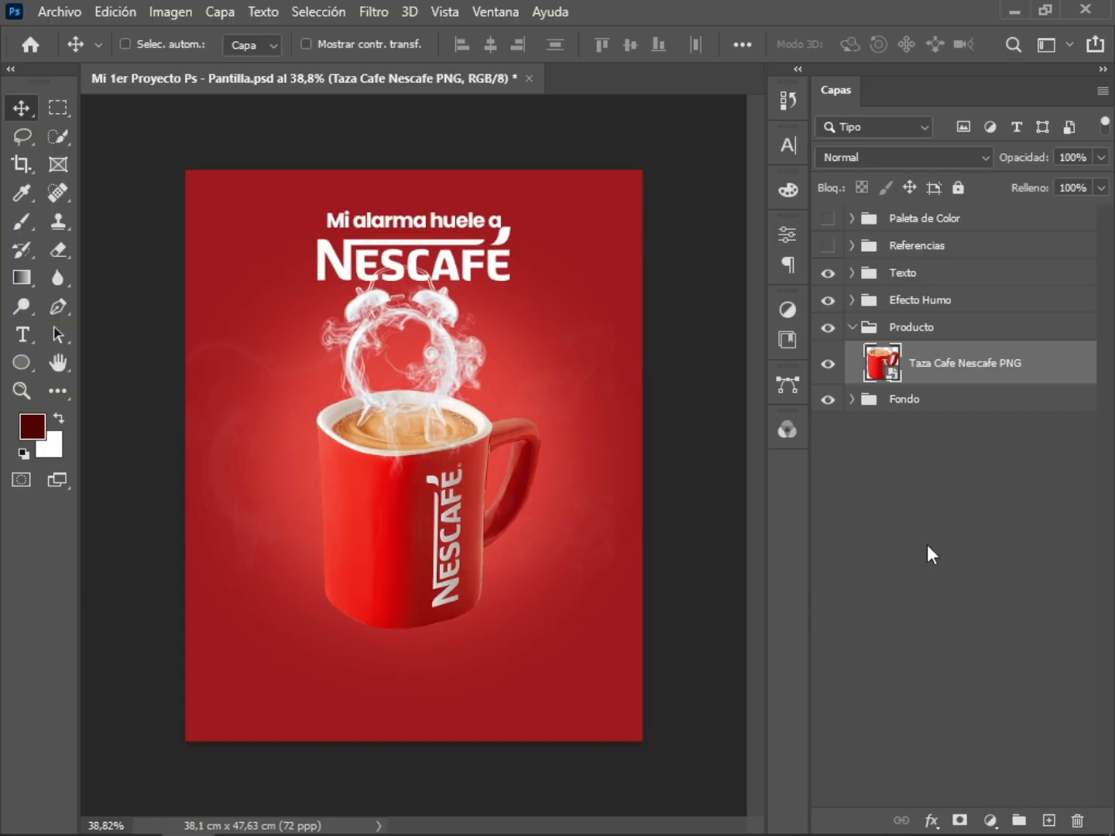
key(ctrl+shift+n)
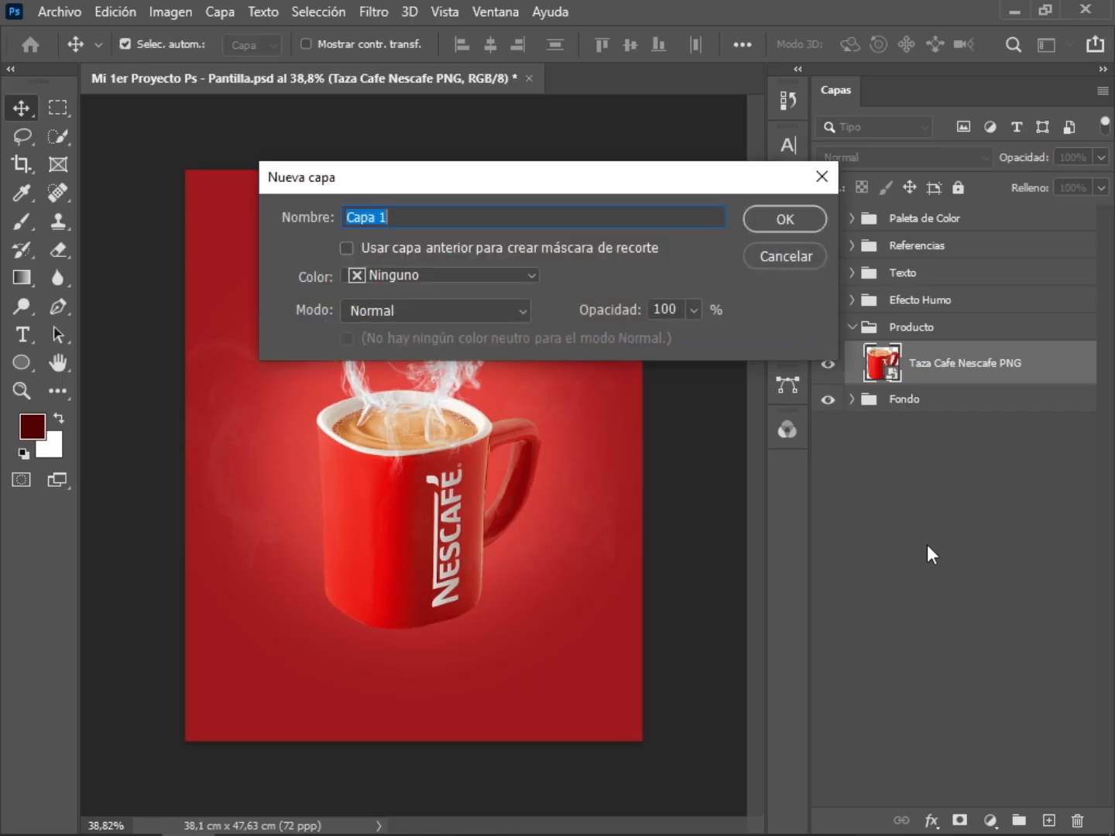
text(Sombra Proyectada)
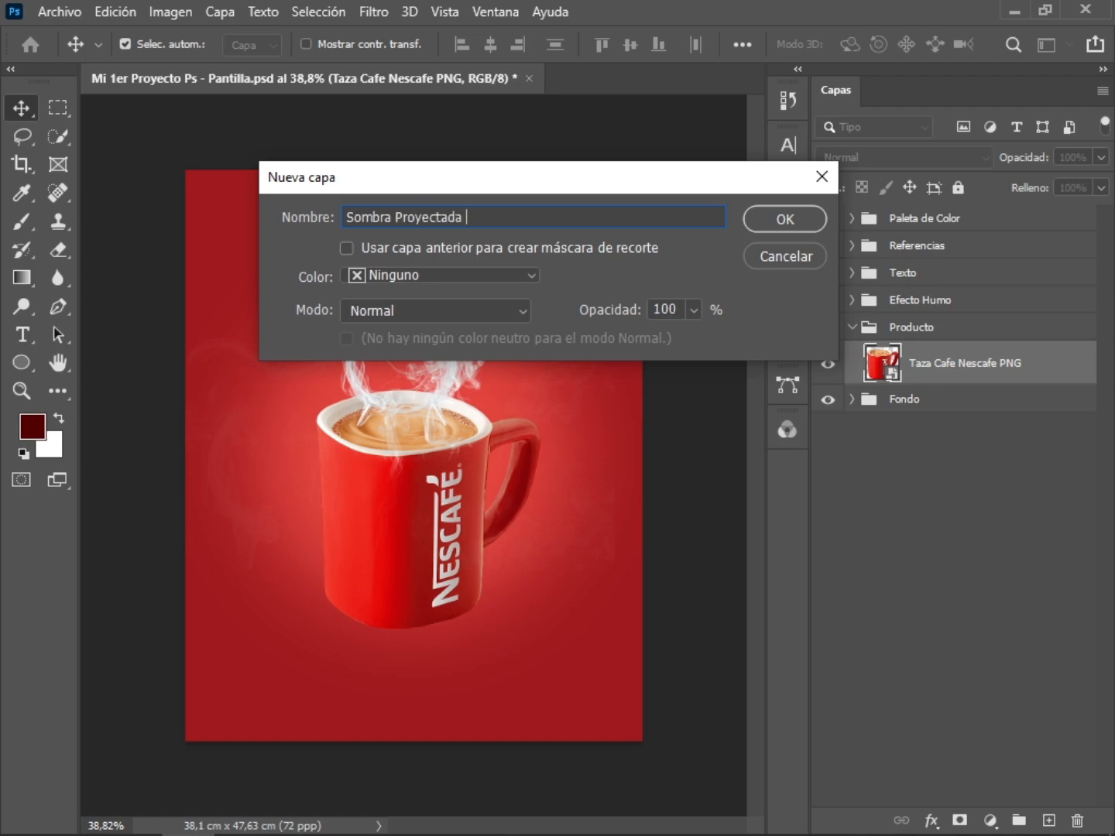
key(BackSpace)
key(Return)
Paint a dark red shadow along the cup's base with the 112 px Circular difuso brush, and move its layer below the cup layer
key(z)
drag(473, 612, 443, 469)
drag(466, 513, 513, 513)
drag(509, 464, 509, 556)
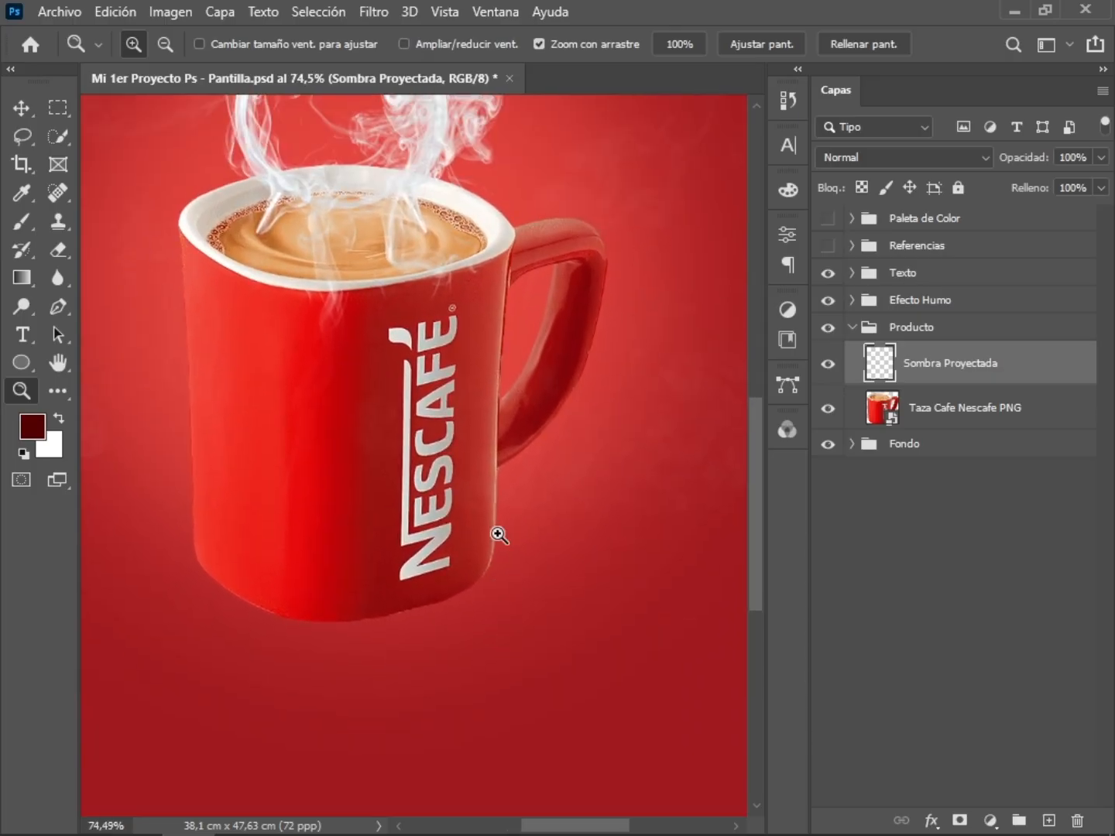
key(b)
mouse_move(390, 553)
mouse_down()
mouse_move(347, 554)
mouse_move(343, 427)
mouse_up()
right_click(561, 389)
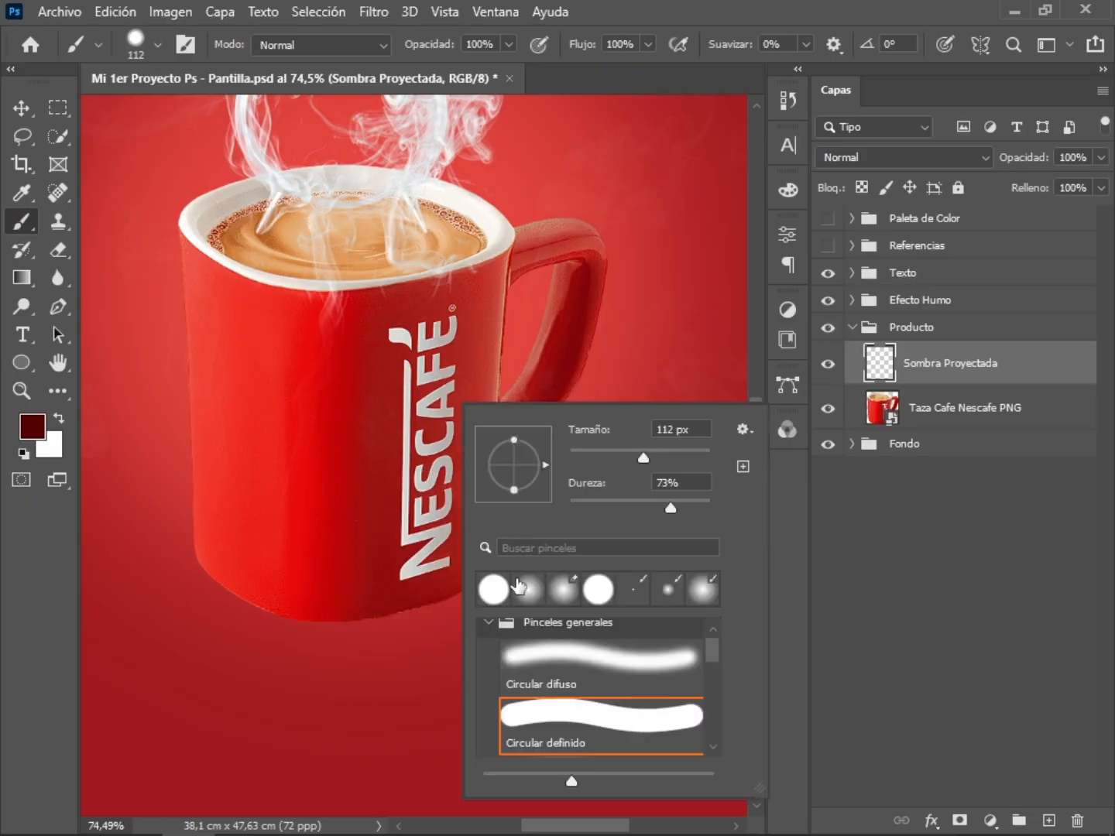
click(552, 649)
mouse_move(220, 568)
mouse_down()
mouse_move(284, 586)
mouse_move(377, 577)
mouse_move(304, 596)
mouse_move(255, 590)
mouse_move(376, 603)
mouse_move(265, 597)
mouse_move(211, 565)
mouse_move(400, 584)
mouse_move(510, 547)
mouse_move(412, 591)
mouse_move(455, 553)
mouse_move(477, 503)
mouse_move(473, 529)
mouse_move(611, 441)
mouse_move(583, 470)
mouse_move(519, 433)
mouse_move(484, 461)
mouse_move(407, 464)
mouse_up()
key(z)
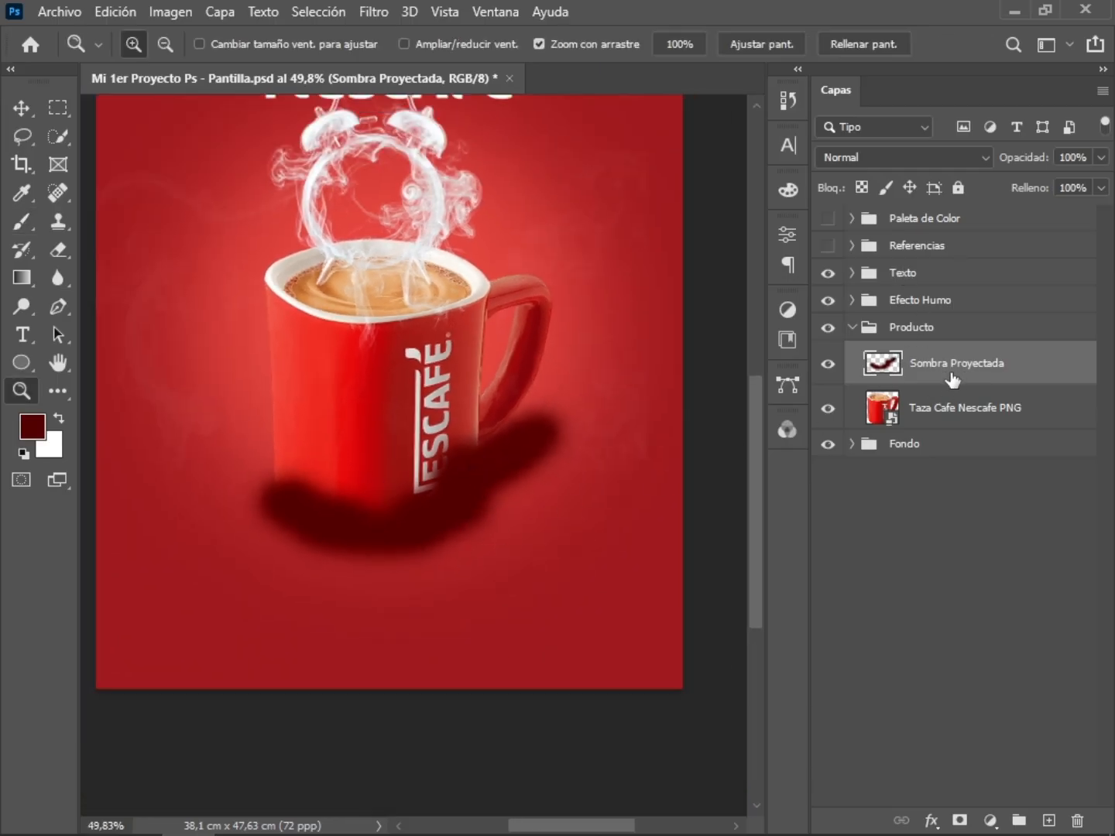
drag(951, 380, 894, 425)
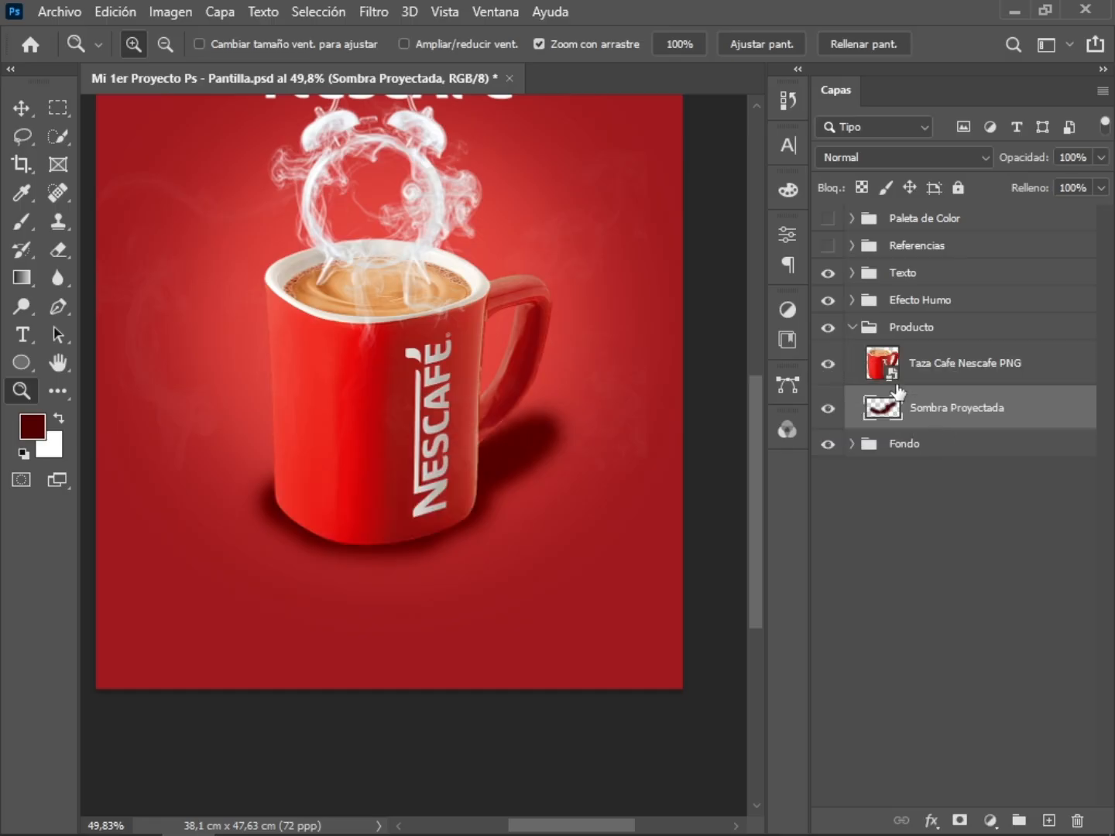
Soften the projected shadow beneath the handle and around the cup's base with the Eraser at 20% opacity
key(e)
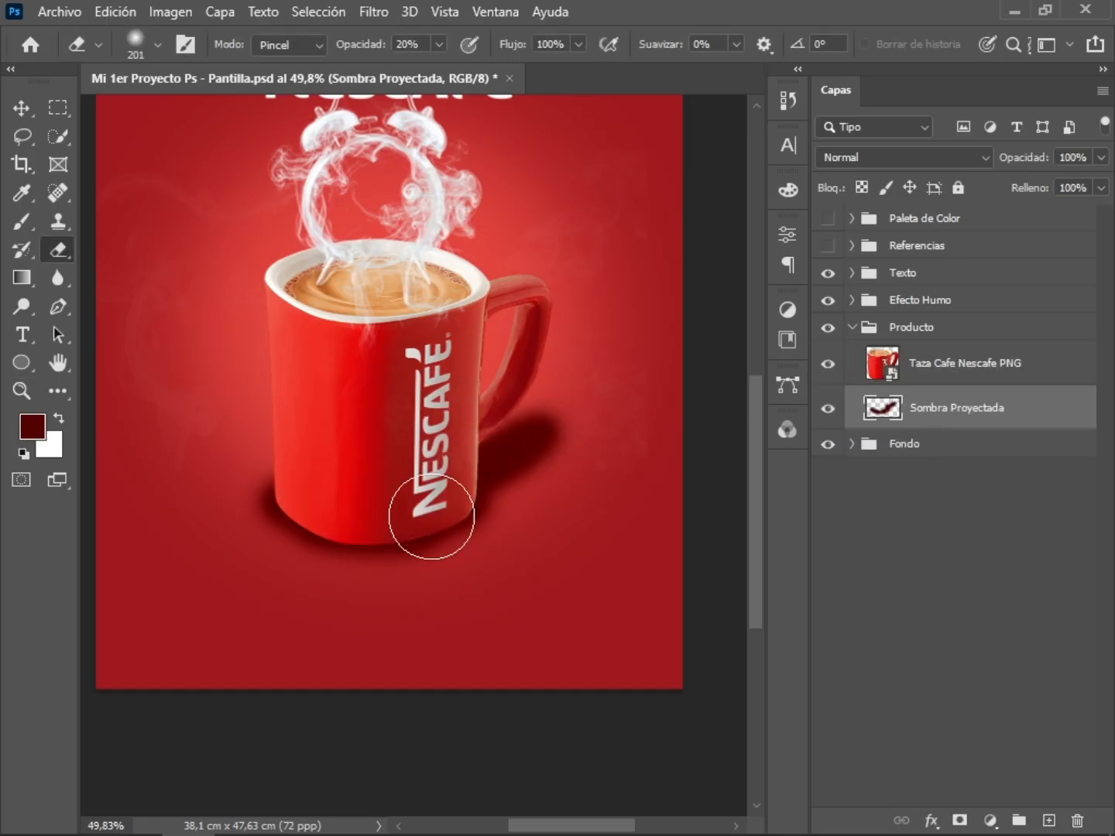
key(b)
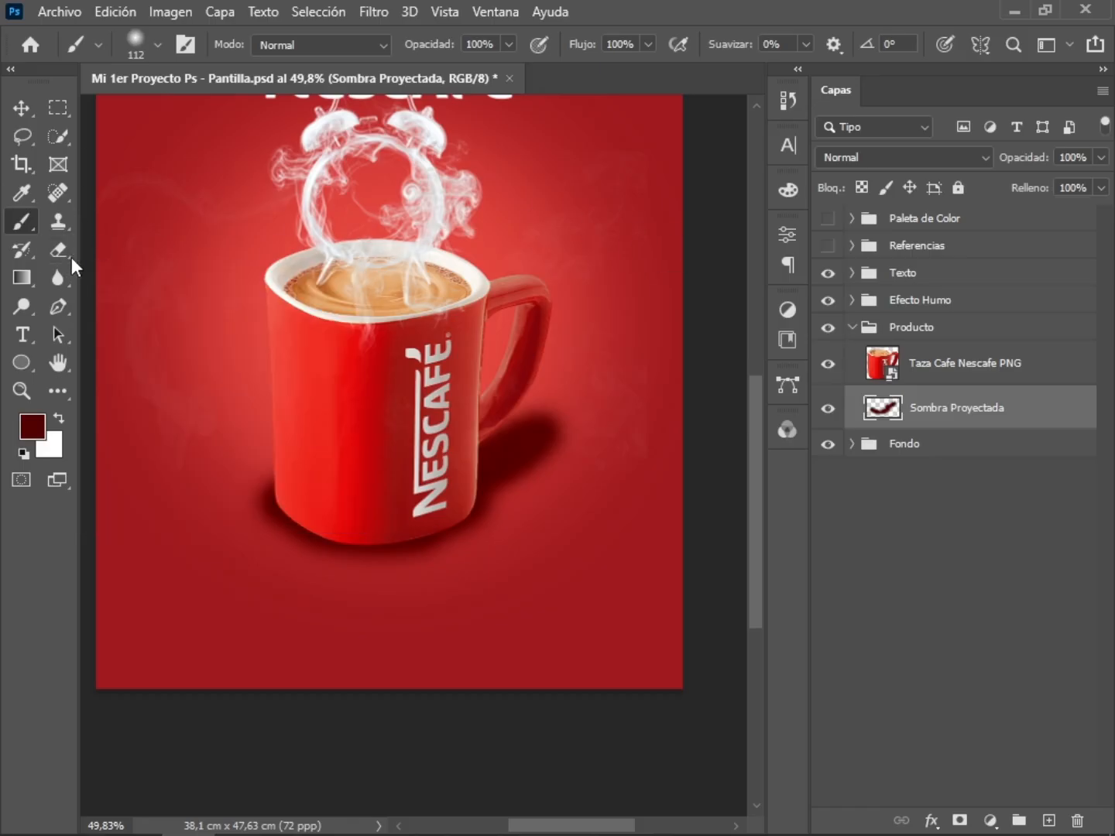
click(59, 251)
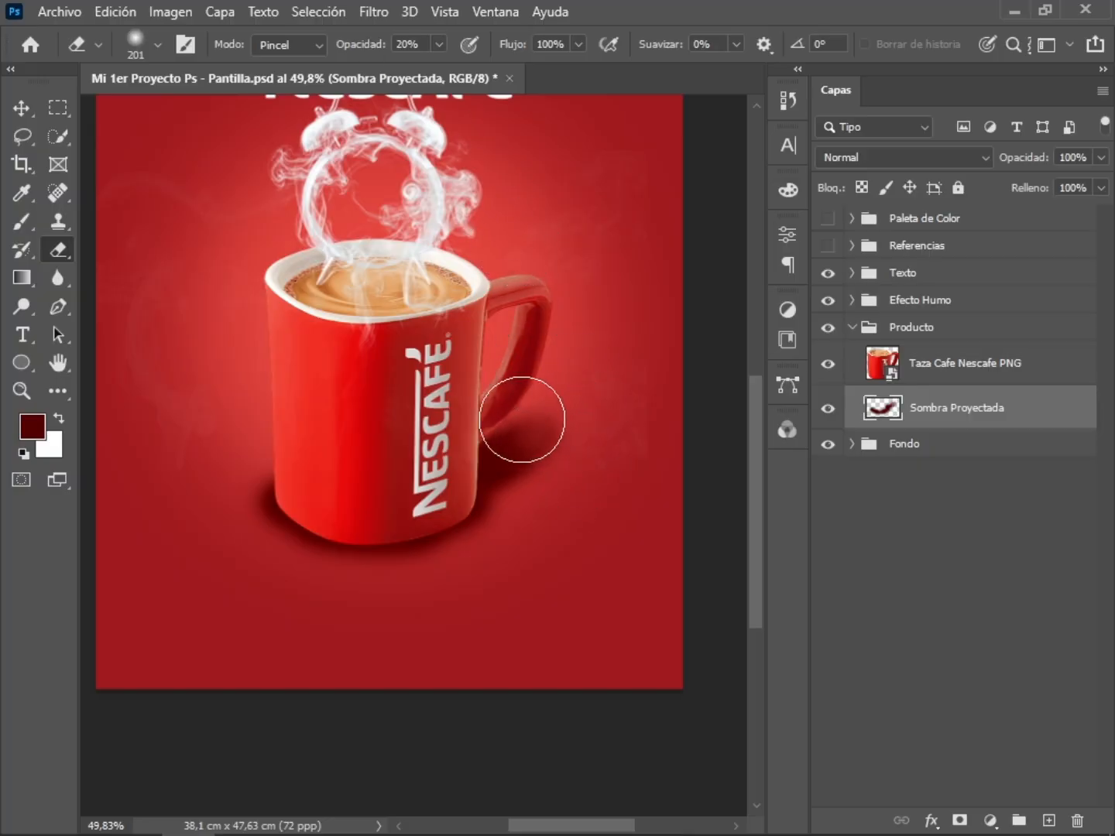
click(518, 420)
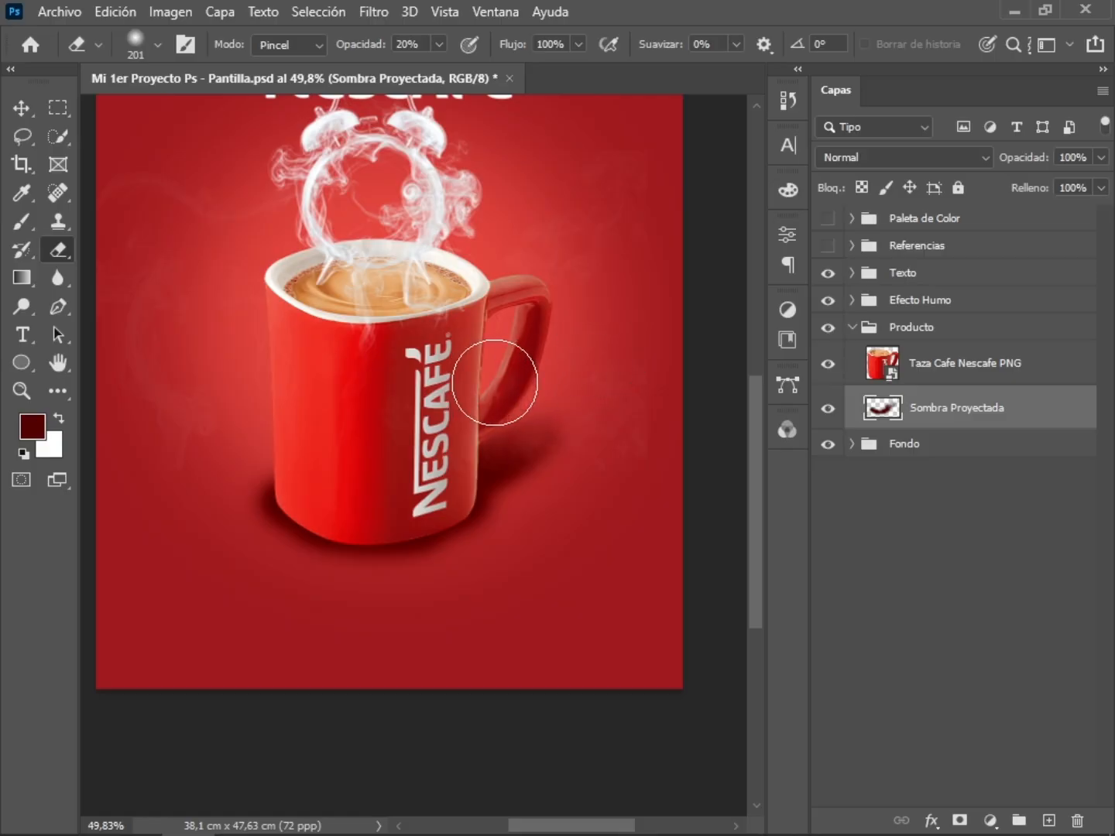
mouse_move(611, 442)
mouse_down()
mouse_move(547, 521)
mouse_move(571, 486)
mouse_move(520, 528)
mouse_up()
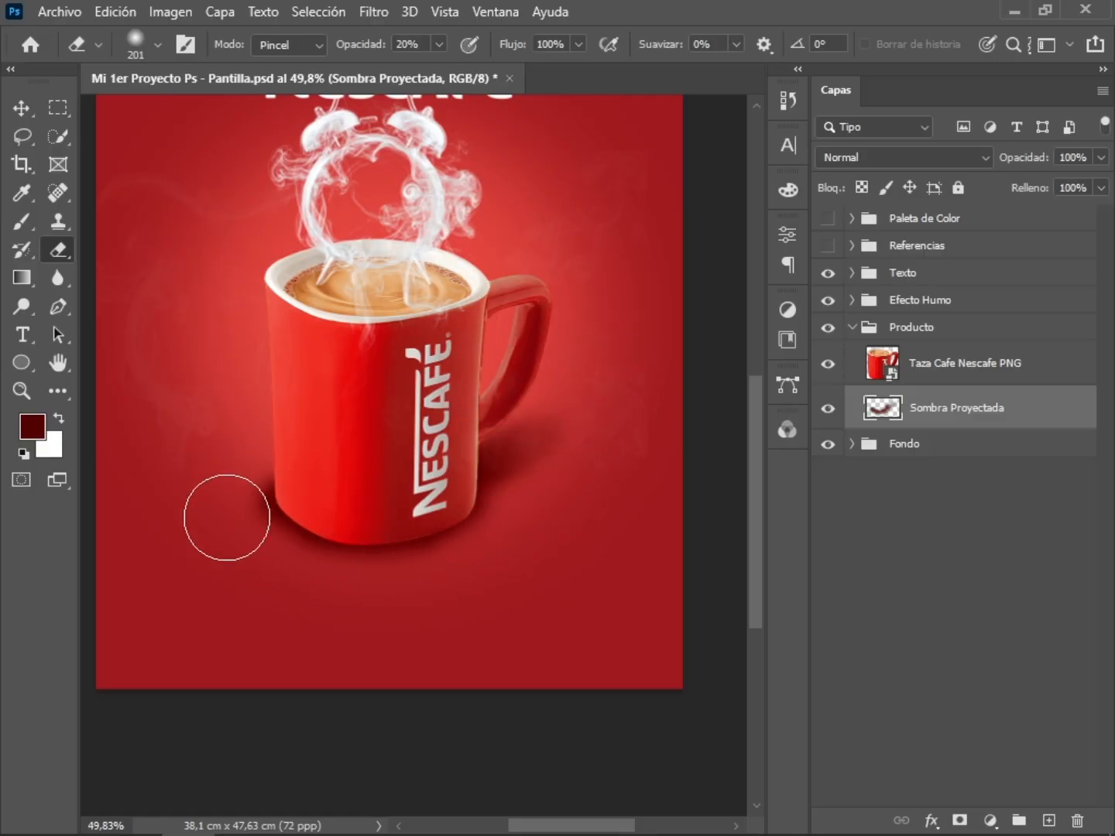
mouse_move(252, 535)
mouse_down()
mouse_move(230, 506)
mouse_move(234, 486)
mouse_move(231, 517)
mouse_move(220, 507)
mouse_move(232, 485)
mouse_up()
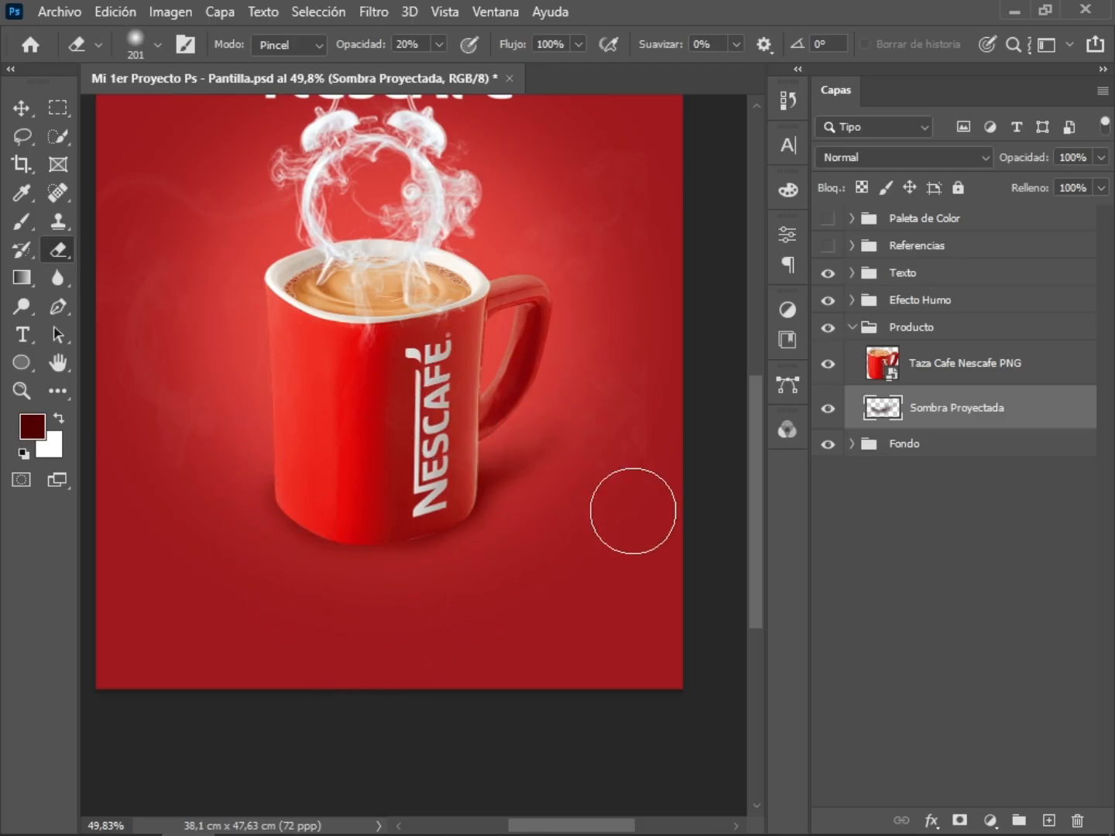
Create a new layer named "Sombra Interior" directly above the Taza Cafe Nescafe PNG layer
click(947, 369)
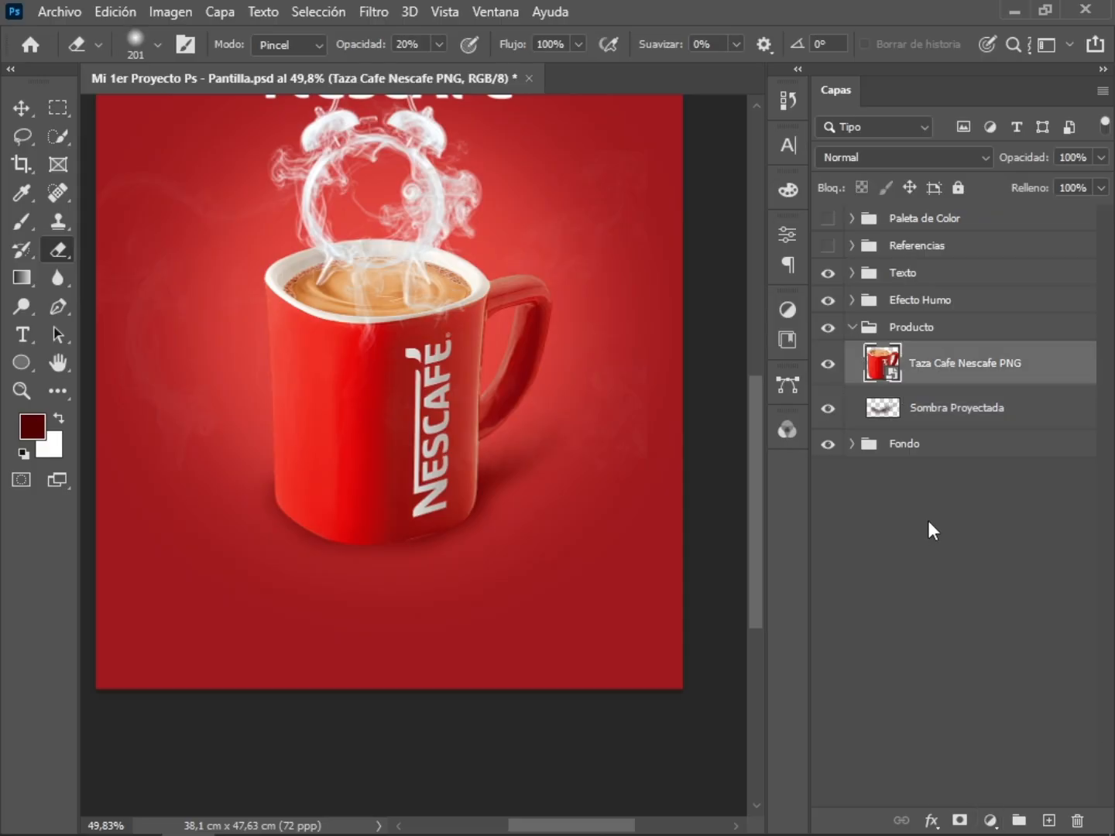
key(ctrl+shift+n)
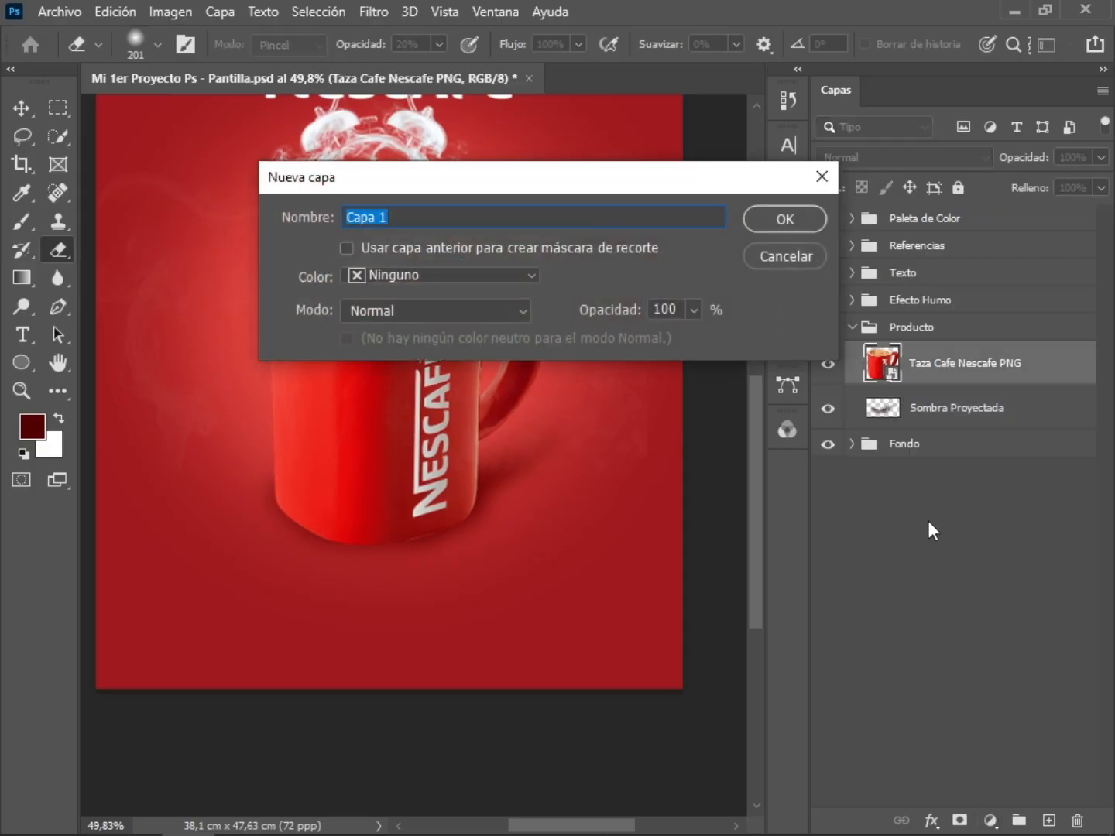
text(S)
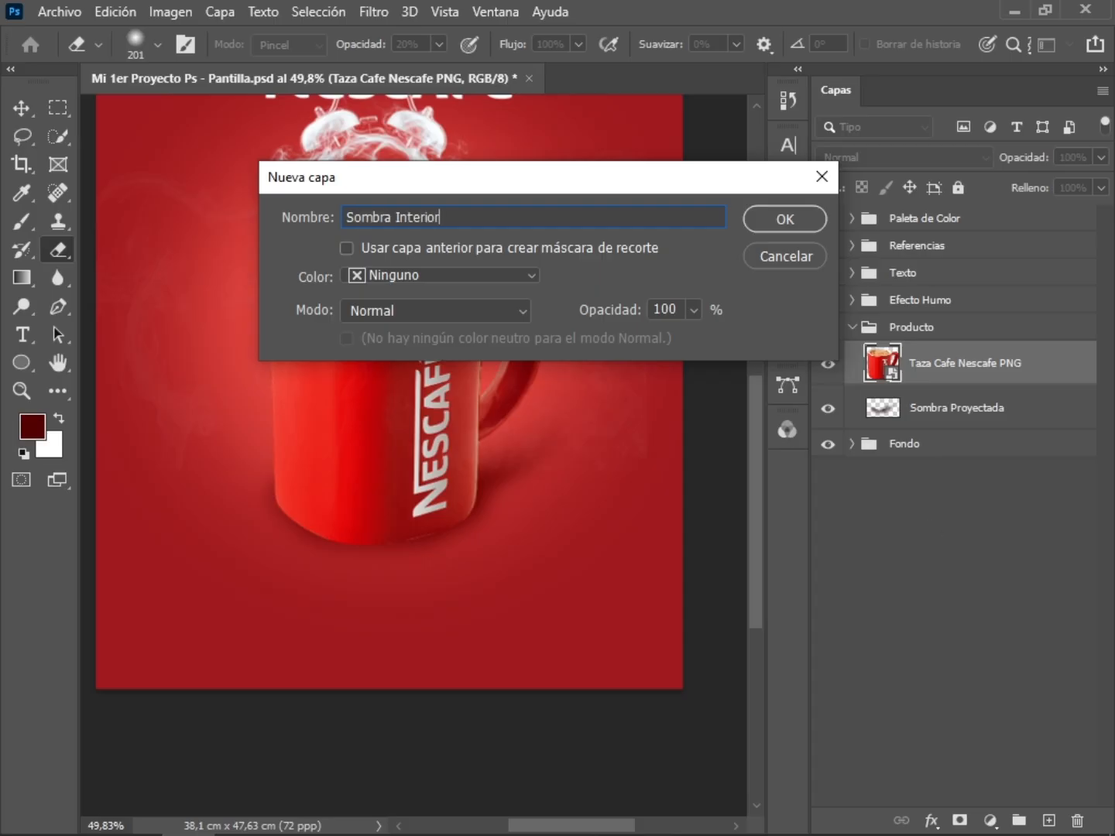
text(ombra Interior)
key(Return)
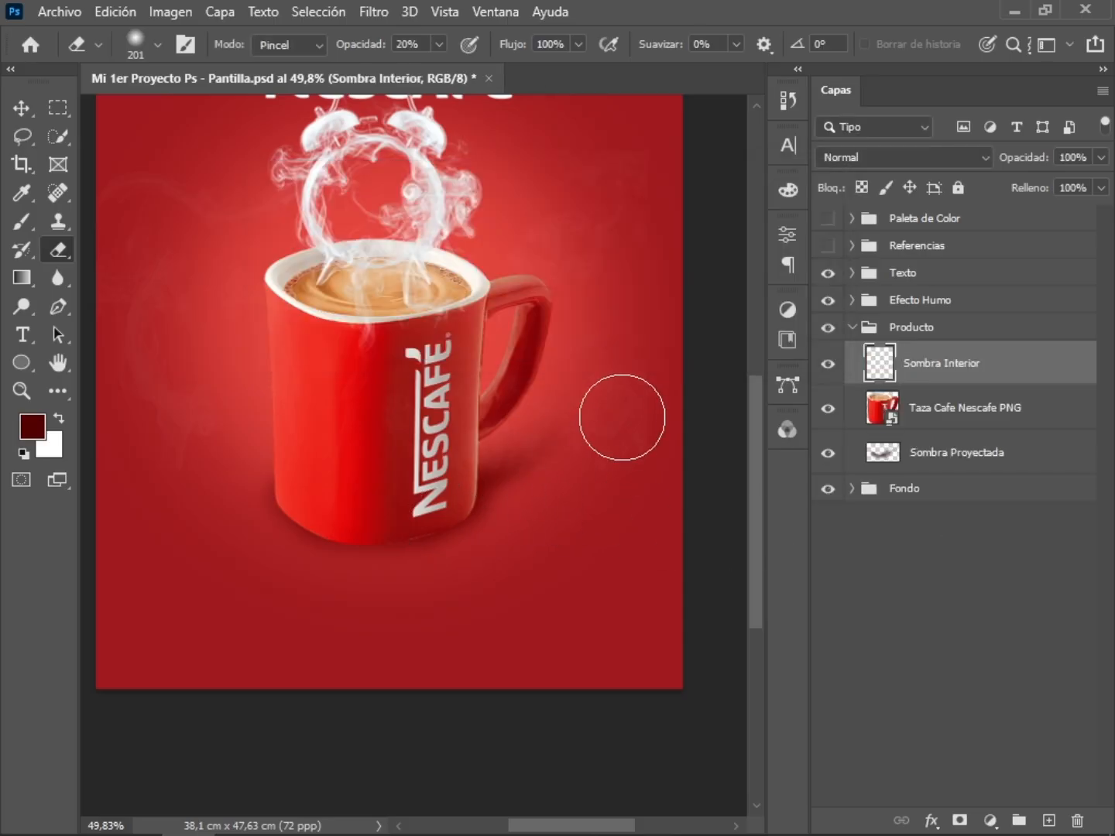
Try painting the inner shadow across the cup's base with the brush at 100% opacity, and undo the strokes
key(z)
mouse_move(352, 572)
mouse_down()
mouse_move(366, 586)
mouse_move(426, 526)
mouse_move(508, 570)
mouse_up()
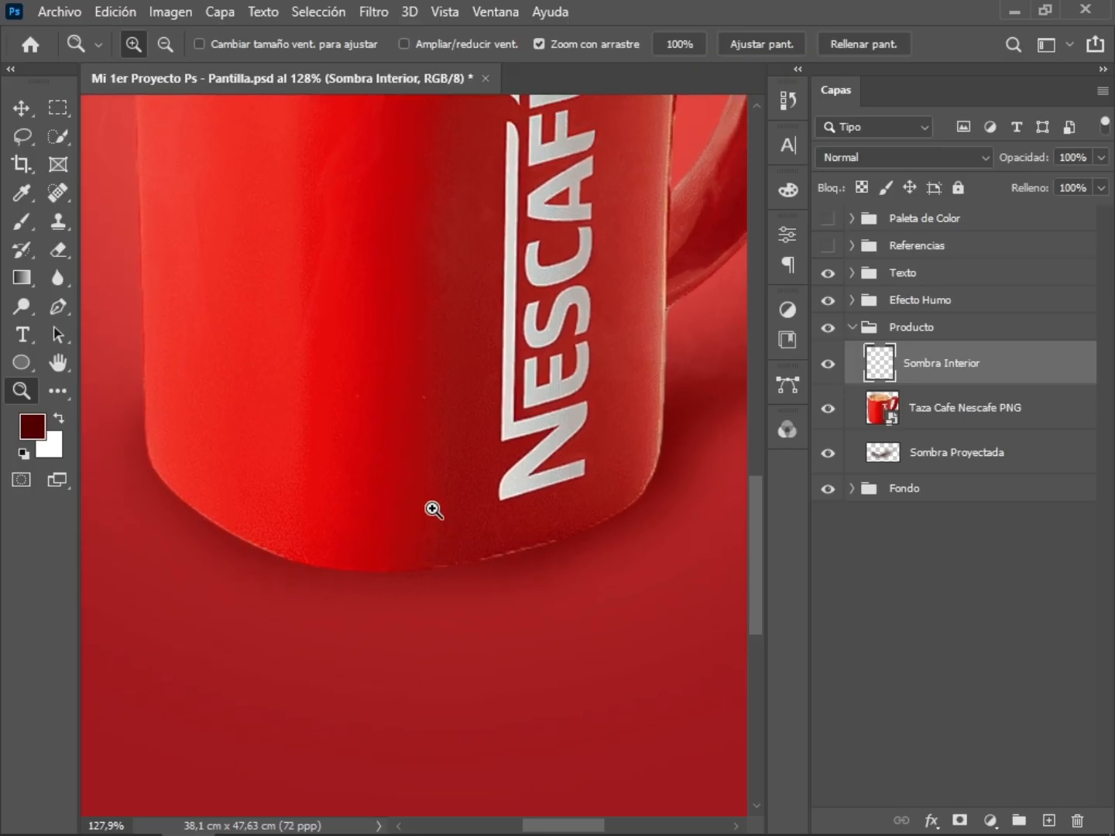
drag(557, 518, 505, 515)
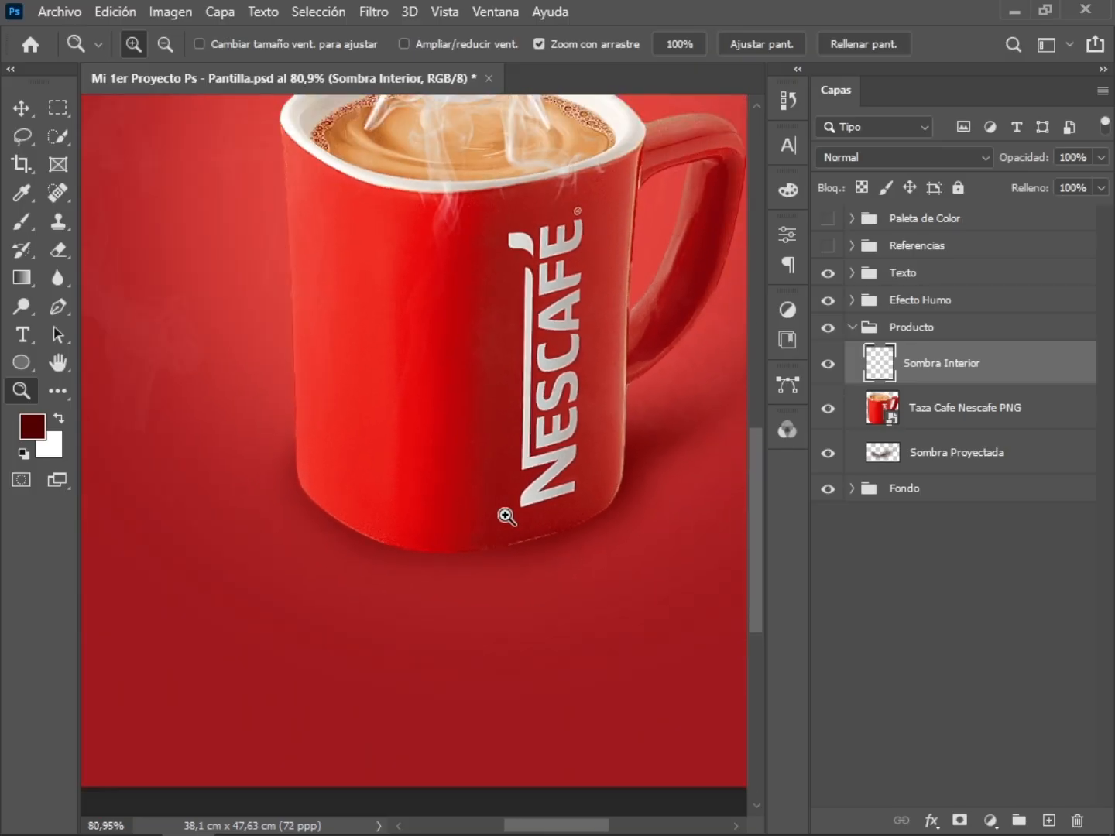
key(b)
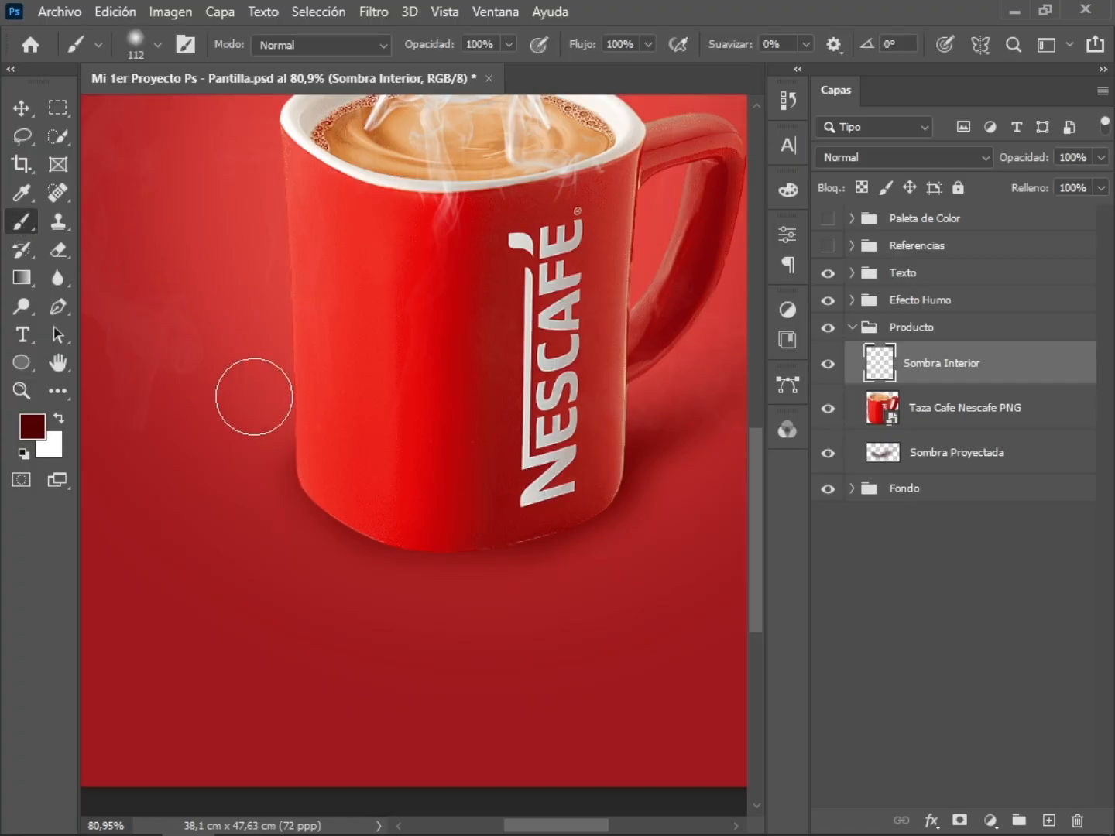
click(302, 495)
mouse_move(302, 494)
mouse_down()
mouse_move(290, 466)
mouse_move(322, 508)
mouse_move(368, 533)
mouse_move(473, 541)
mouse_move(569, 525)
mouse_move(593, 505)
mouse_up()
key(ctrl+z)
key(ctrl+z)
Try the inner shadow stroke along the cup's base at 50% brush opacity, and undo it
drag(436, 52, 396, 45)
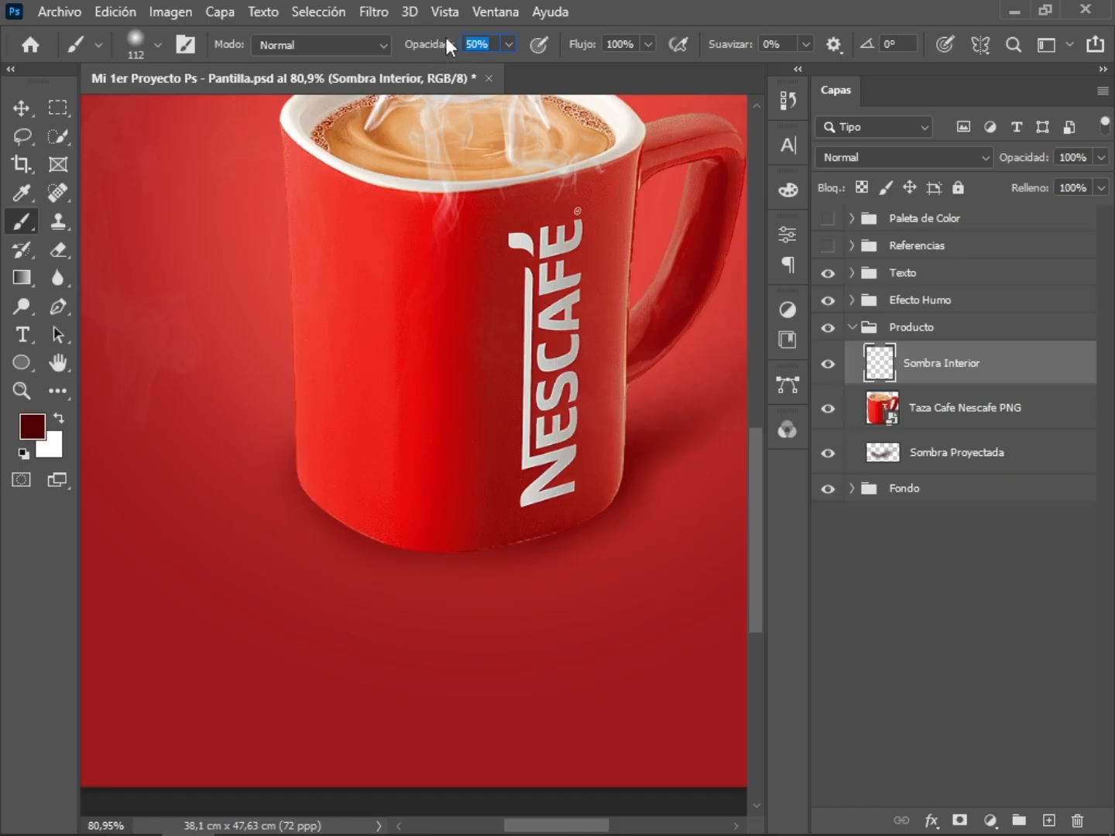
click(475, 44)
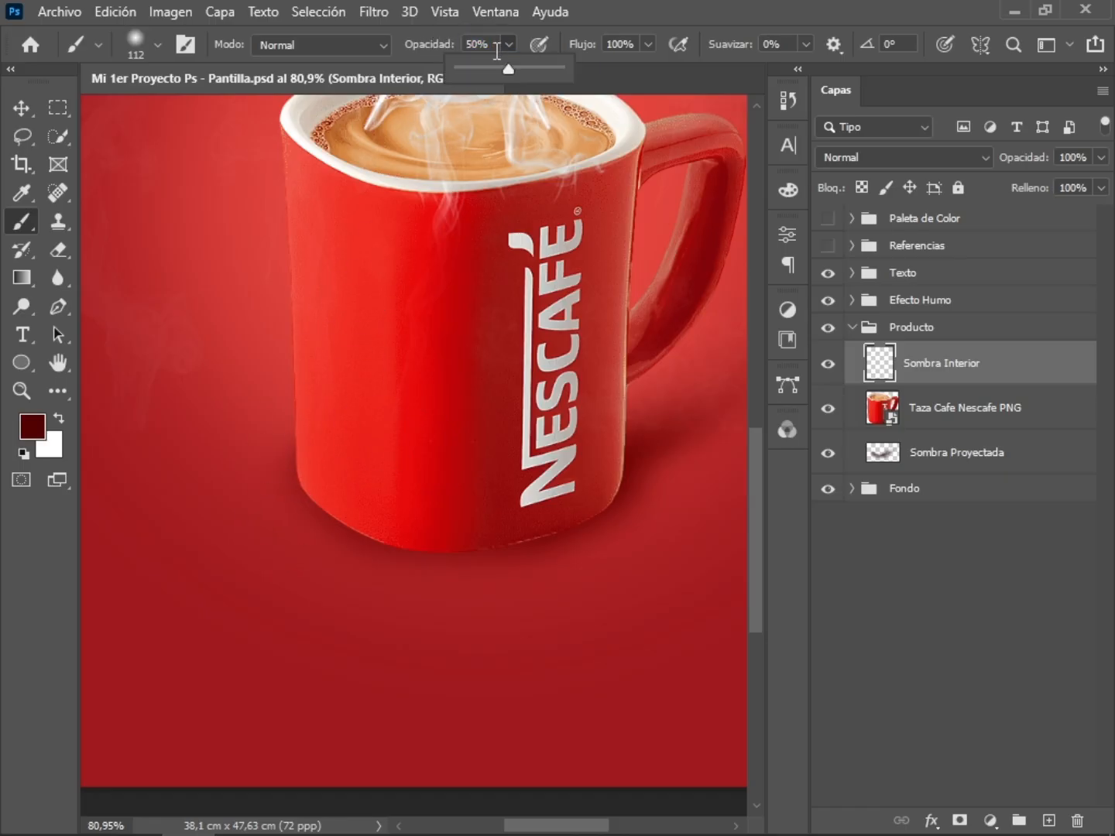
mouse_move(310, 484)
mouse_down()
mouse_move(387, 534)
mouse_move(475, 542)
mouse_up()
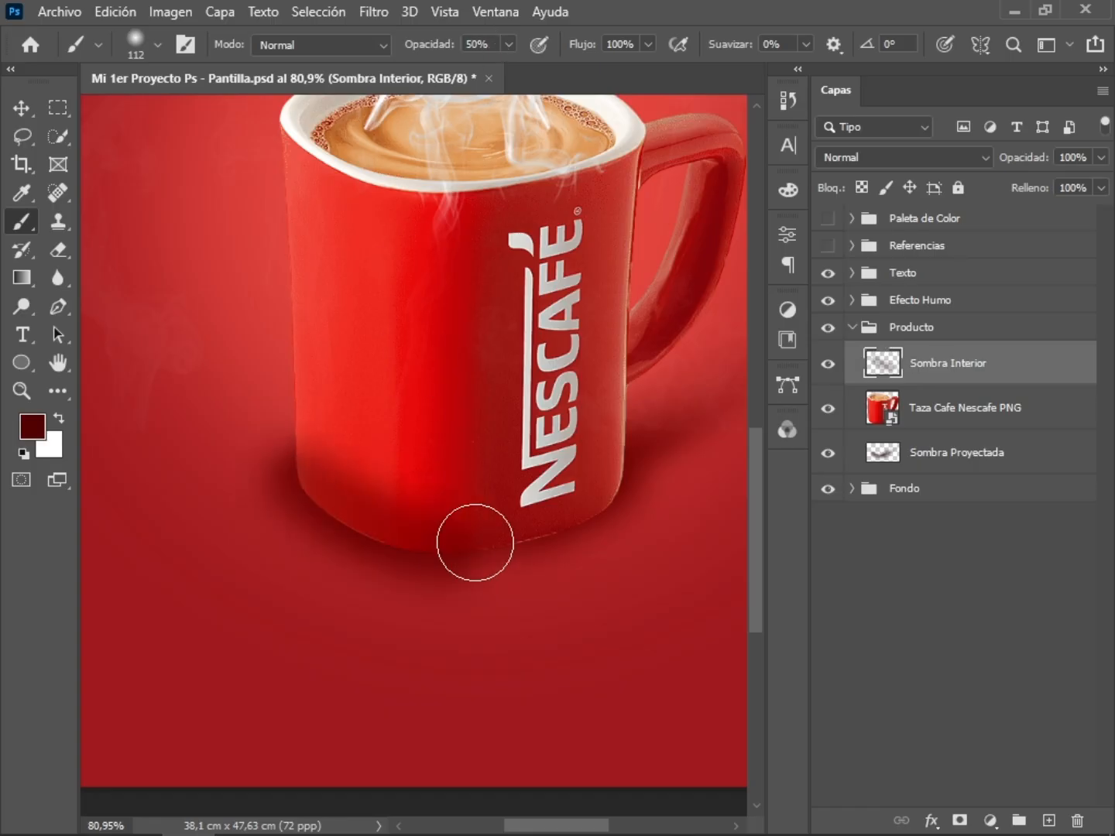
key(ctrl+z)
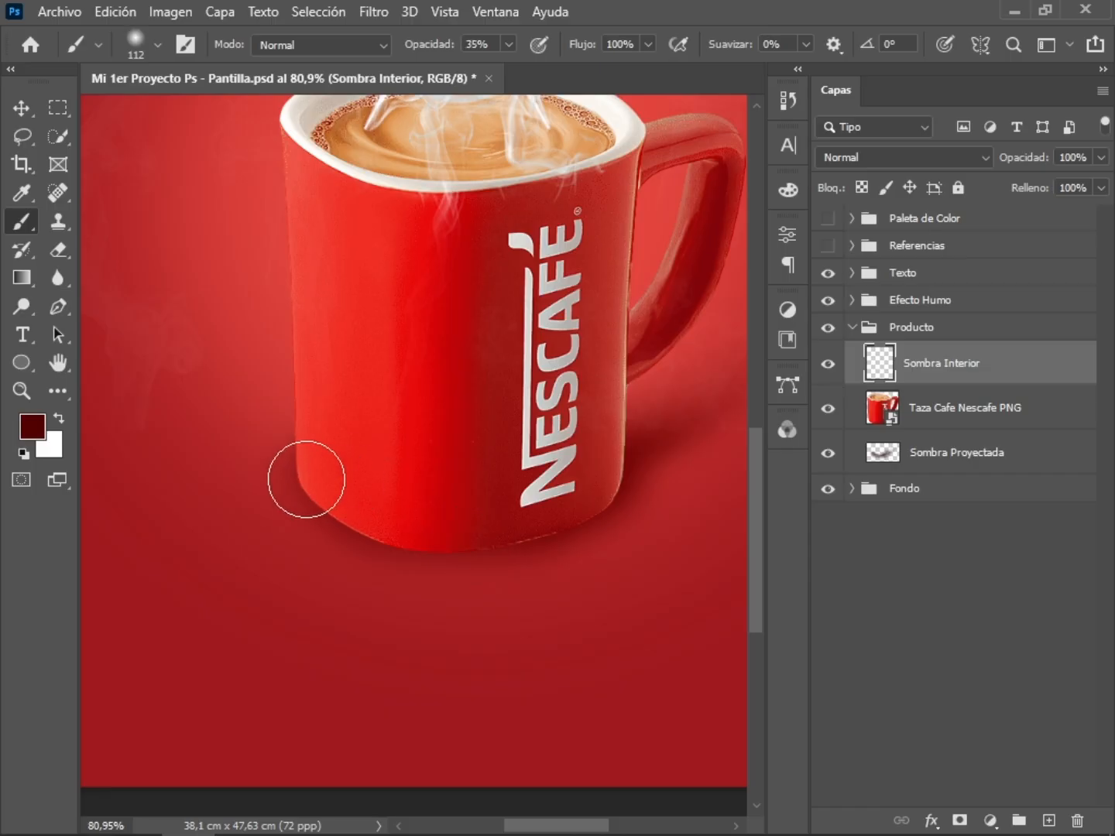
Build up a dark red shadow across the cup's base on Sombra Interior at 35% brush opacity, with the Sombra Proyectada layer hidden
mouse_move(302, 477)
mouse_down()
mouse_move(374, 522)
mouse_move(275, 471)
mouse_move(405, 530)
mouse_up()
mouse_move(616, 522)
mouse_down()
mouse_move(592, 513)
mouse_move(472, 546)
mouse_move(611, 484)
mouse_move(519, 533)
mouse_up()
click(828, 453)
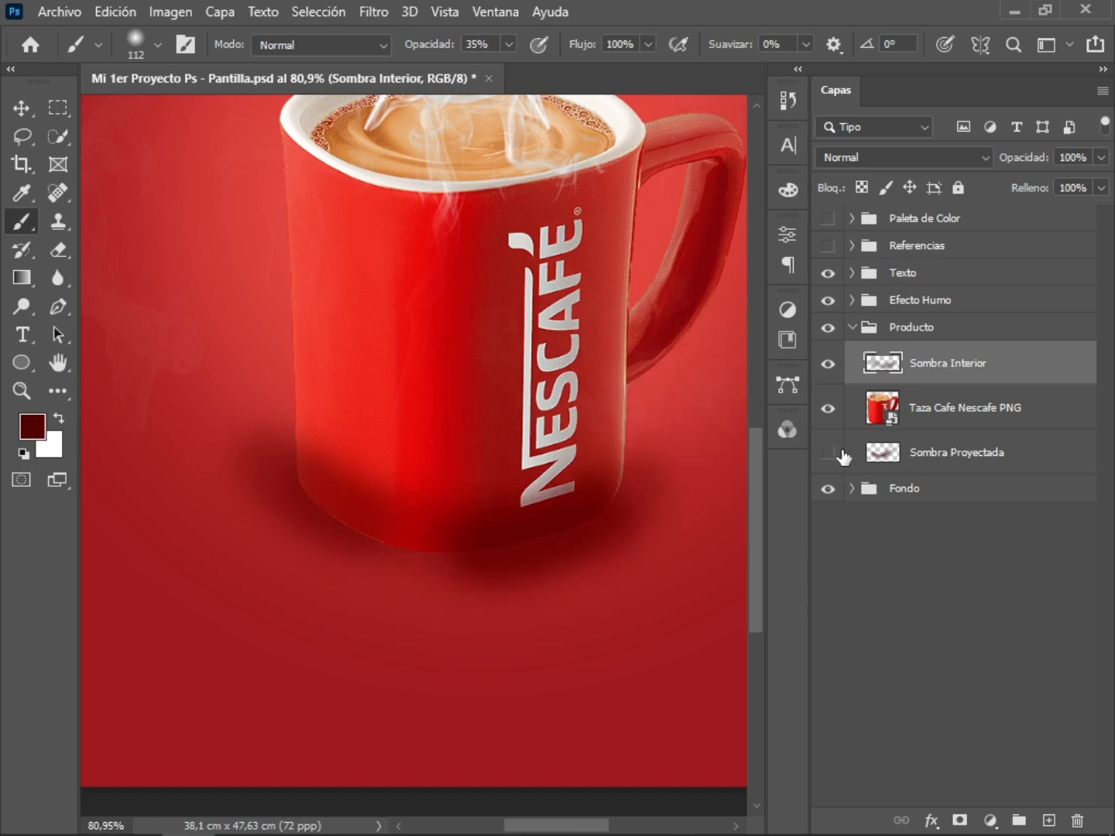
click(828, 364)
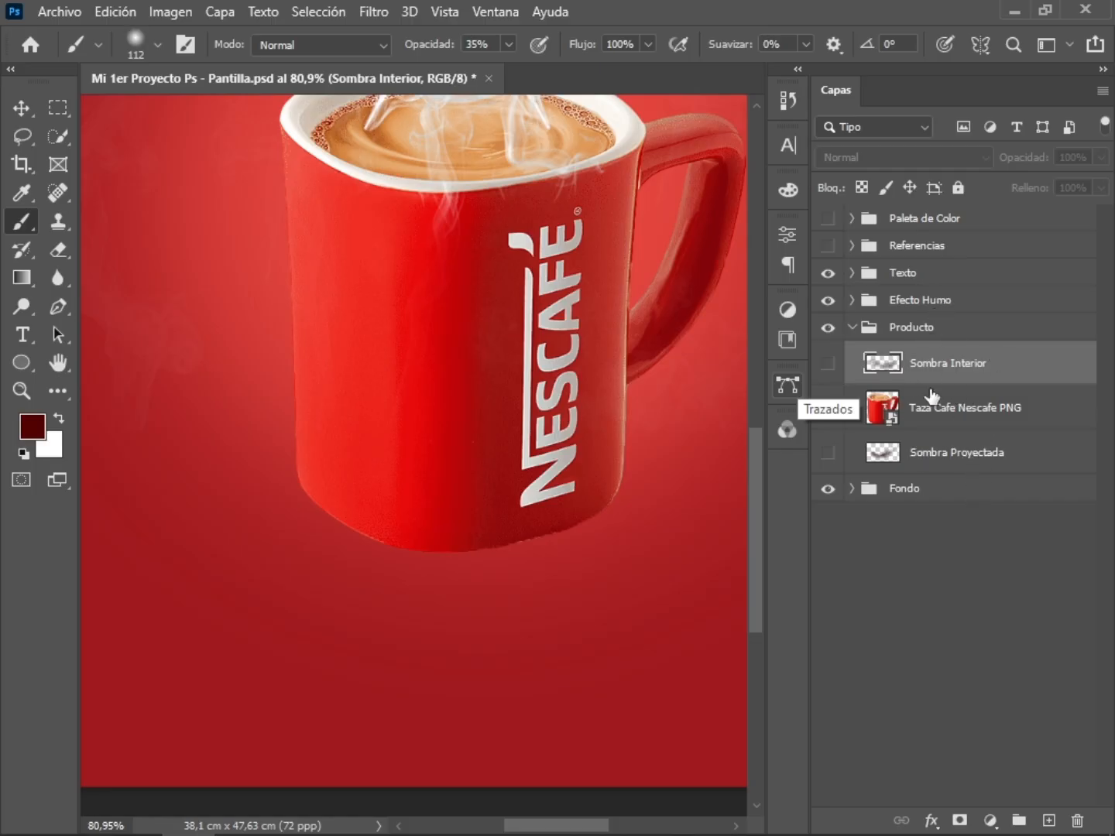
click(827, 364)
drag(285, 498, 438, 559)
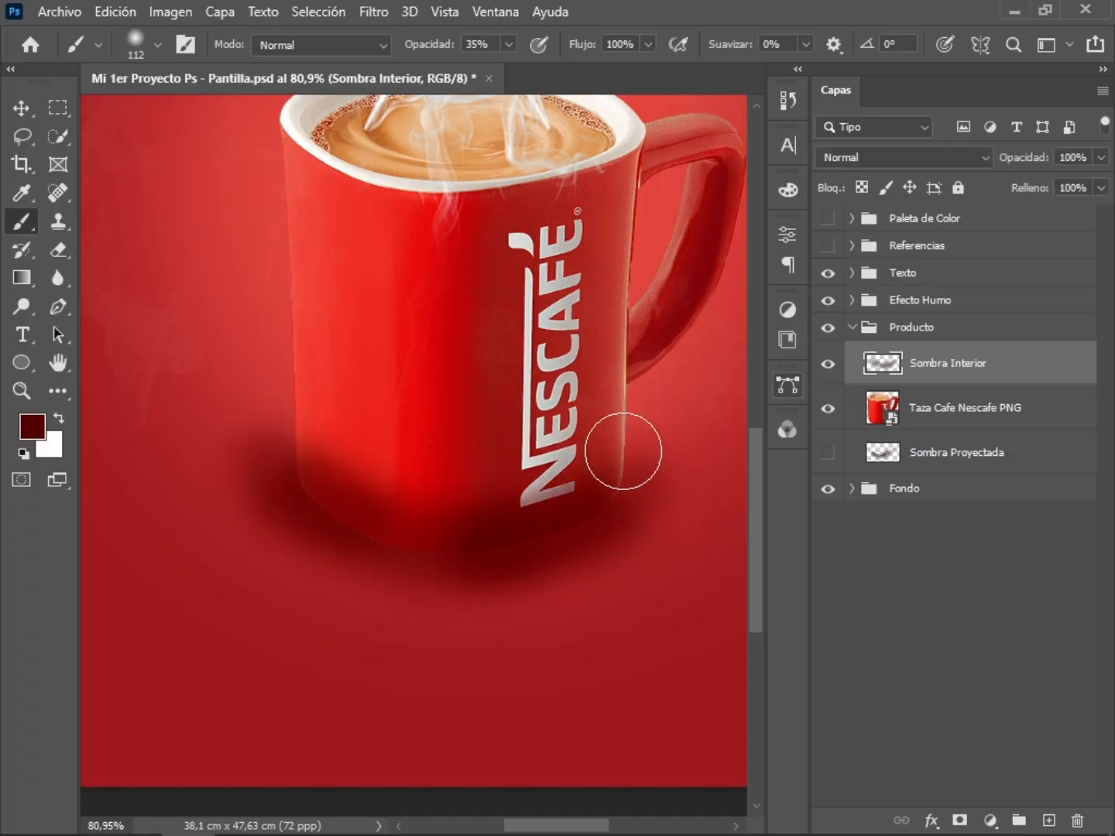
mouse_move(570, 505)
mouse_down()
mouse_move(432, 520)
mouse_move(321, 491)
mouse_up()
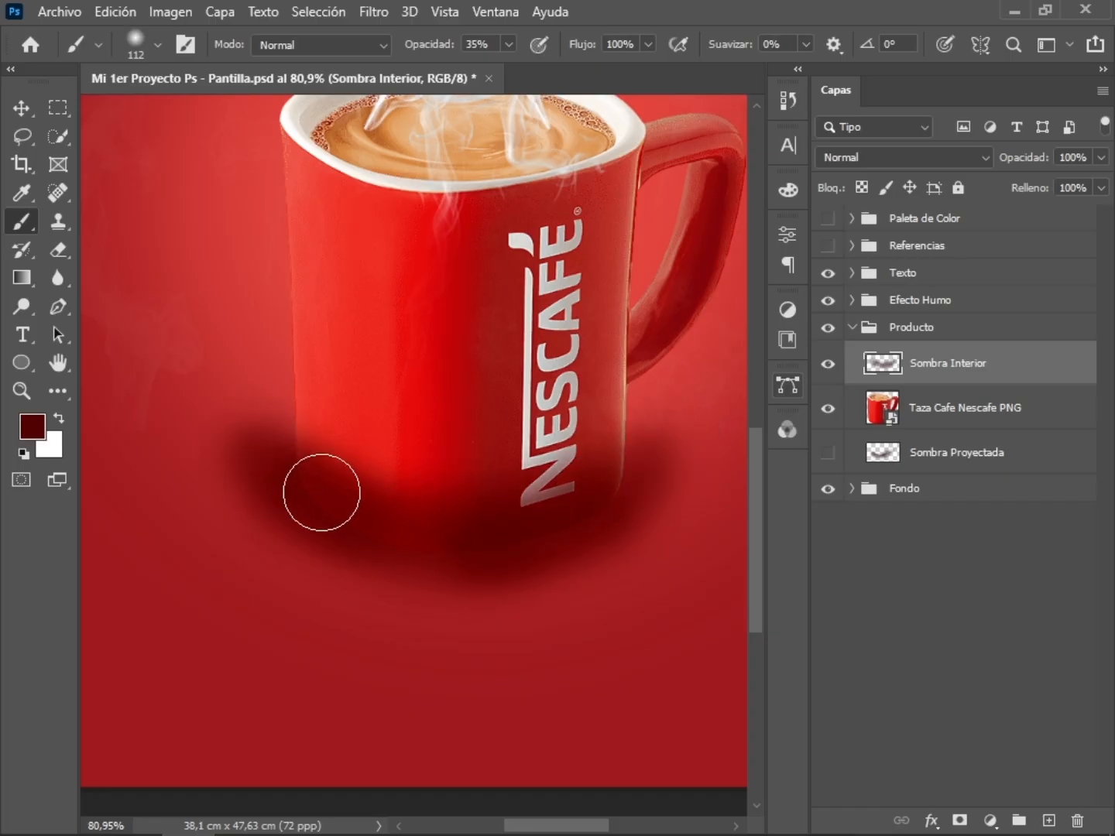
drag(605, 485, 637, 463)
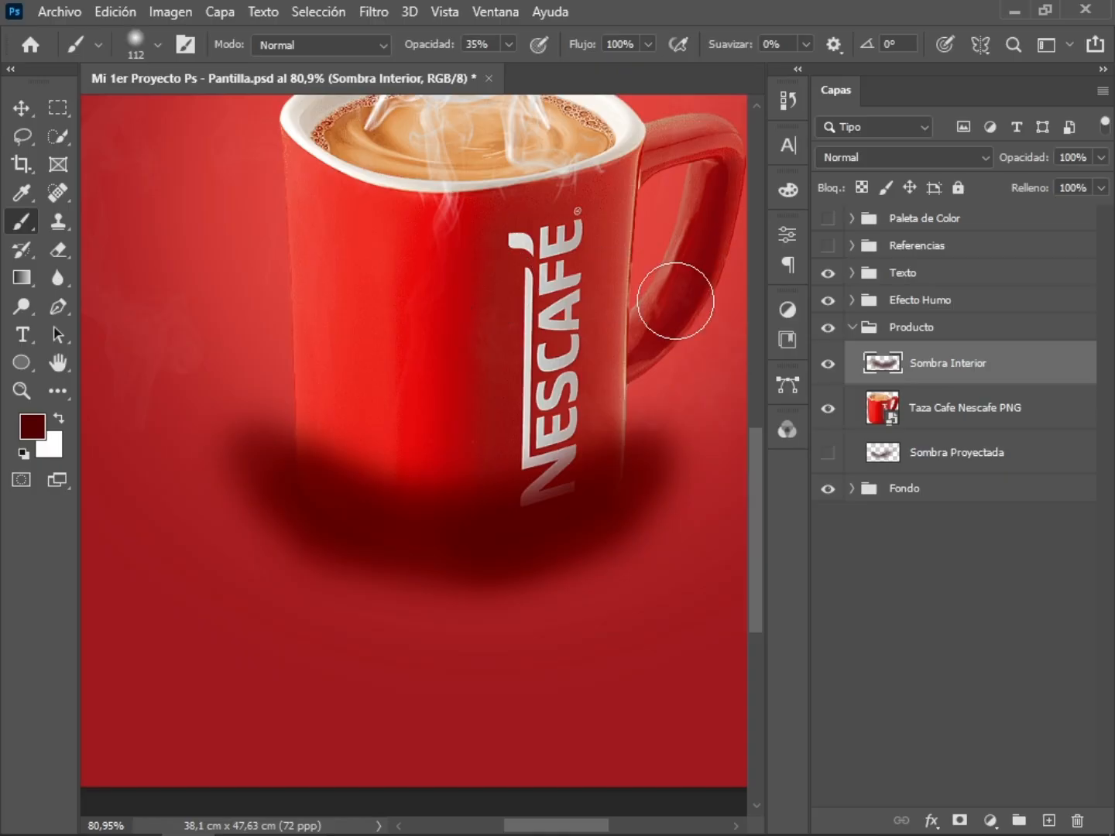
Clip the Sombra Interior layer to the Taza Cafe Nescafe PNG layer with a clipping mask
key(alt)
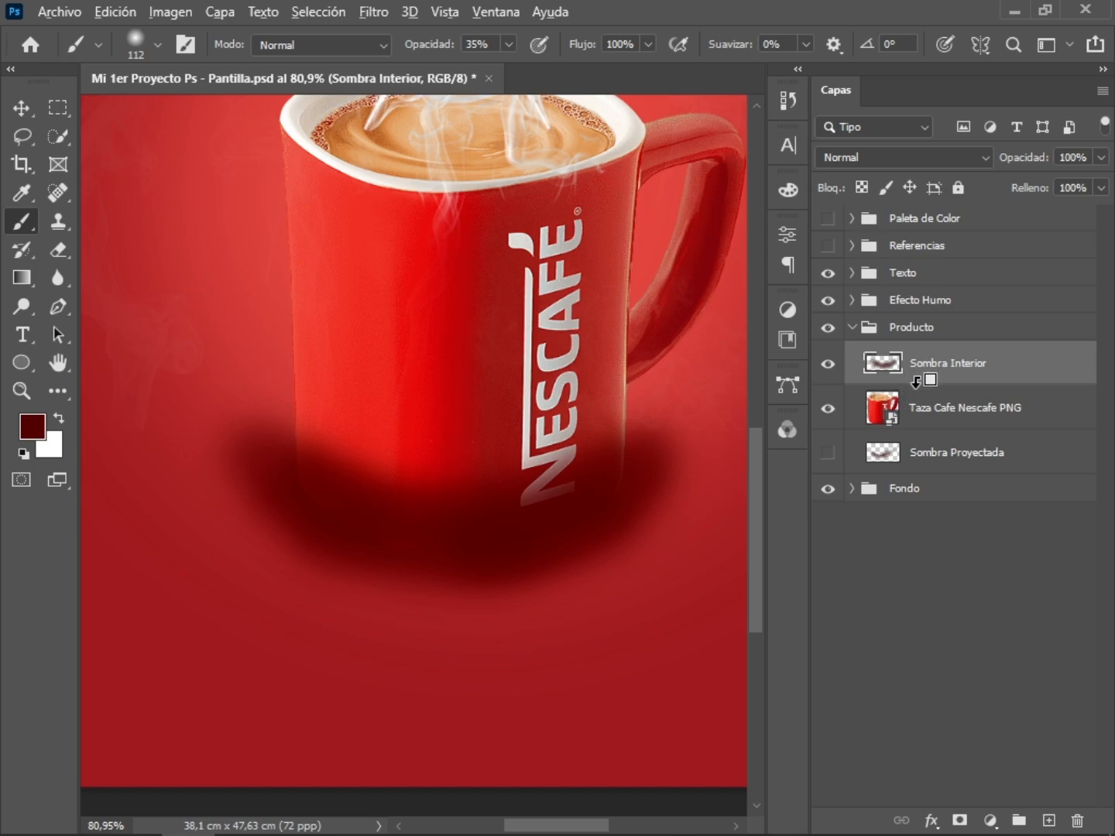
alt+click(916, 380)
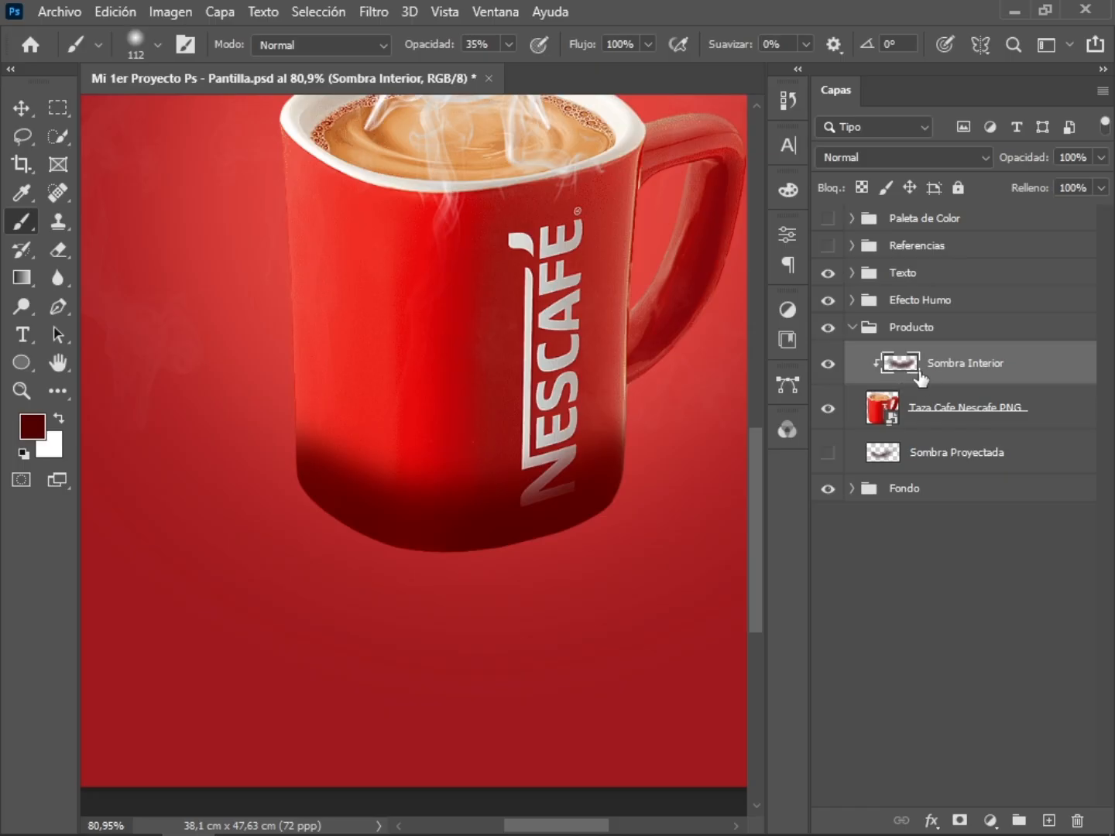
alt+click(943, 407)
alt+click(943, 406)
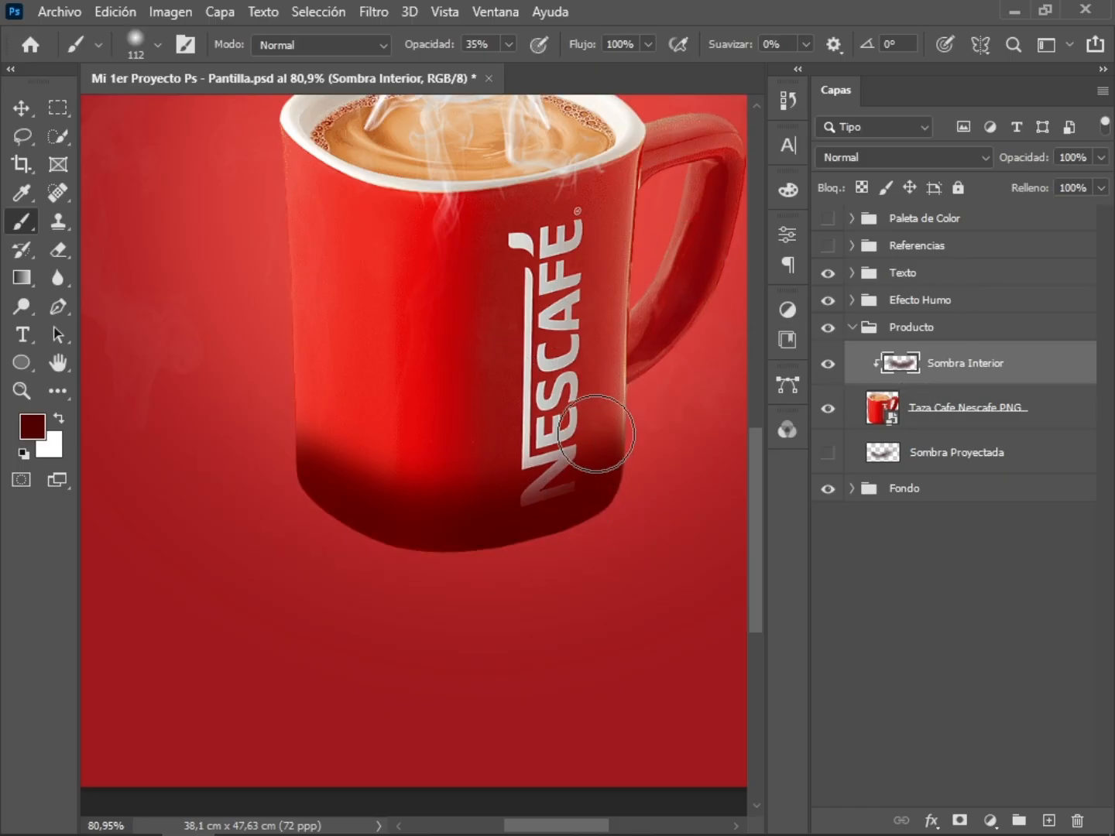
Try the Sombra Interior layer at 61% opacity and set it back to 100%
key(space)
drag(554, 408, 465, 366)
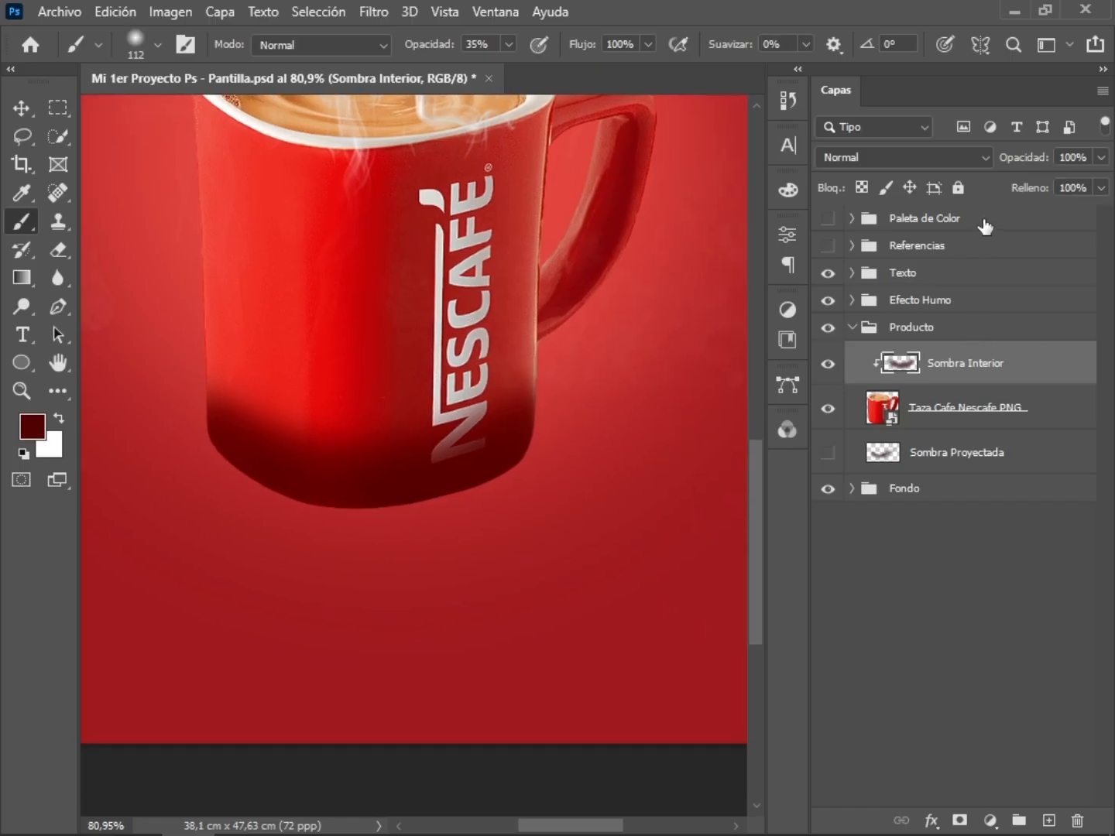
mouse_move(1027, 164)
mouse_down()
mouse_move(1006, 164)
mouse_move(1012, 157)
mouse_up()
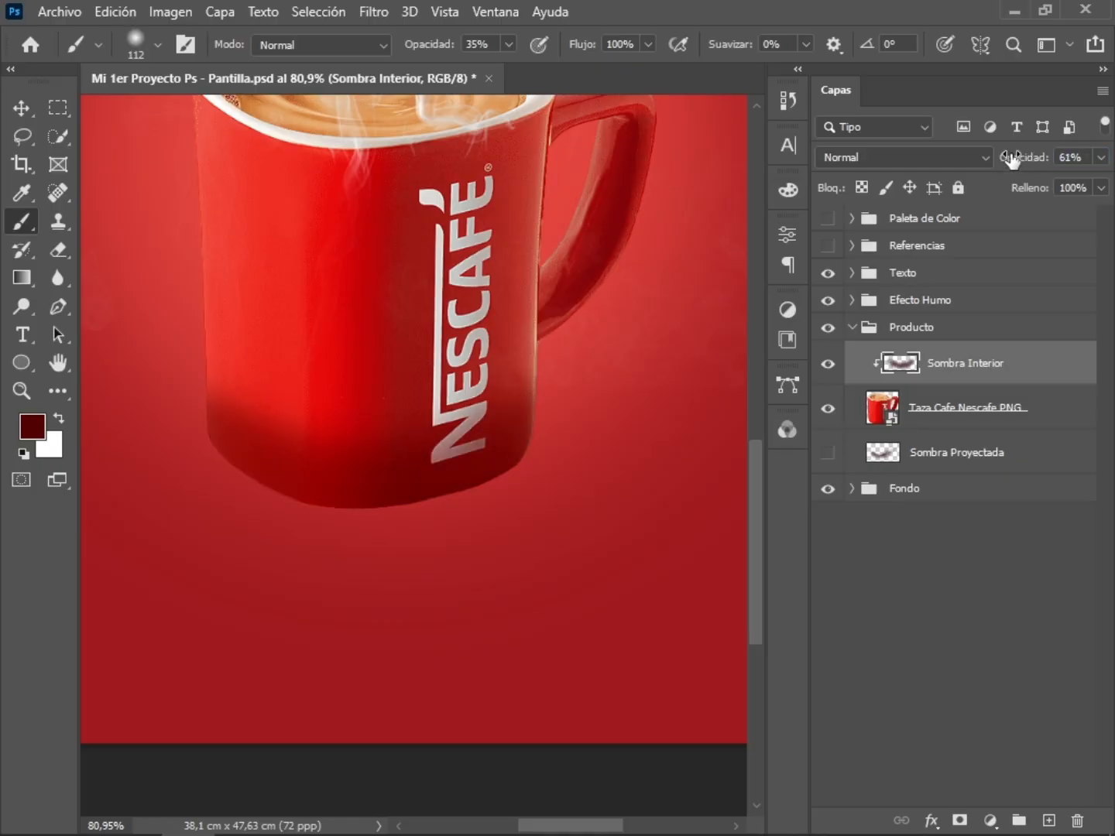
click(1070, 157)
text(100)
key(Return)
drag(463, 404, 536, 459)
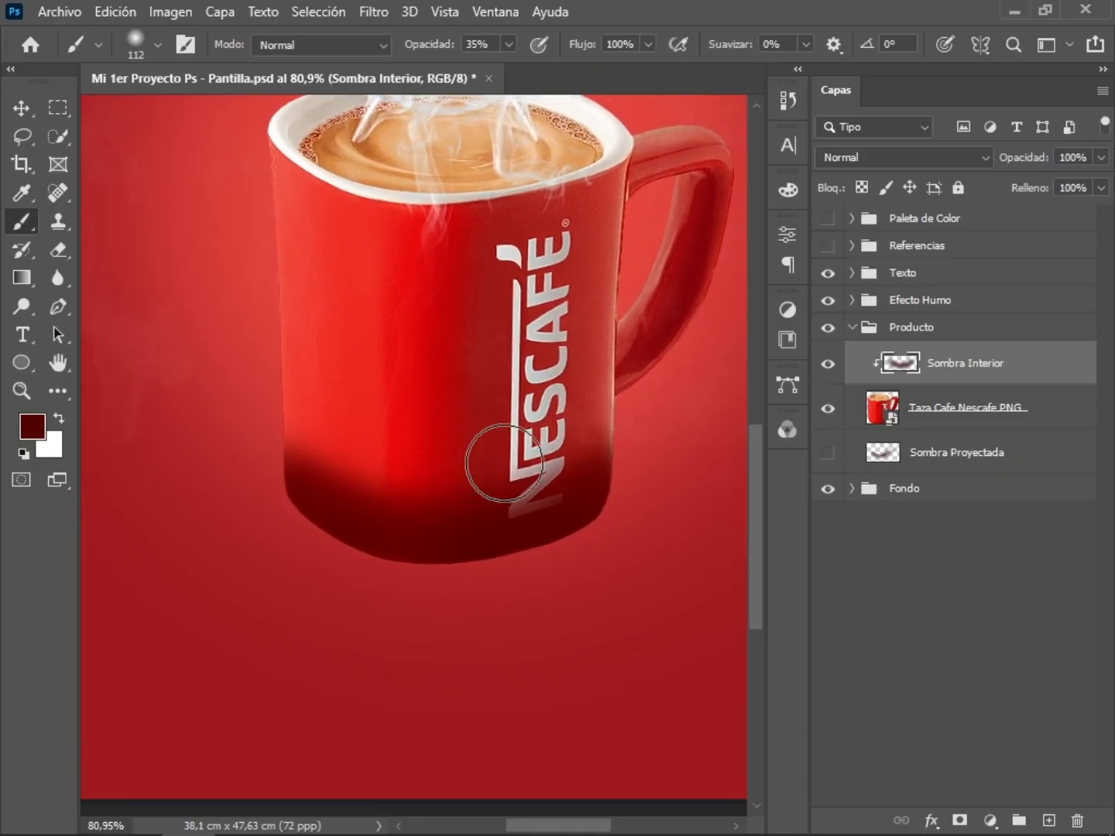
Erase the upper edge of the dark shadow on the Sombra Interior layer with the Eraser at 35% opacity, leaving it mainly at the cup's base
key(e)
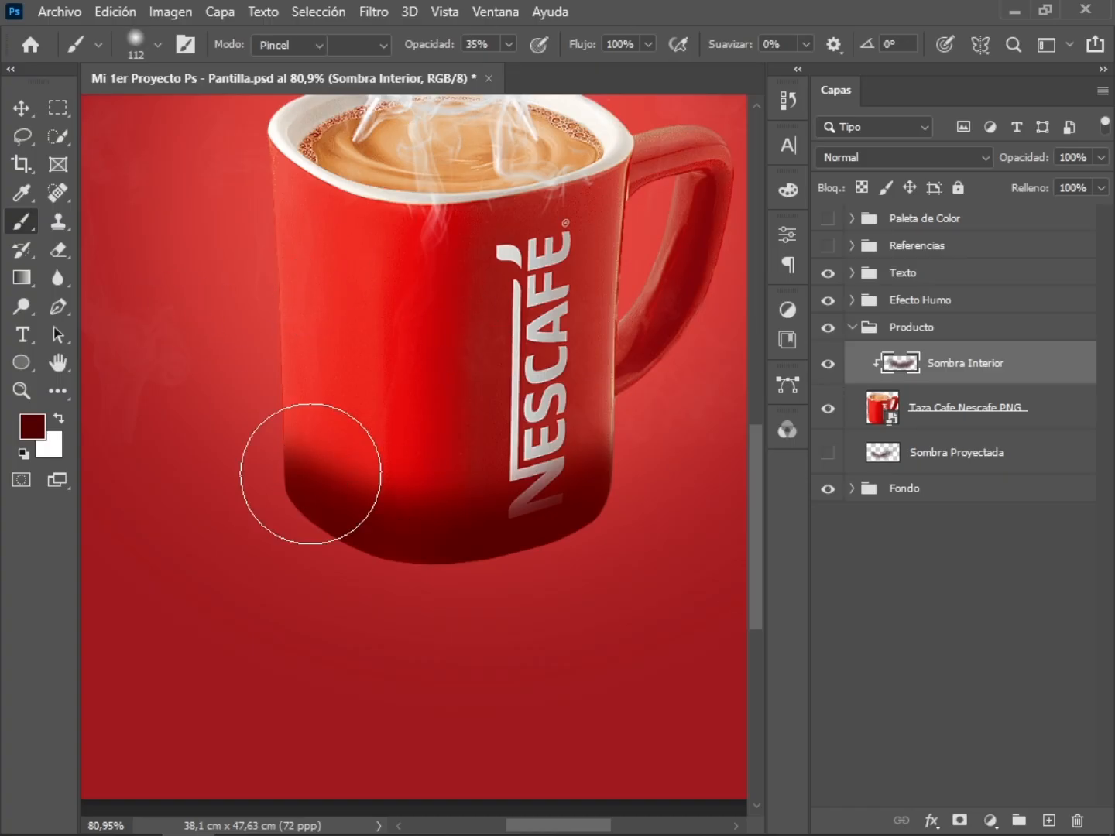
mouse_move(347, 426)
mouse_down()
mouse_move(319, 436)
mouse_move(374, 461)
mouse_move(545, 468)
mouse_move(580, 428)
mouse_move(534, 464)
mouse_move(387, 461)
mouse_move(326, 422)
mouse_move(438, 443)
mouse_move(419, 464)
mouse_move(578, 416)
mouse_move(433, 438)
mouse_move(291, 414)
mouse_move(373, 436)
mouse_move(341, 442)
mouse_move(436, 442)
mouse_move(410, 461)
mouse_move(505, 429)
mouse_move(575, 441)
mouse_move(419, 447)
mouse_move(322, 416)
mouse_move(393, 456)
mouse_move(553, 422)
mouse_move(494, 463)
mouse_move(403, 473)
mouse_move(276, 421)
mouse_move(466, 465)
mouse_move(611, 403)
mouse_move(536, 394)
mouse_up()
key(z)
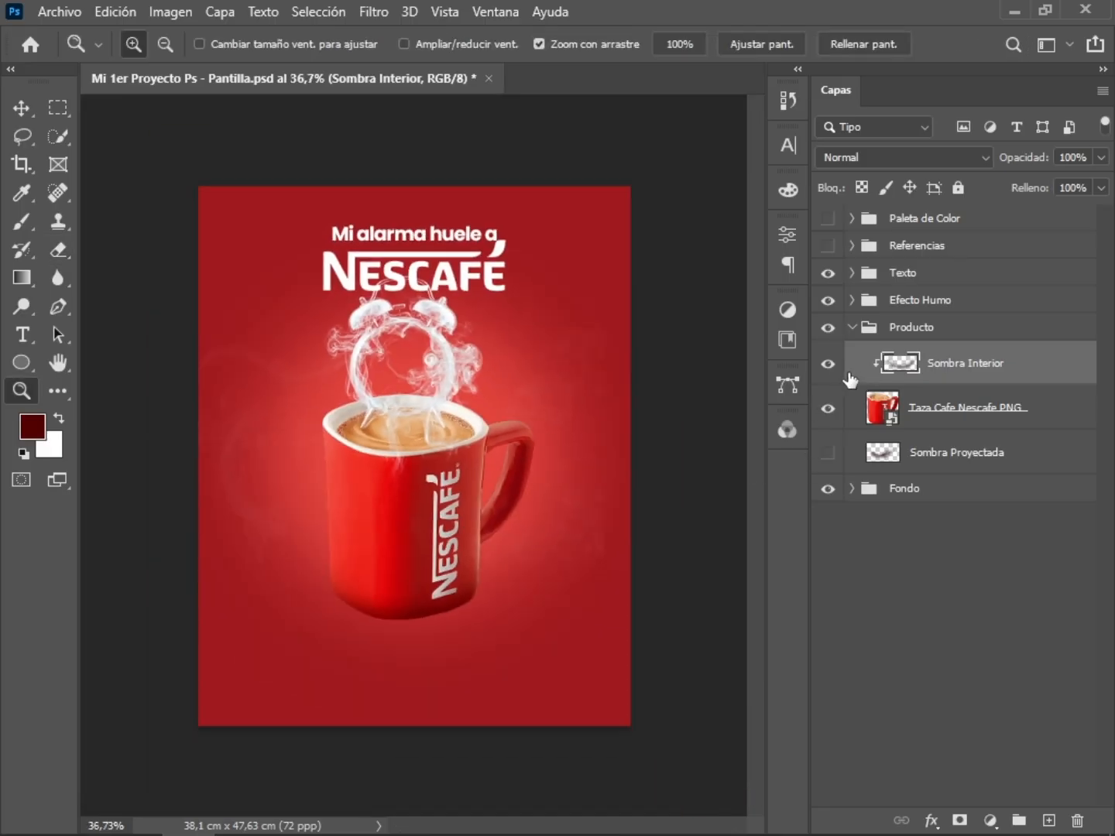
Compare the cup with and without the Sombra Interior layer, and make the Sombra Proyectada layer visible again
click(828, 364)
click(821, 372)
click(822, 372)
click(822, 373)
drag(500, 596, 484, 596)
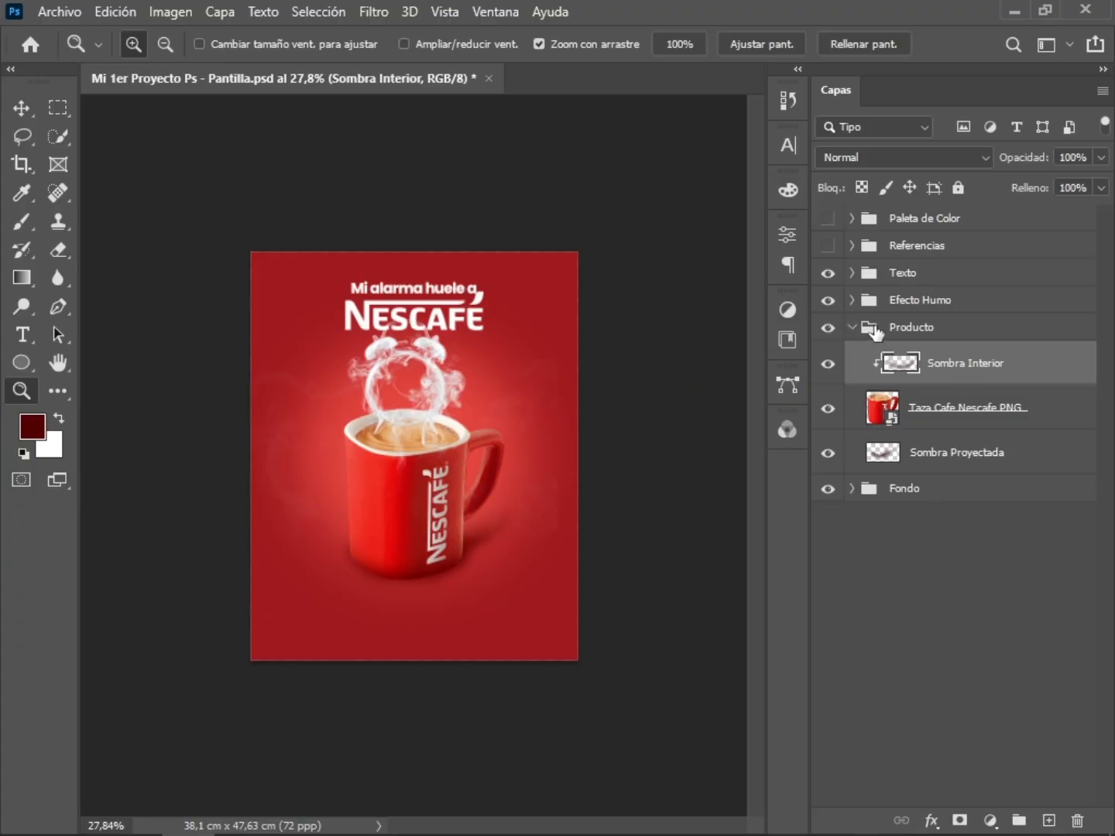
Collapse the Producto group, hide all groups, and show Fondo, Producto, Efecto Humo and Texto again one by one
click(851, 328)
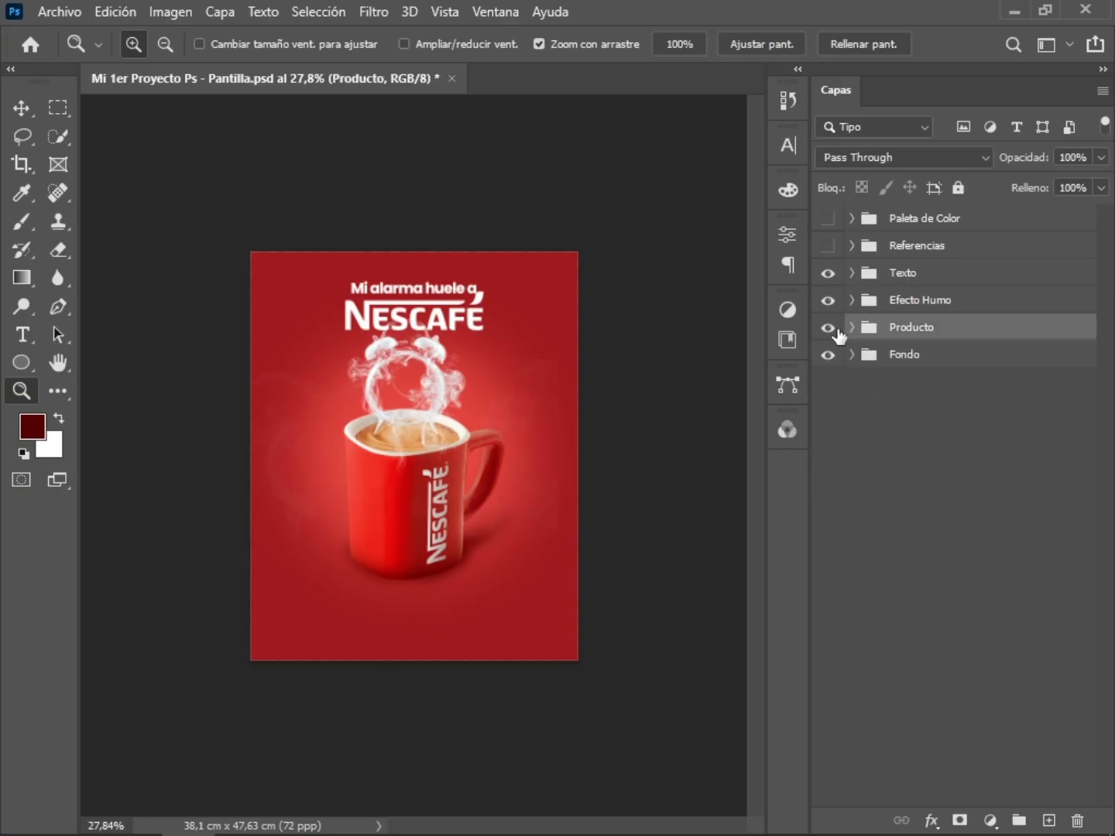
drag(833, 332, 823, 408)
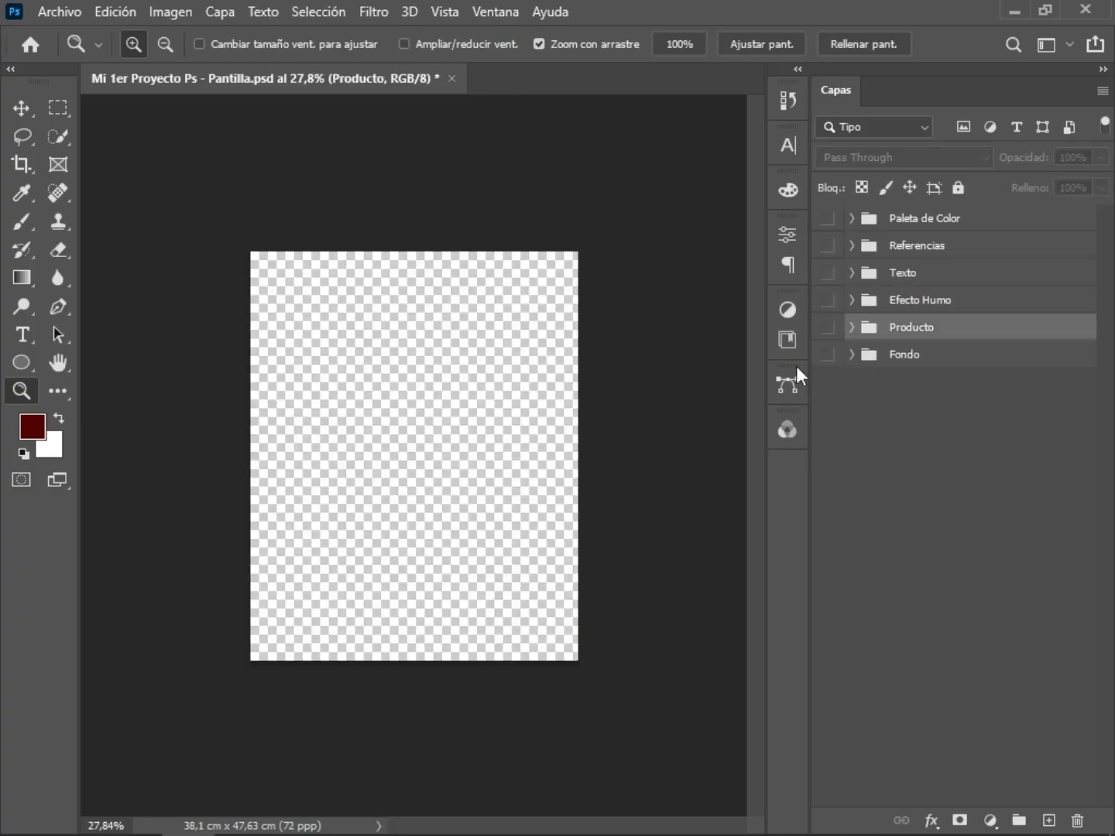
click(830, 356)
click(829, 330)
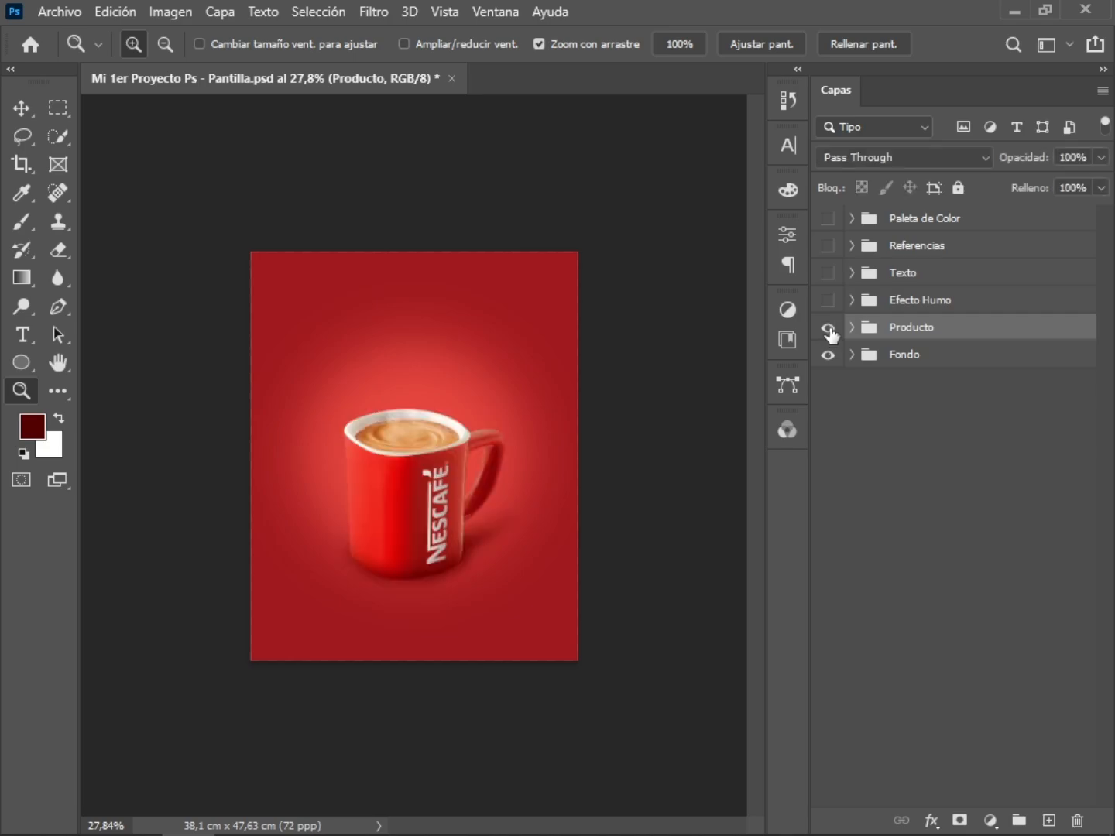
click(827, 302)
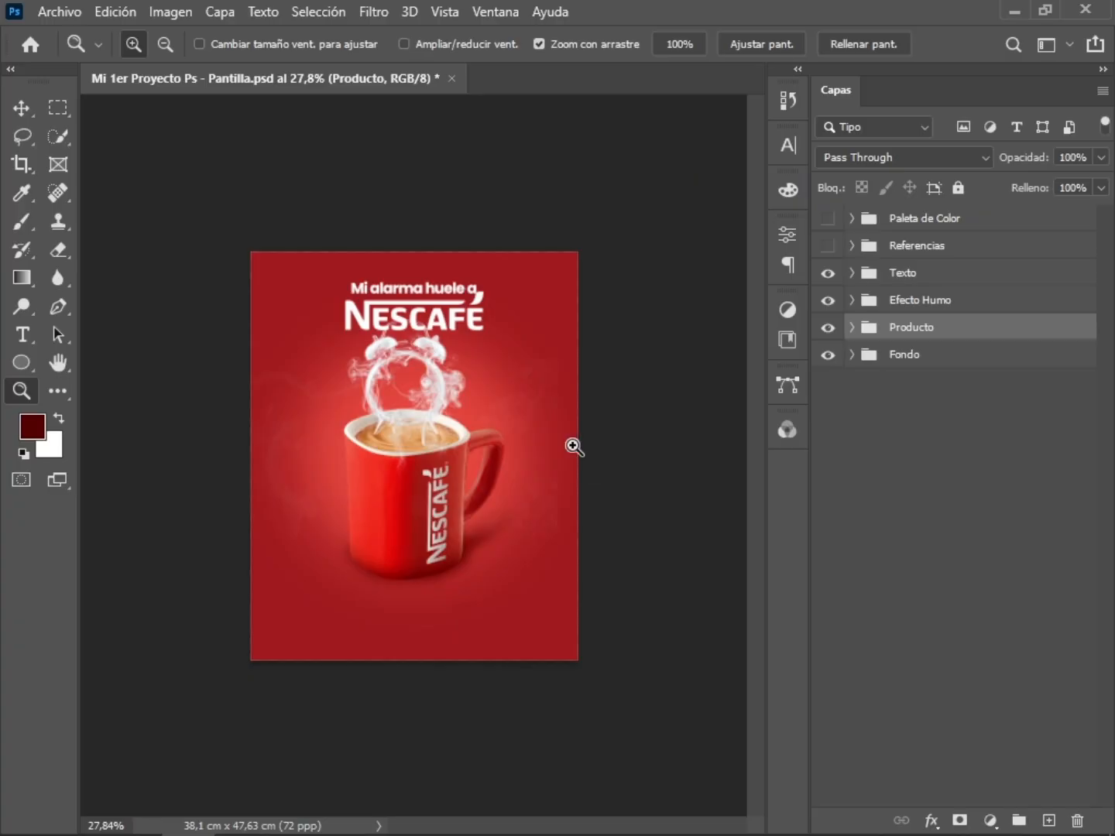
drag(482, 450, 526, 443)
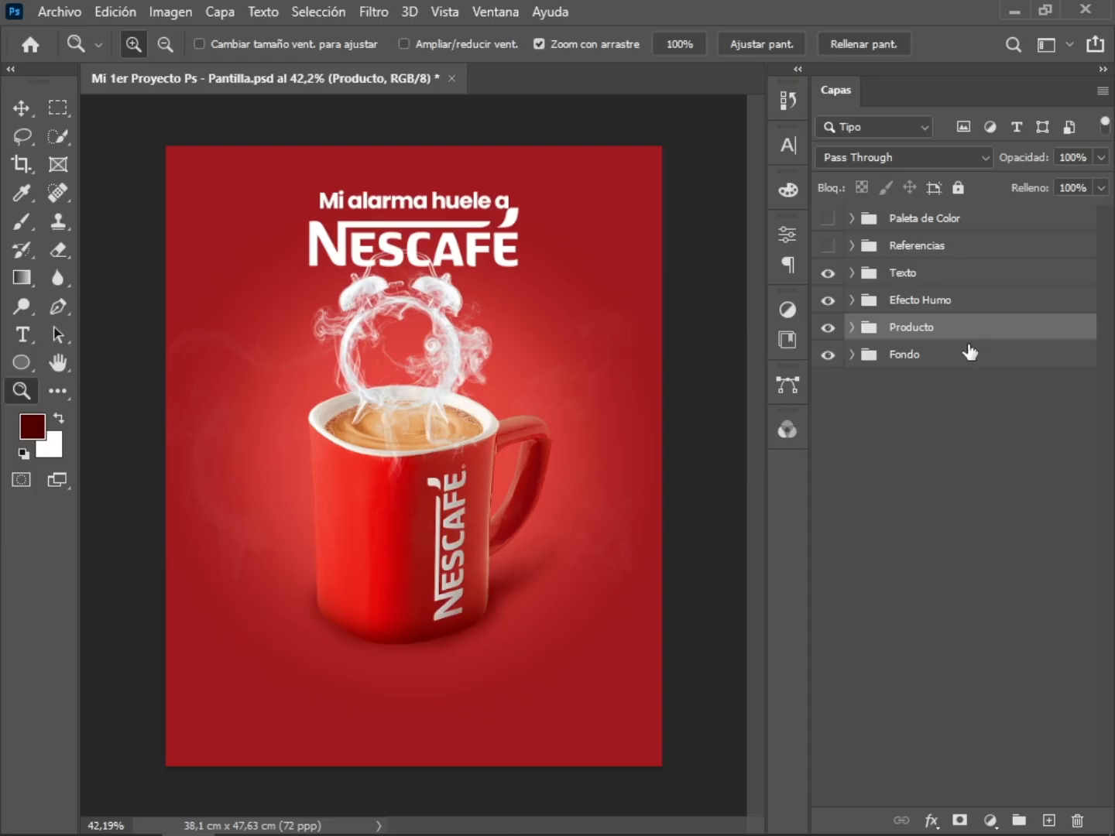
Try moving the Producto group down the poster with Free Transform, and cancel the transform
key(ctrl+t)
key(Escape)
key(ctrl+t)
drag(401, 470, 402, 555)
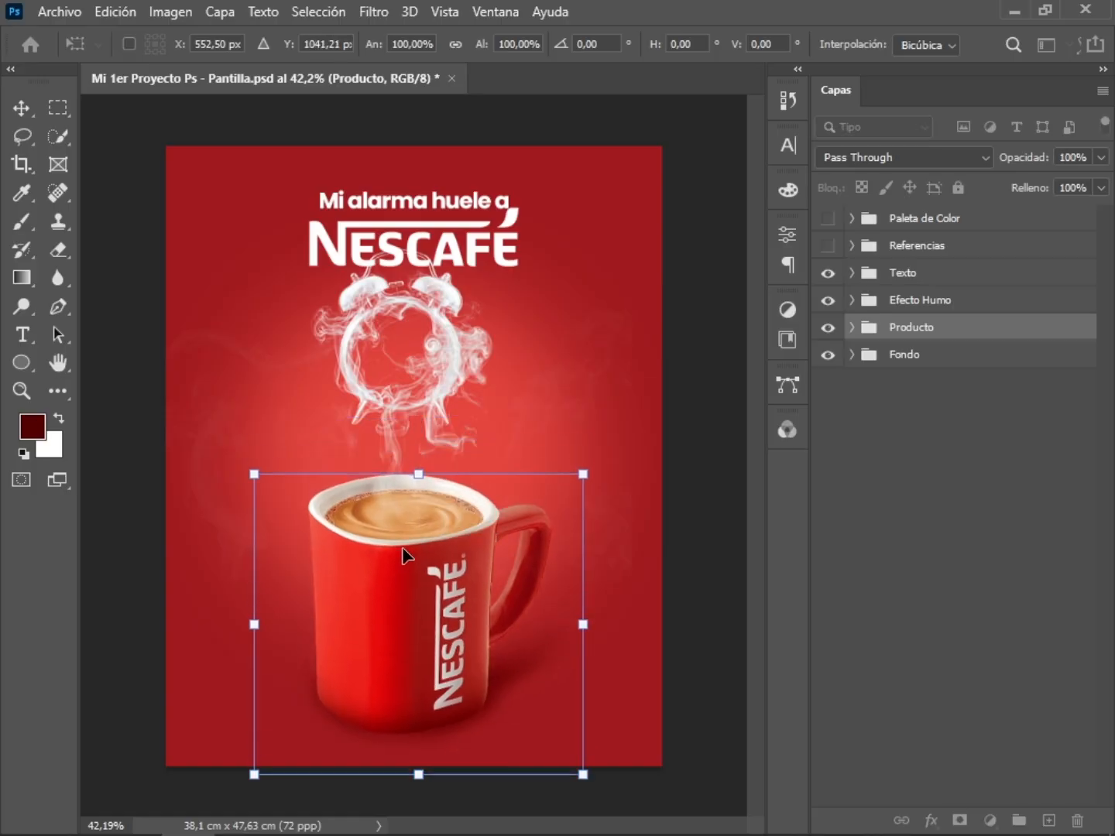
drag(395, 566, 430, 524)
key(Escape)
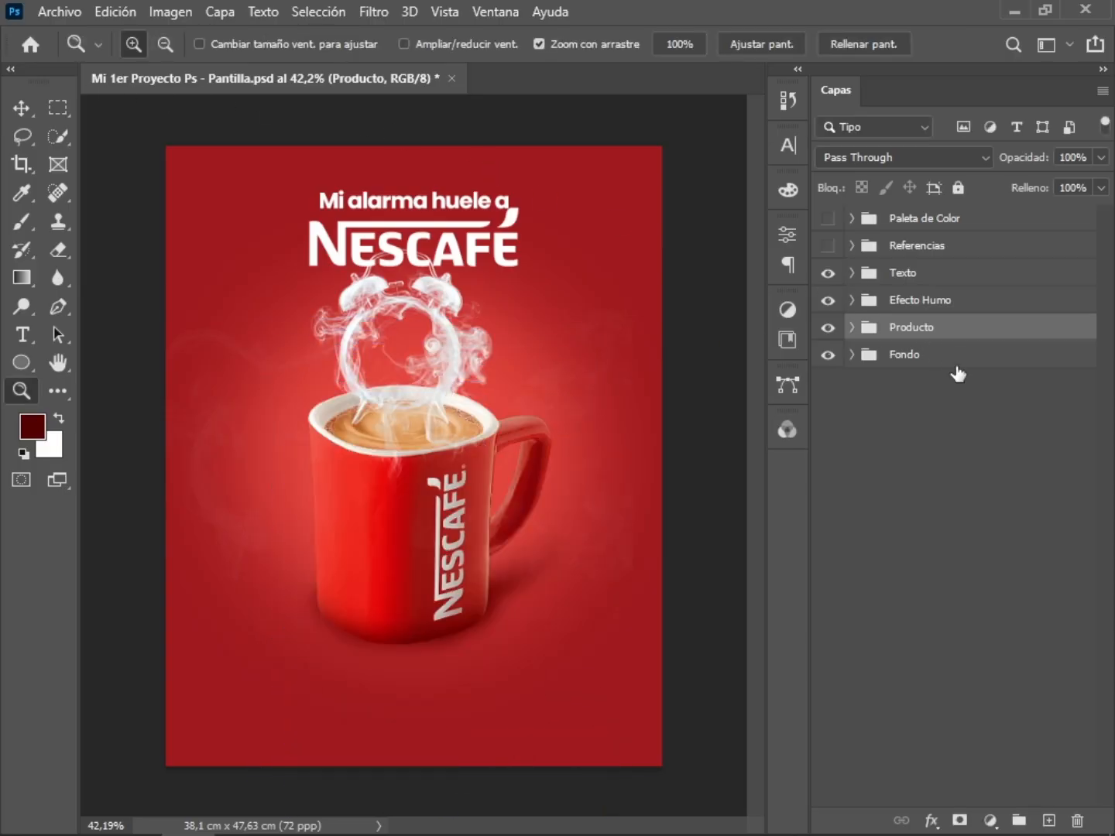
Set the Move tool's auto-select to Grupo, try moving the cup as a whole group, and undo the move
key(v)
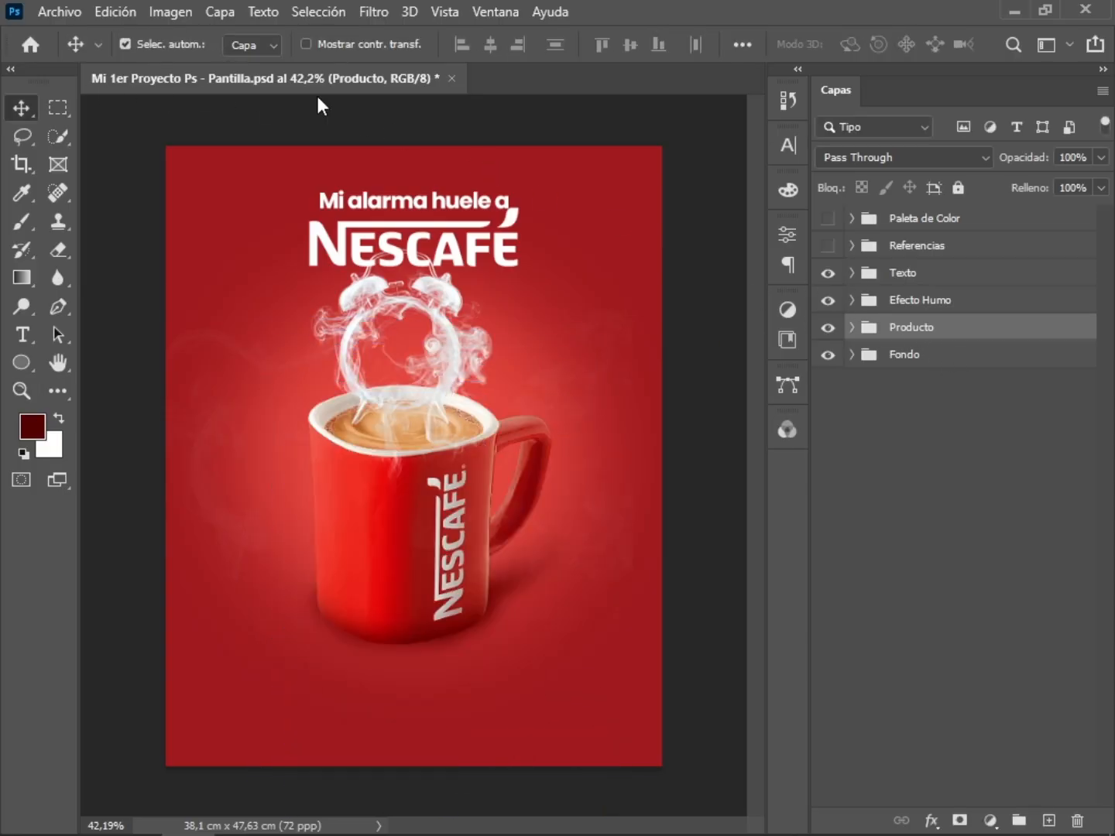
click(259, 46)
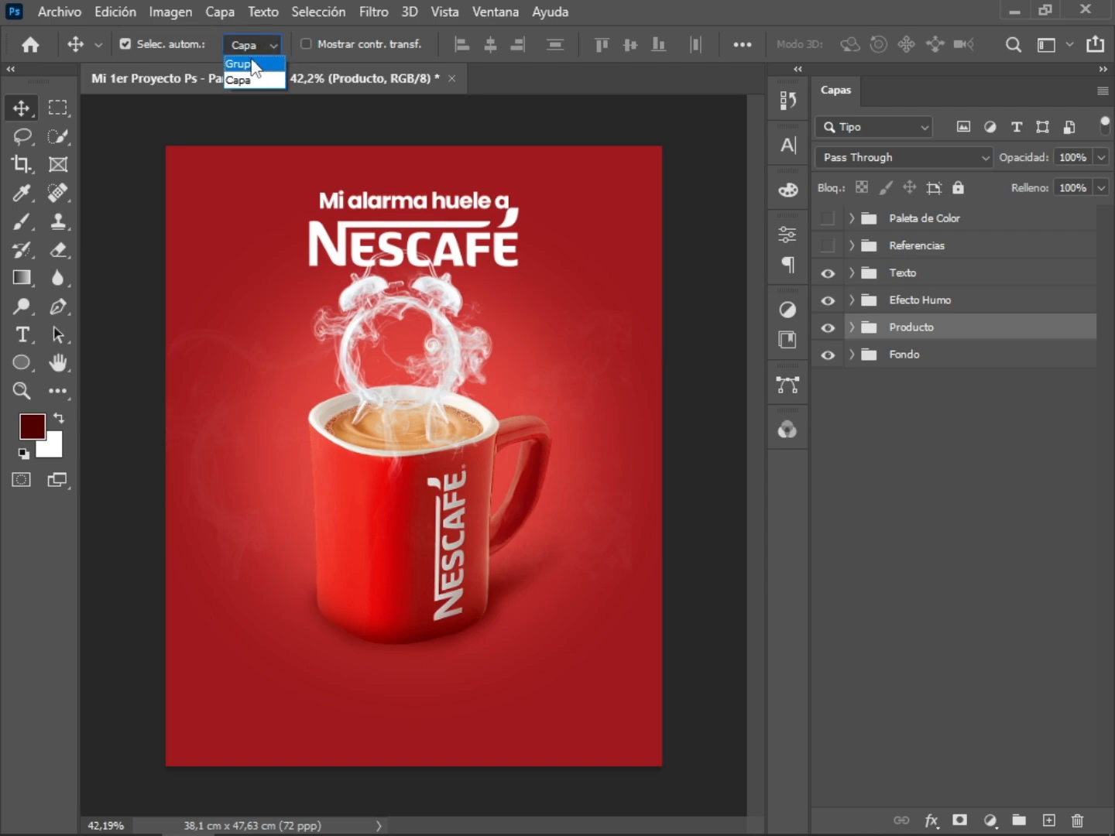
mouse_move(420, 493)
mouse_down()
mouse_move(366, 582)
mouse_move(255, 488)
mouse_move(436, 502)
mouse_up()
key(ctrl+z)
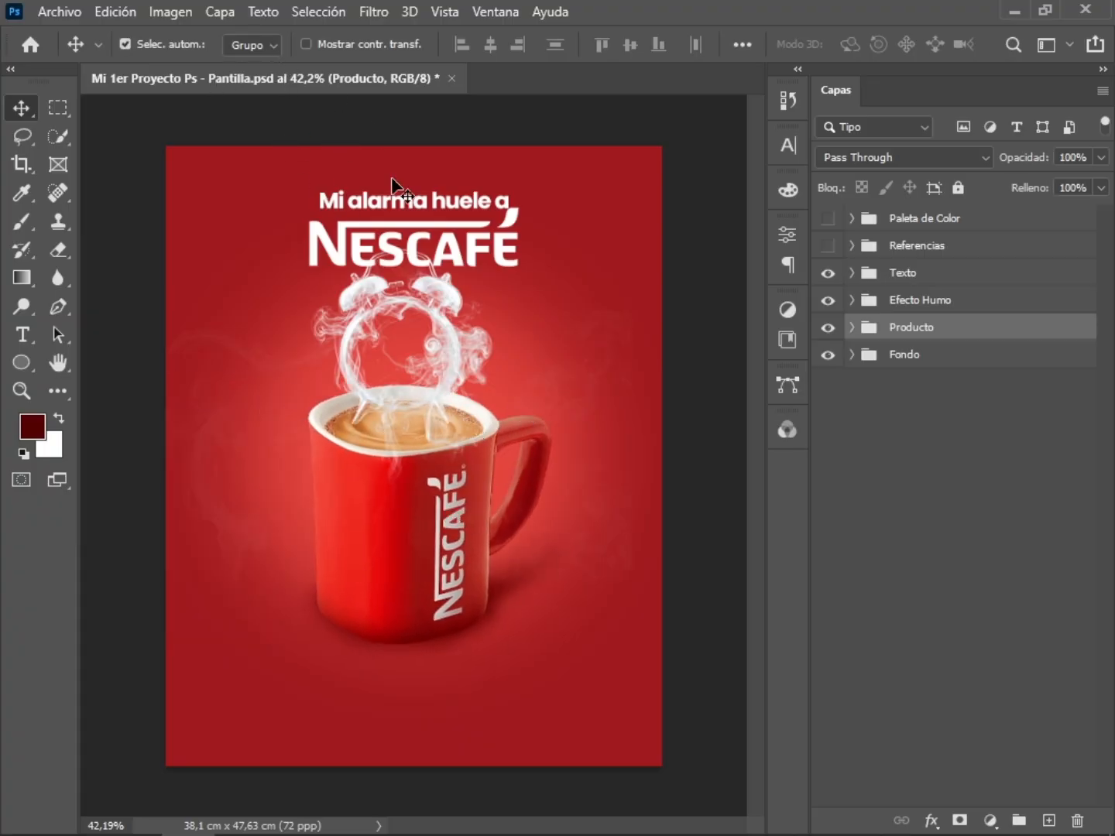
Set the Move tool's auto-select back to Capa, try moving only the cup layer sideways, and undo the move
click(264, 45)
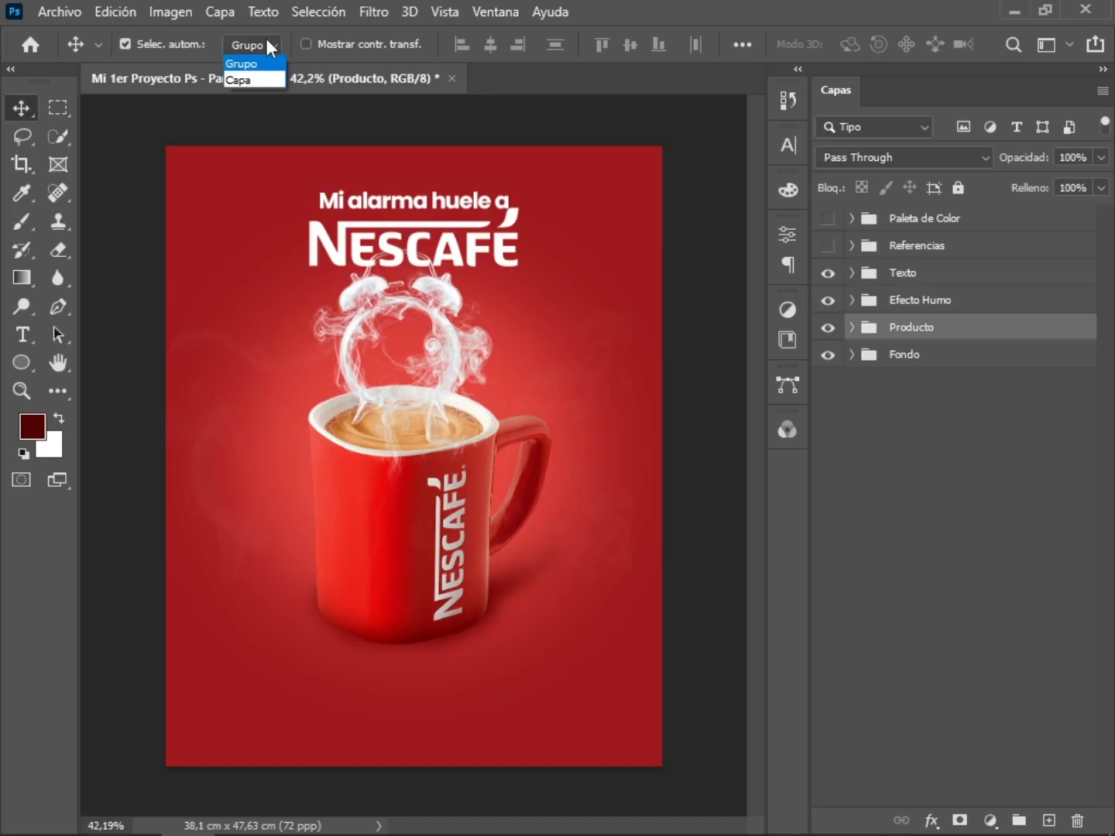
click(240, 80)
drag(402, 480, 672, 488)
key(ctrl+z)
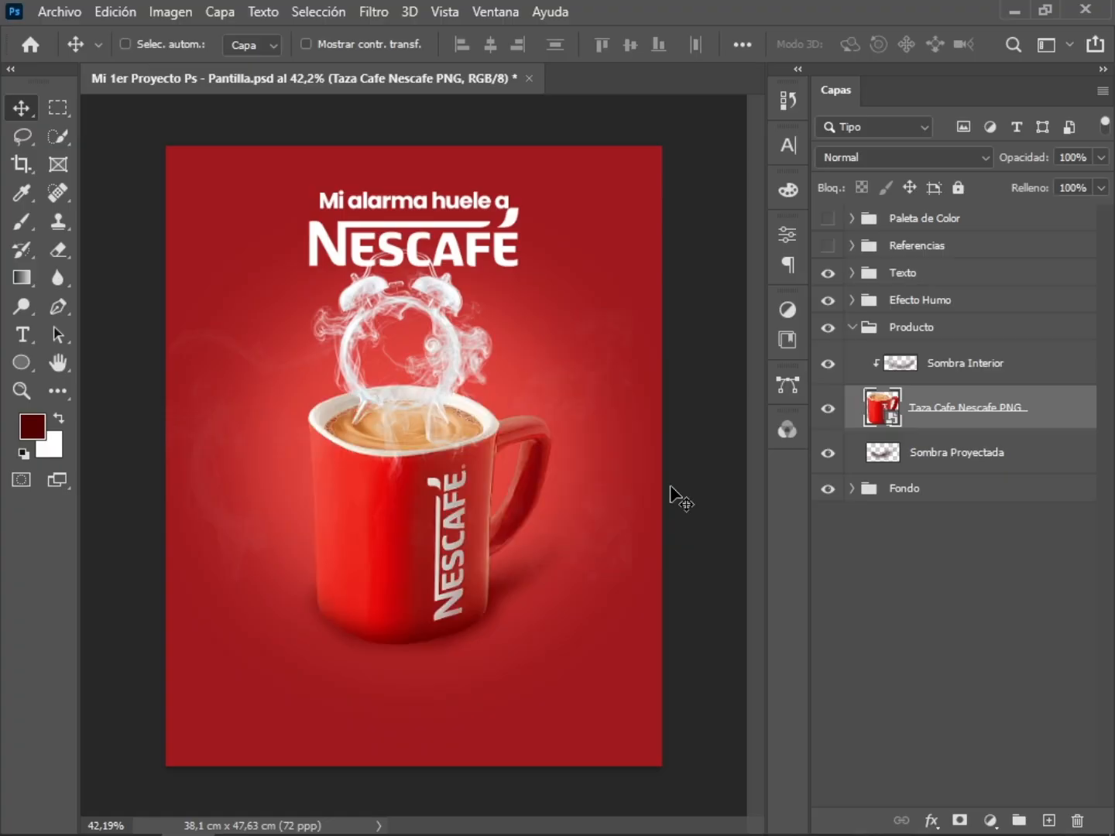
Collapse the Producto group and move the whole group straight down with Free Transform to about Y 968 px
click(852, 327)
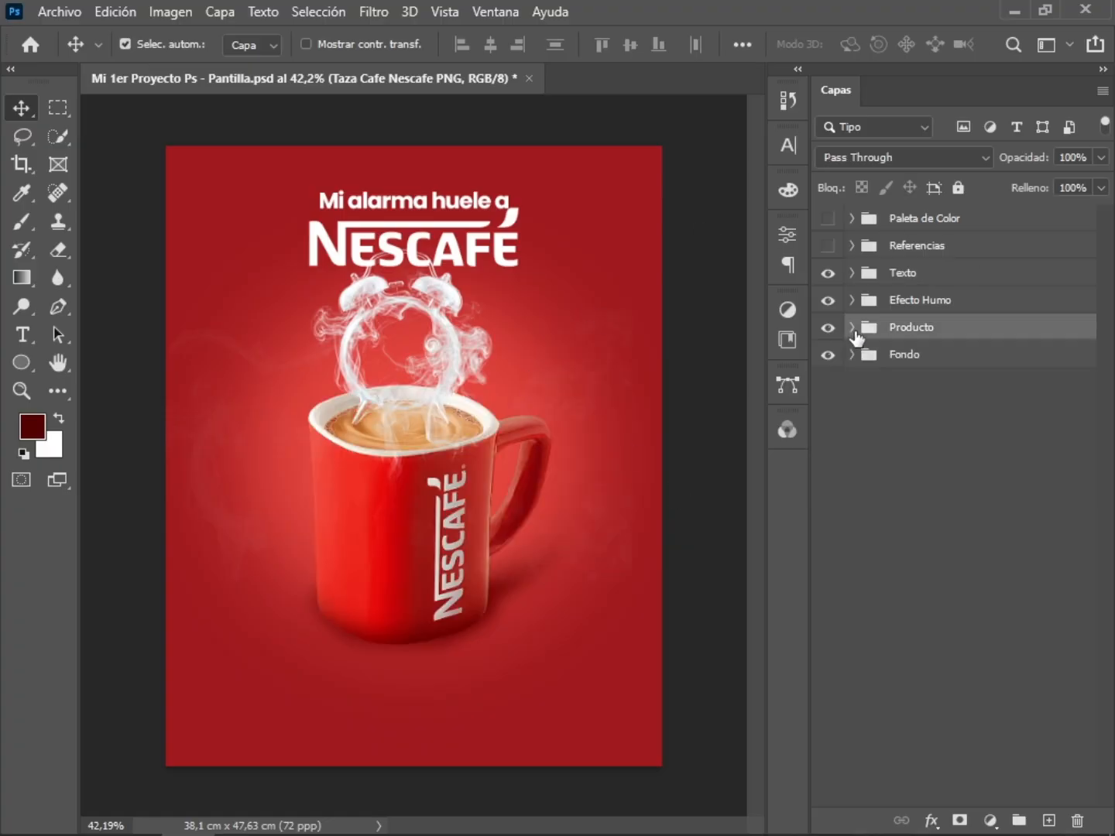
key(ctrl+t)
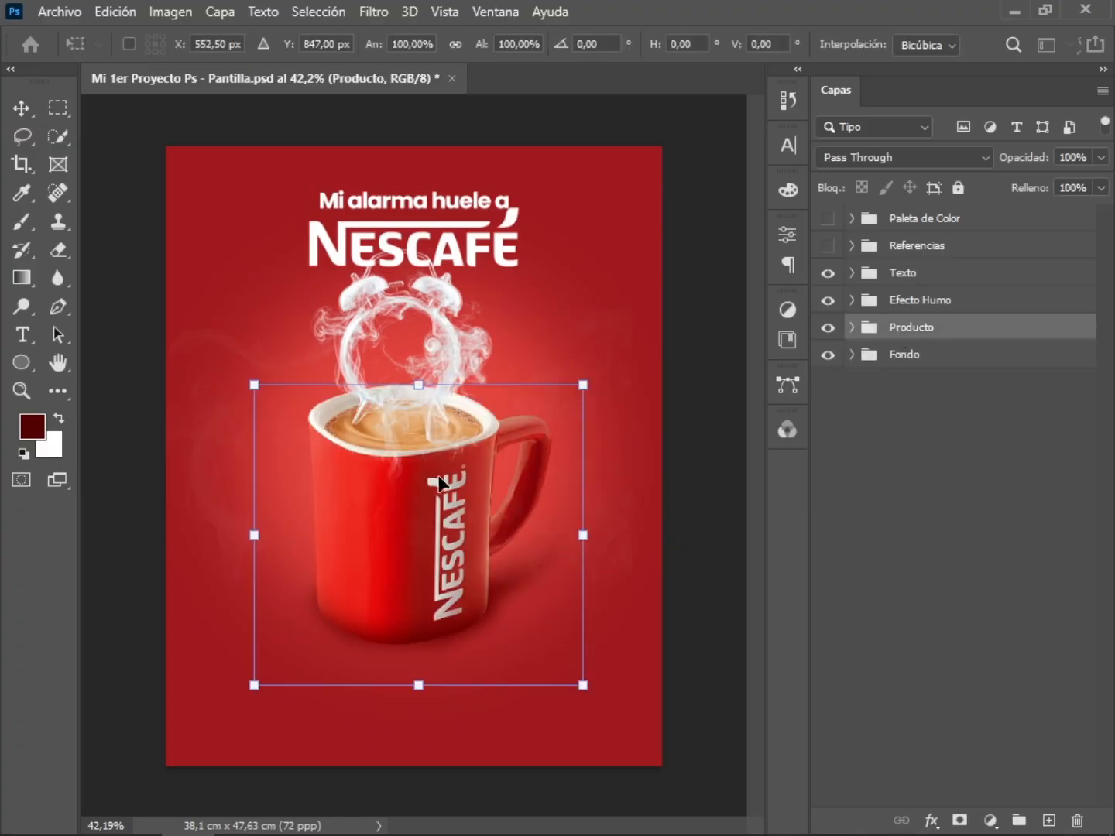
drag(435, 480, 448, 529)
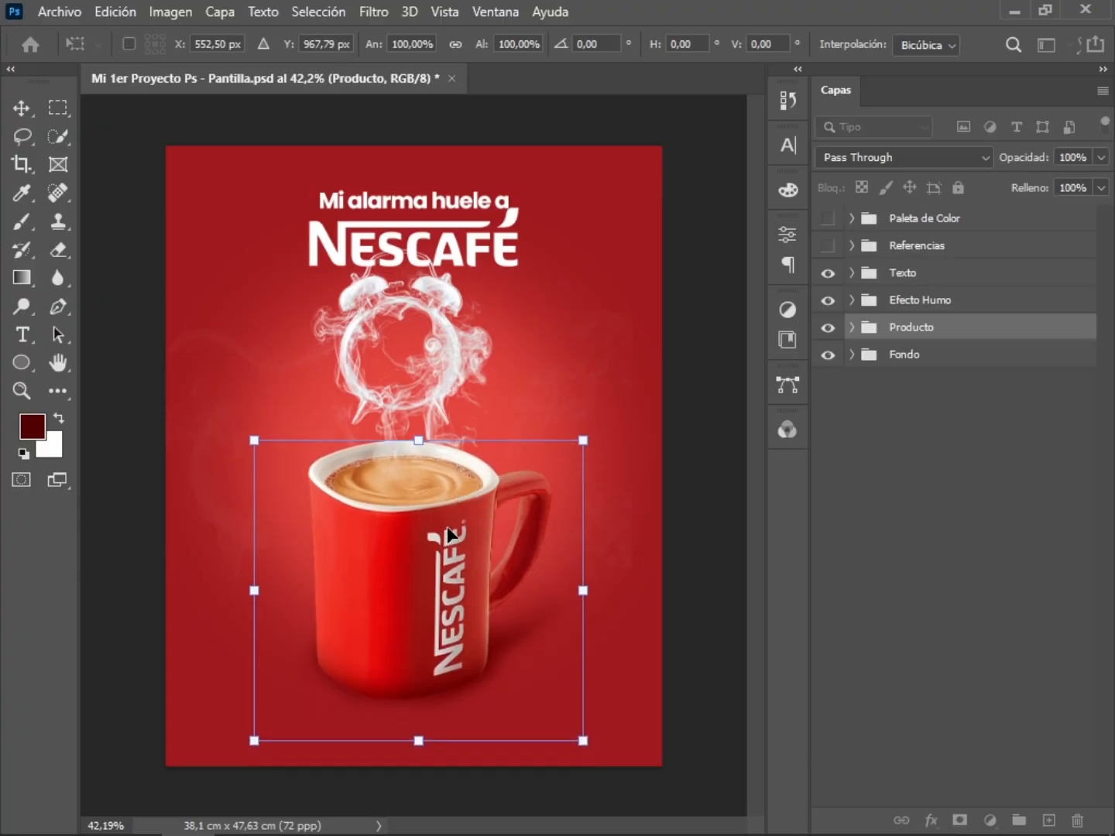
key(Return)
Move the Efecto Humo group straight down with Free Transform to about Y 672 px, so the smoke clock meets the coffee
click(925, 304)
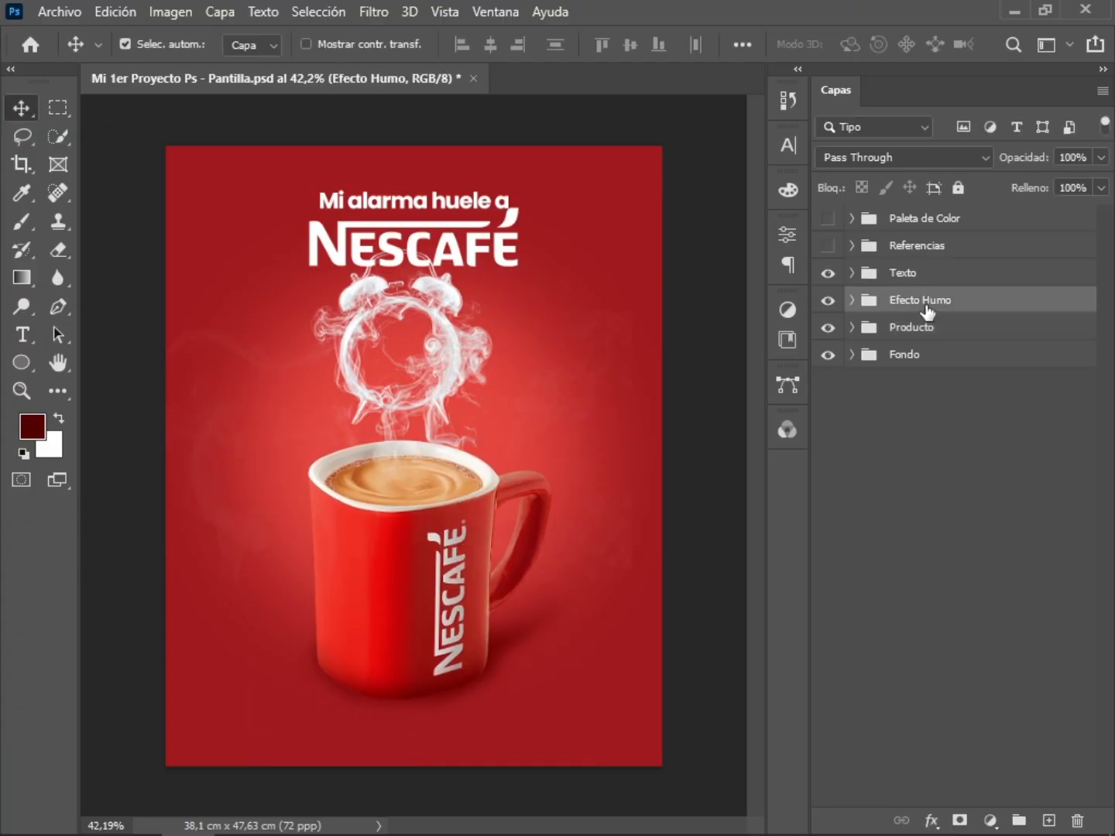
key(ctrl+t)
drag(405, 352, 422, 387)
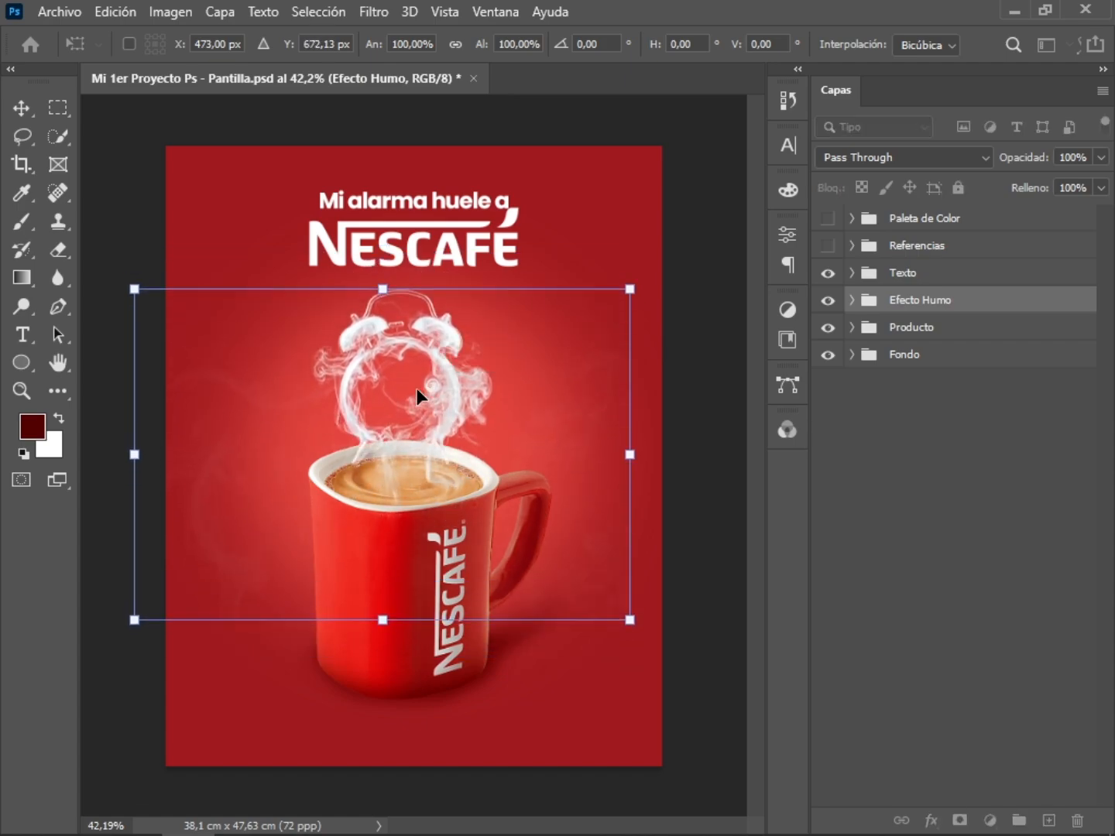
key(Return)
Move the Texto group slightly down with Free Transform, keeping it centred just above the smoke clock
click(901, 276)
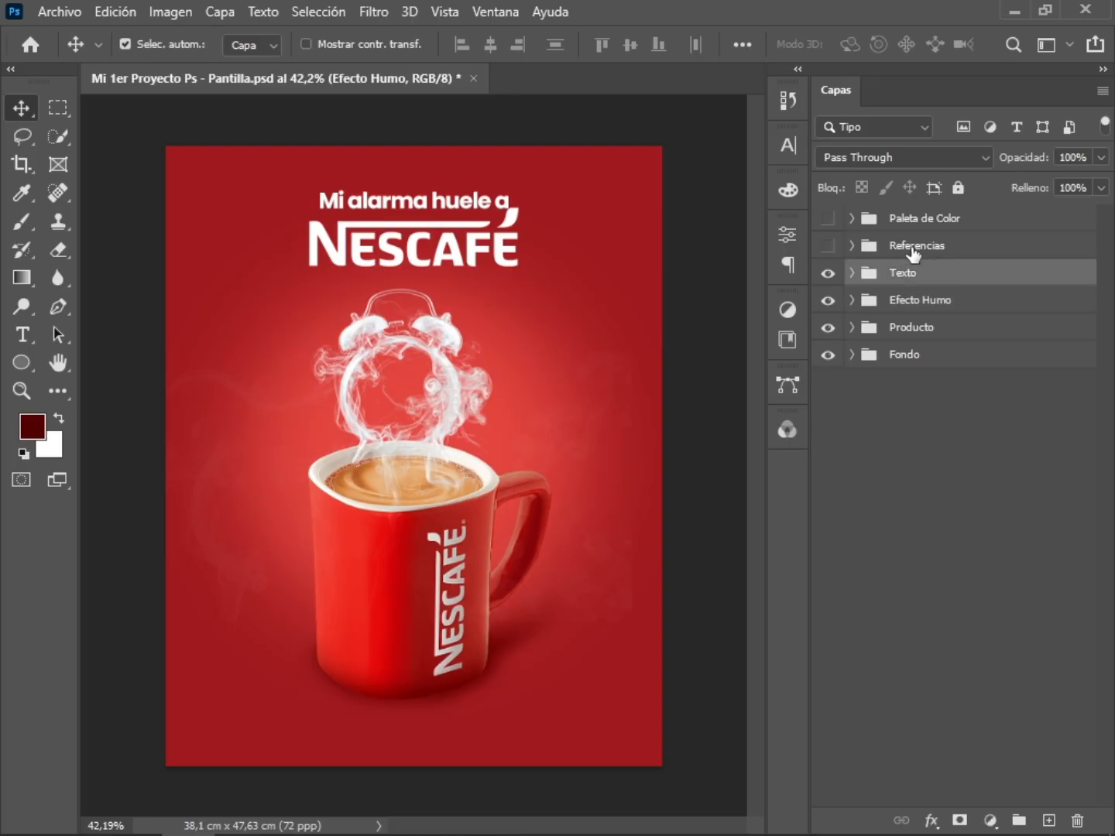
key(ctrl+t)
drag(393, 193, 422, 238)
key(Return)
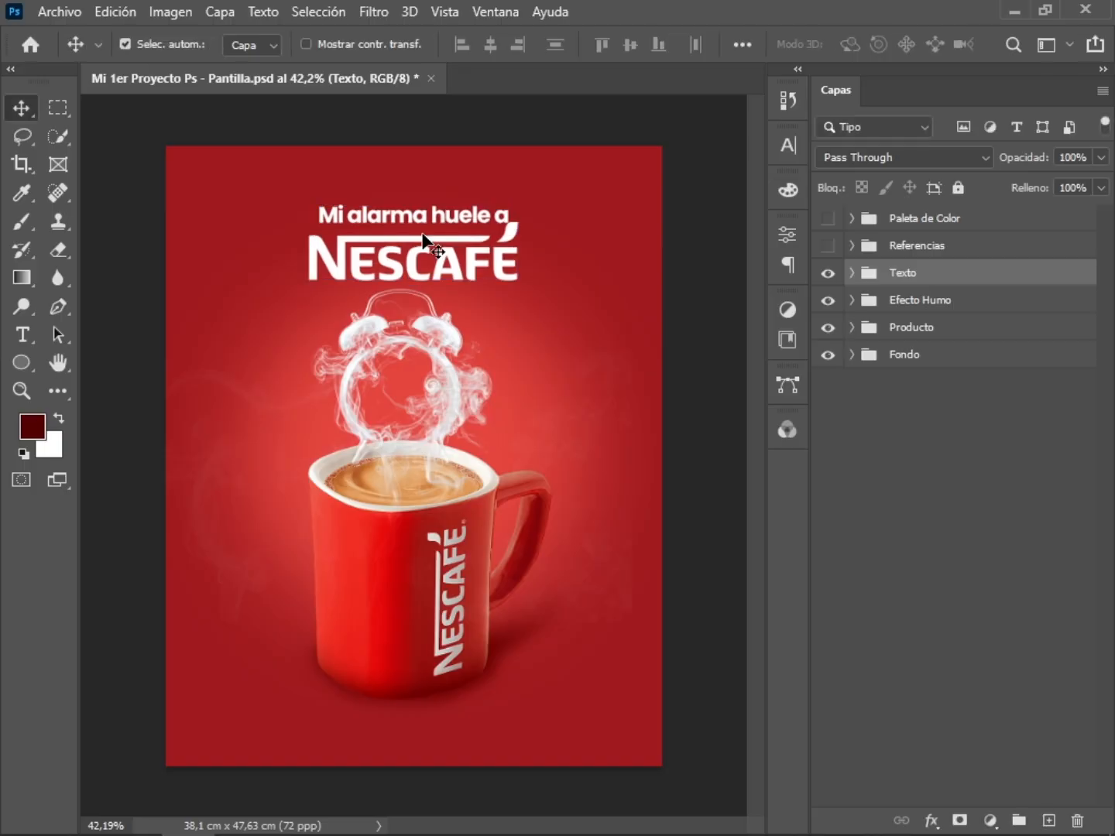
Review the whole poster and expand the Texto and Efecto Humo groups to examine their layers
key(z)
drag(508, 450, 470, 456)
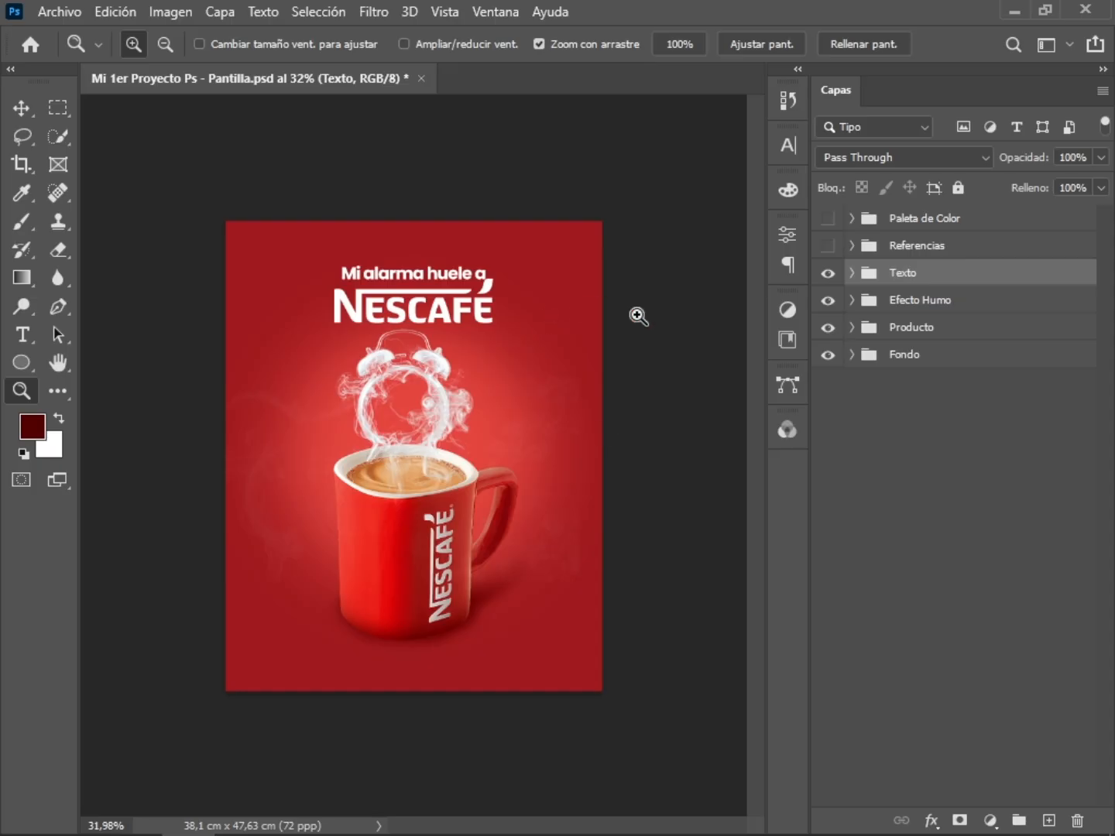
click(852, 273)
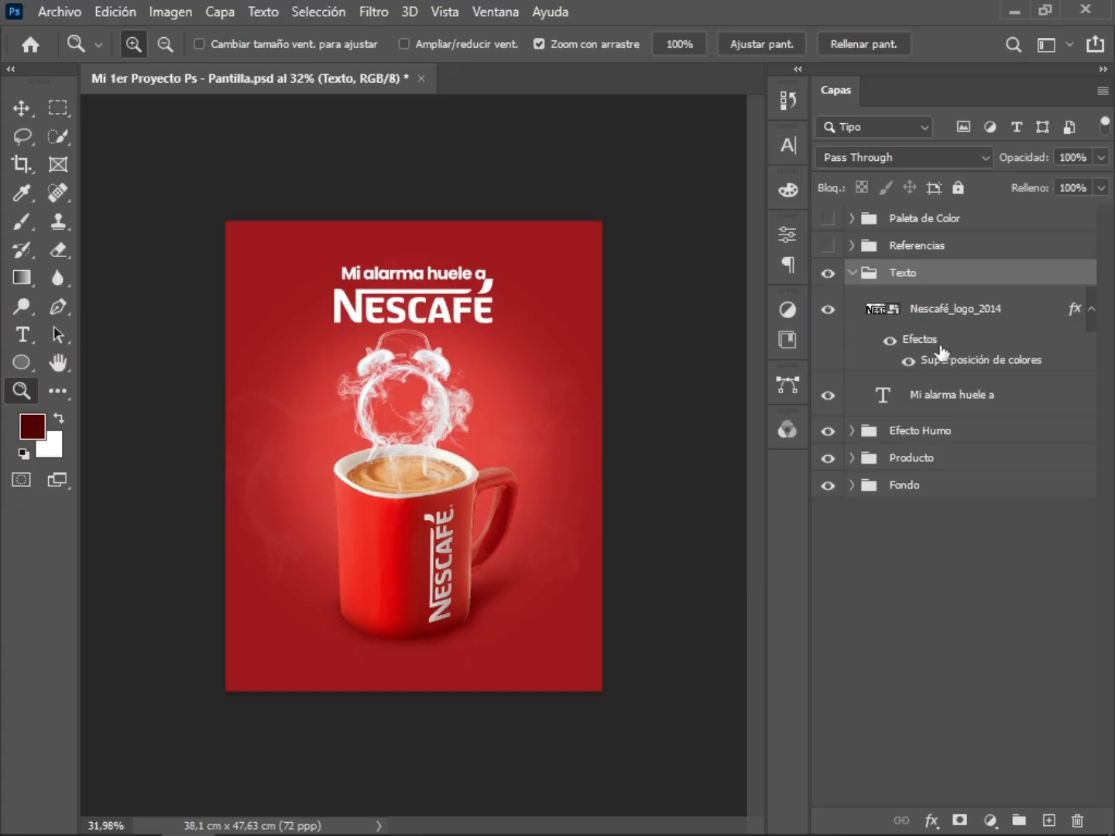
click(853, 430)
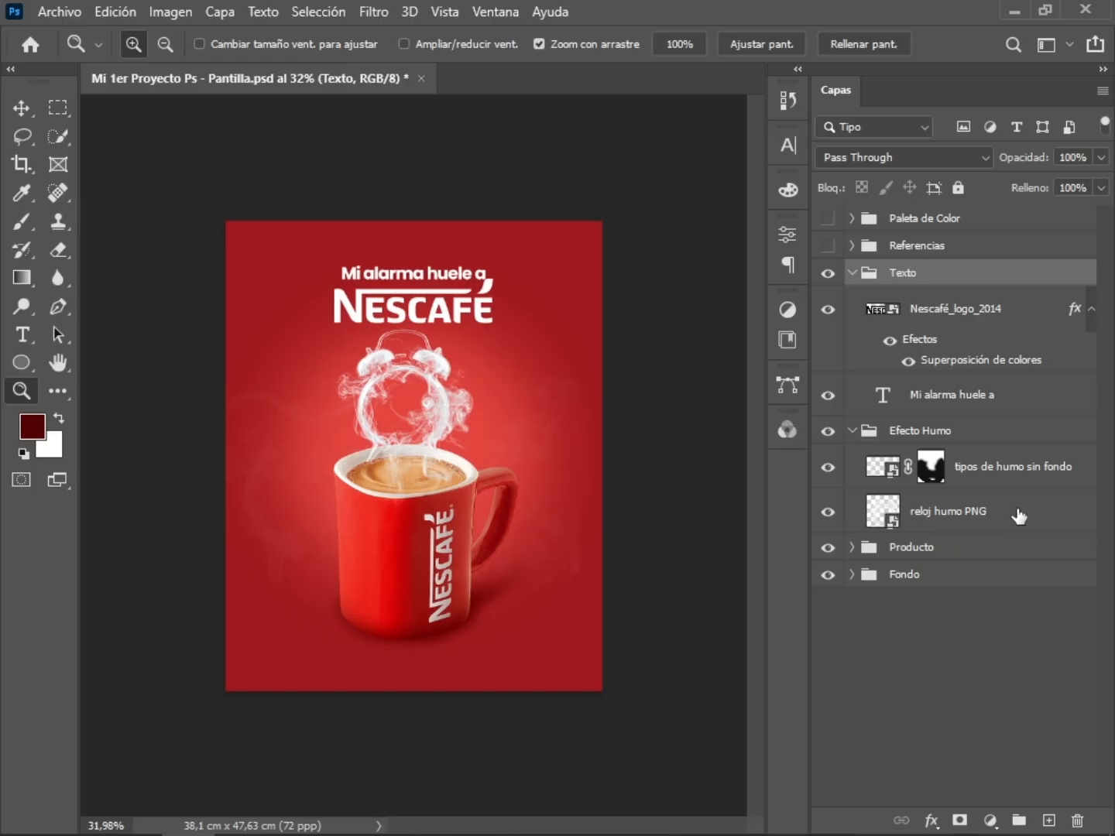
Try renaming the reloj humo PNG layer, cancel the rename, and collapse the Efecto Humo and Texto groups
double_click(941, 511)
text(ca)
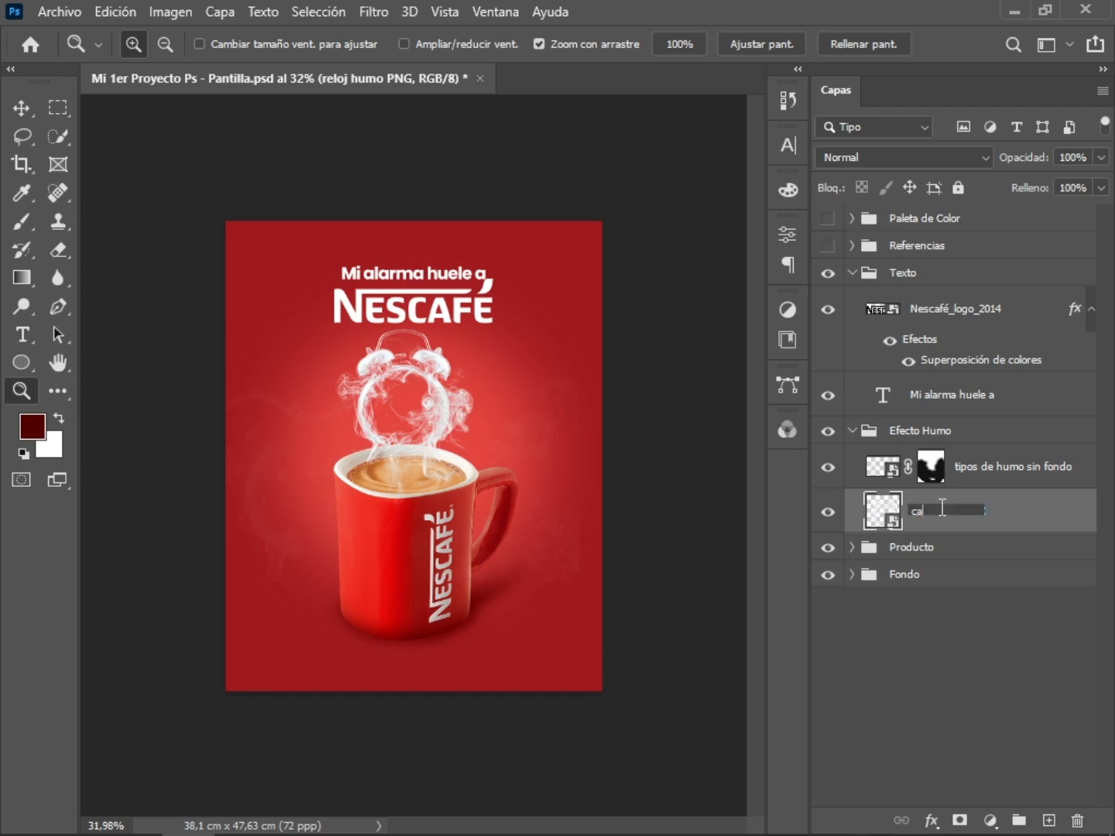
key(Escape)
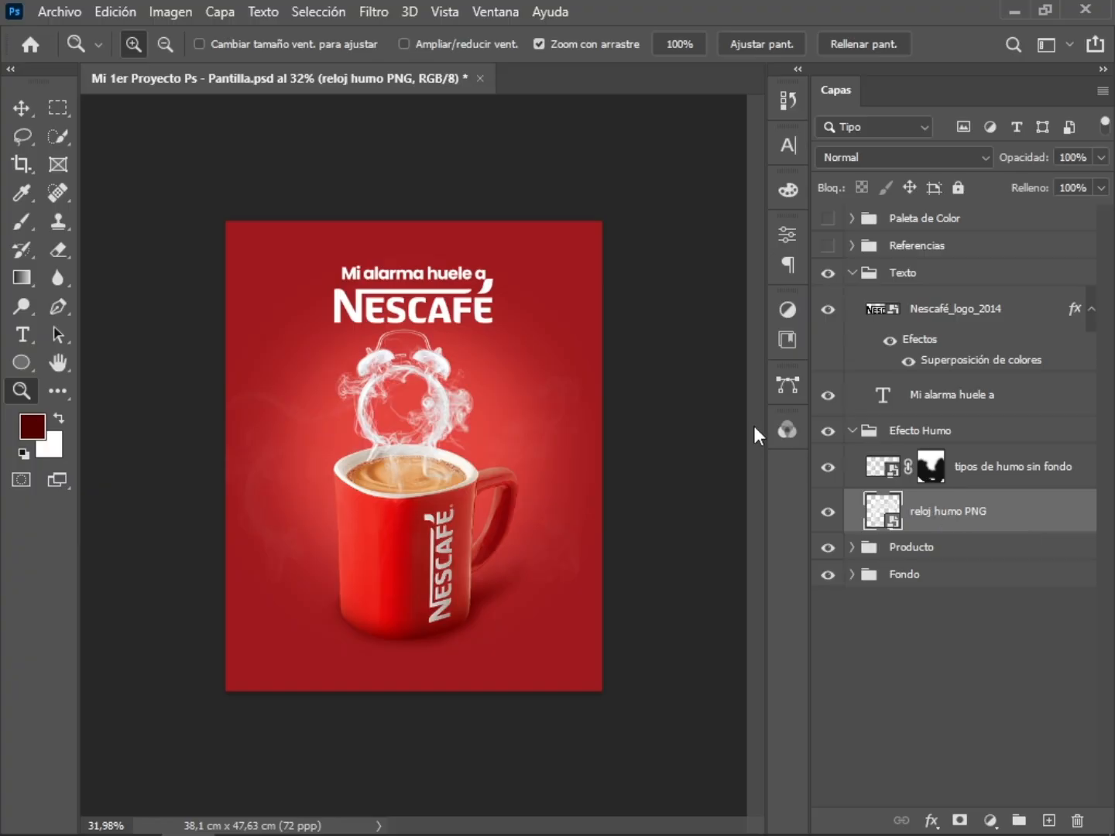
click(853, 430)
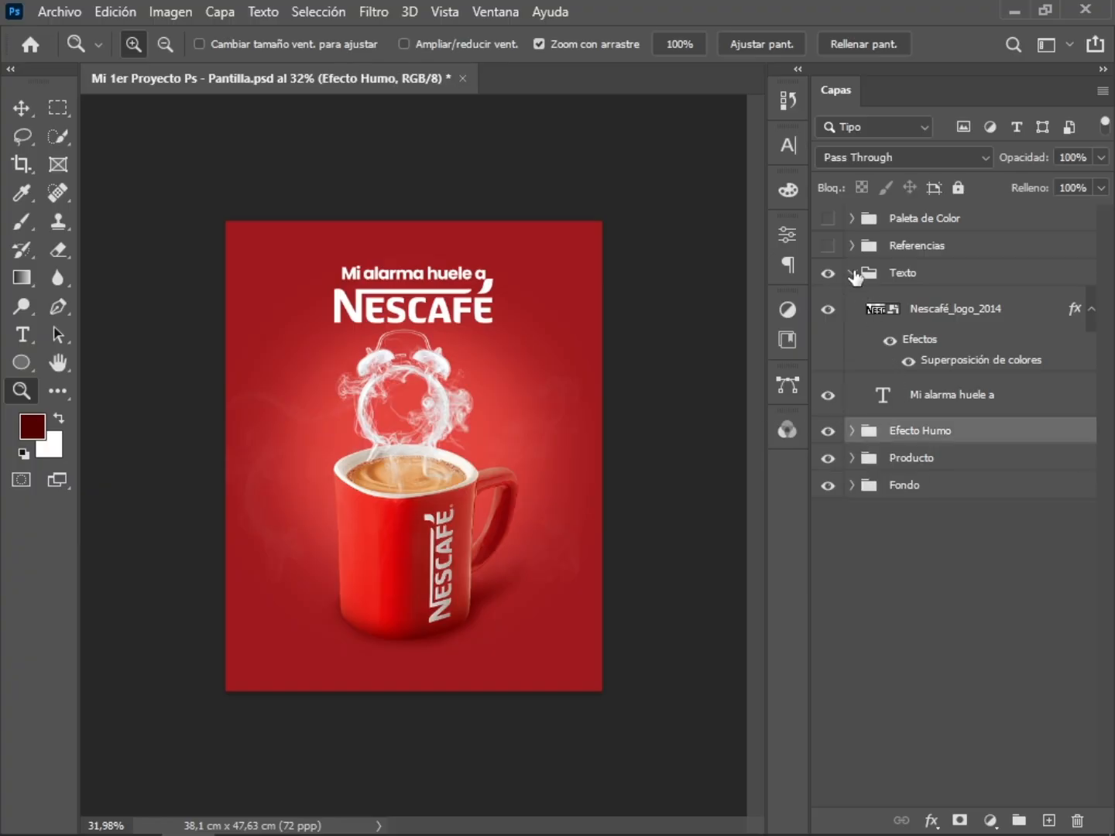
click(854, 273)
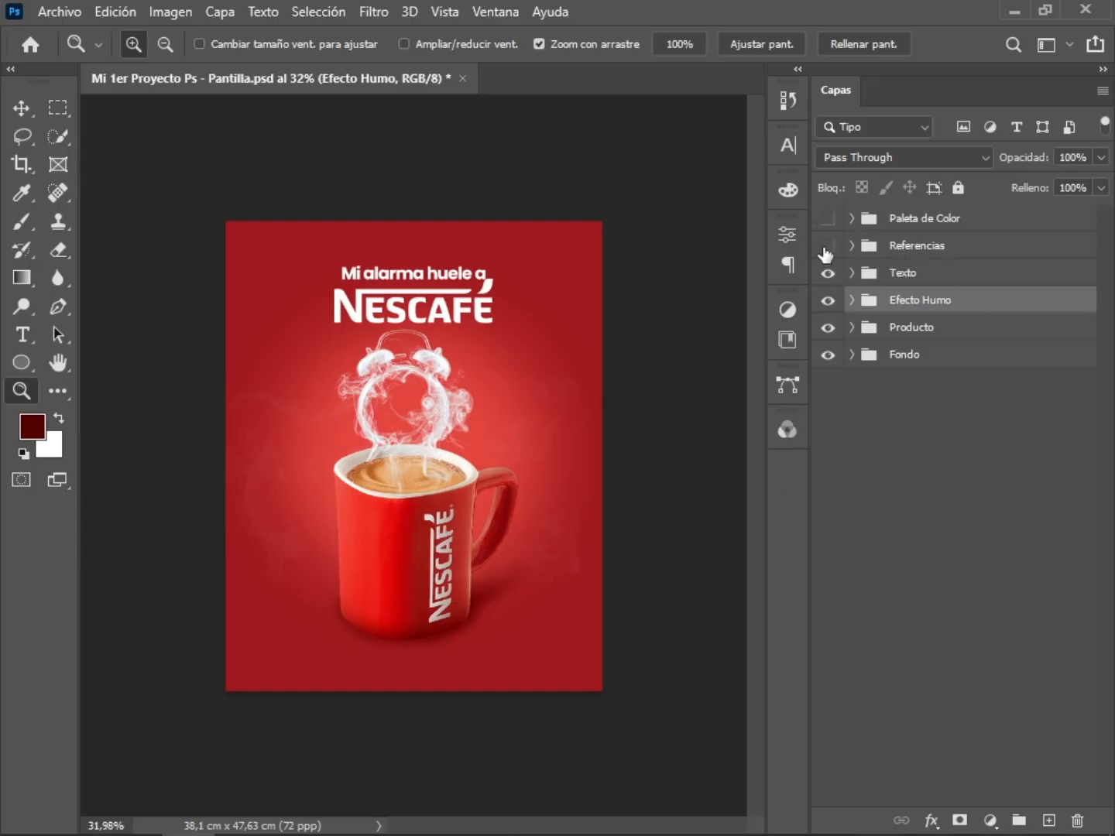
Put all the groups from Paleta de Color to Fondo into one new group and expand it to check its contents
click(930, 364)
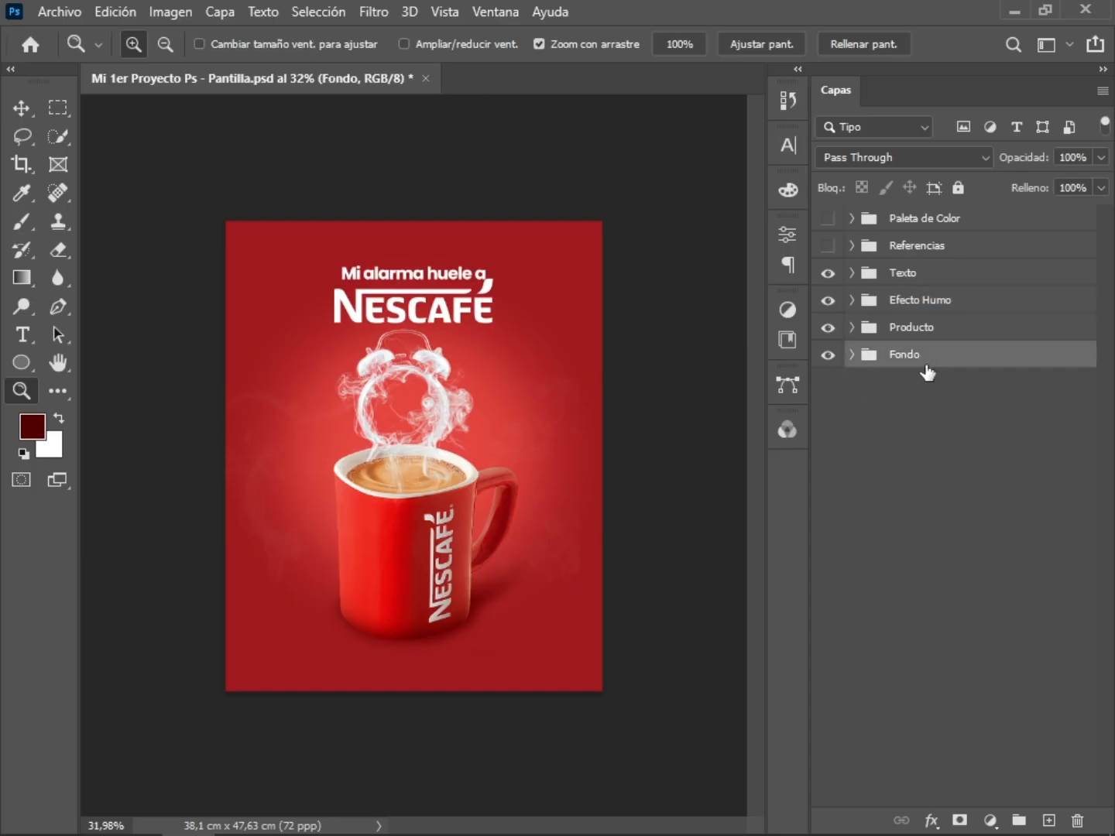
shift+click(915, 221)
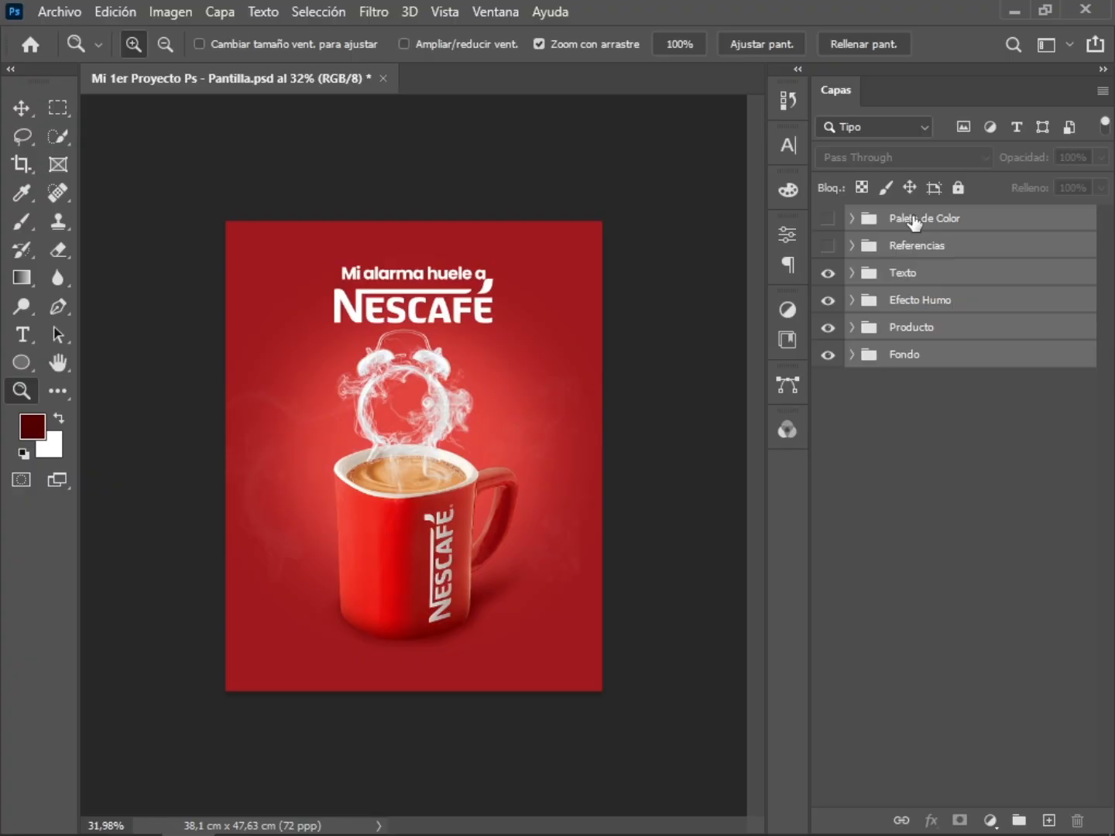
key(ctrl+g)
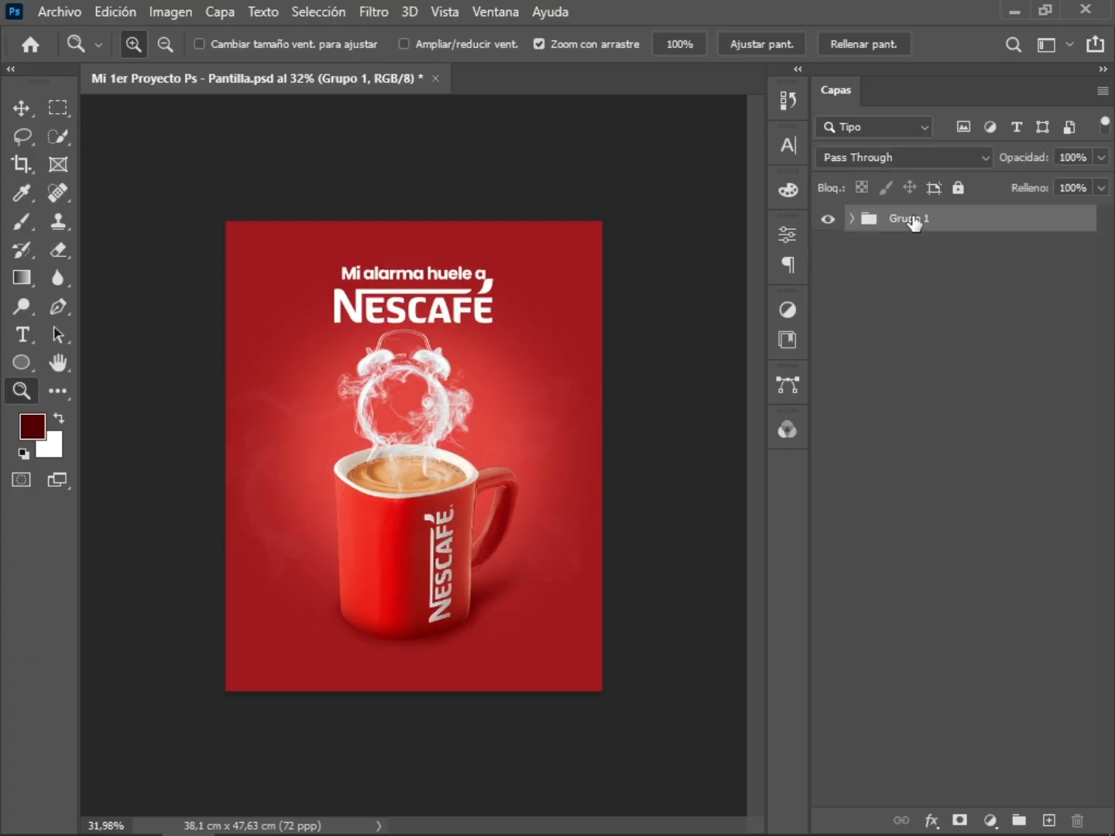
click(851, 220)
click(869, 273)
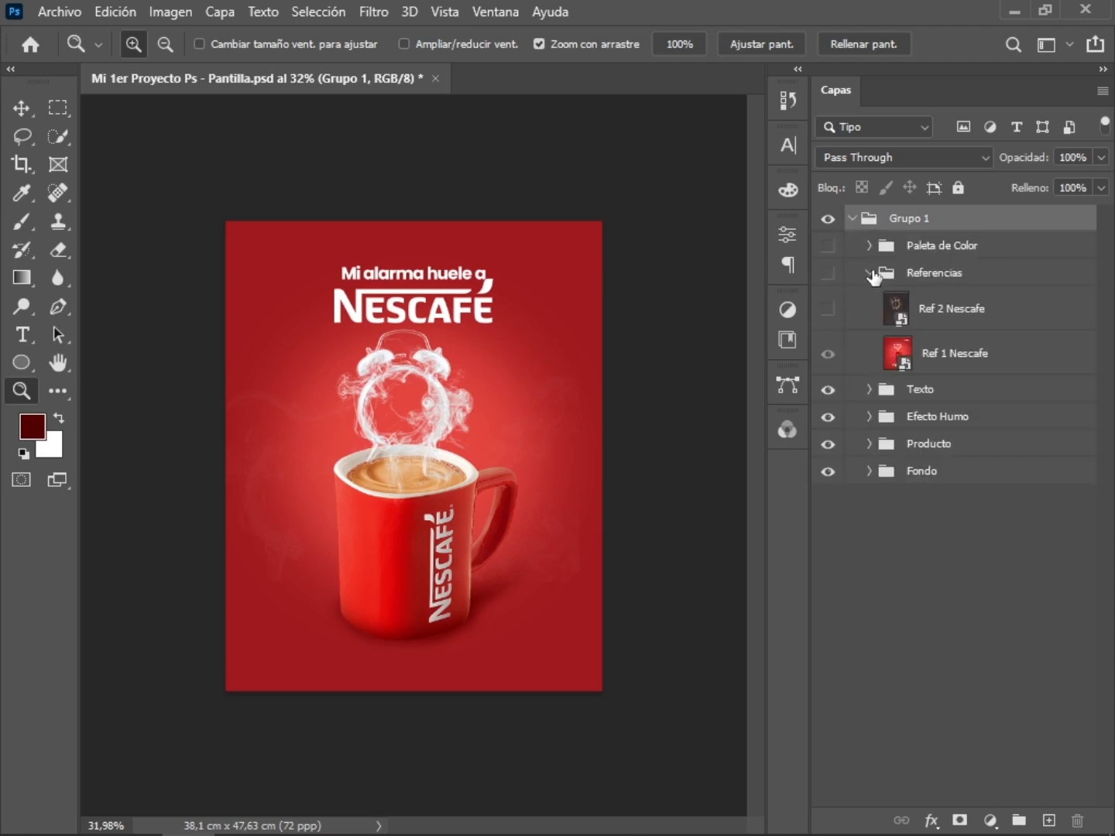
click(871, 274)
Rename the new parent group as by Ars Design
double_click(915, 218)
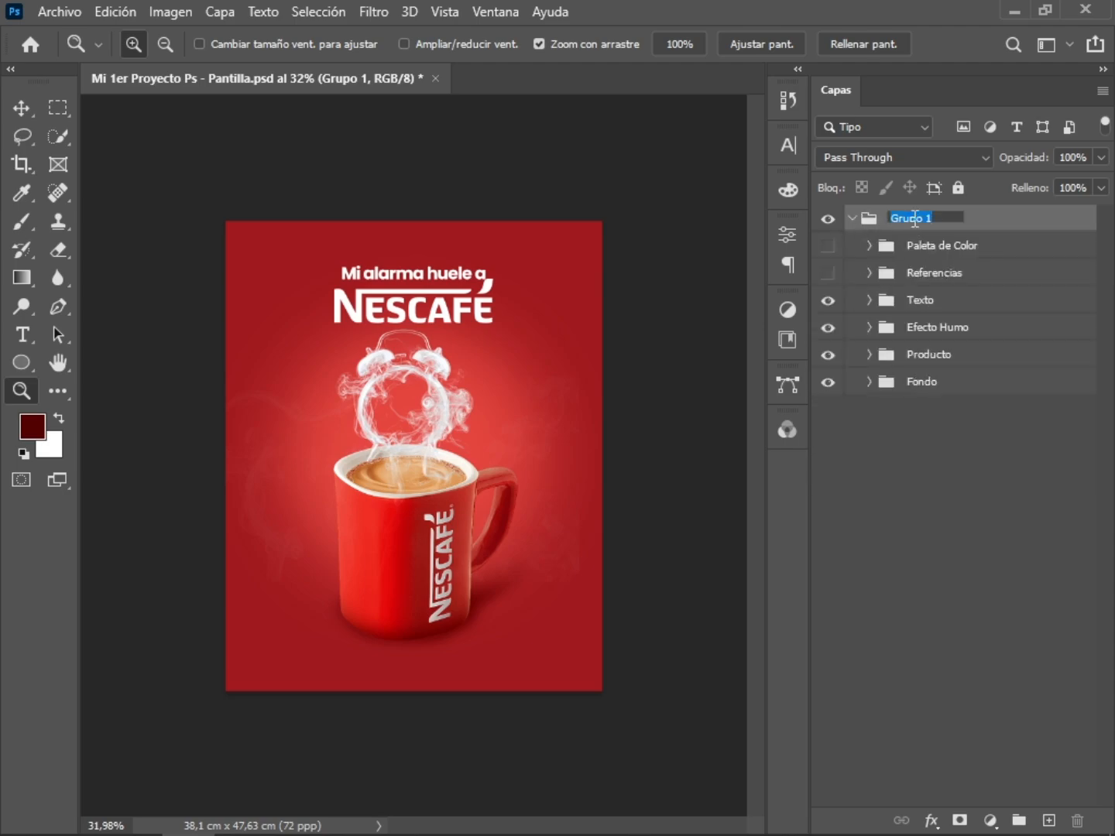
text(bv)
key(Return)
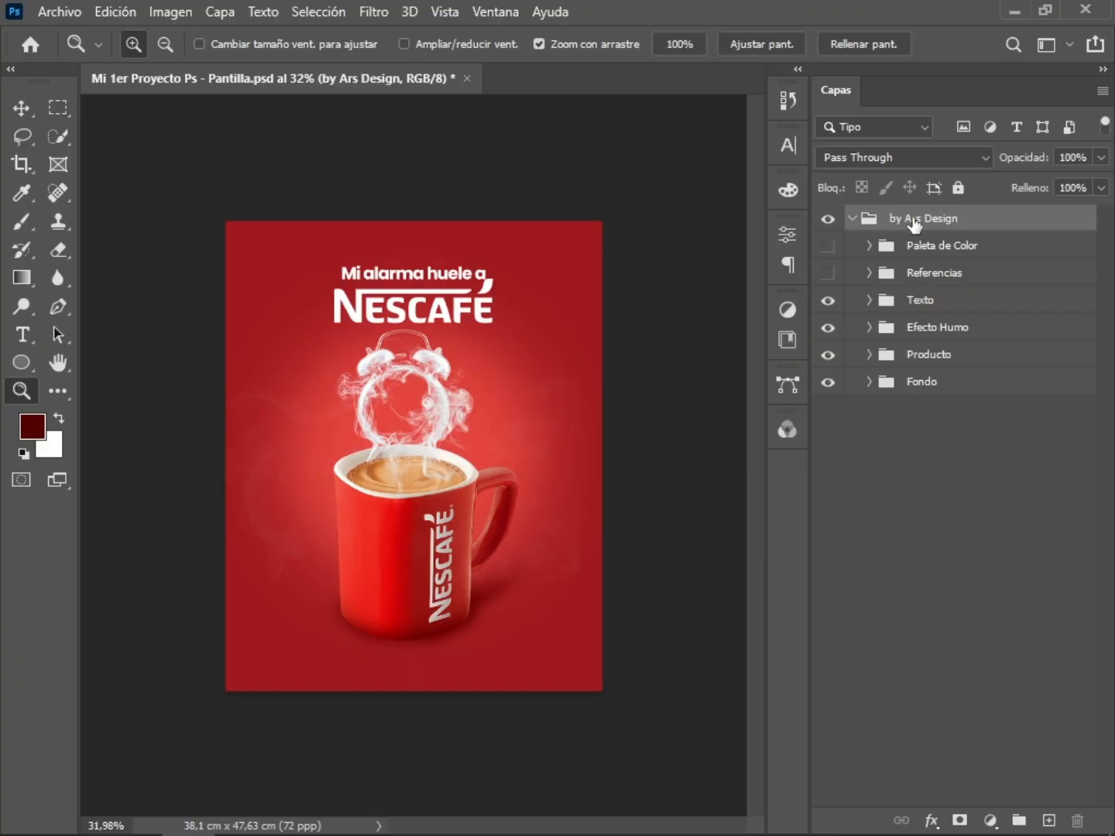
Toggle the by Ars Design group's visibility off and on, and collapse the group
click(827, 222)
click(827, 223)
click(852, 218)
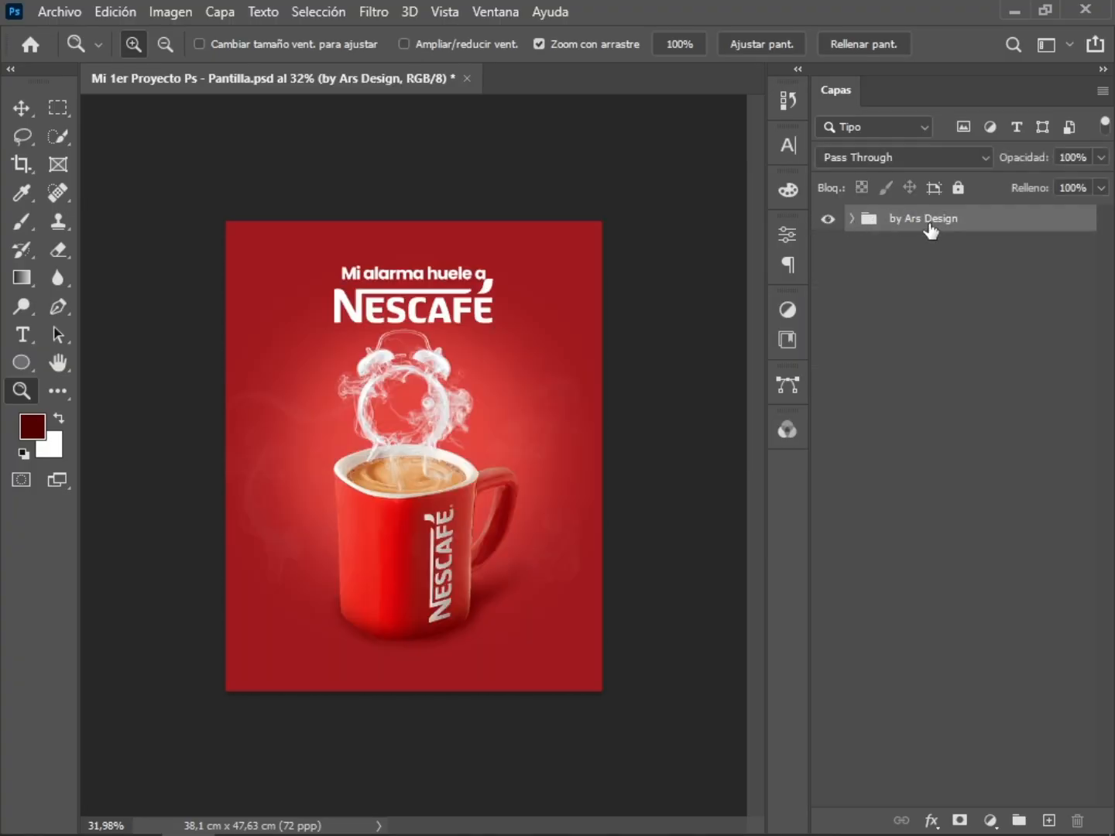
Duplicate the by Ars Design group, delete the copy, and expand the remaining group
key(ctrl+j)
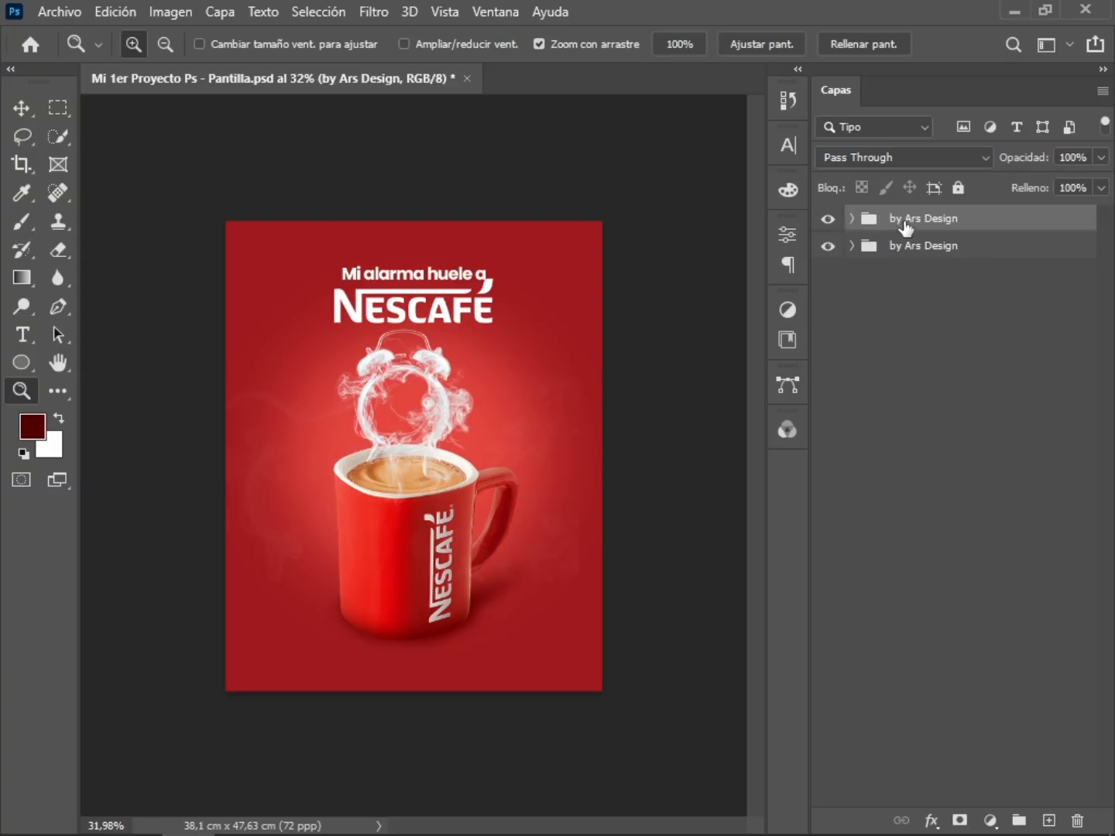
key(Delete)
click(853, 219)
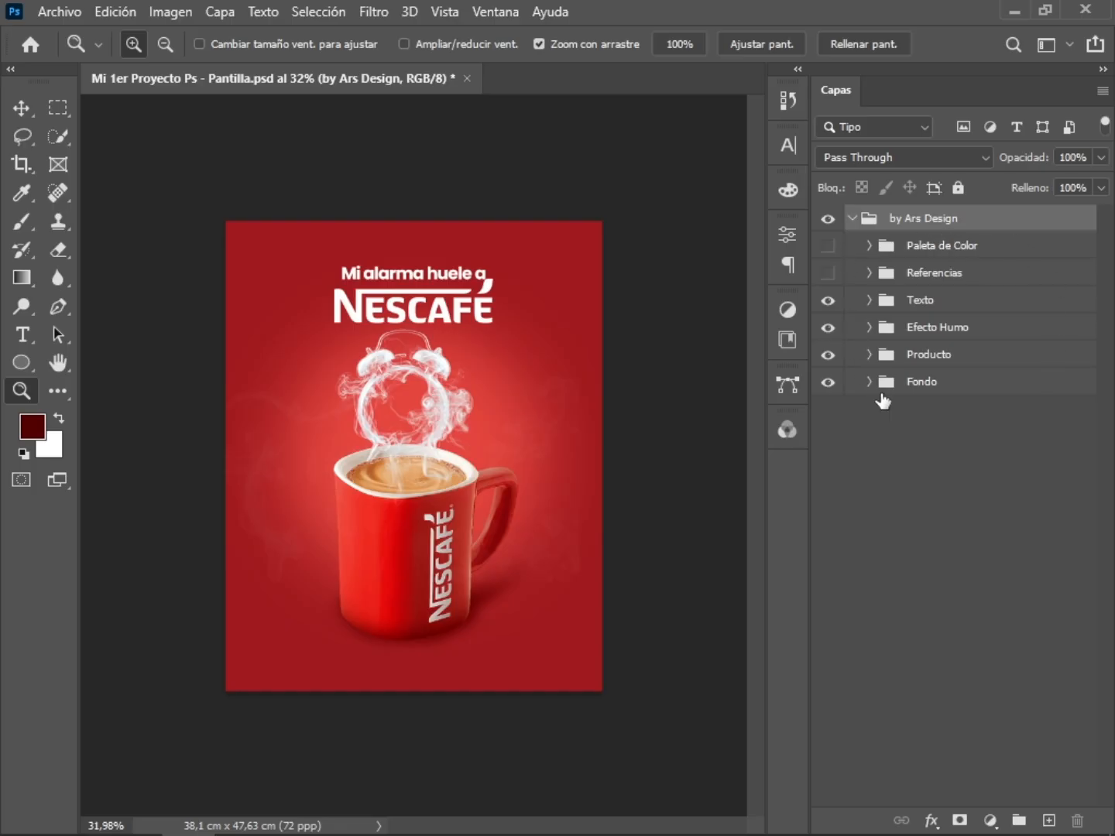
Assign the Azul colour label to the Fondo group
click(935, 396)
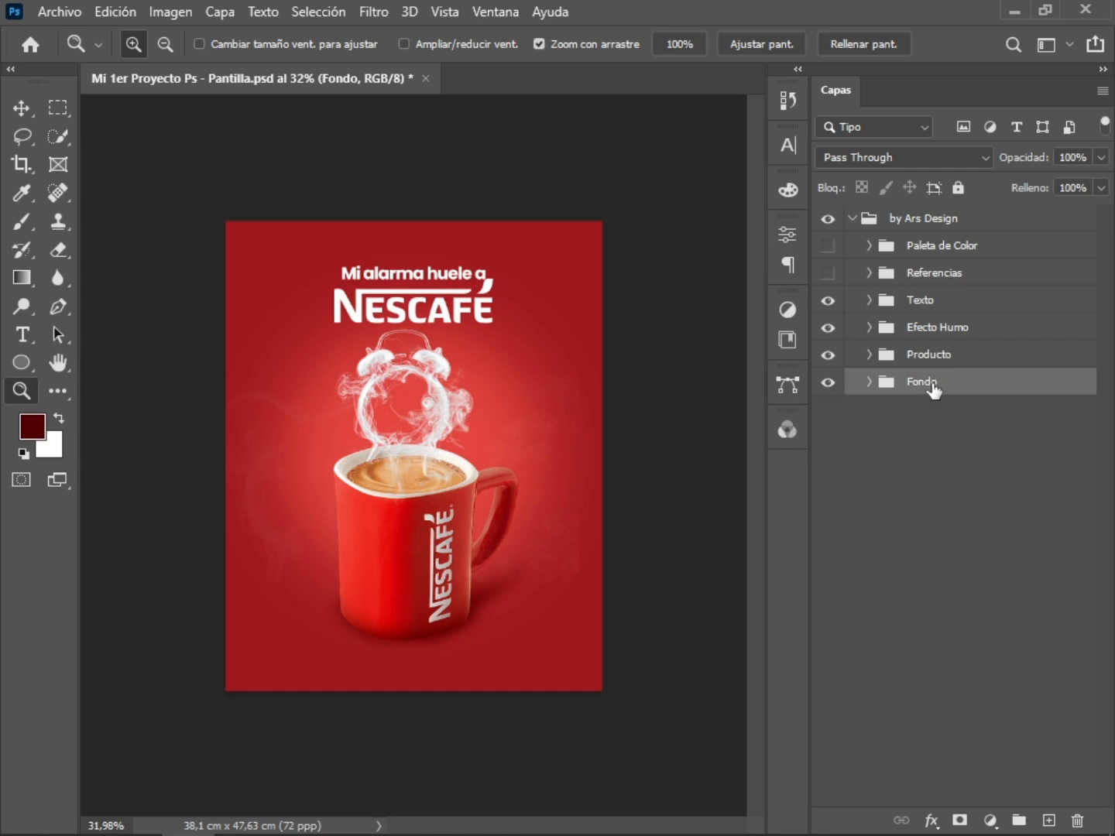
right_click(933, 386)
mouse_move(689, 827)
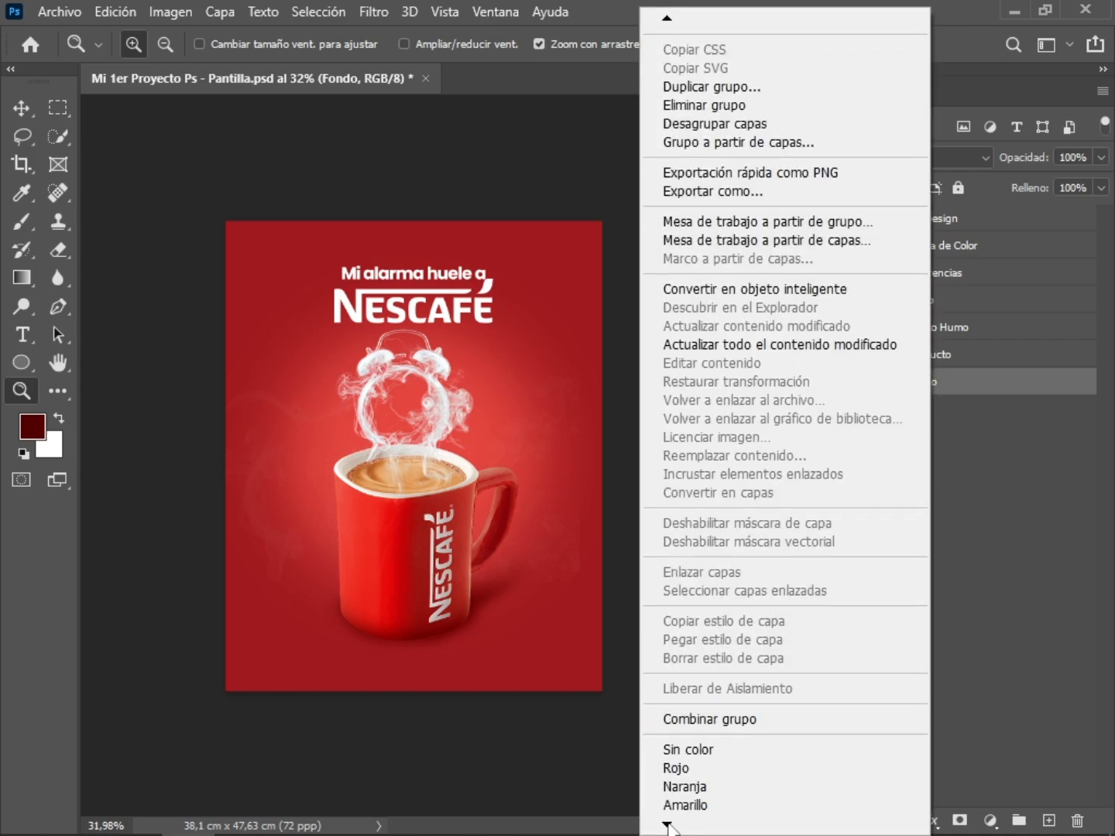
click(707, 756)
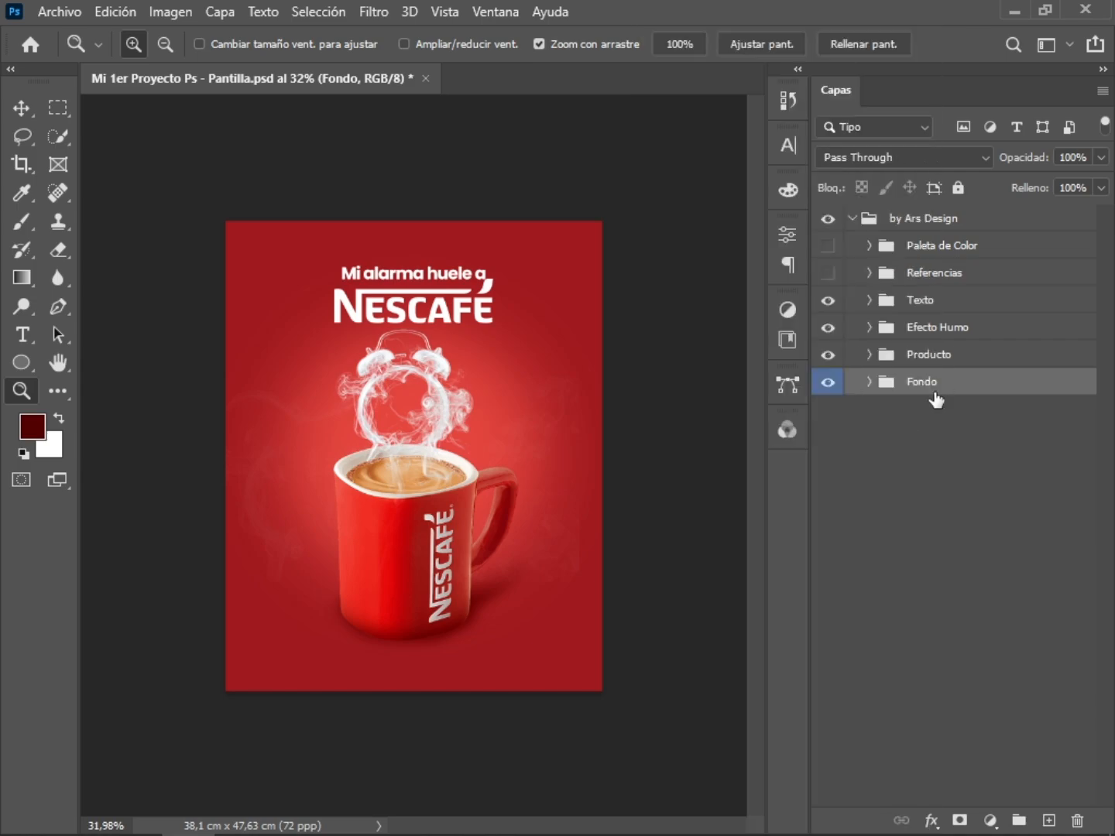
Try the Amarillo colour label on the Fondo group and set it back to Azul
click(957, 358)
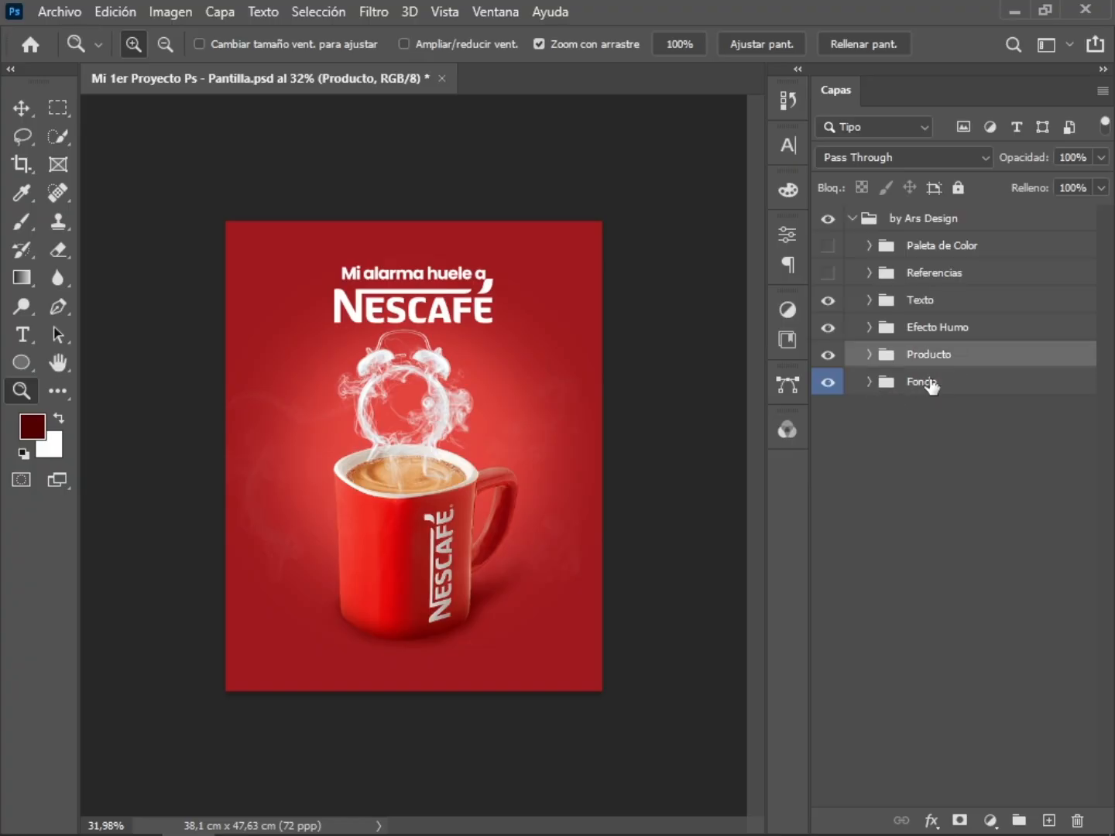
right_click(928, 381)
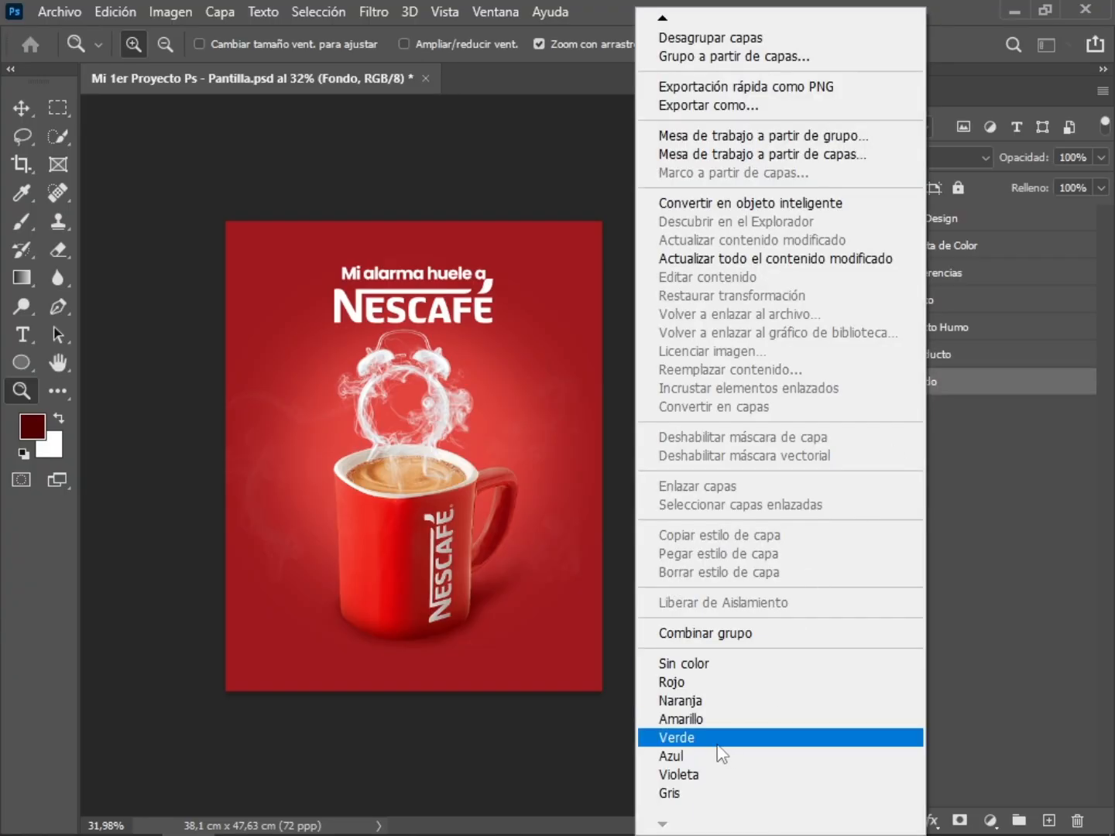
click(724, 720)
right_click(943, 383)
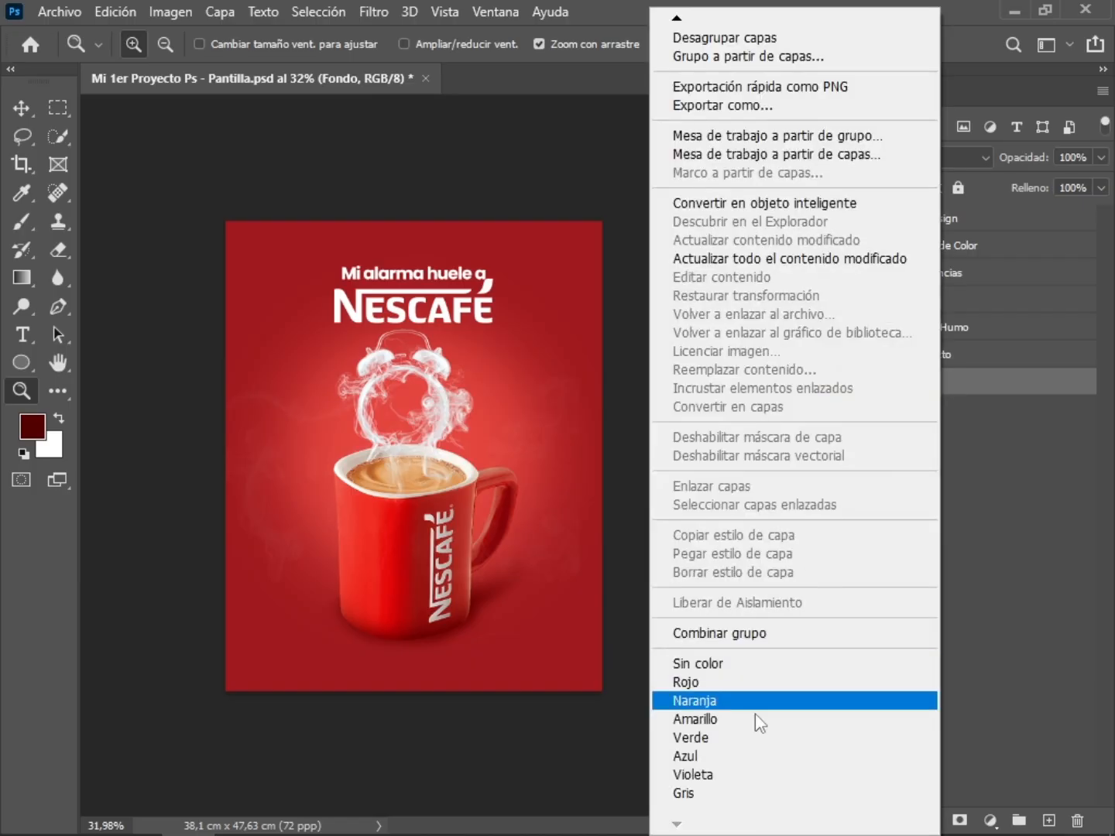
click(700, 757)
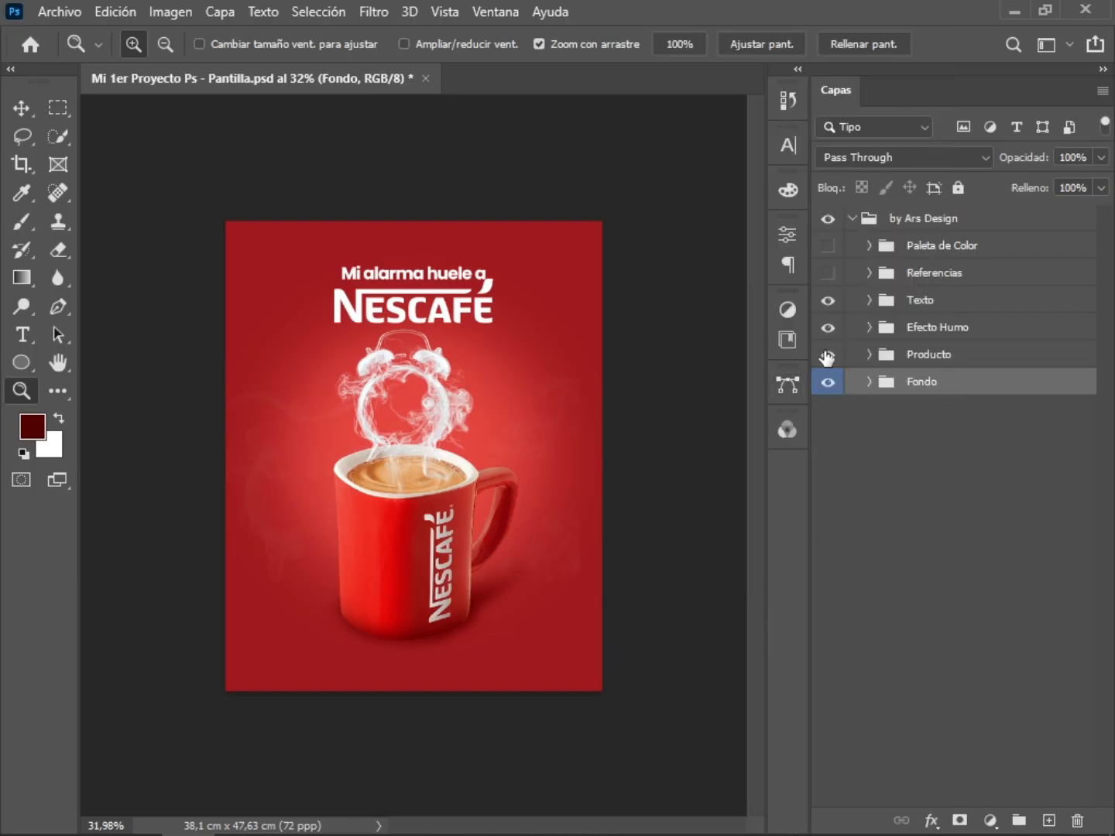
Assign the Amarillo colour label to the Producto group and the Rojo label to the Efecto Humo group
right_click(933, 352)
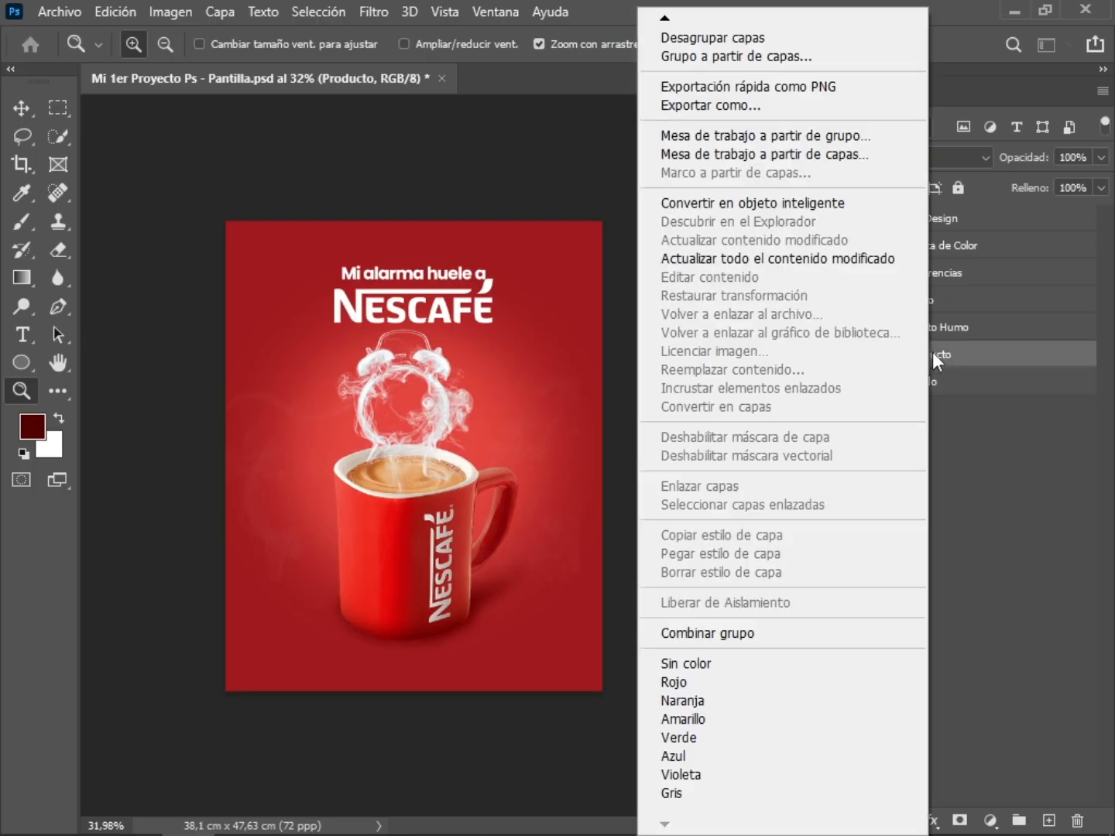
click(736, 719)
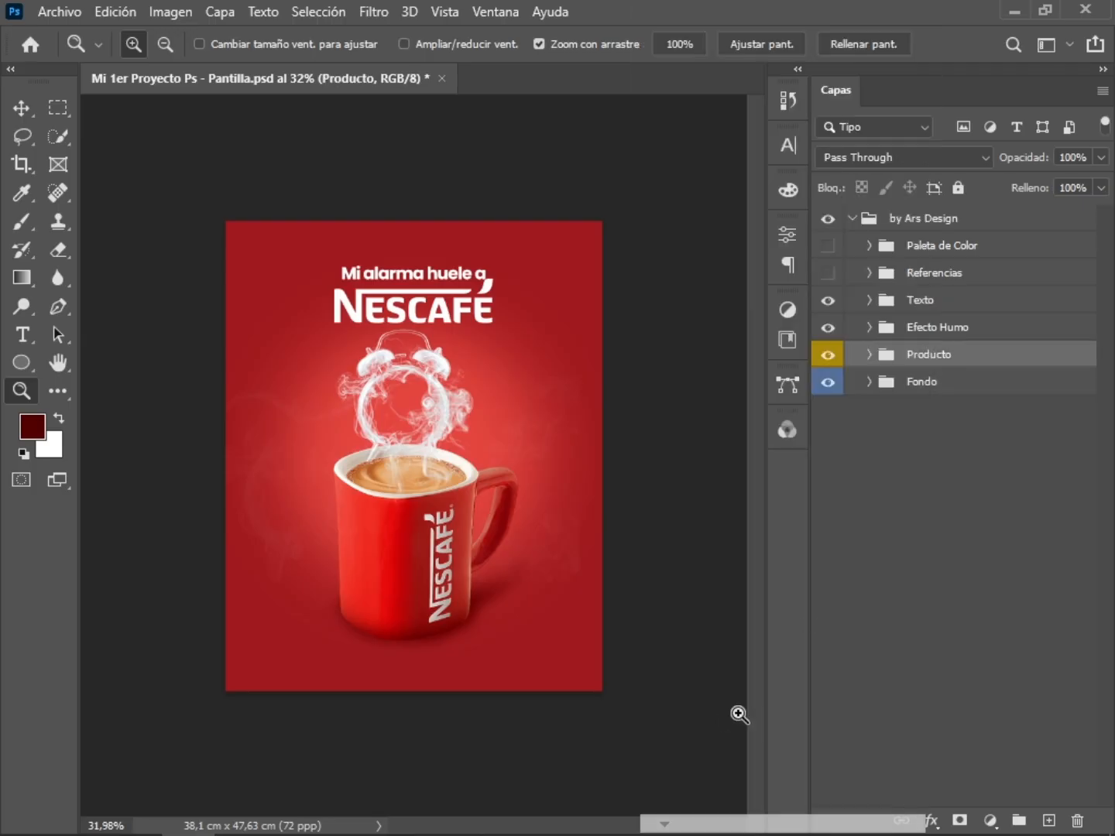
right_click(958, 329)
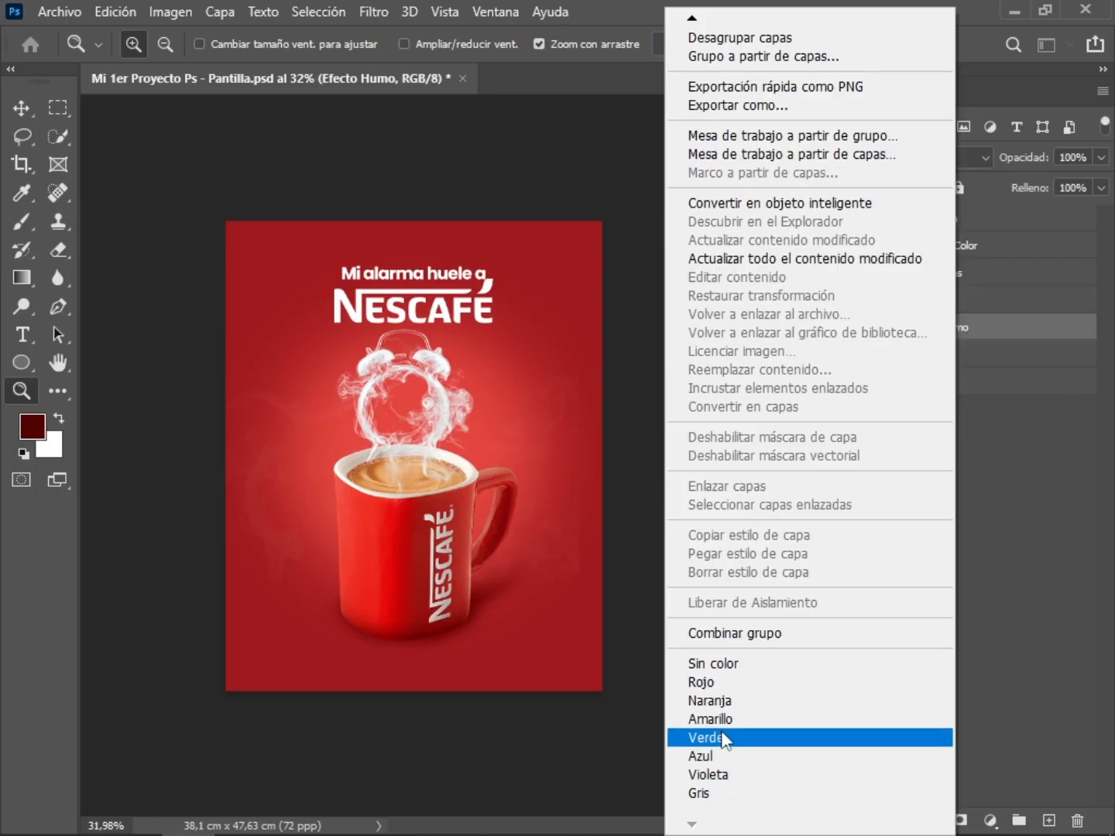
click(728, 682)
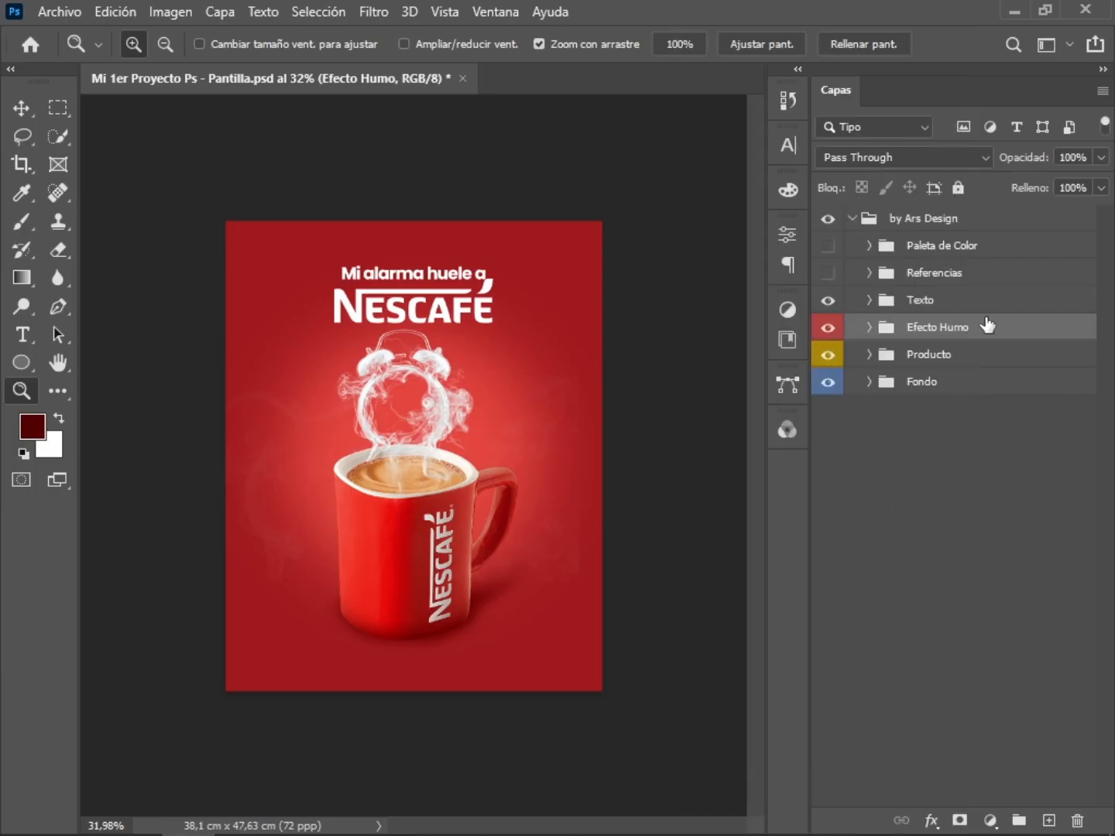
Assign the Verde colour label to the Texto group and the Gris label to the Referencias group
click(955, 307)
right_click(956, 307)
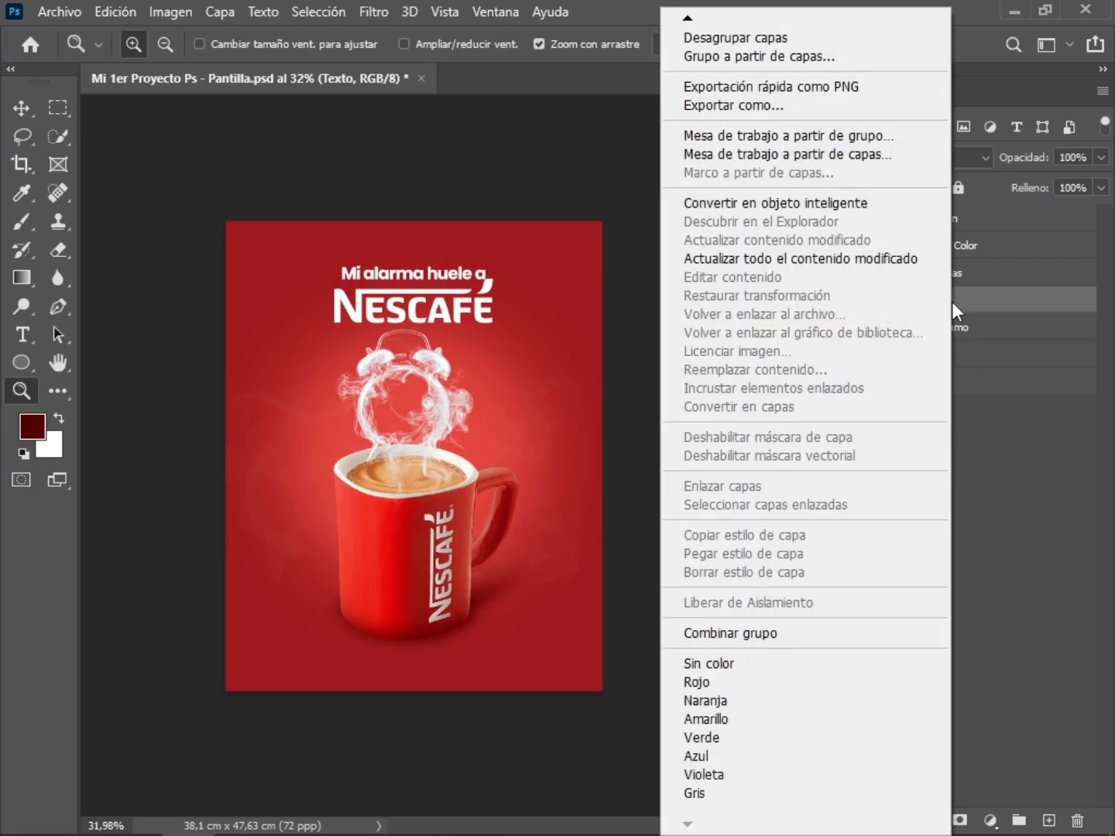
click(716, 737)
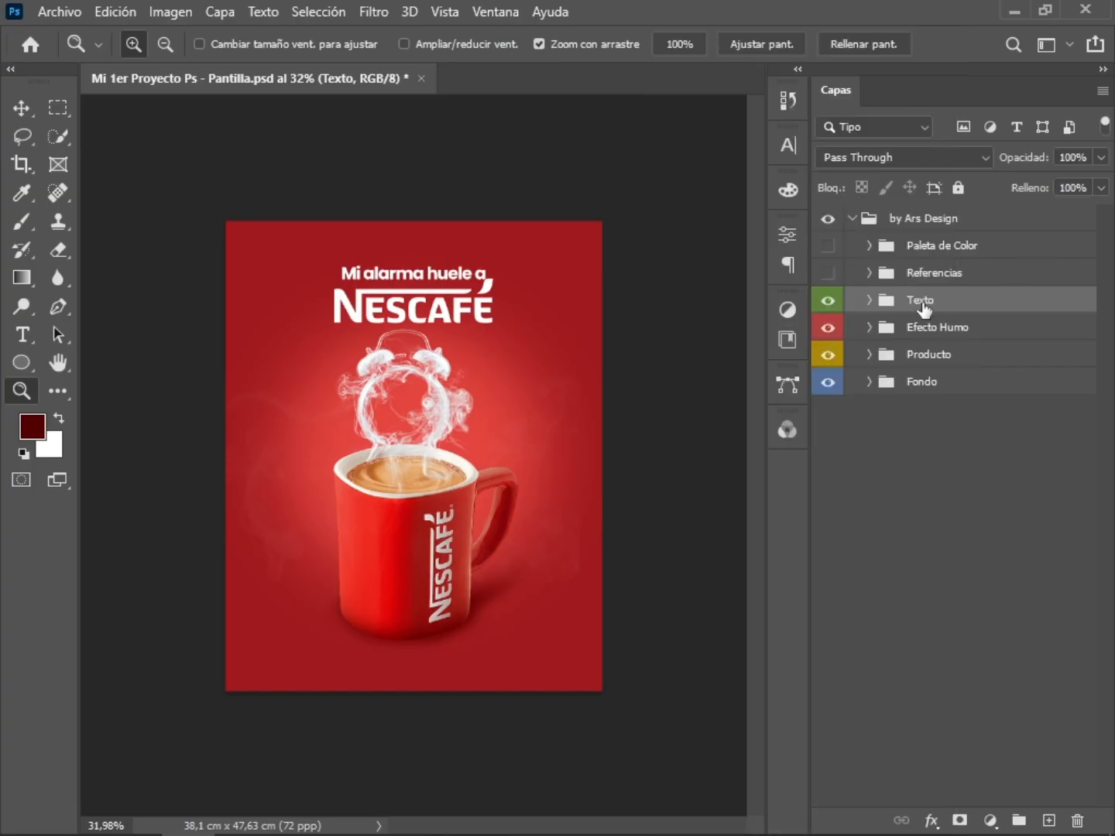
click(949, 277)
right_click(948, 275)
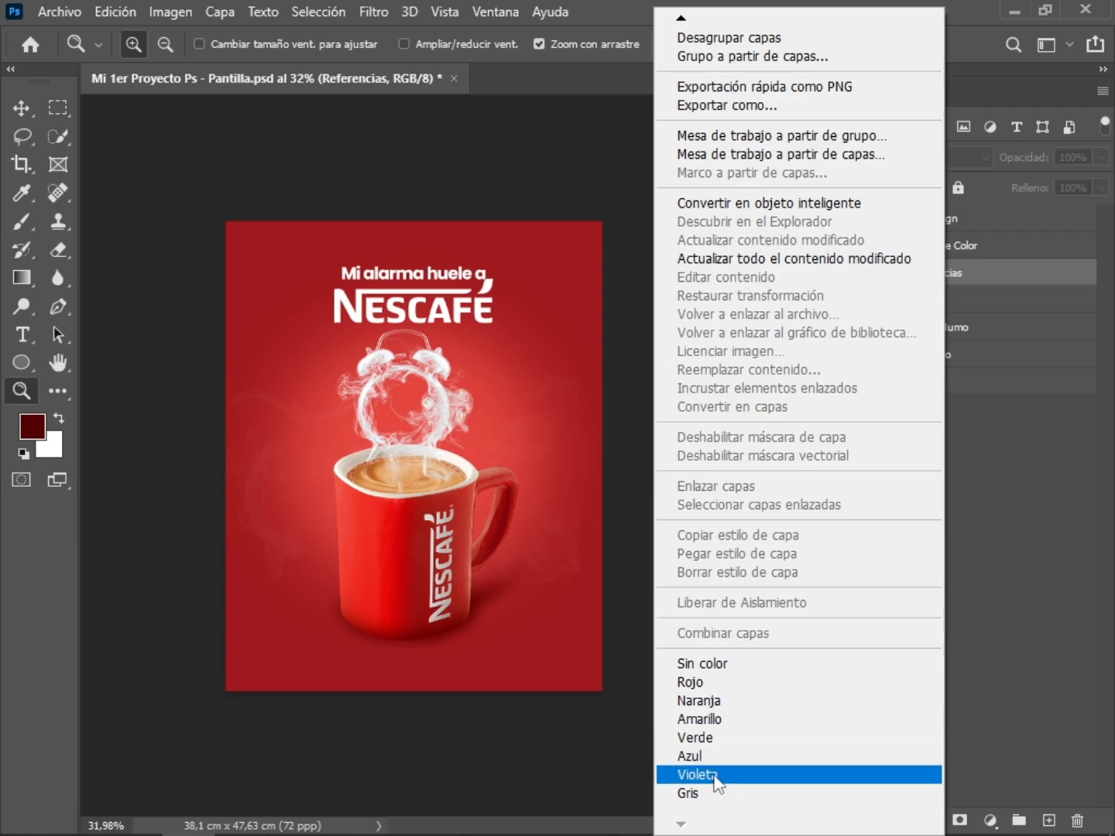
click(710, 792)
Assign the Naranja colour label to the Paleta de Color group, and collapse and reopen the by Ars Design group
click(954, 249)
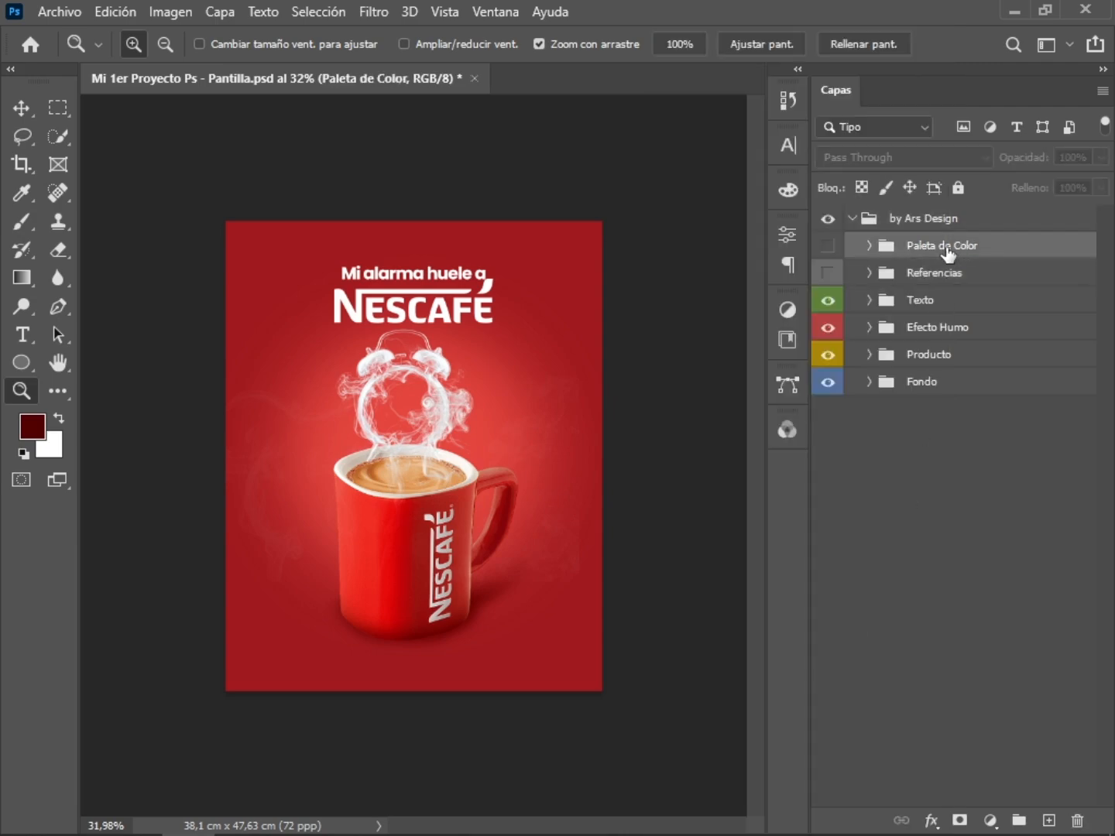
right_click(951, 249)
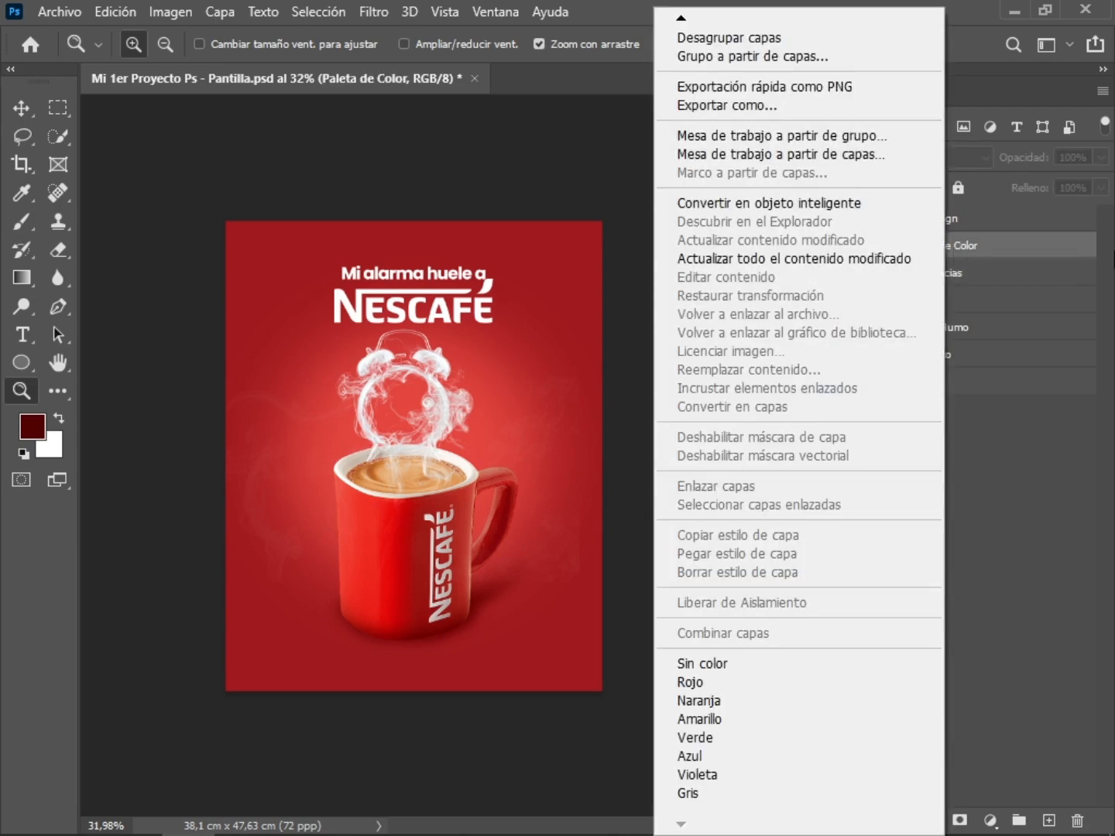
click(737, 702)
click(853, 219)
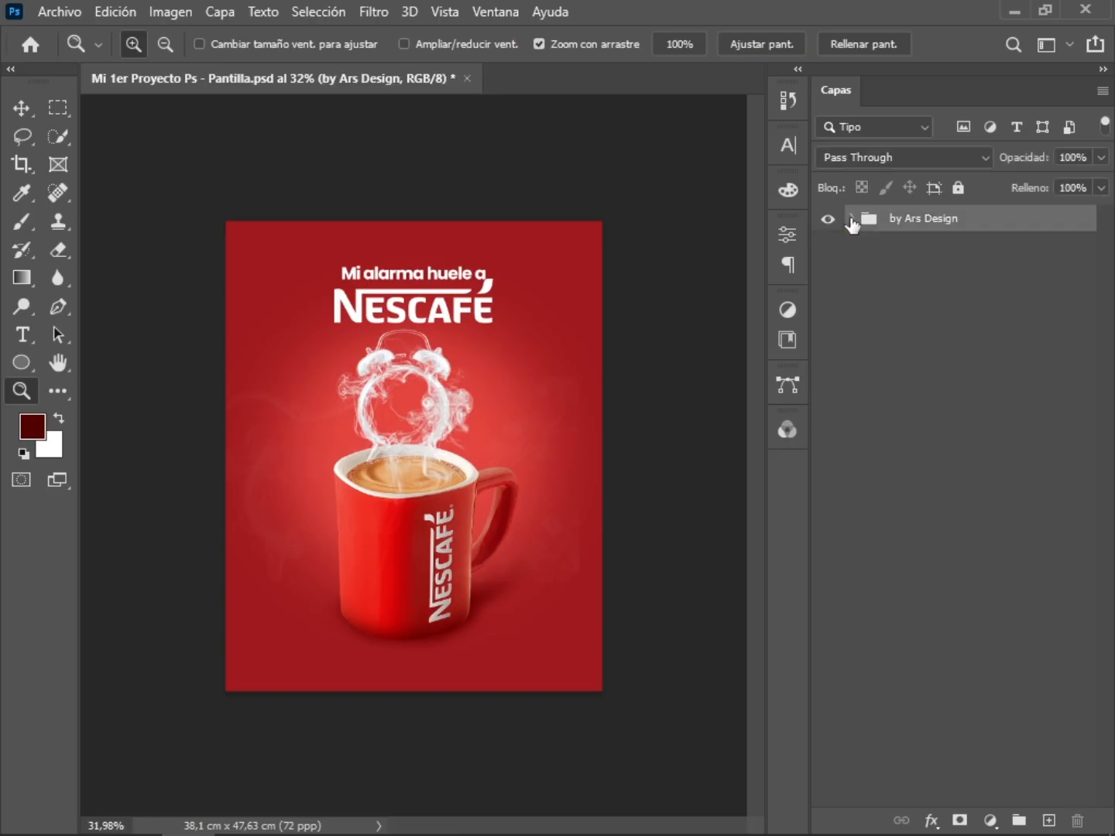
click(850, 219)
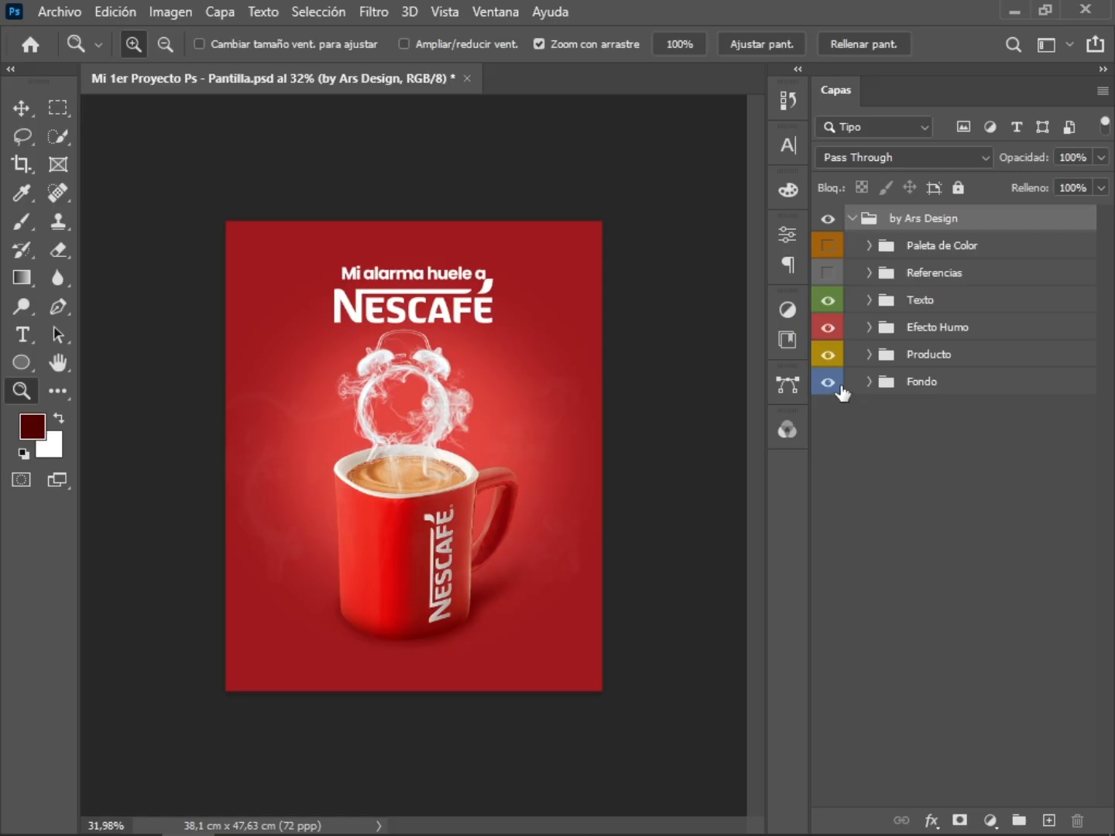
Expand the Efecto Humo and Texto groups to check the label colours on their layers, collapsing each again
click(871, 327)
click(870, 327)
click(870, 328)
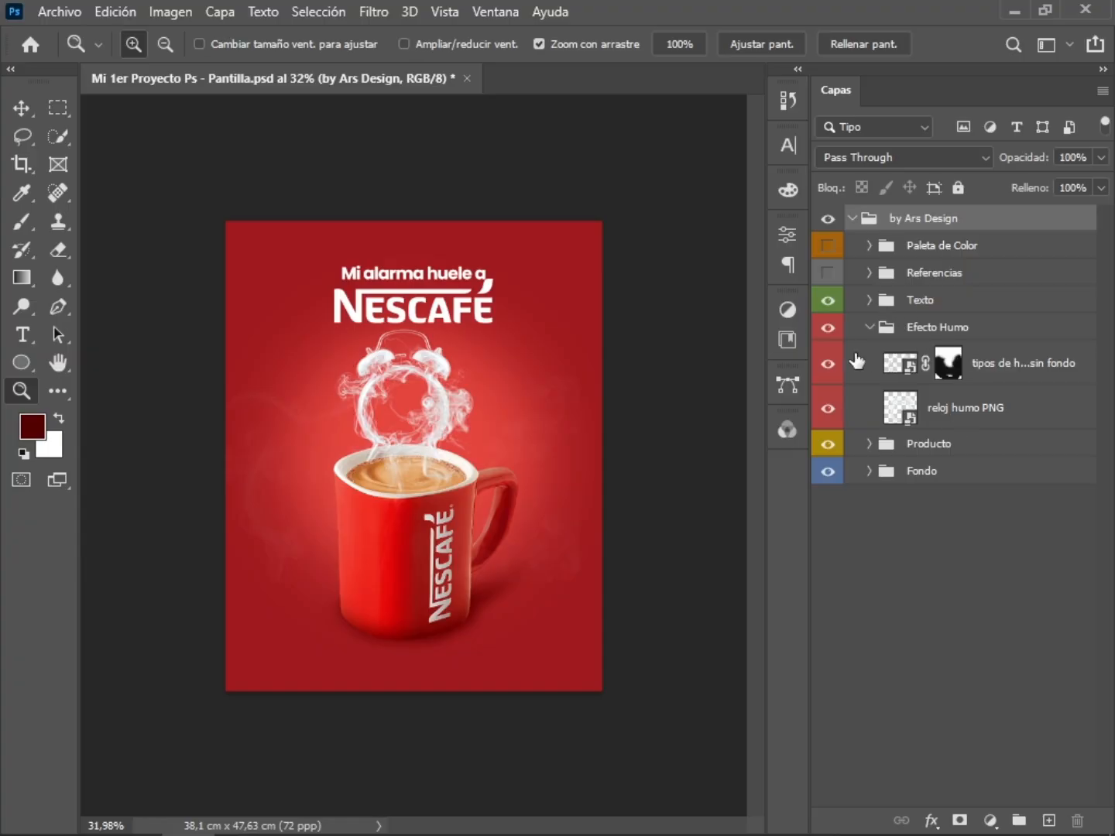
click(869, 328)
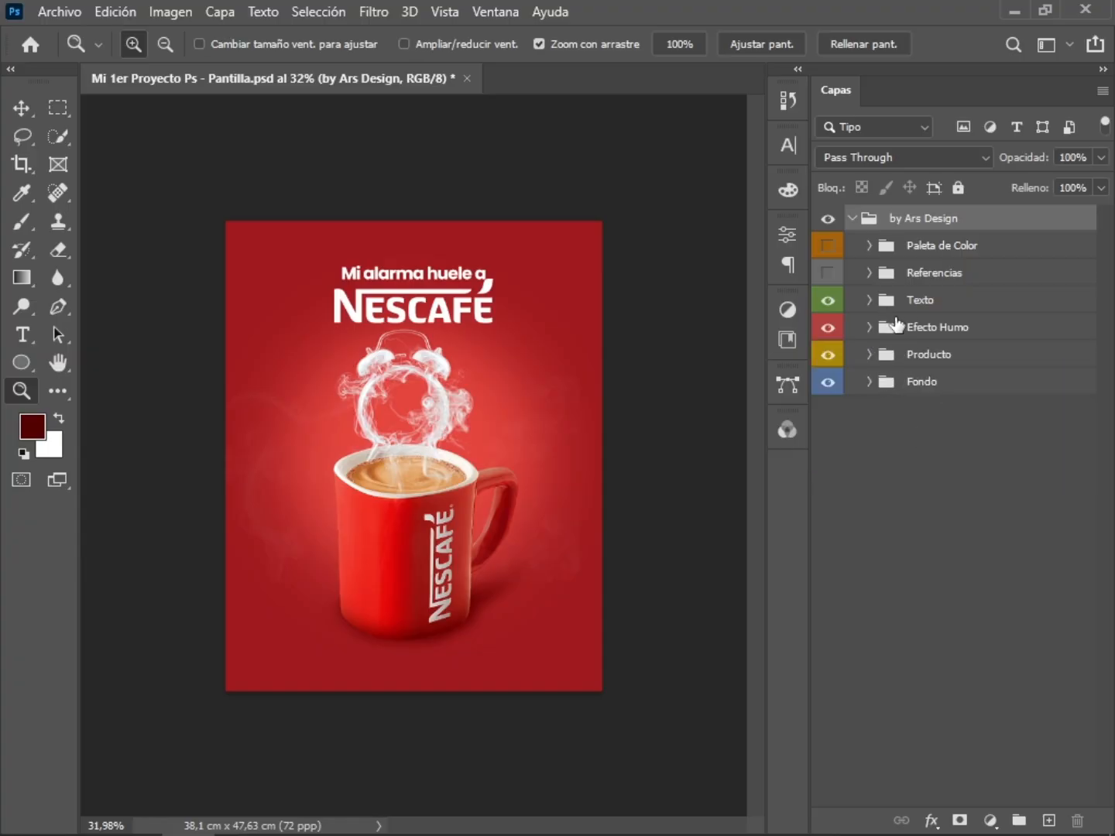
click(868, 302)
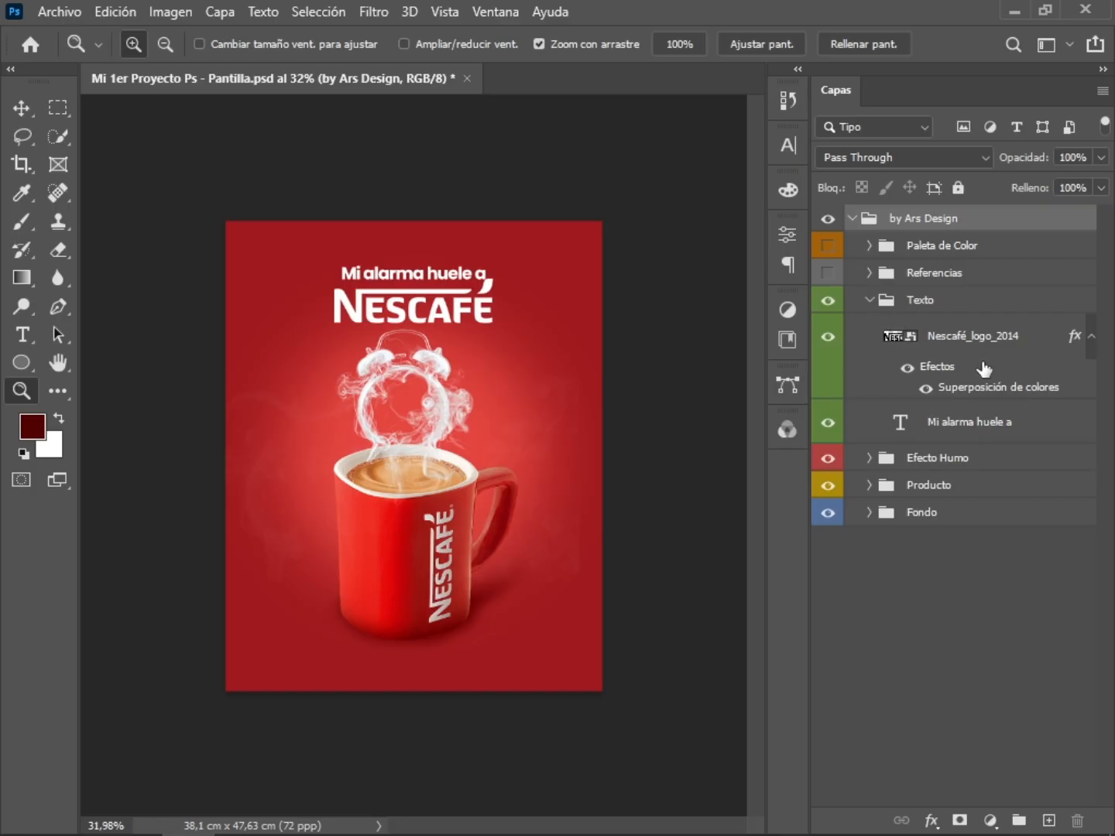
click(870, 300)
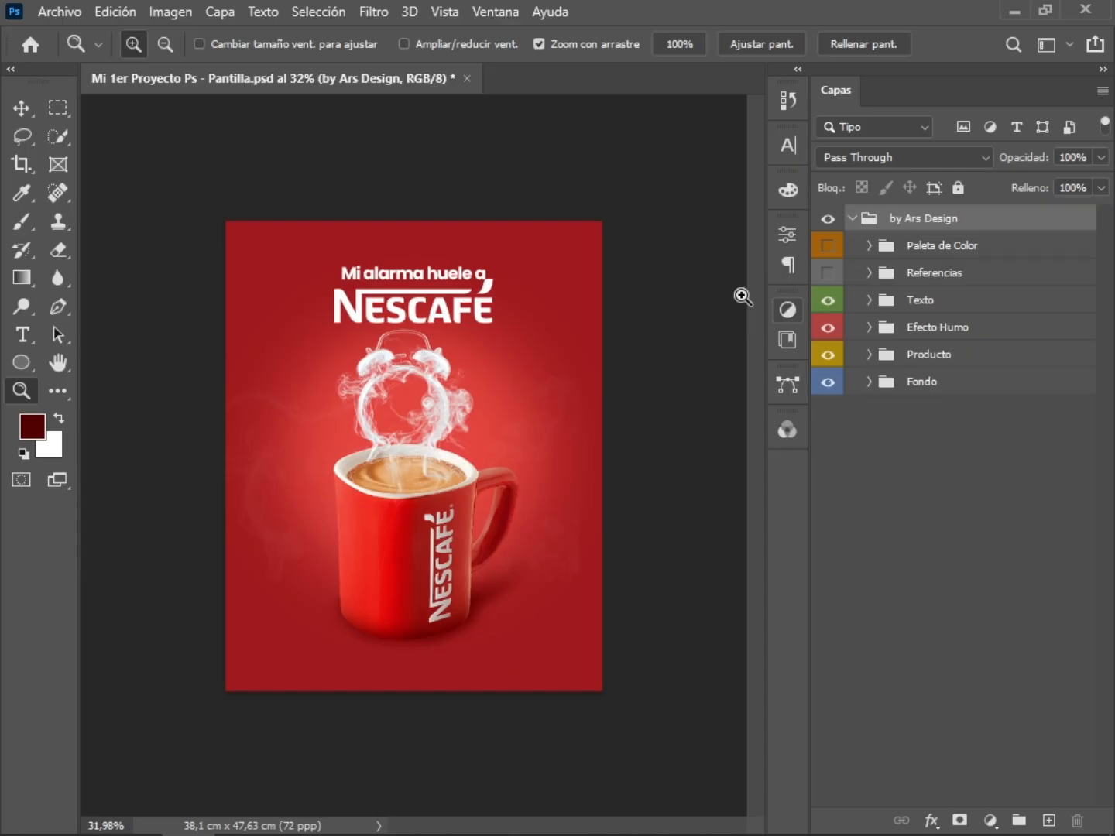
key(alt+Tab)
key(alt+Tab)
key(alt+Tab)
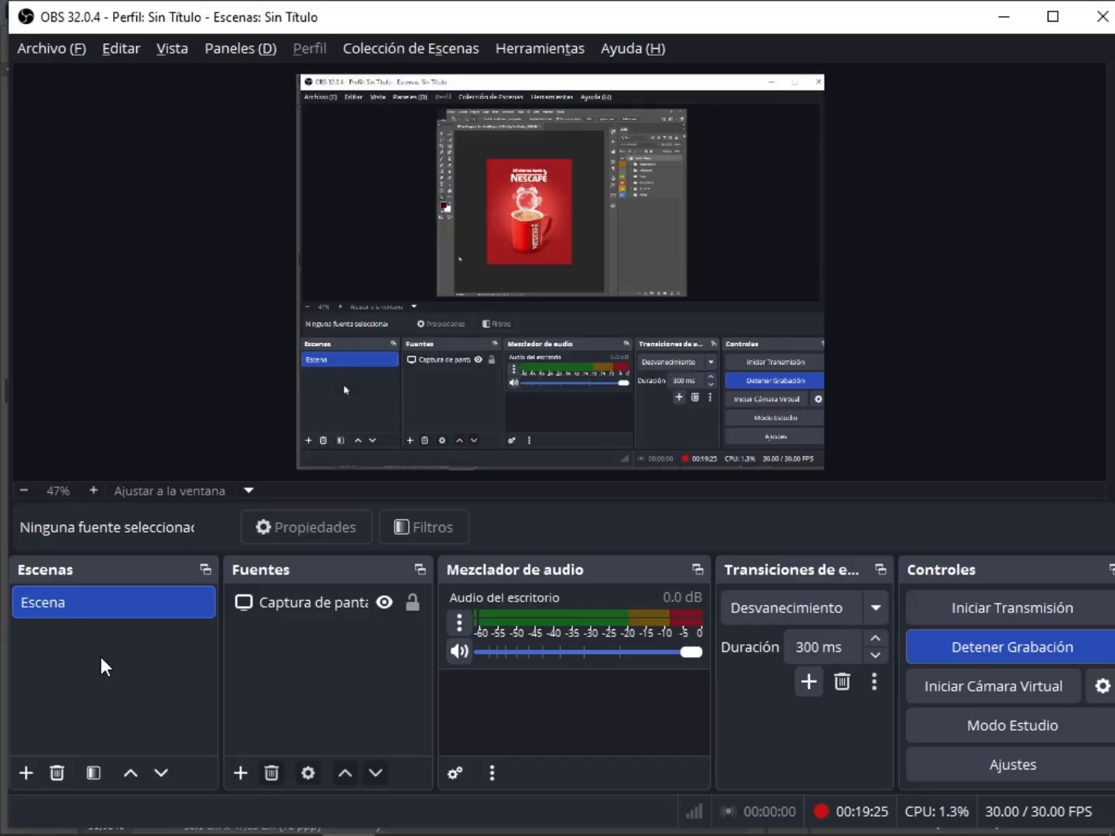